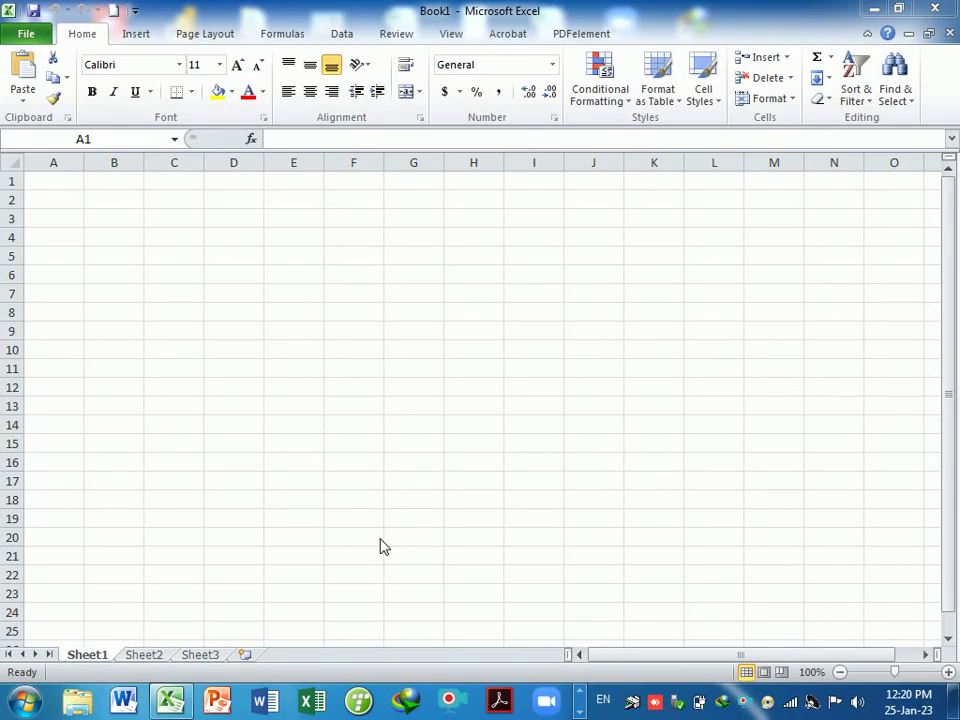
Step: Minimize Book1 and launch Excel 2010 from a Start menu search for 'excel'
left_click(695, 5)
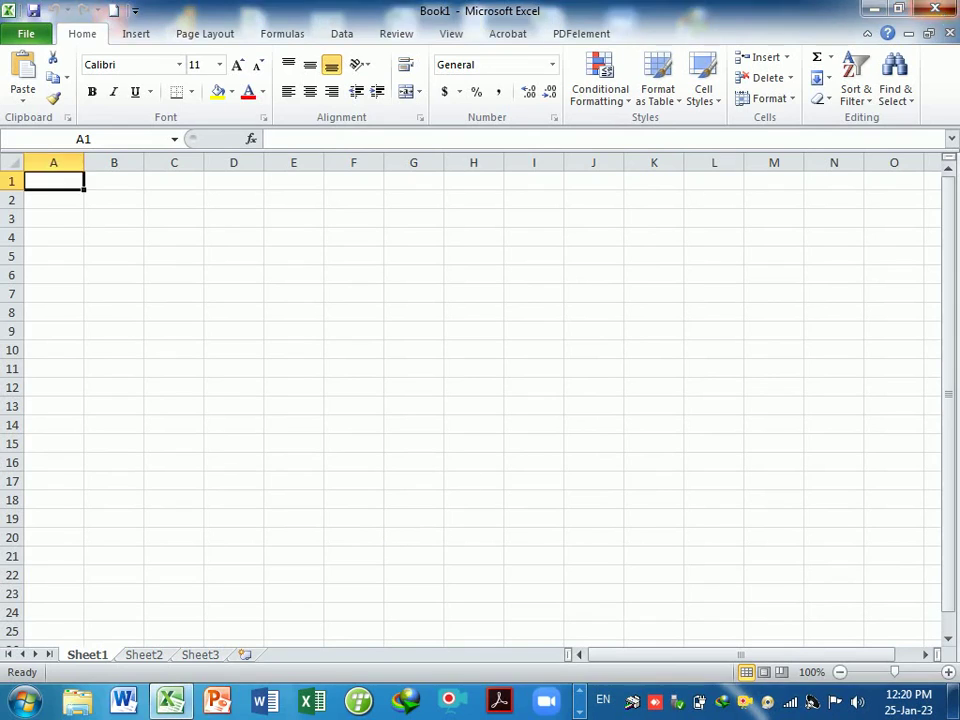
left_click(875, 9)
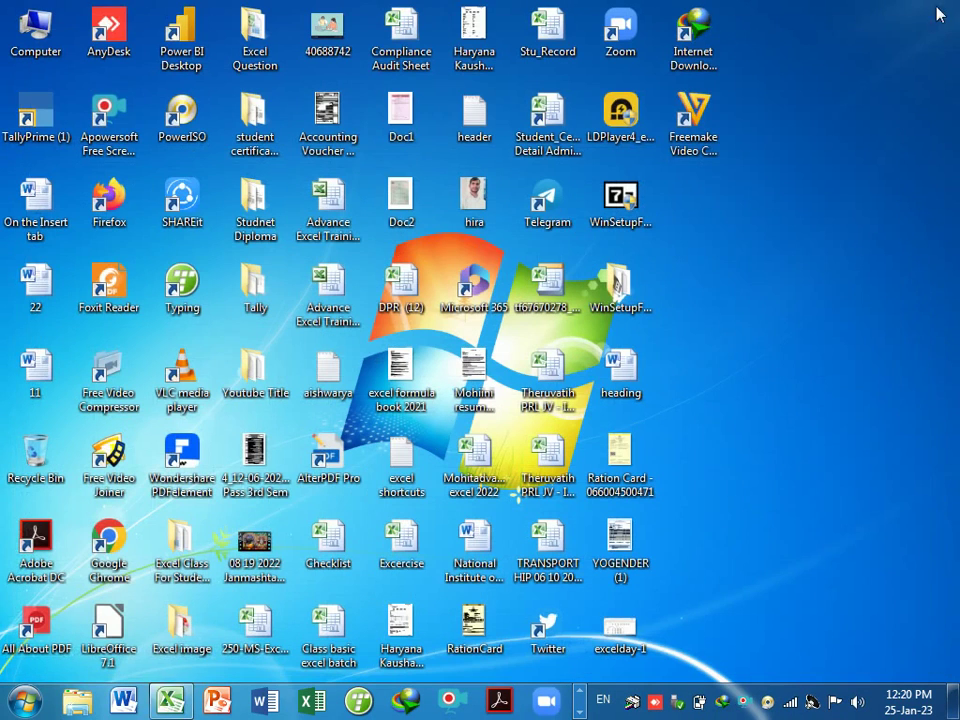
left_click(25, 701)
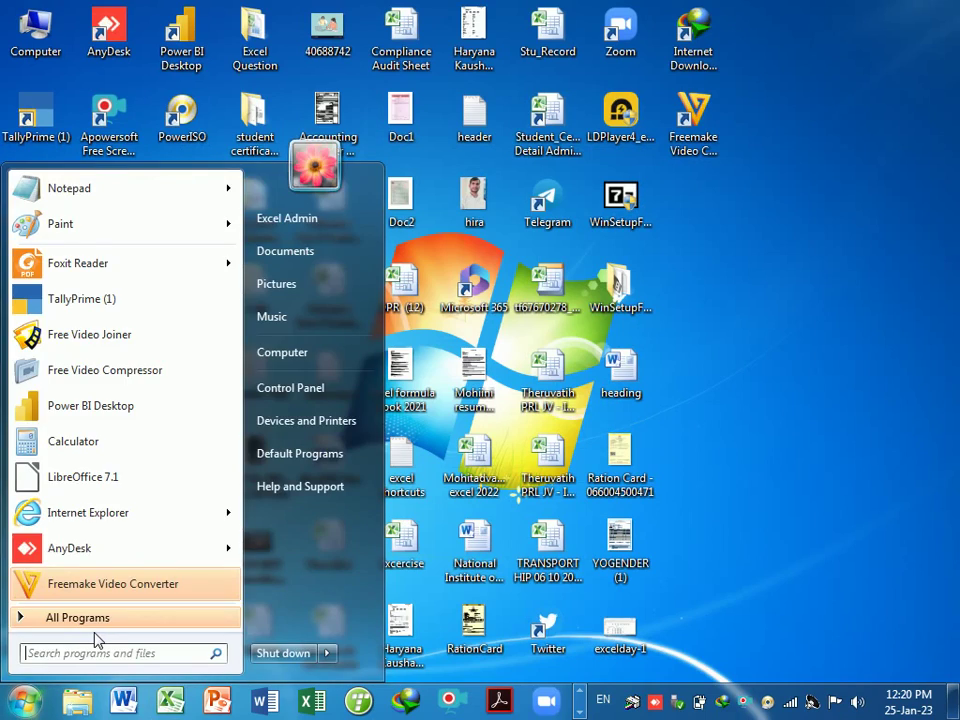
type("excel")
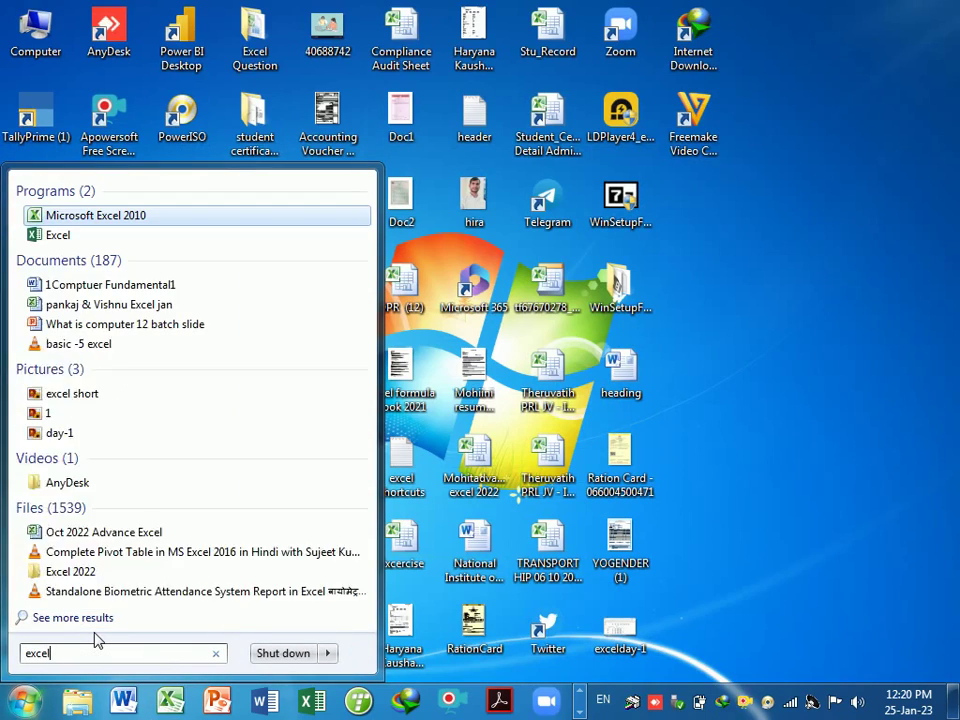
key("Return")
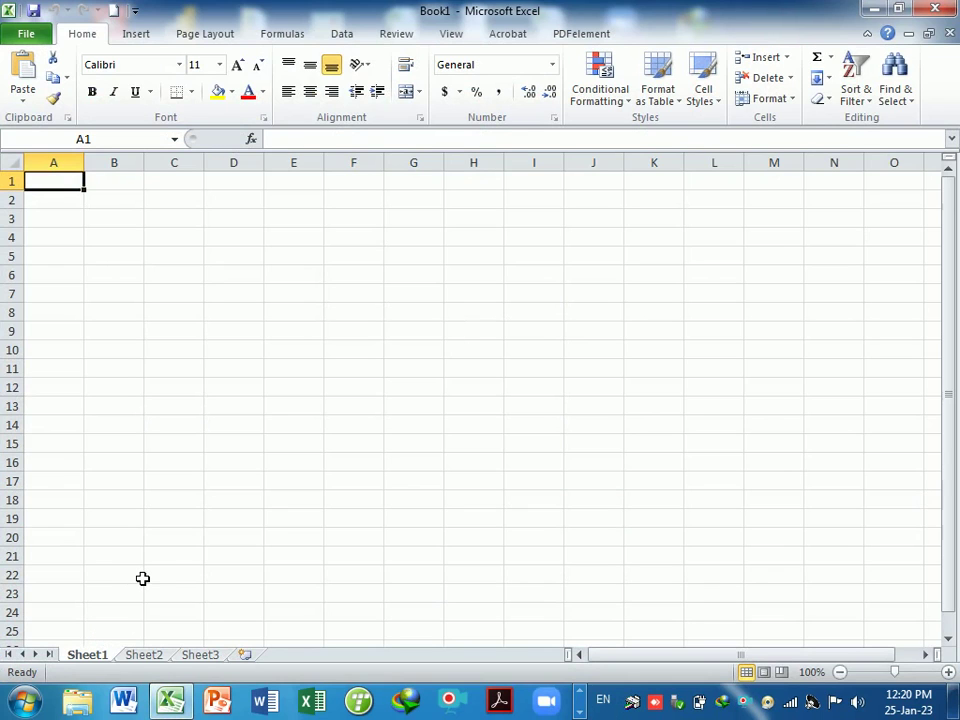
Step: Start a new Excel workbook, Book2, with the command 'excel' in the Run box
key("super+r")
key("BackSpace")
type("e")
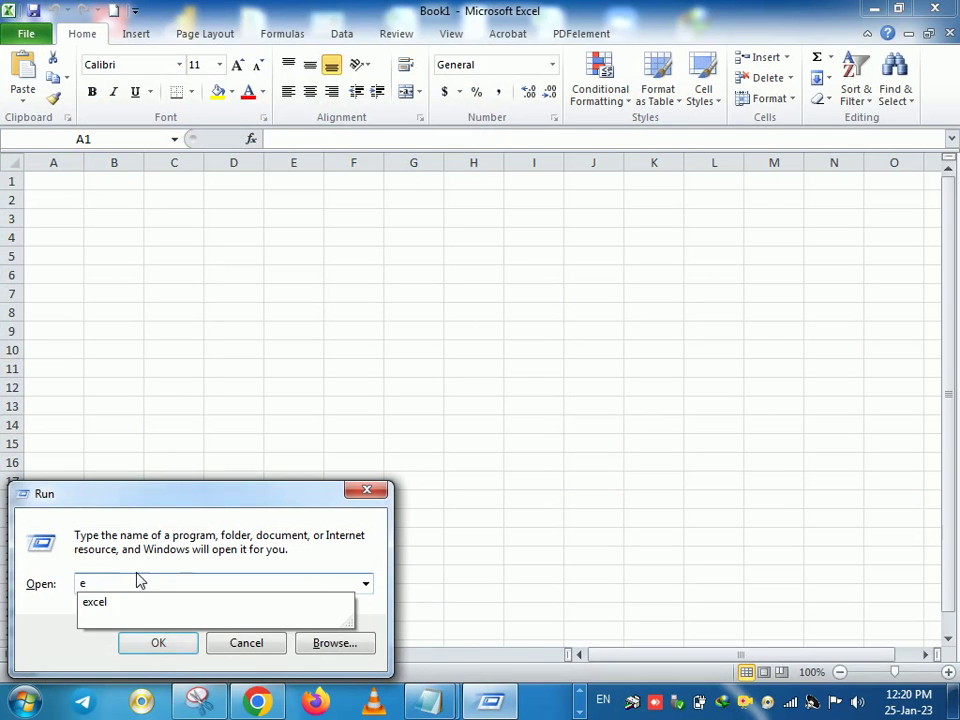
type("xcel")
key("Return")
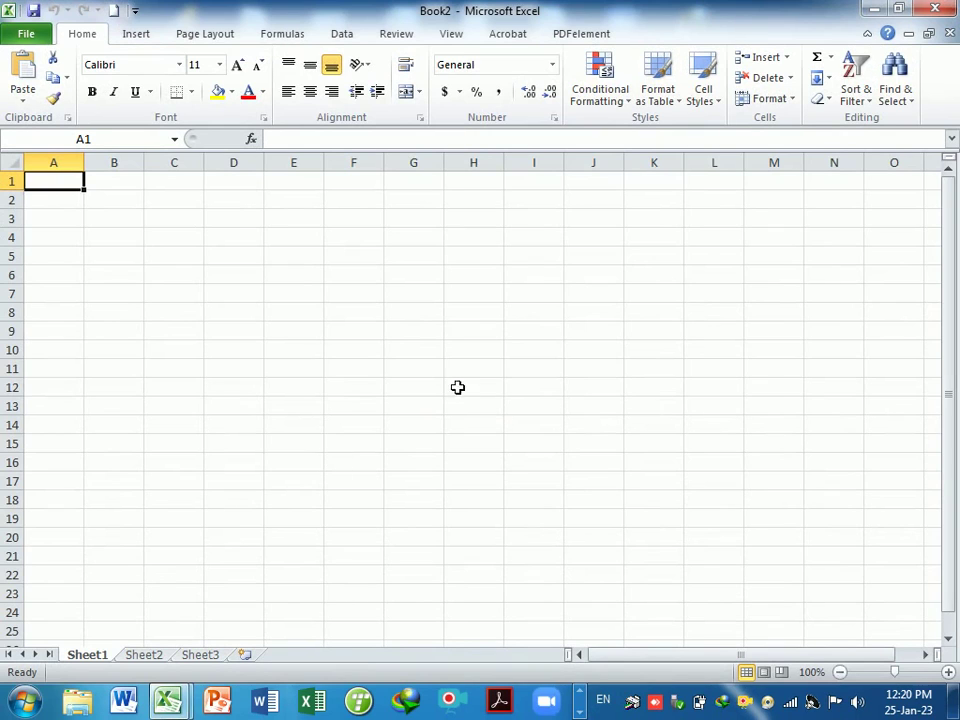
Step: Close Book2 and enter the heading 'Component of ms excel' in cell A1 of Book1
left_click(943, 8)
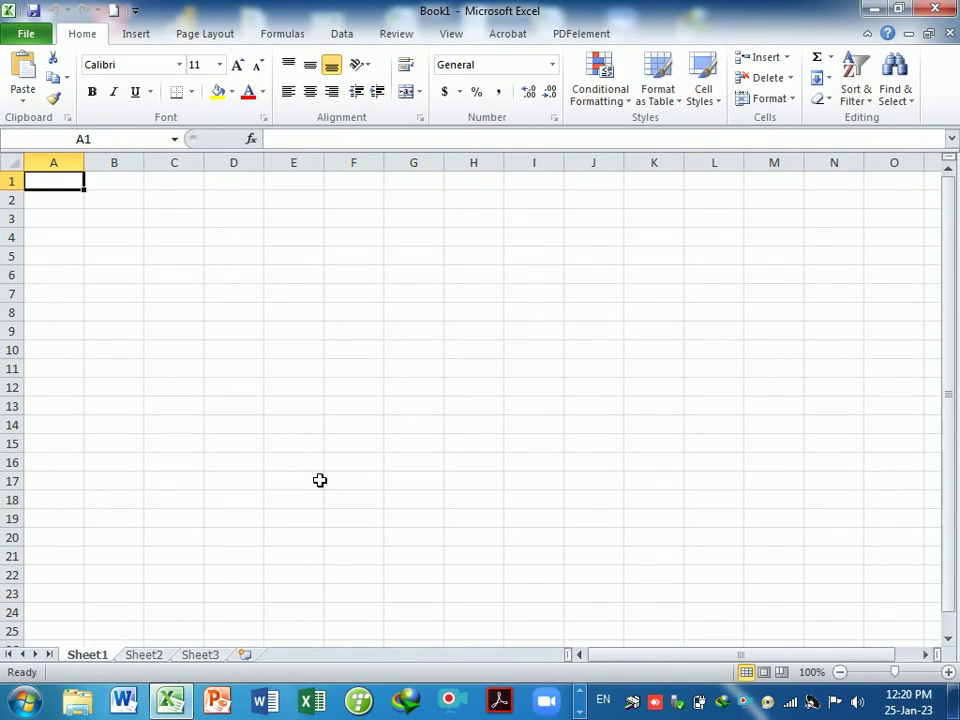
type("Comp")
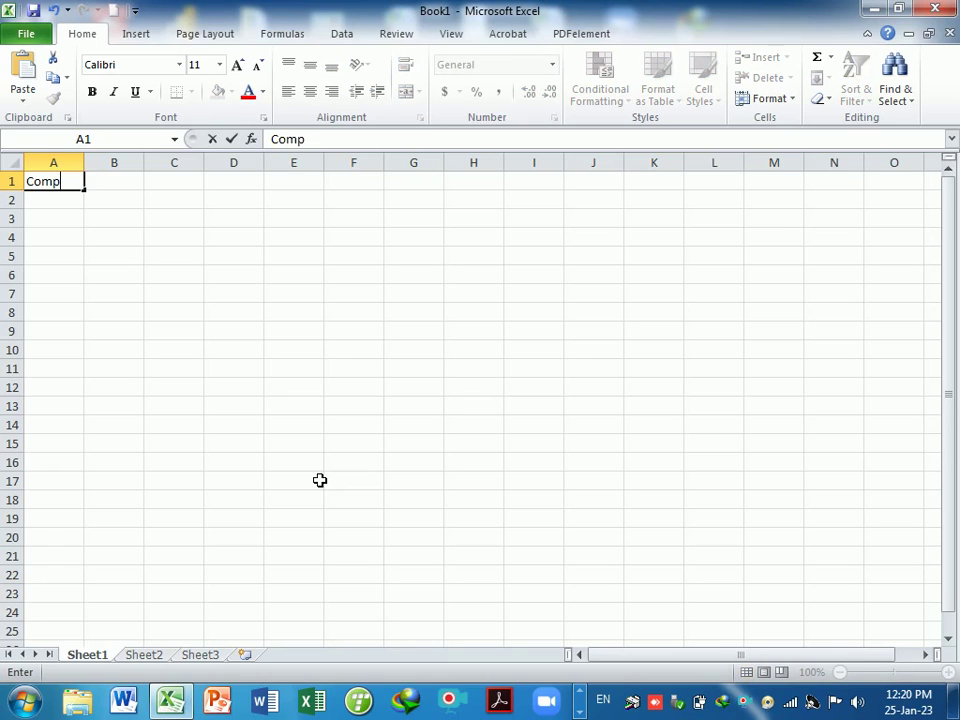
type("onent of ms")
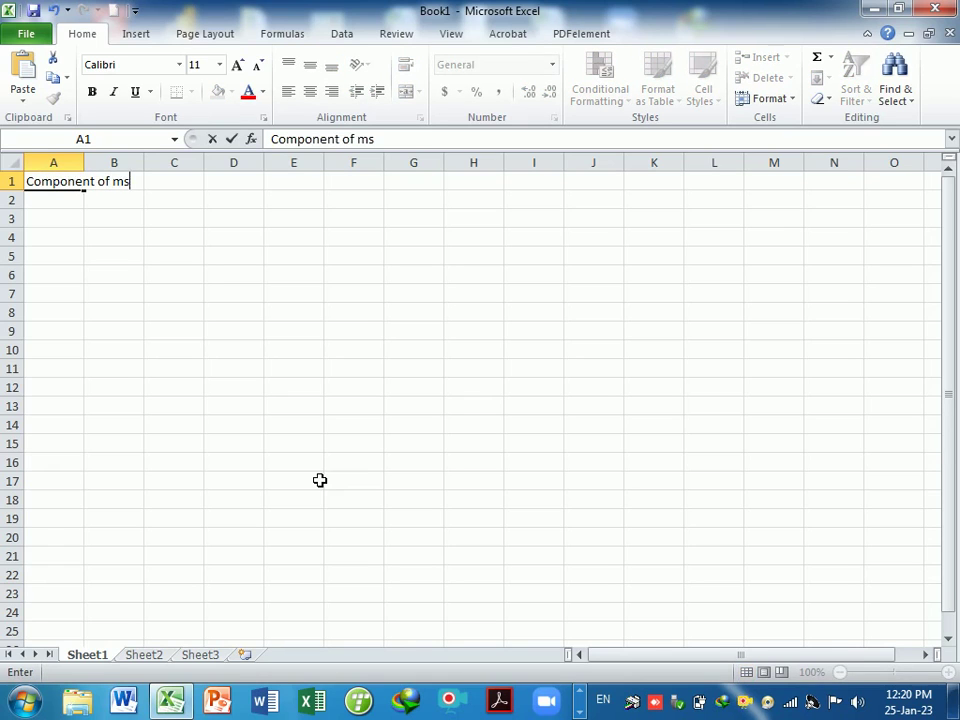
type(" excel")
key("Return")
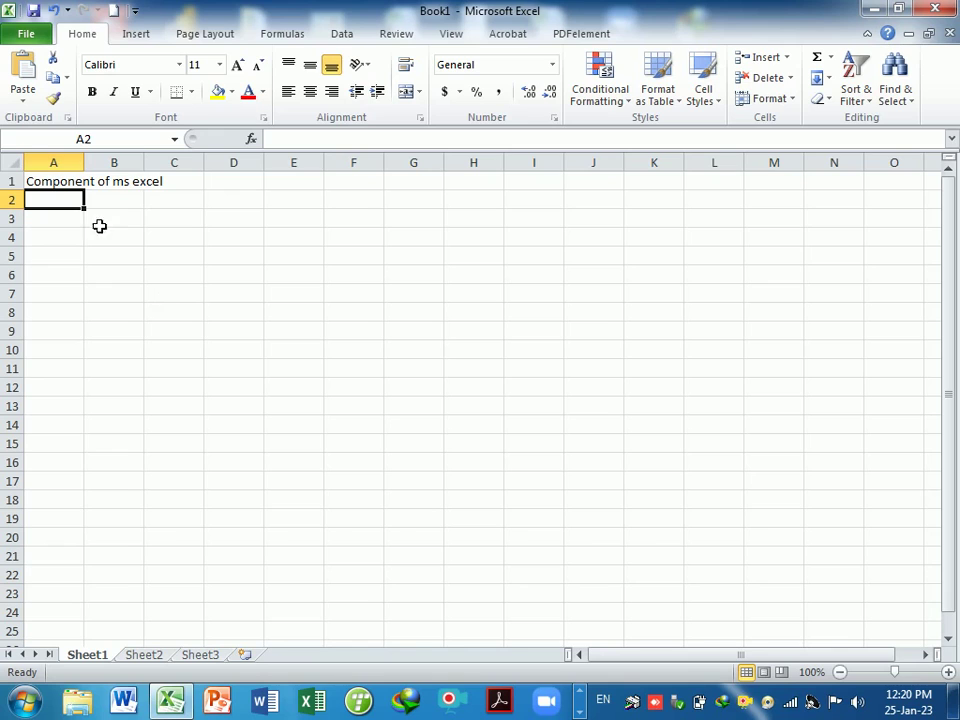
Step: Widen column A so the heading fits, then zoom the sheet in and out
left_click_drag(85, 163, 180, 168)
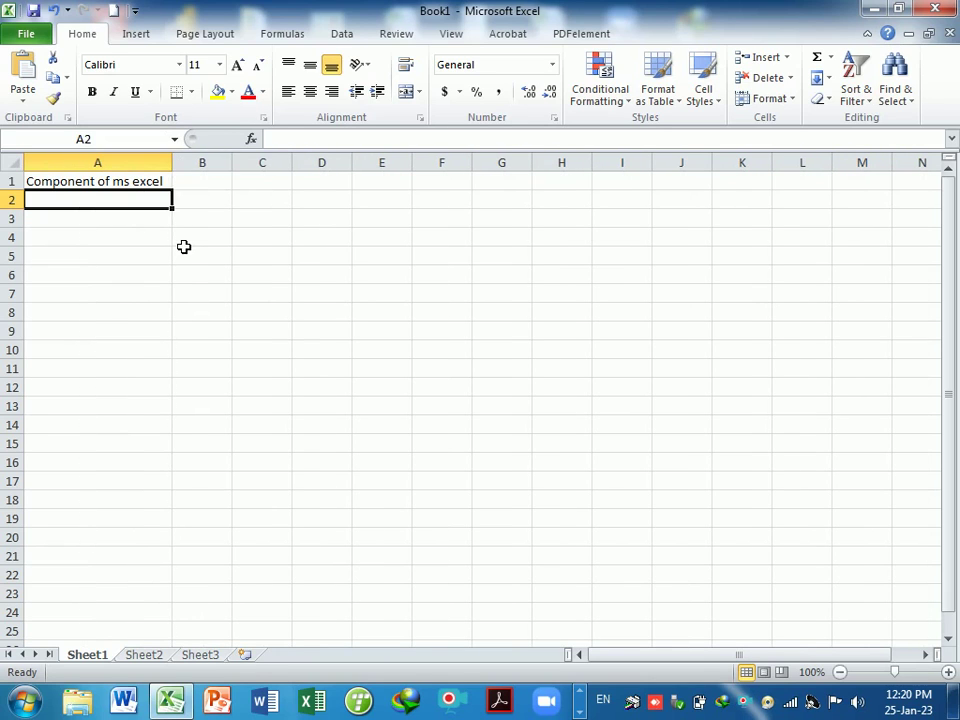
left_click(195, 237)
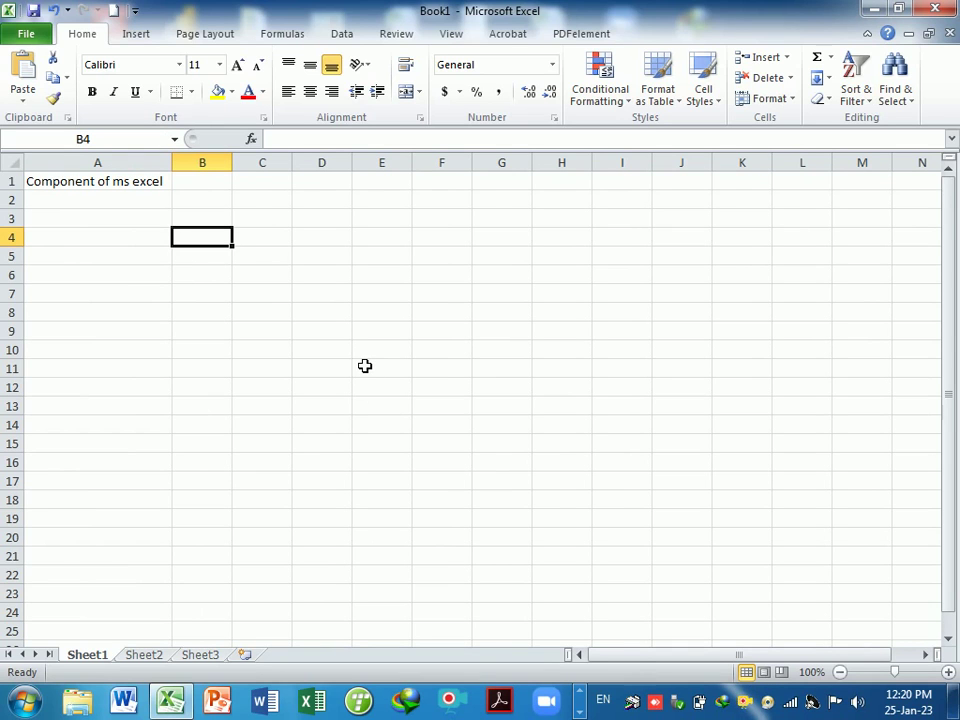
scroll(365, 366, "up", 1)
scroll(365, 366, "up", 7)
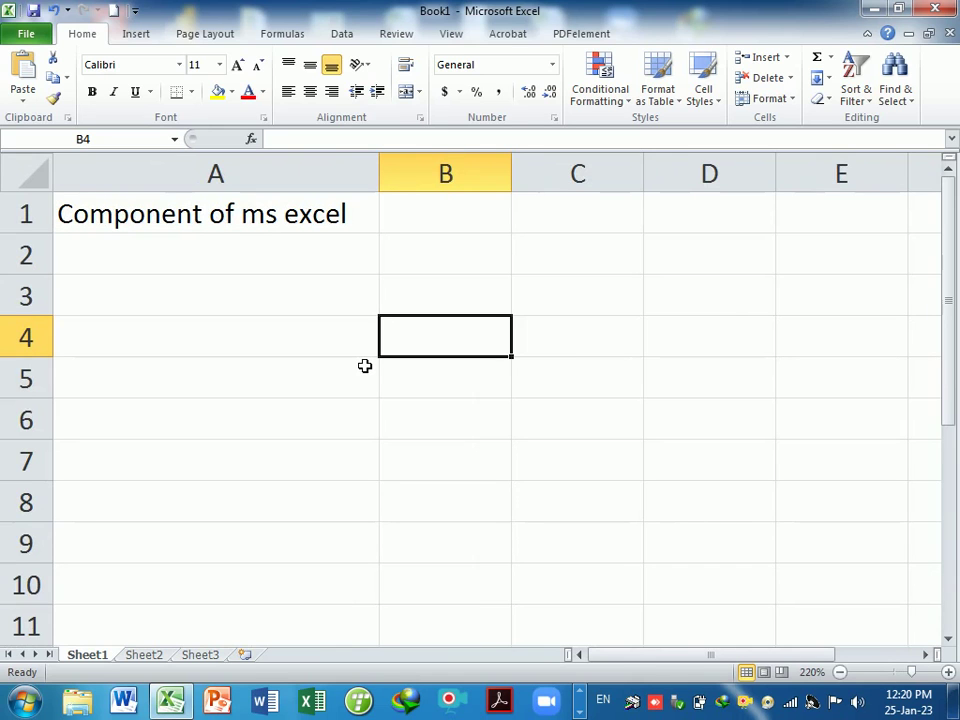
scroll(365, 366, "down", 5)
scroll(362, 363, "down", 9)
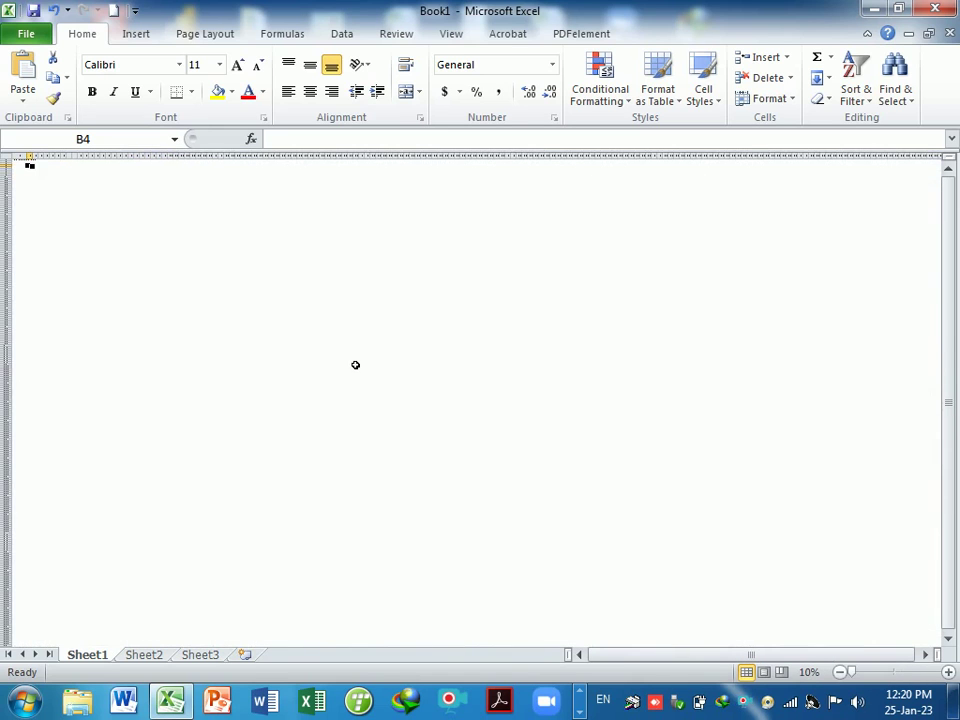
scroll(355, 365, "up", 6)
scroll(358, 368, "up", 9)
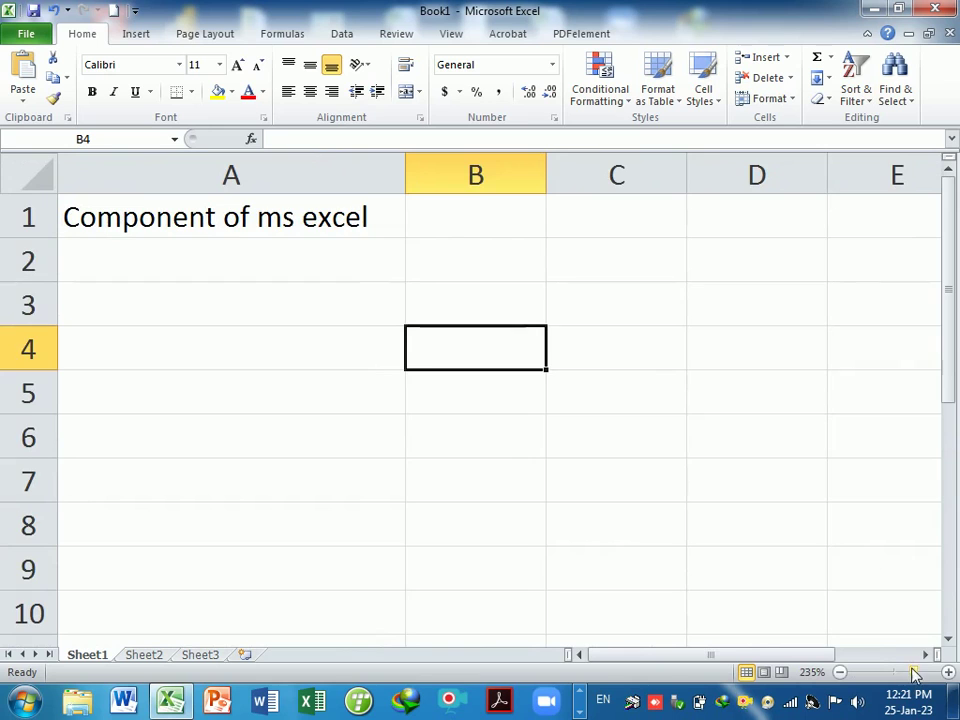
Step: Return the sheet zoom to about 100% and select cell A2
left_click_drag(913, 675, 899, 670)
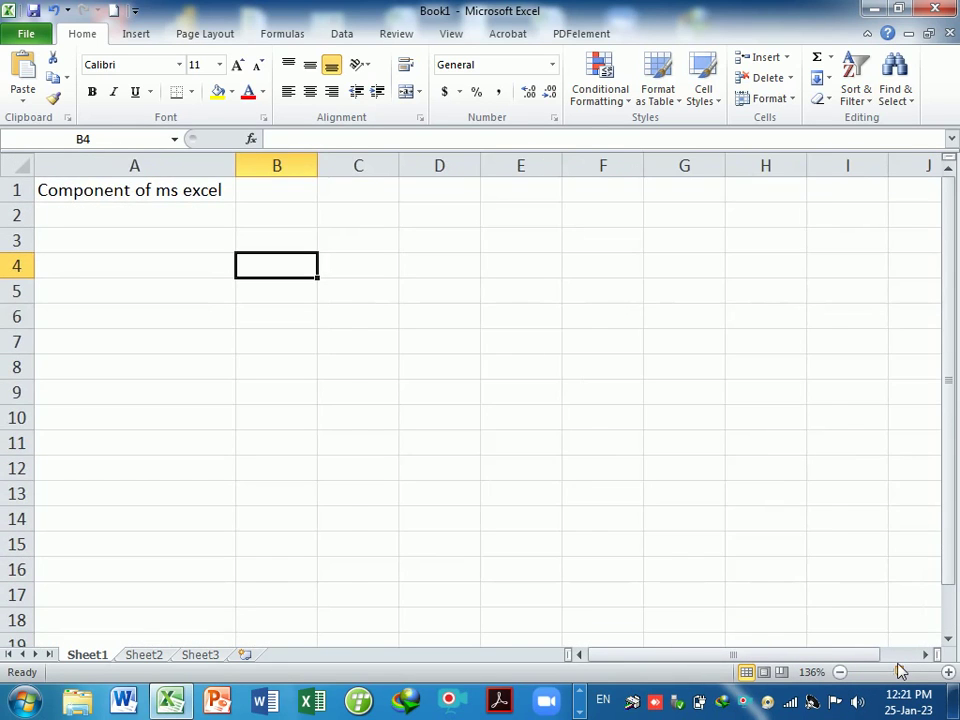
scroll(675, 503, "down", 2)
scroll(411, 465, "up", 2)
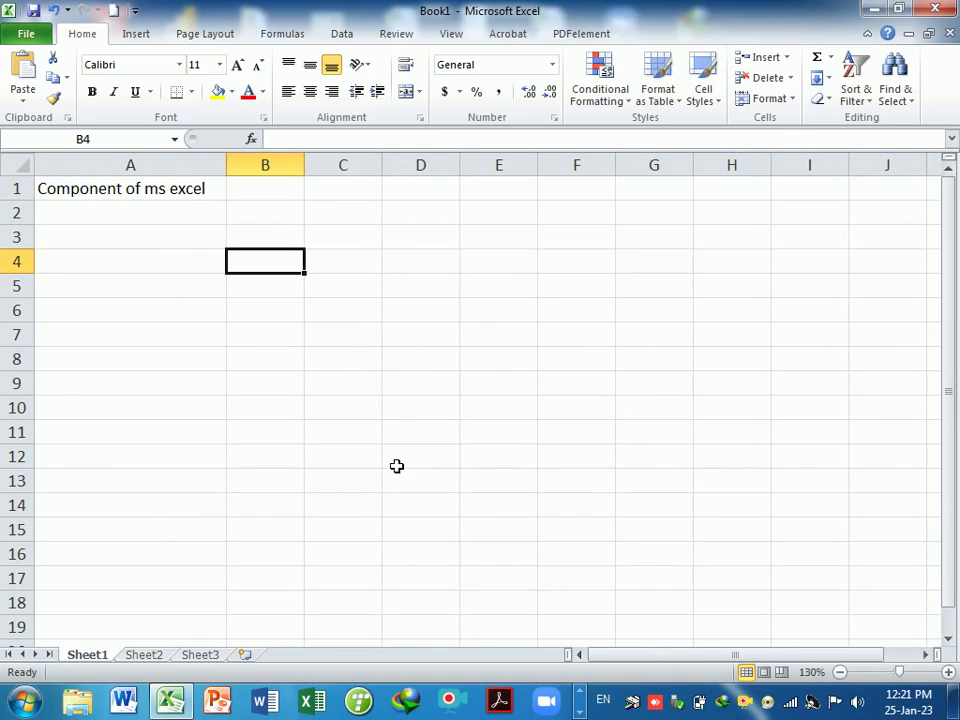
left_click(169, 228)
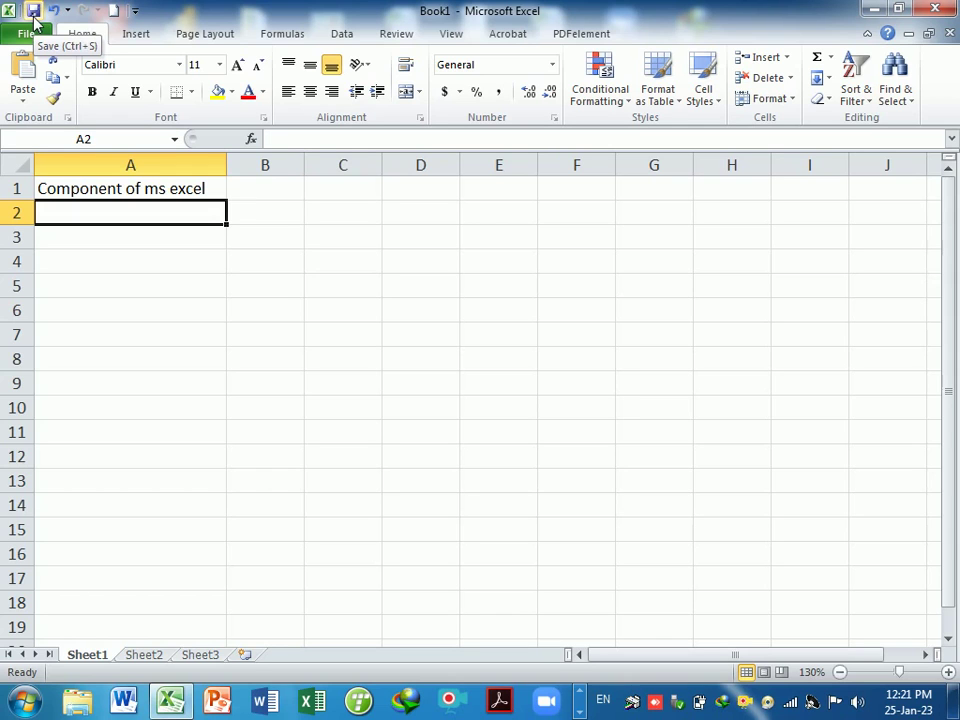
Step: Save the workbook as 'Batch 12' in the Documents library
left_click(34, 17)
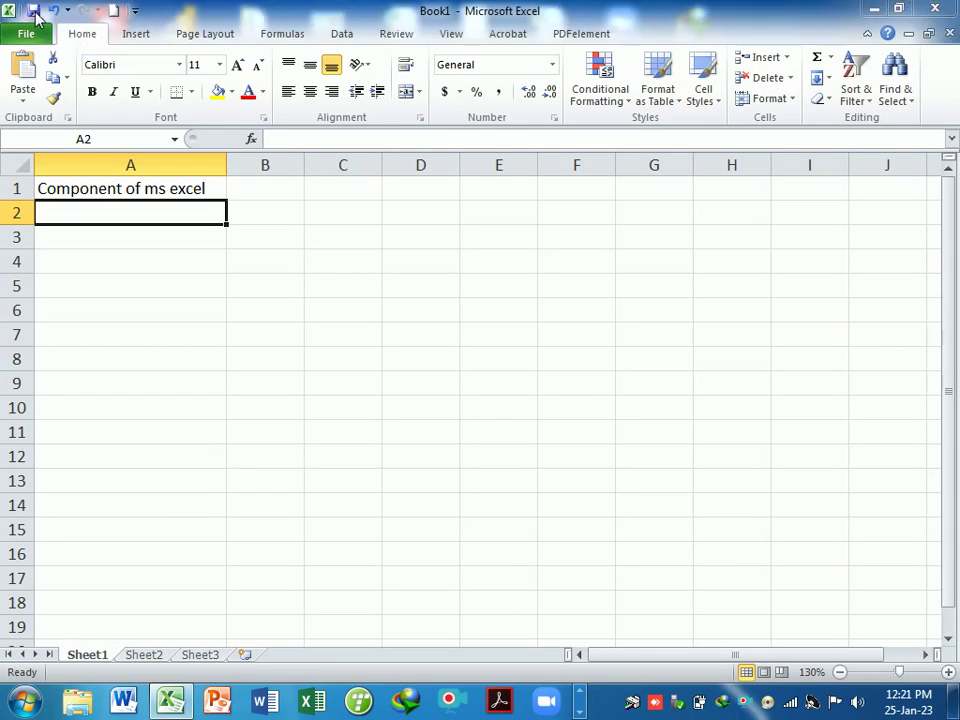
key("BackSpace")
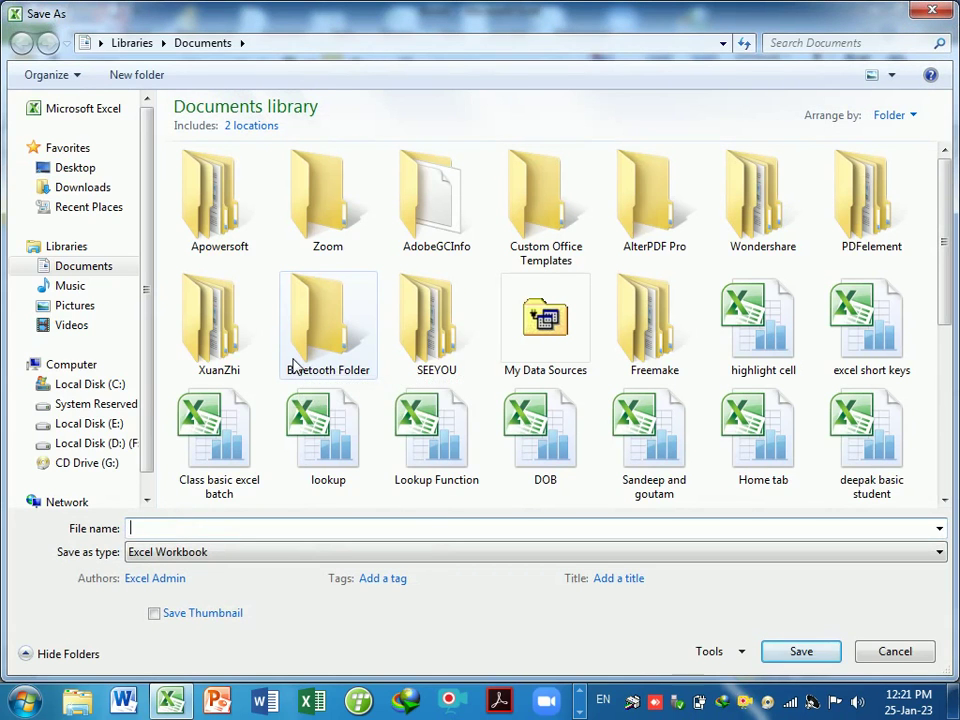
type("Batch 1")
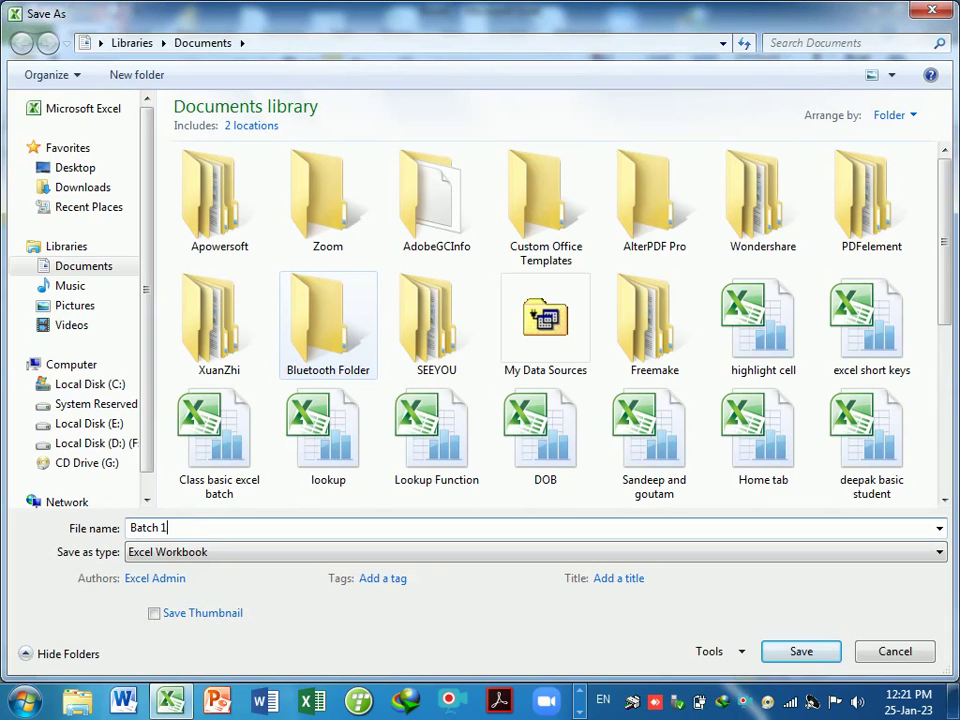
type("2")
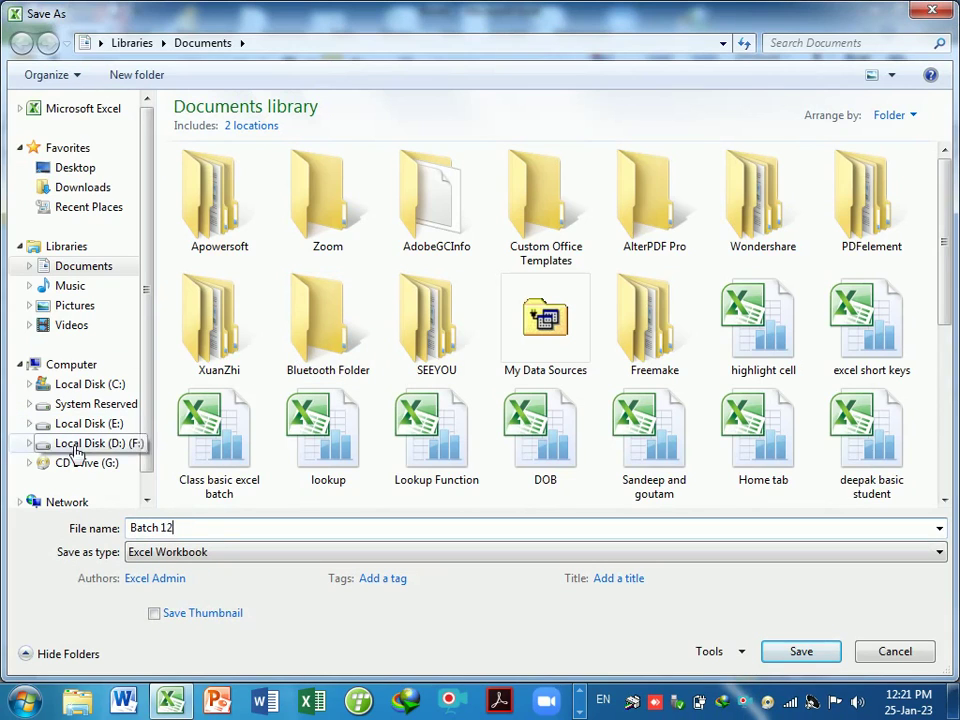
left_click(105, 272)
left_click(782, 655)
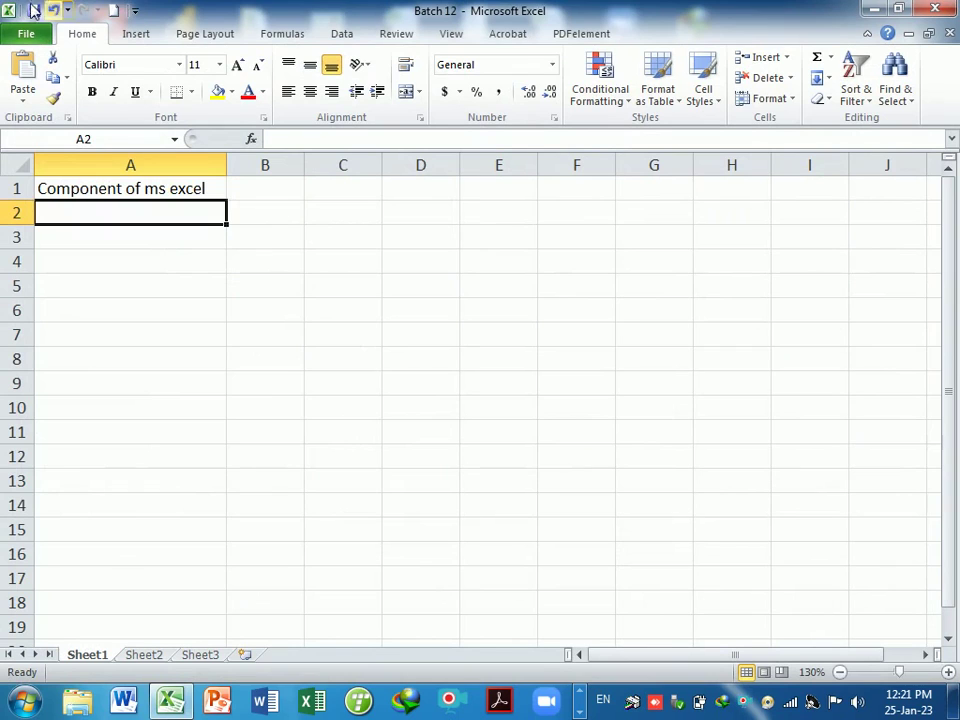
Step: Enter 'Quick Access Toolbar' in A2 and 'Title Bar' in A3
type("Q")
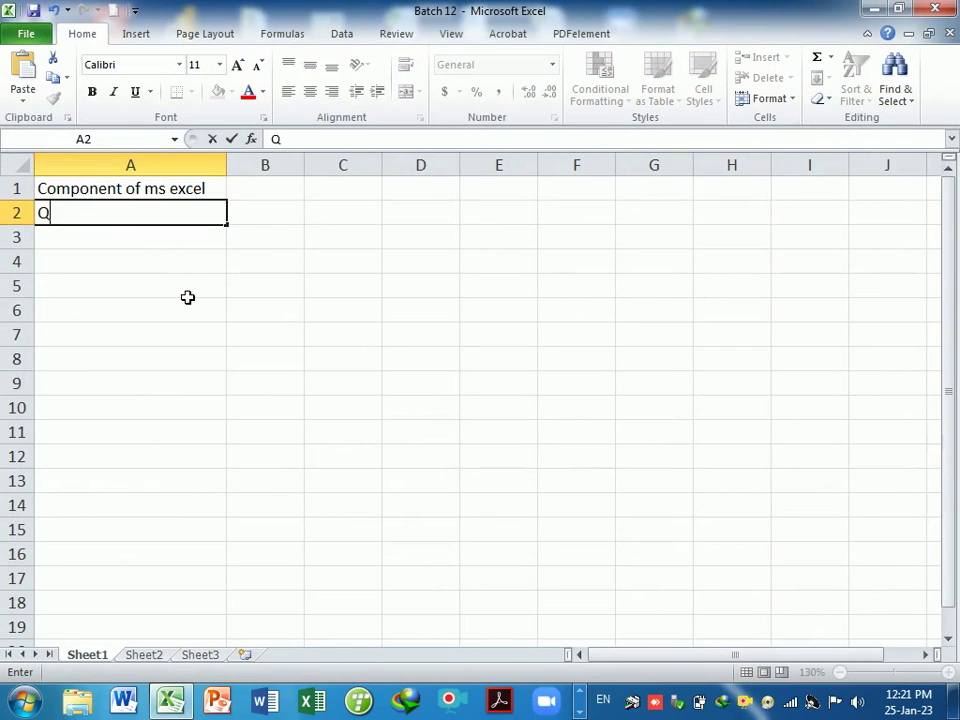
type("uick Acces")
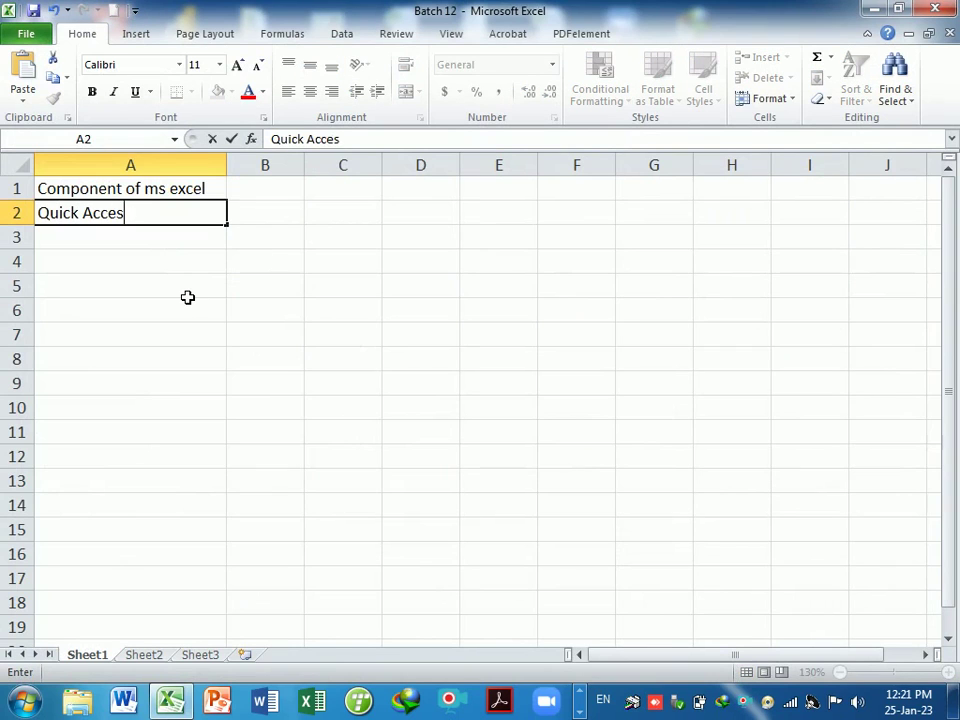
type("s Toolba")
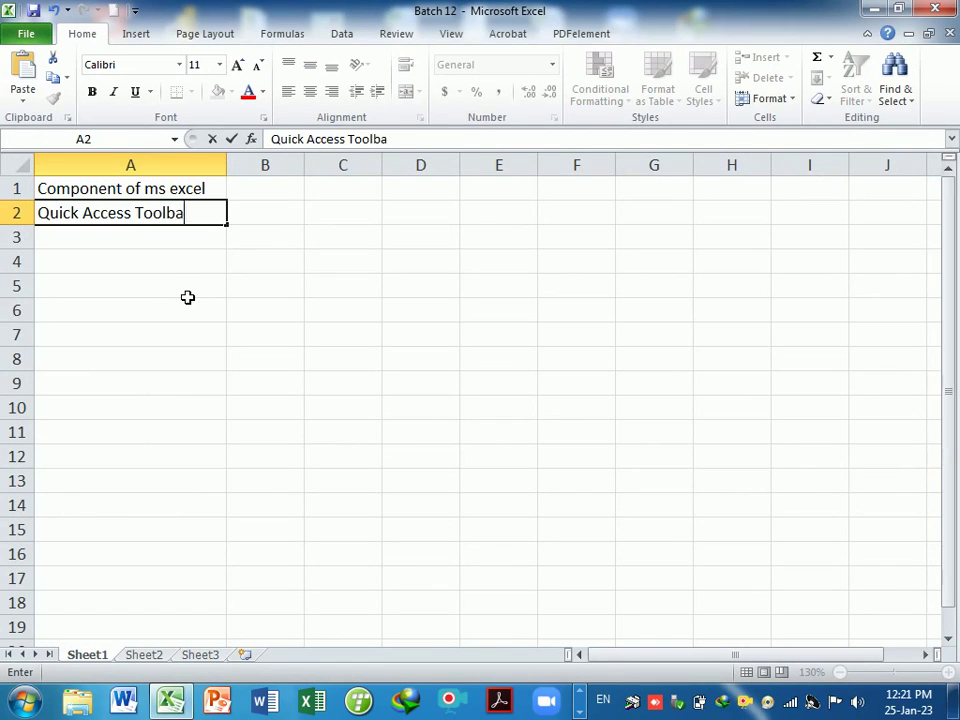
type("r")
key("Return")
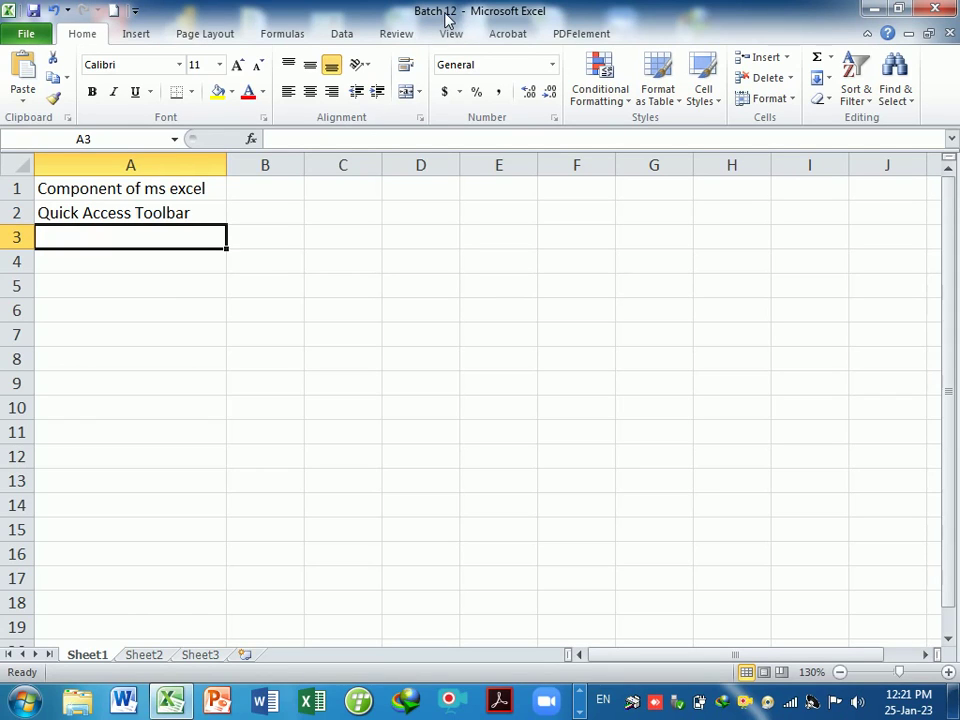
type("tile")
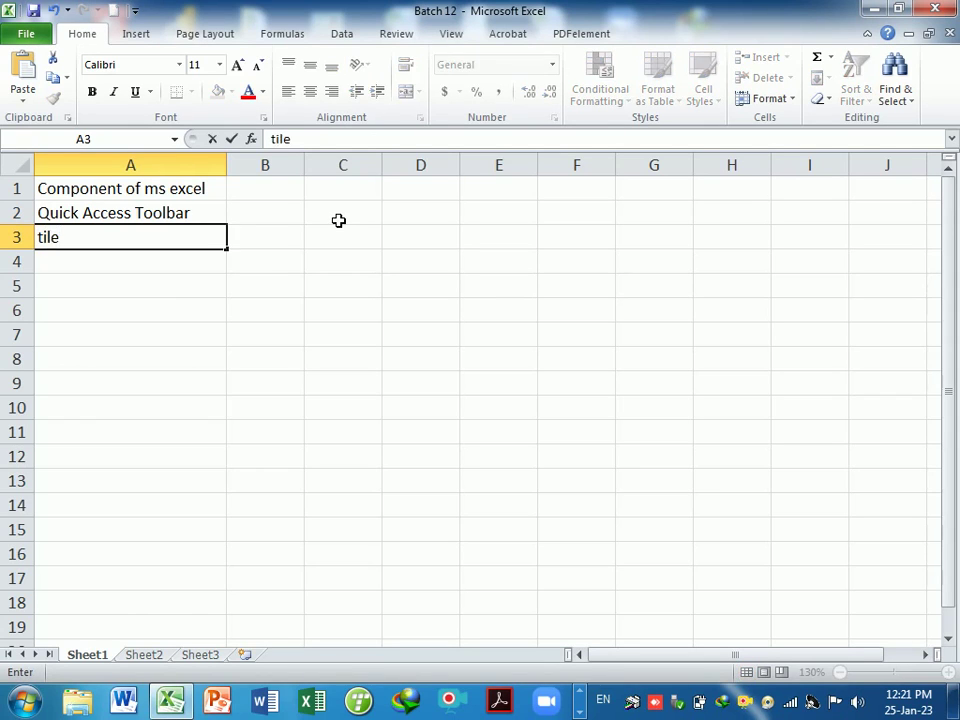
key("BackSpace")
key("BackSpace")
key("BackSpace")
key("BackSpace")
type("Ti")
type("tle Bar")
key("Return")
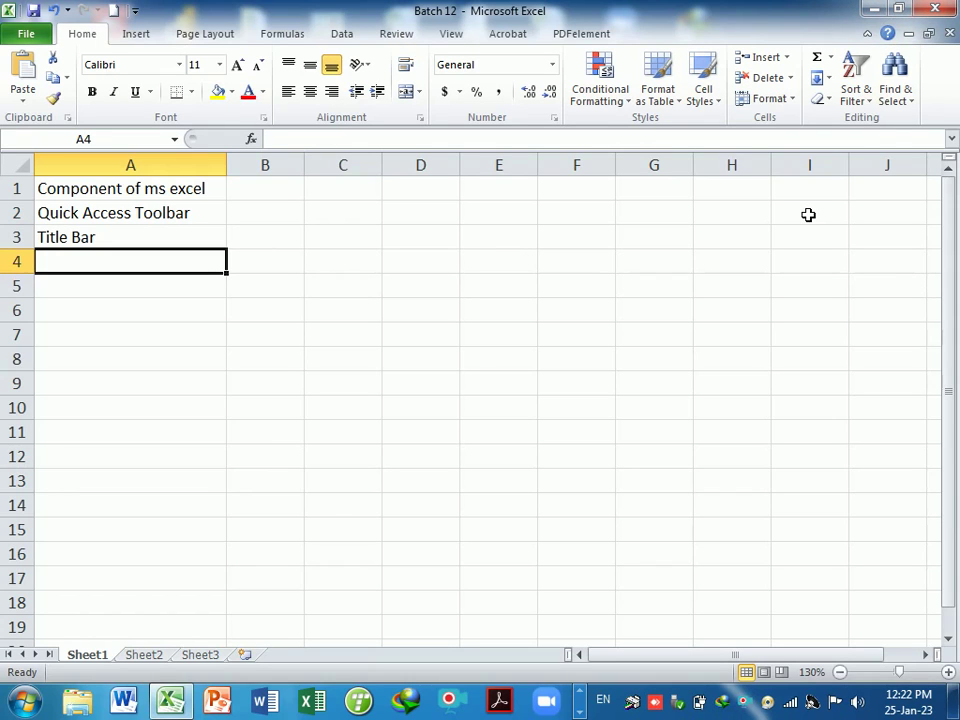
Step: Enter Minimize, Restore and Close button into cells A4 to A6
type("Mini")
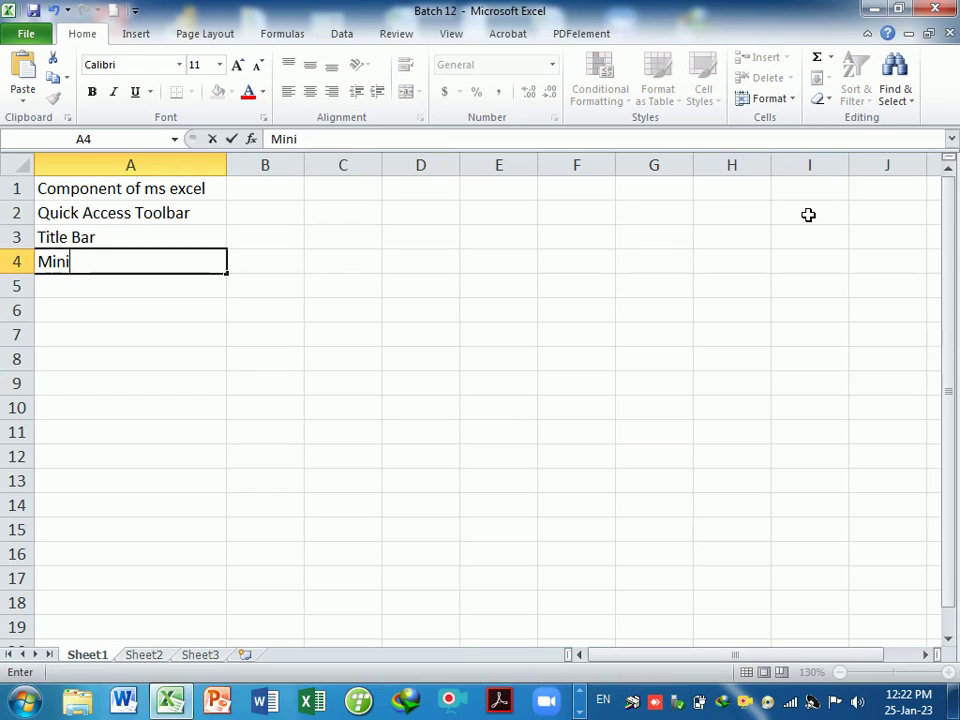
type("mize")
key("Return")
type("R")
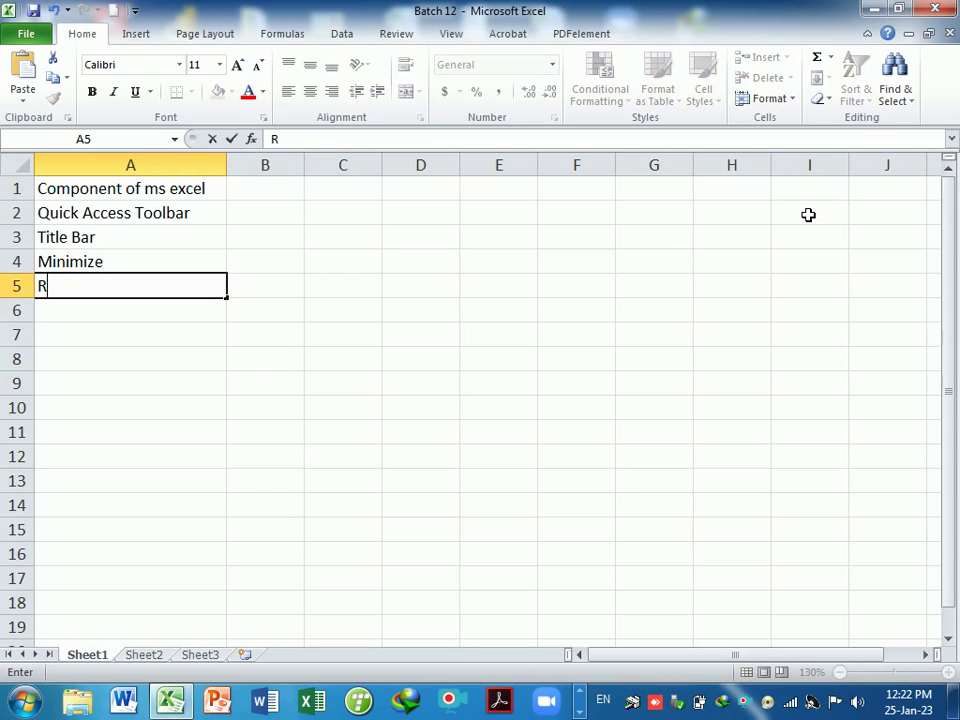
type("estore")
key("Return")
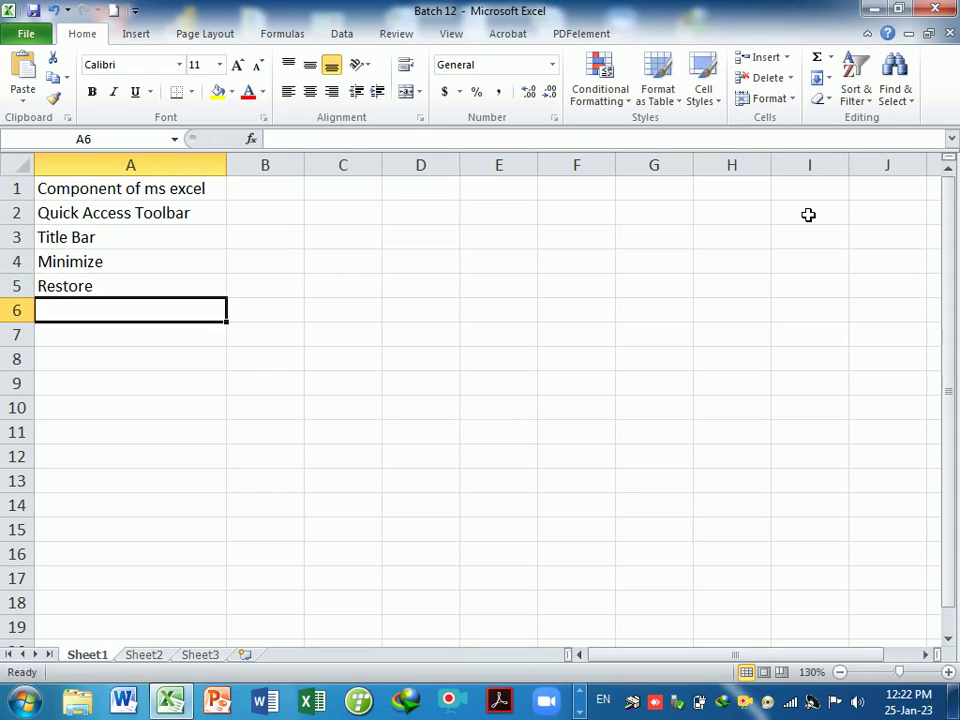
type("Cls")
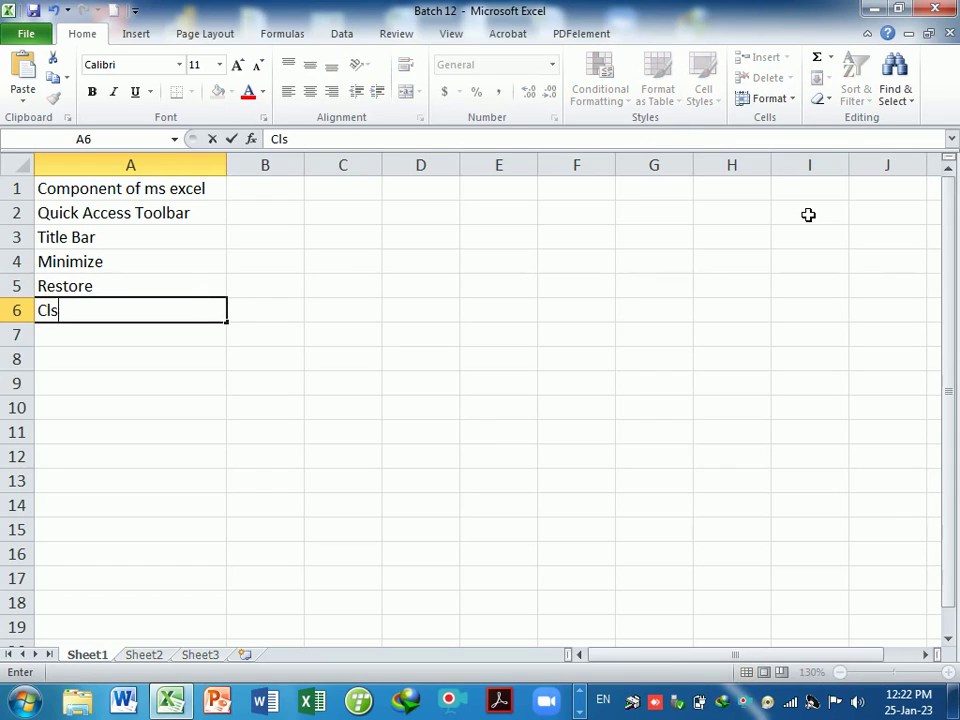
key("BackSpace")
type("oe")
key("BackSpace")
type("se butto")
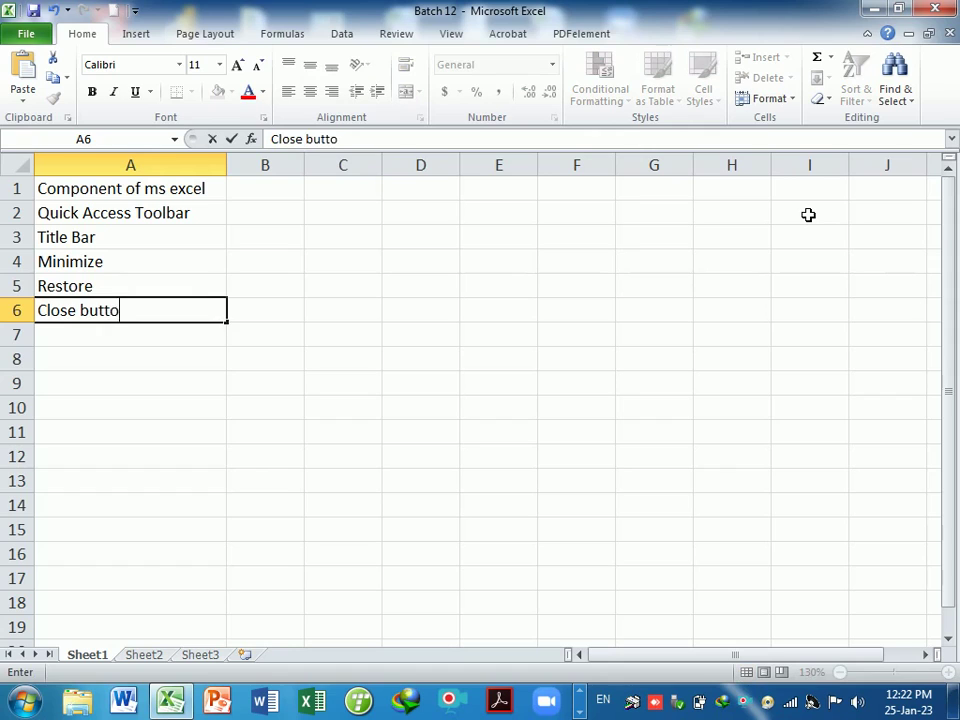
type("n")
key("Return")
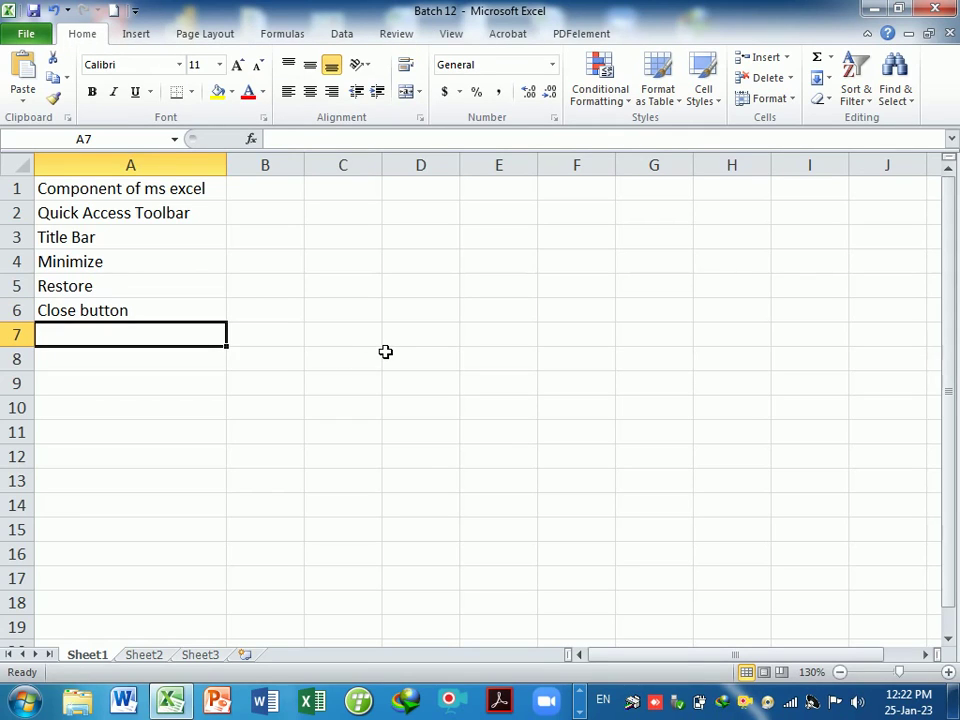
Step: Enter 'Menu Bar' in A7 and the tab list File through view in A8
type("Menu Bar")
key("Return")
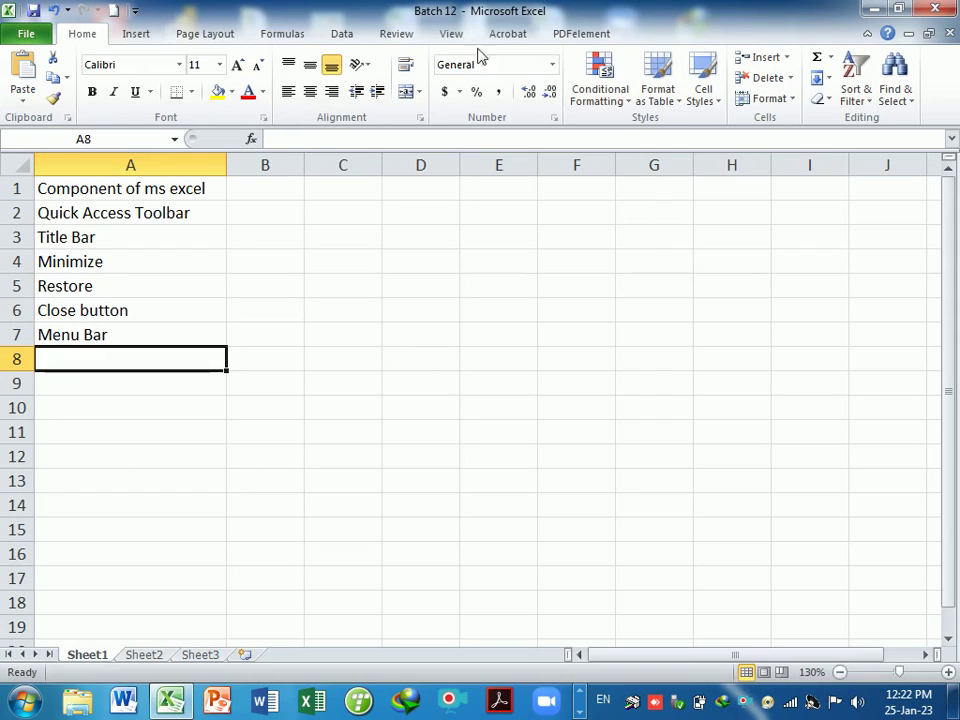
type("Ta")
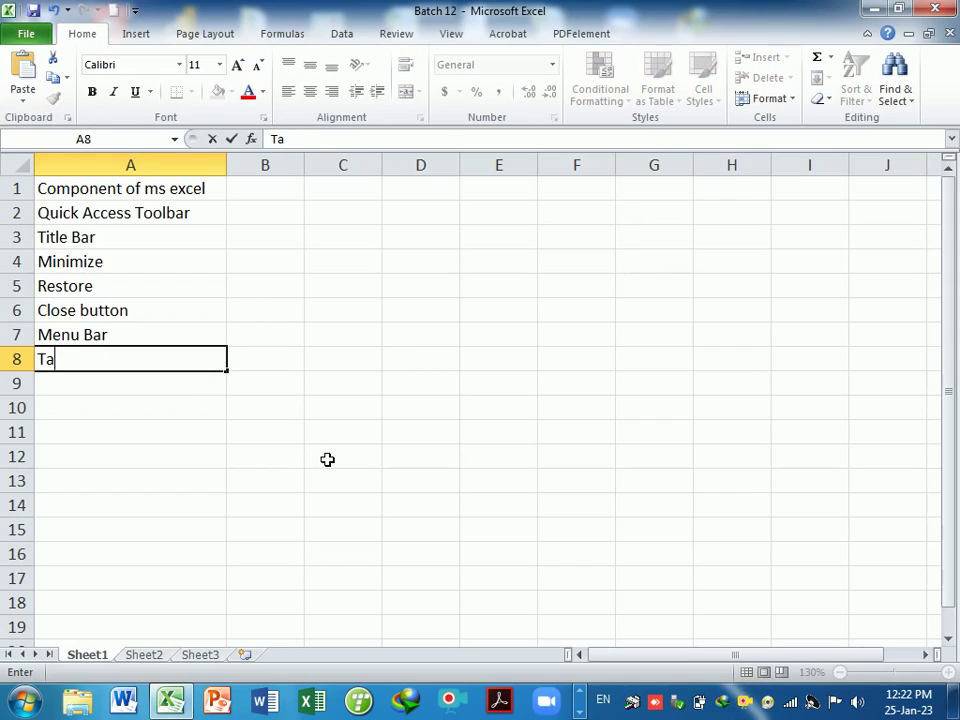
type("b ( Hoj")
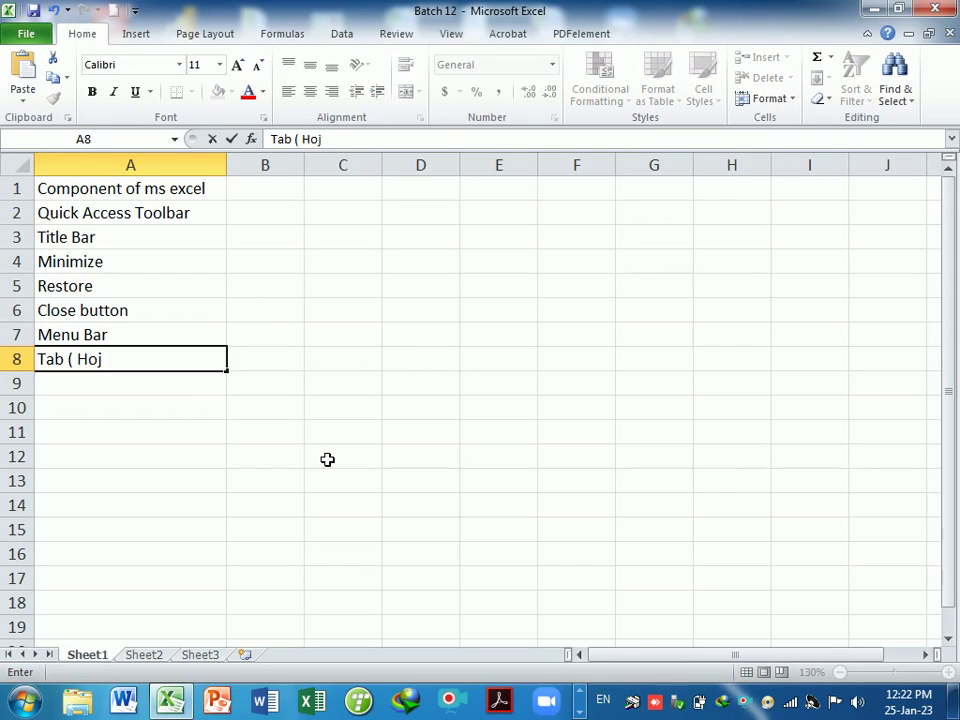
key("BackSpace")
key("BackSpace")
key("BackSpace")
type("File")
type("Mo")
key("BackSpace")
key("BackSpace")
type("H")
type("ome")
type("Inser")
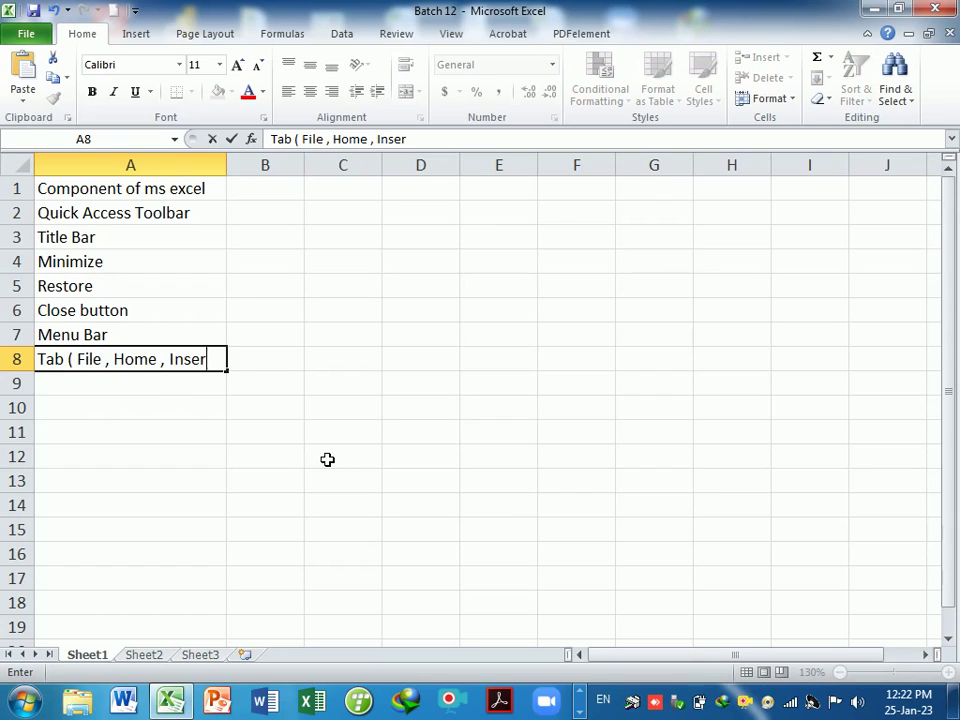
type("t, page")
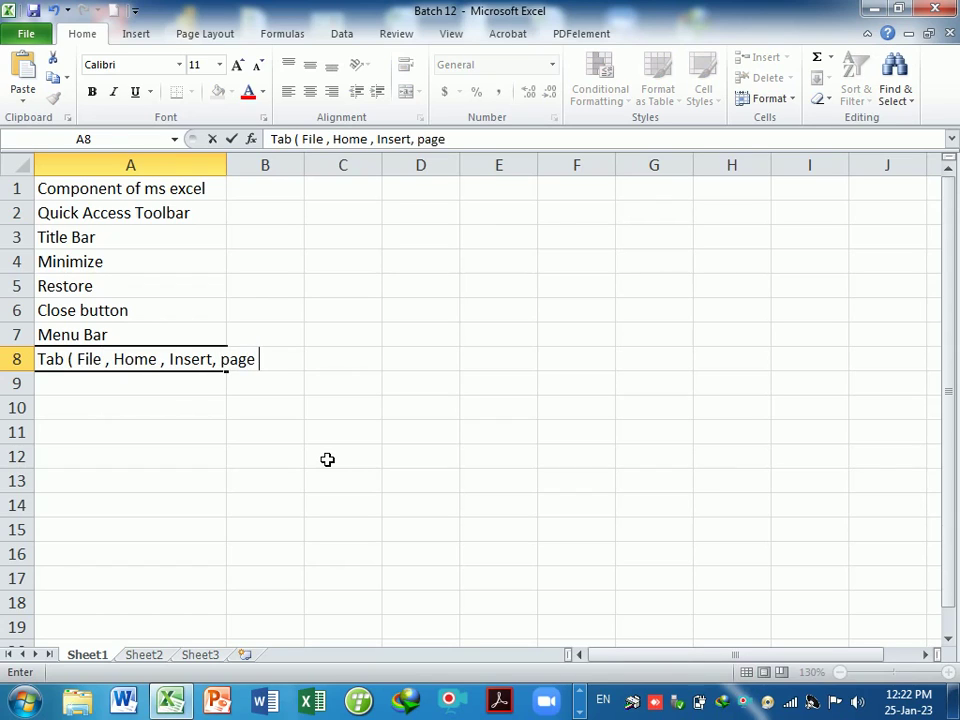
type(" layout ,")
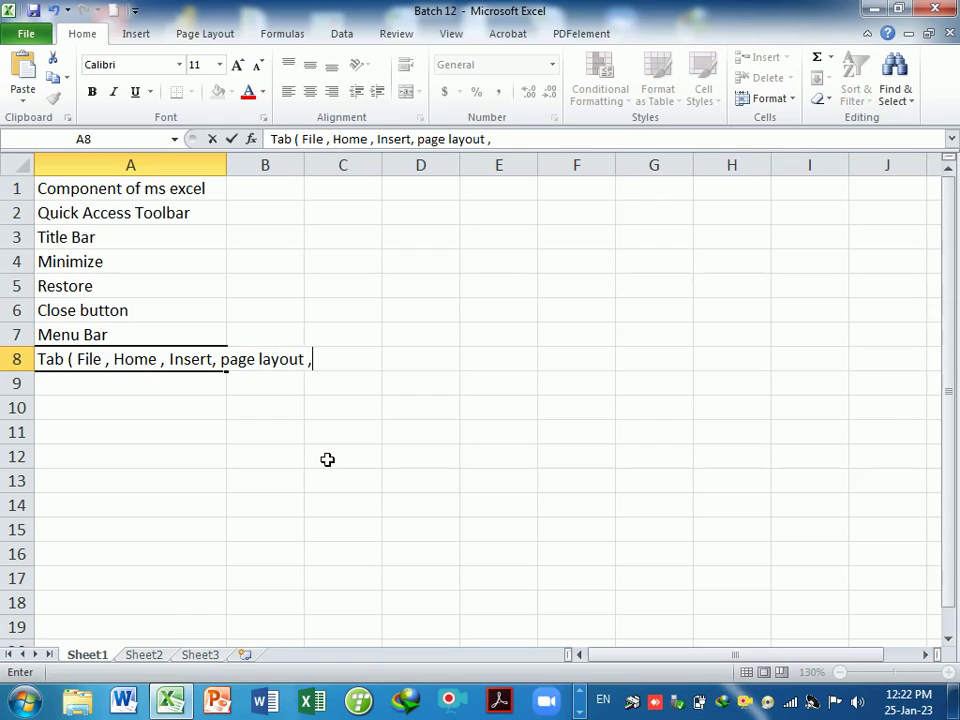
type("formula data")
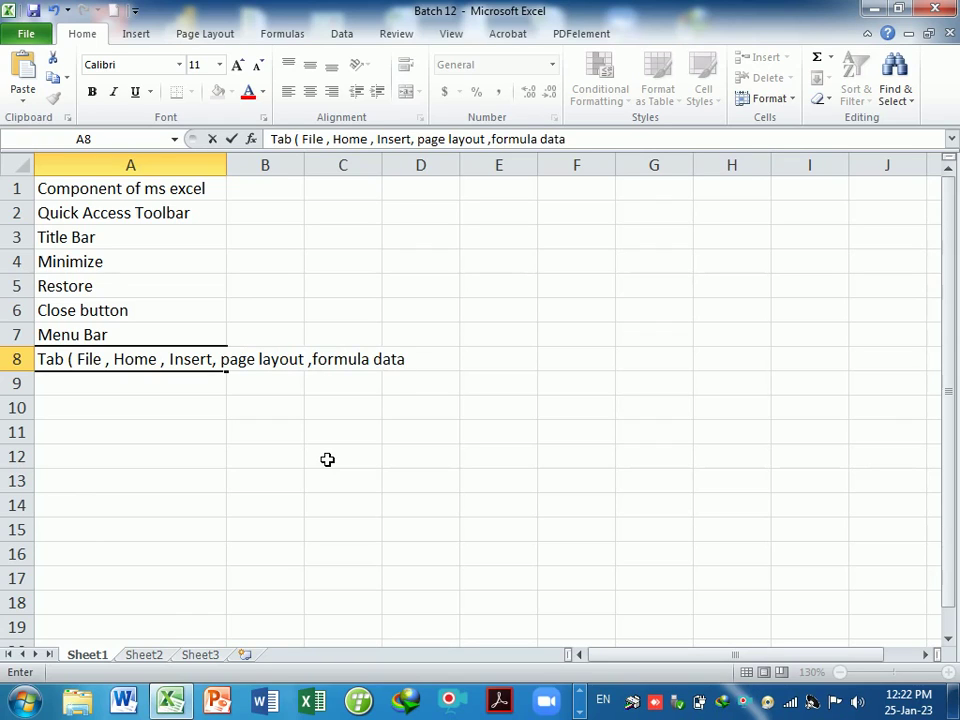
key("BackSpace")
key("BackSpace")
key("BackSpace")
key("BackSpace")
type(",")
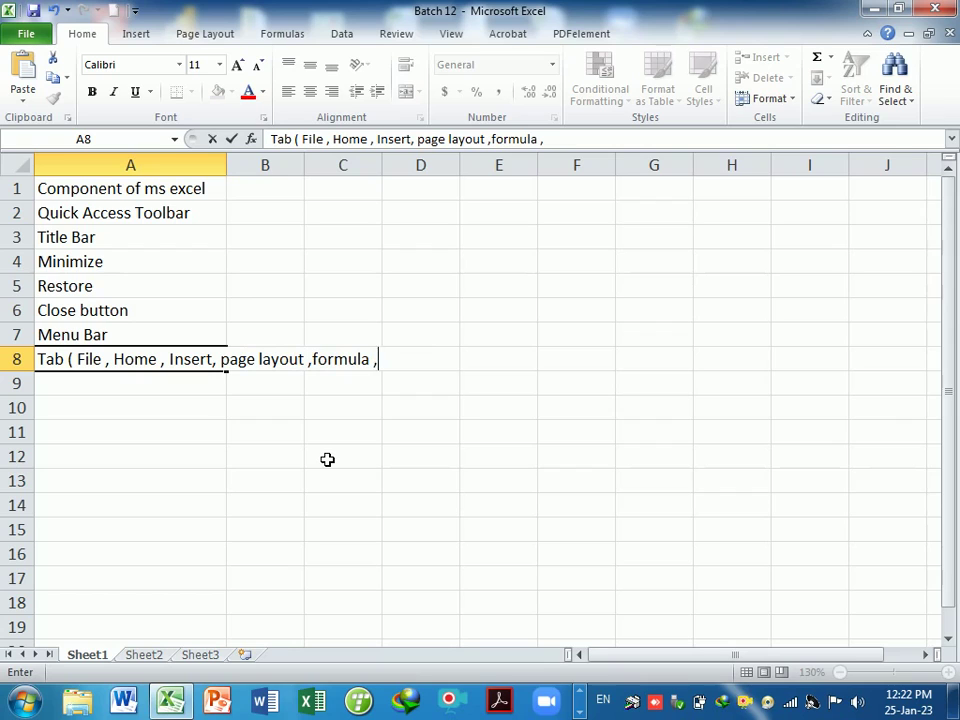
type(" data, rev")
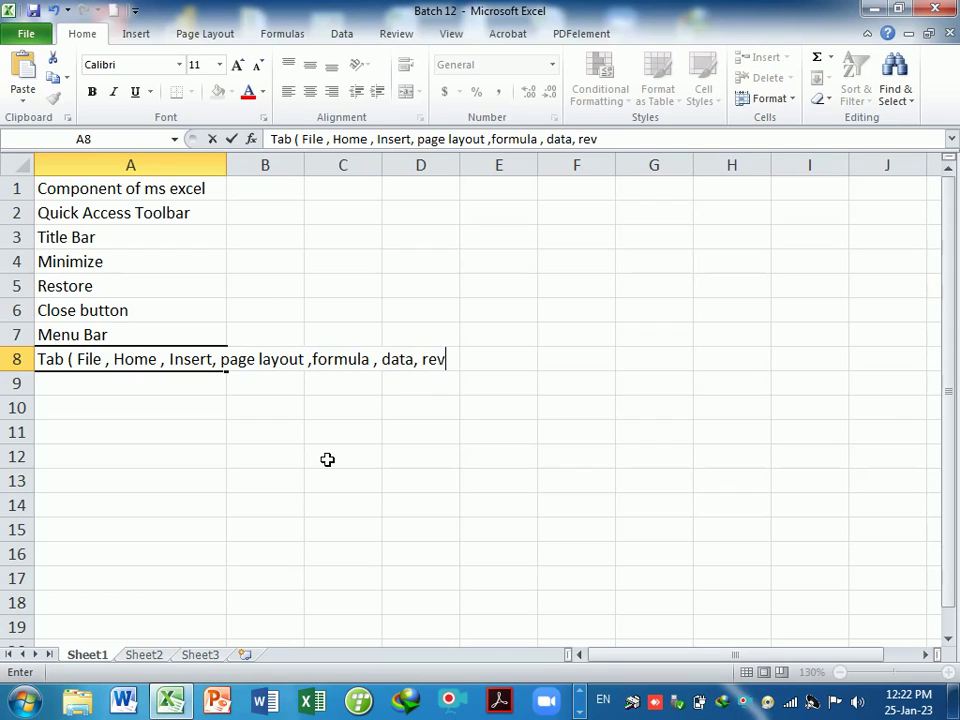
type("iew , view")
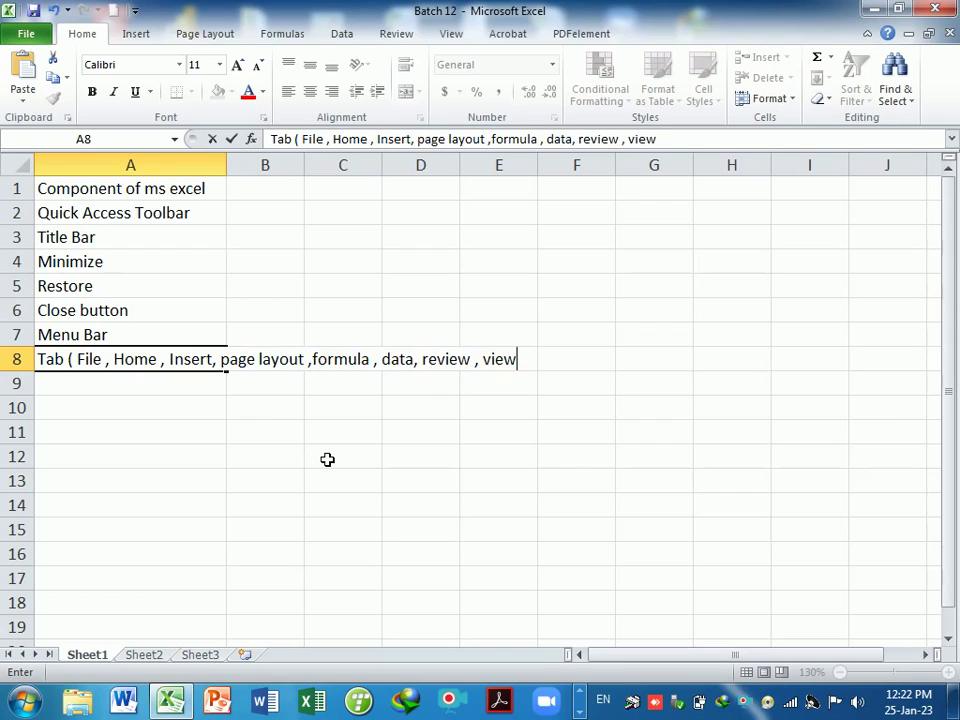
type(")")
key("Return")
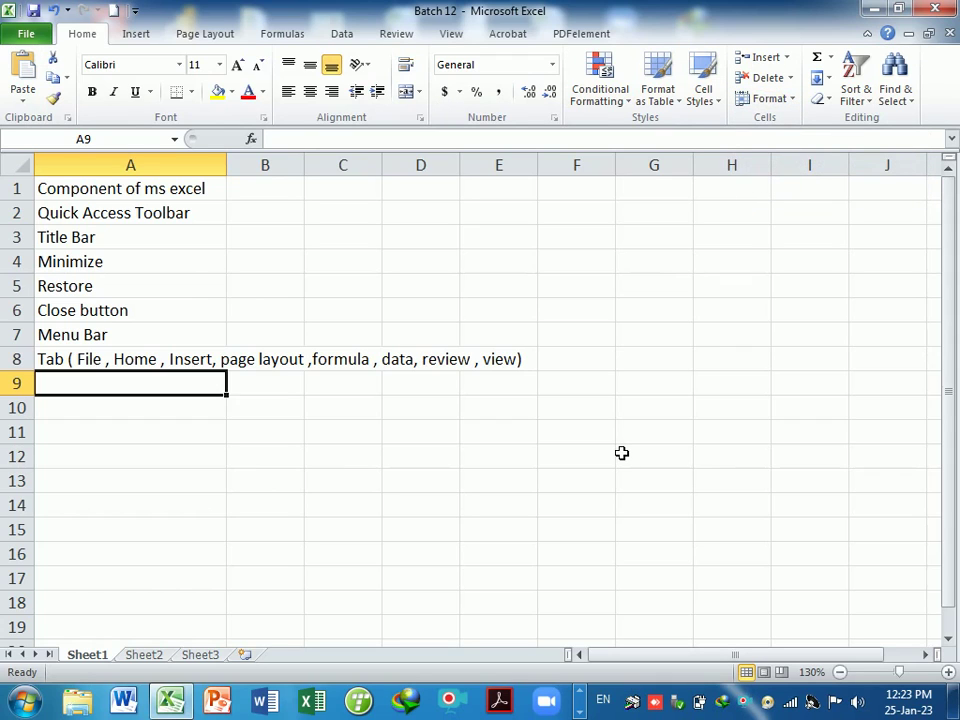
type("Ribbonb")
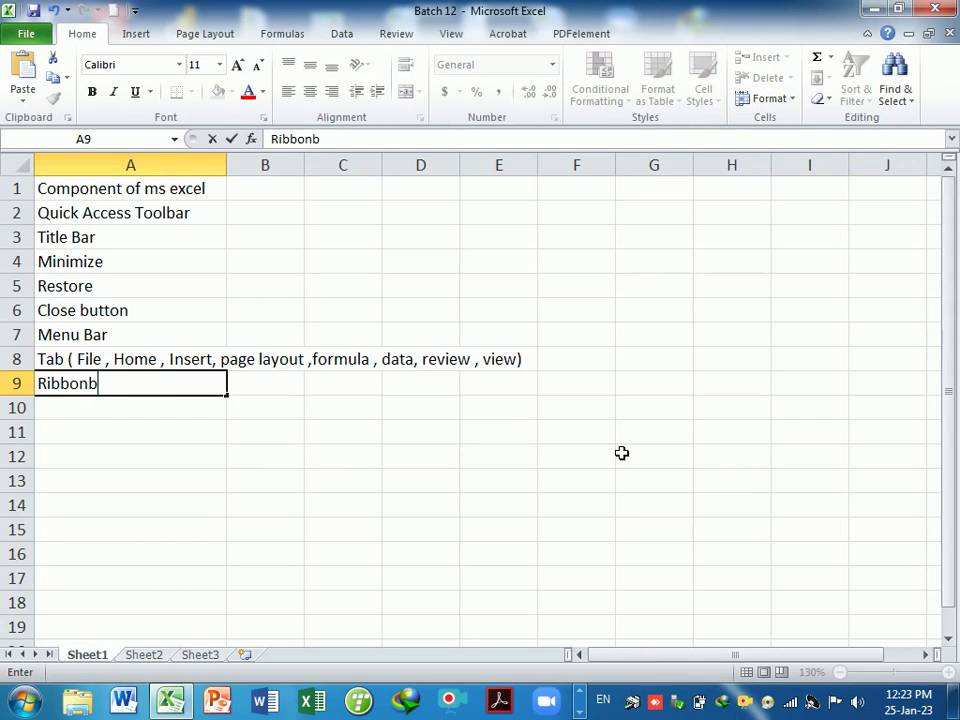
key("BackSpace")
type("bar")
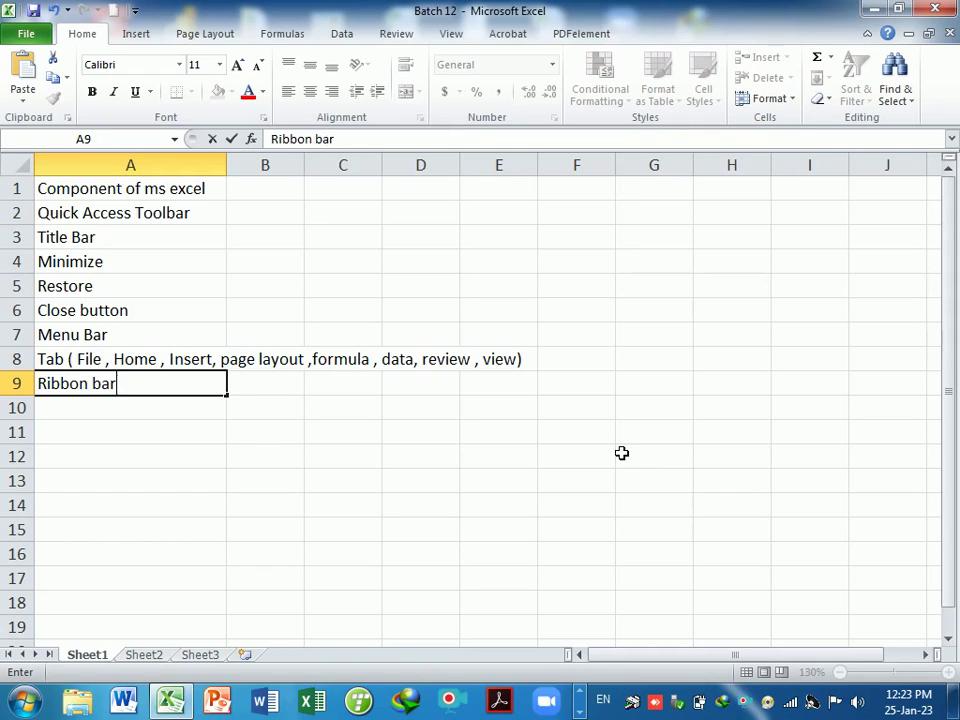
key("Return")
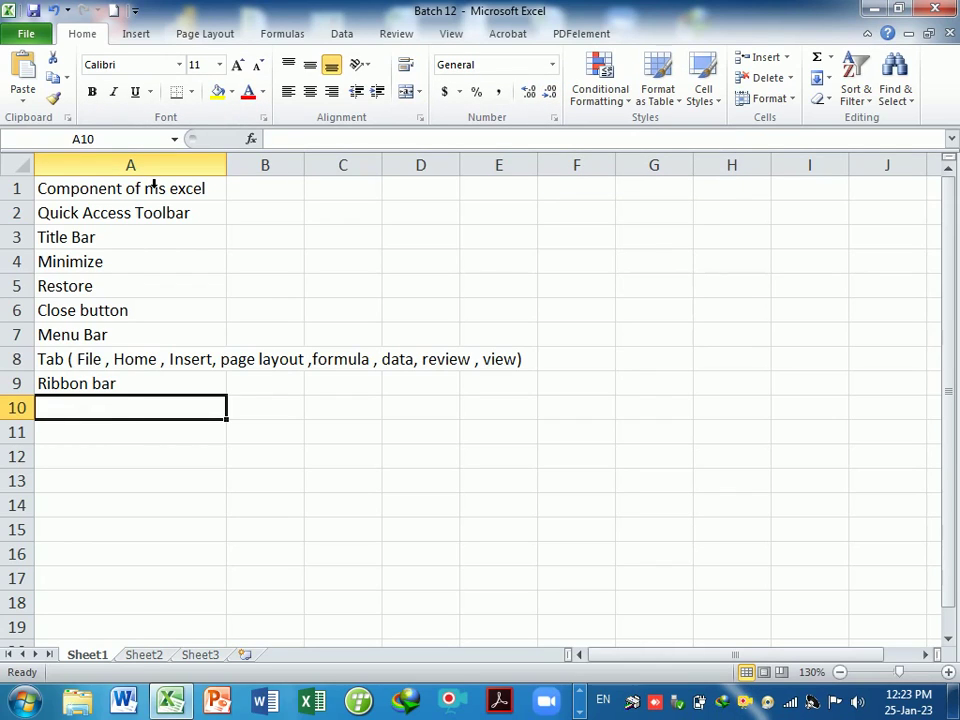
left_click(505, 410)
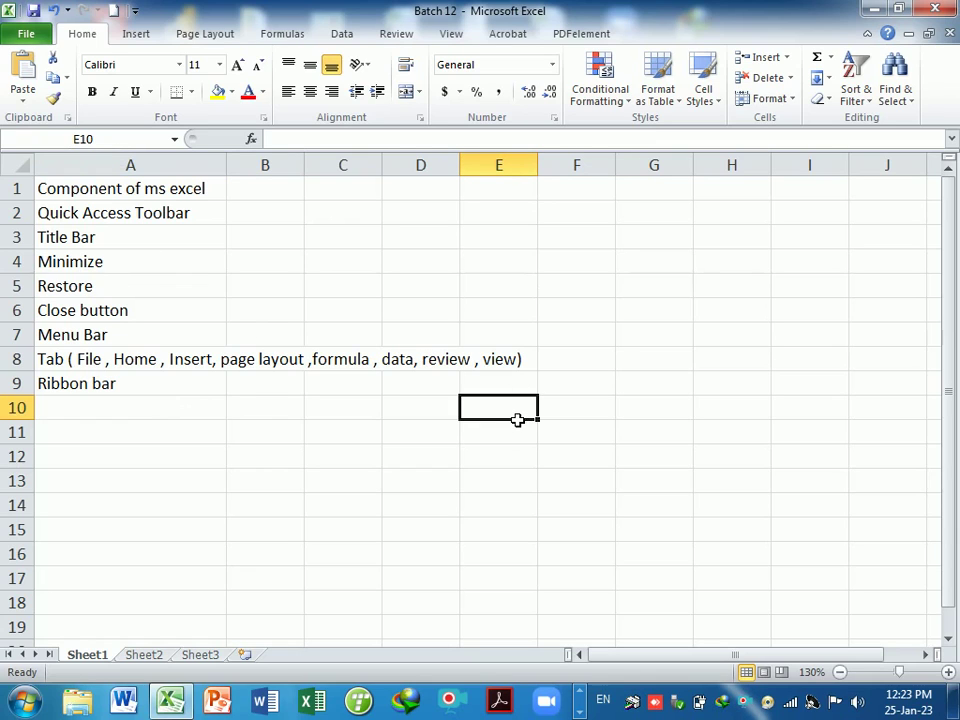
left_click(343, 418)
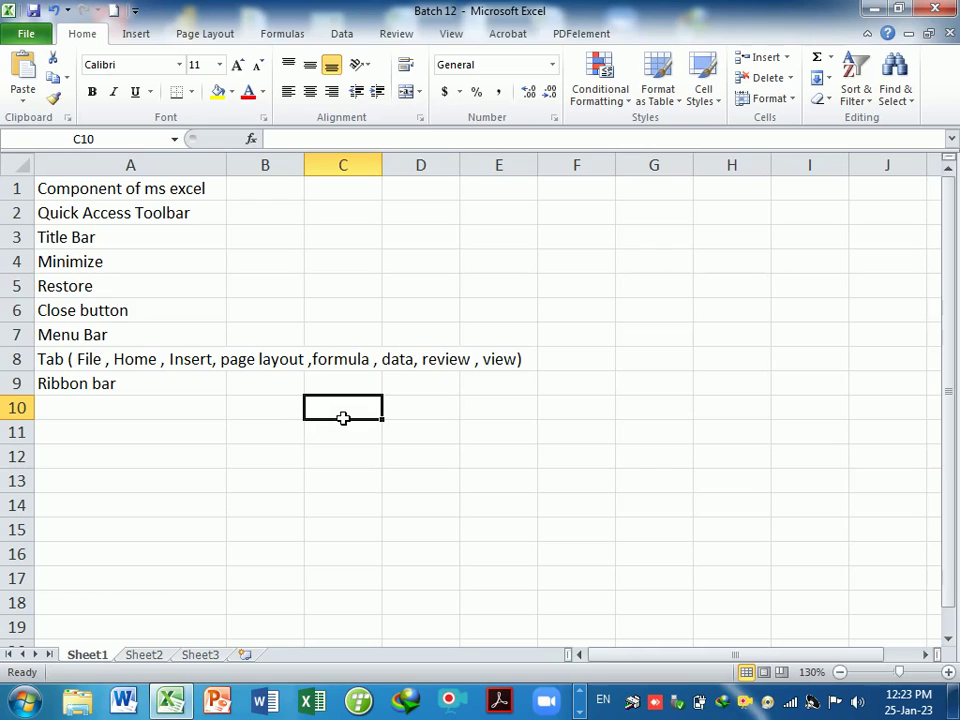
left_click(187, 431)
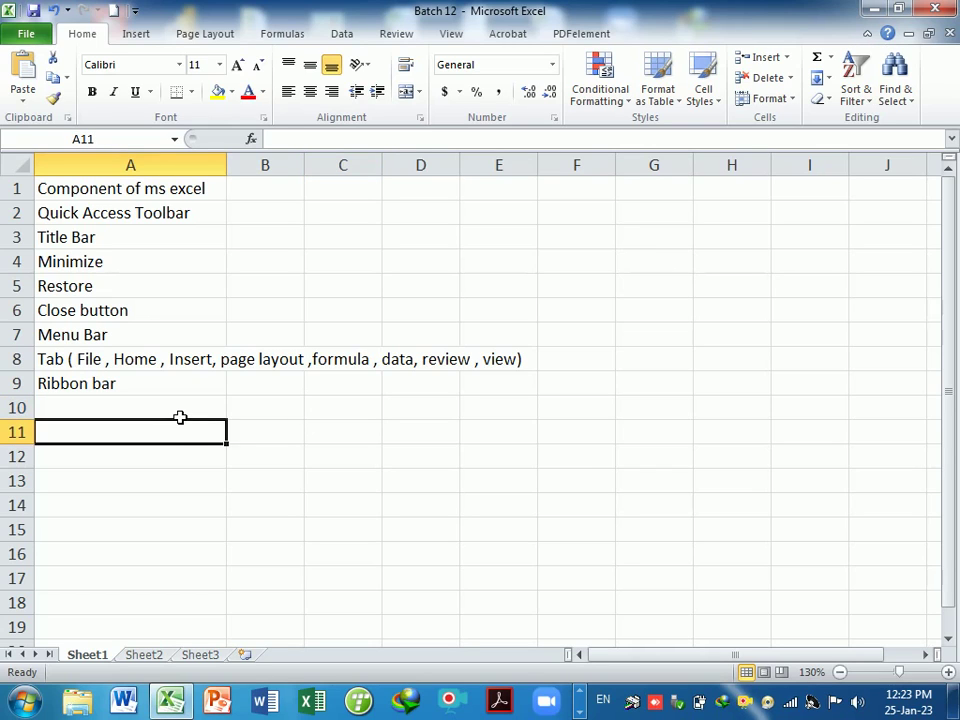
left_click(180, 412)
left_click(176, 452)
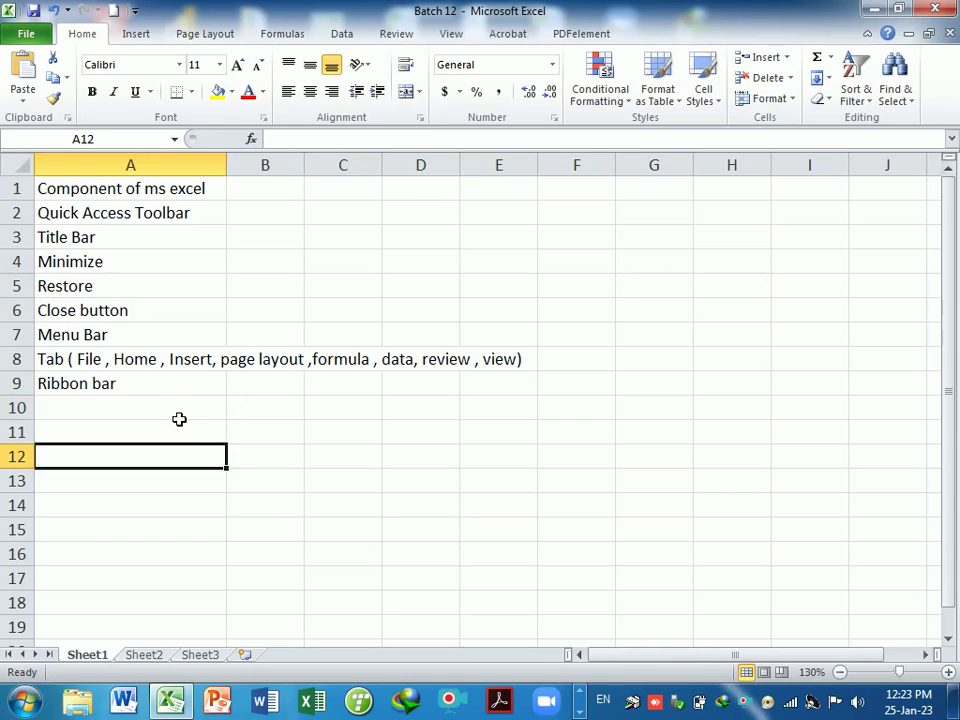
left_click(180, 410)
left_click(251, 184)
left_click(339, 183)
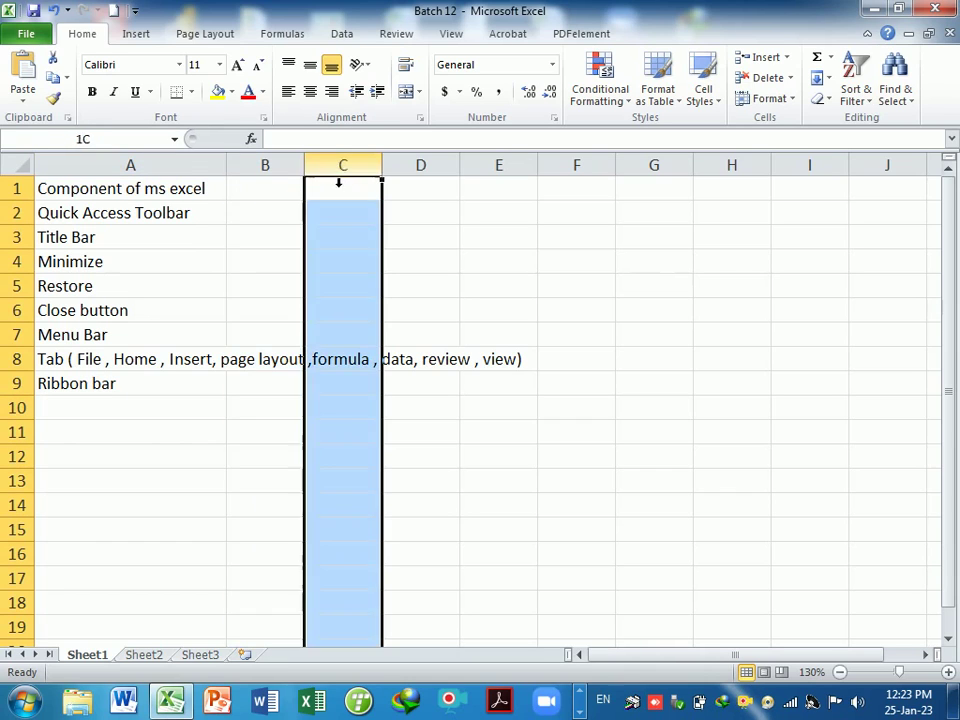
left_click(435, 183)
left_click(506, 183)
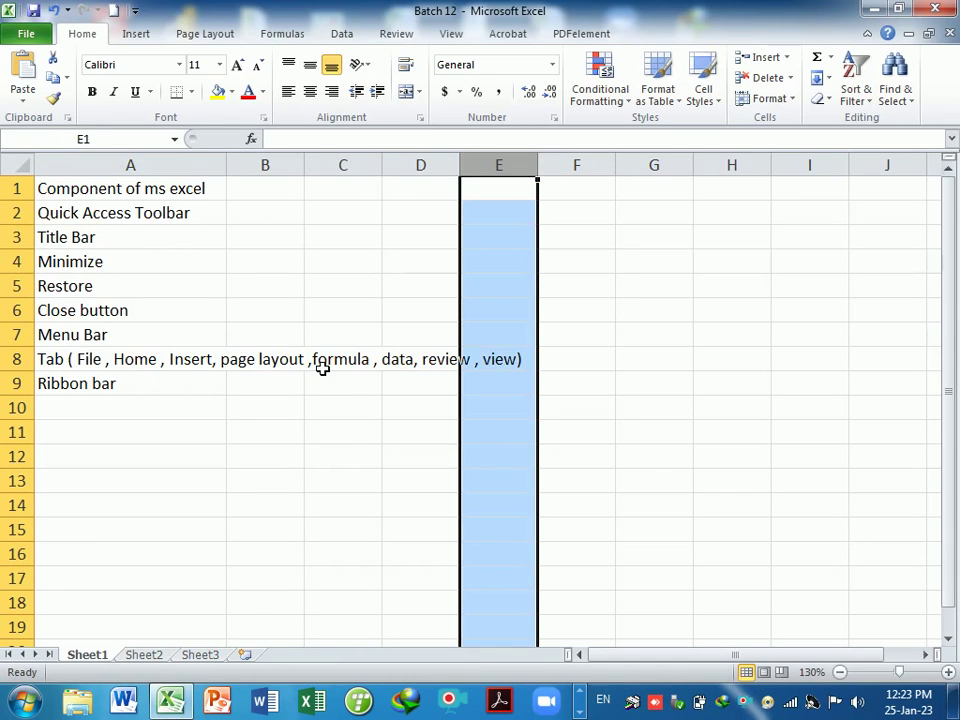
left_click(330, 431)
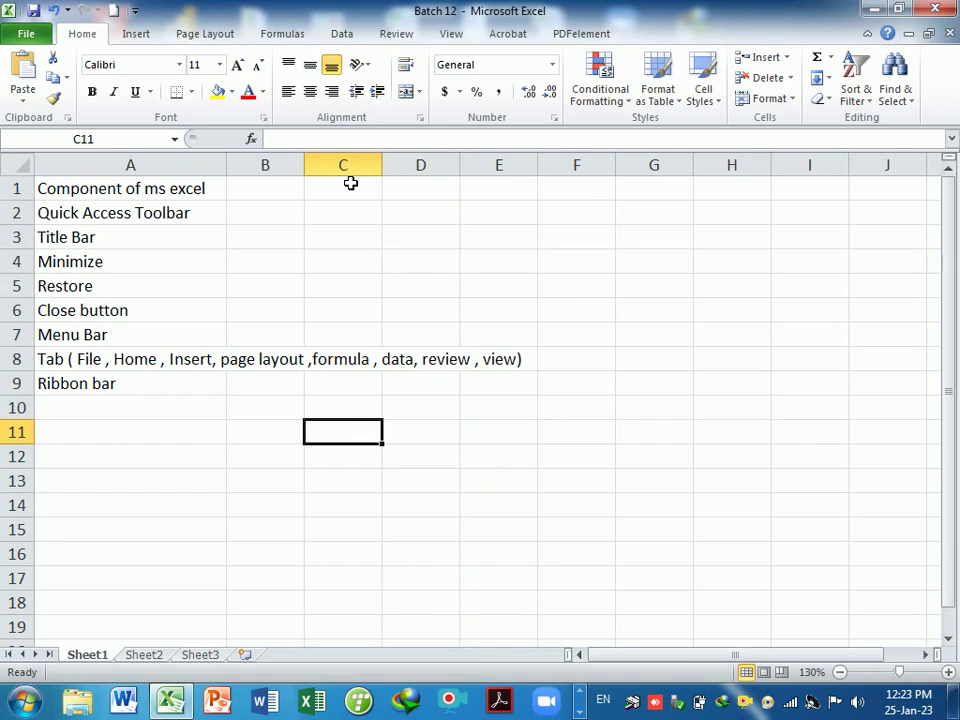
left_click(515, 431)
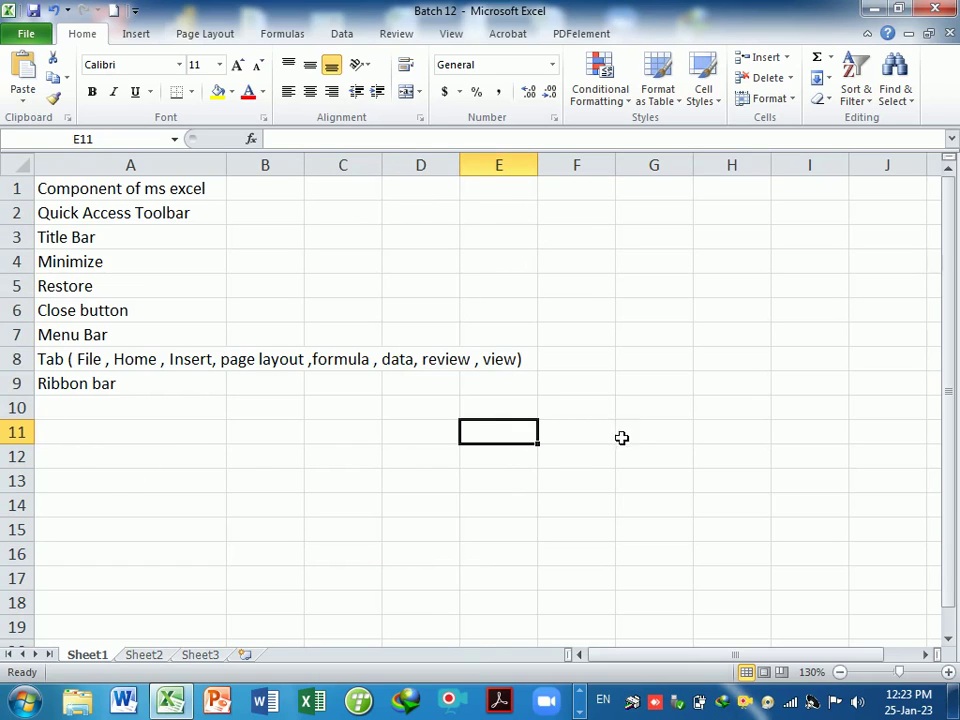
left_click(574, 430)
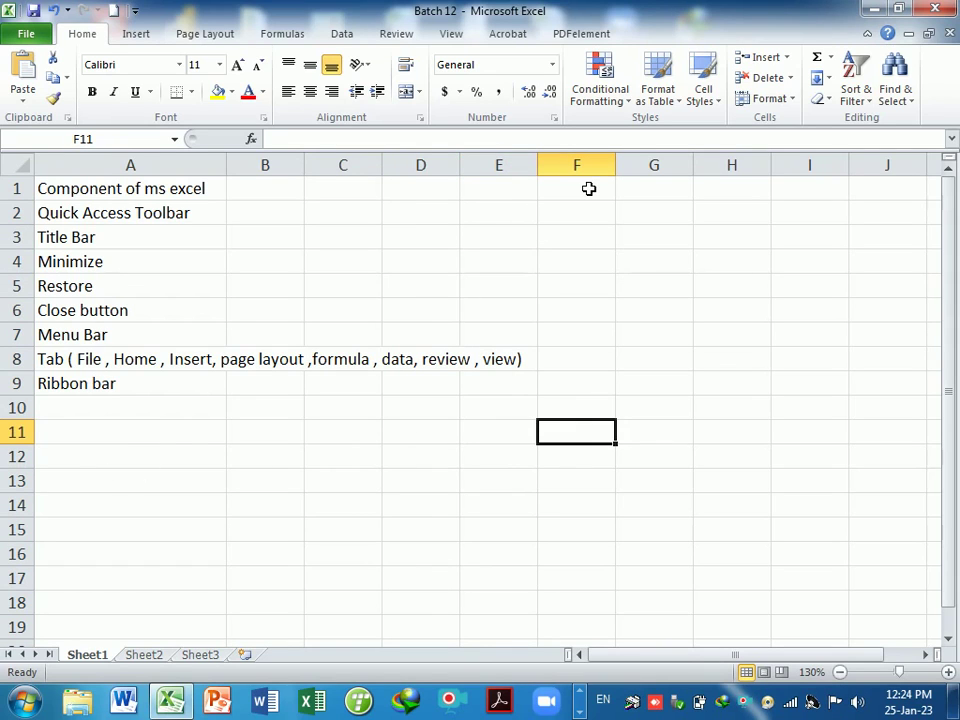
left_click(148, 414)
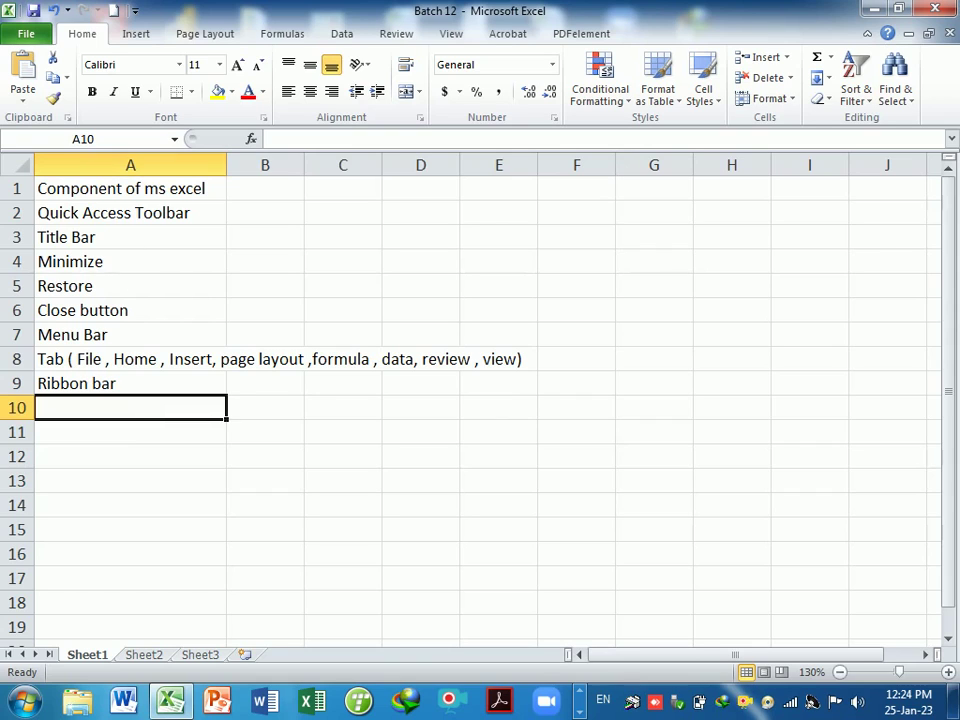
left_click(17, 138)
left_click(122, 489)
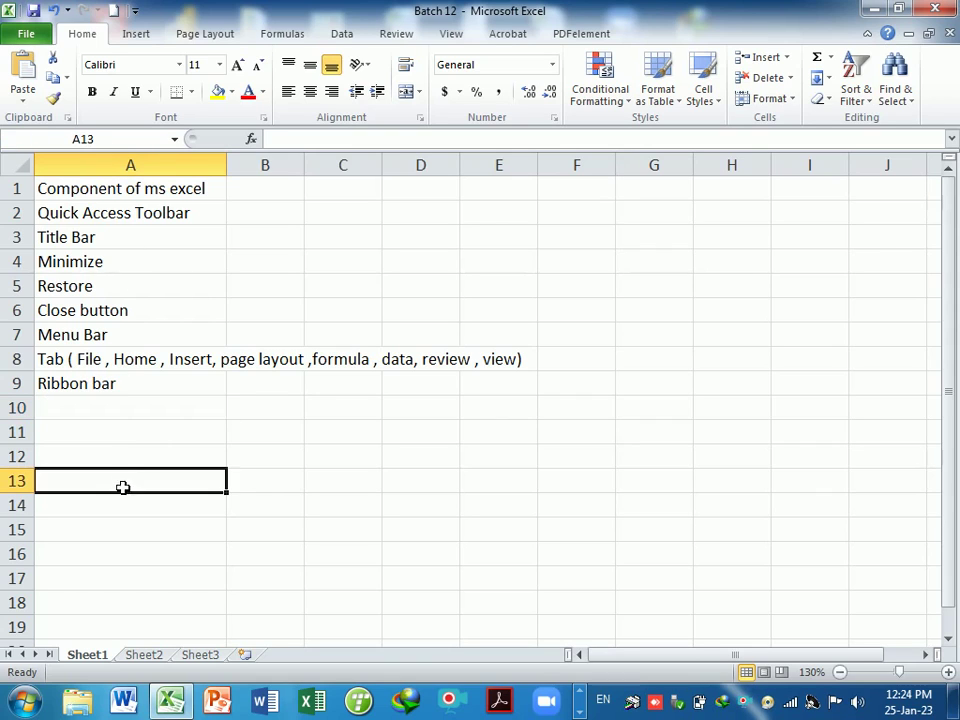
left_click(126, 416)
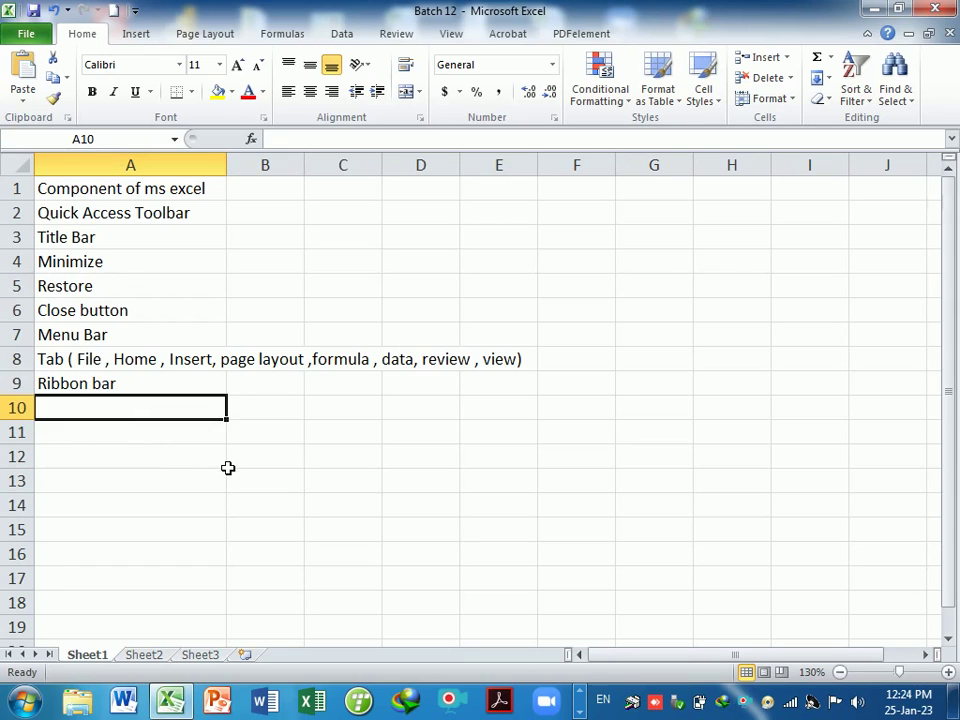
Step: Enter 'Name box' in A10, then revisit the Tab entry in A8
type("Nam")
key("BackSpace")
type("ame")
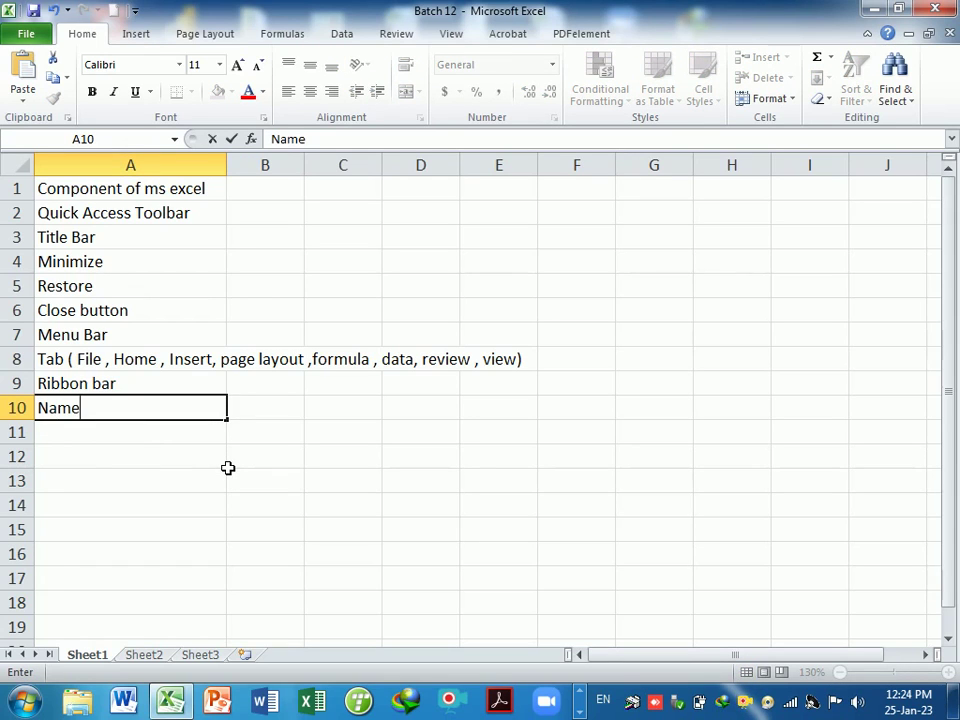
type(" box")
key("Return")
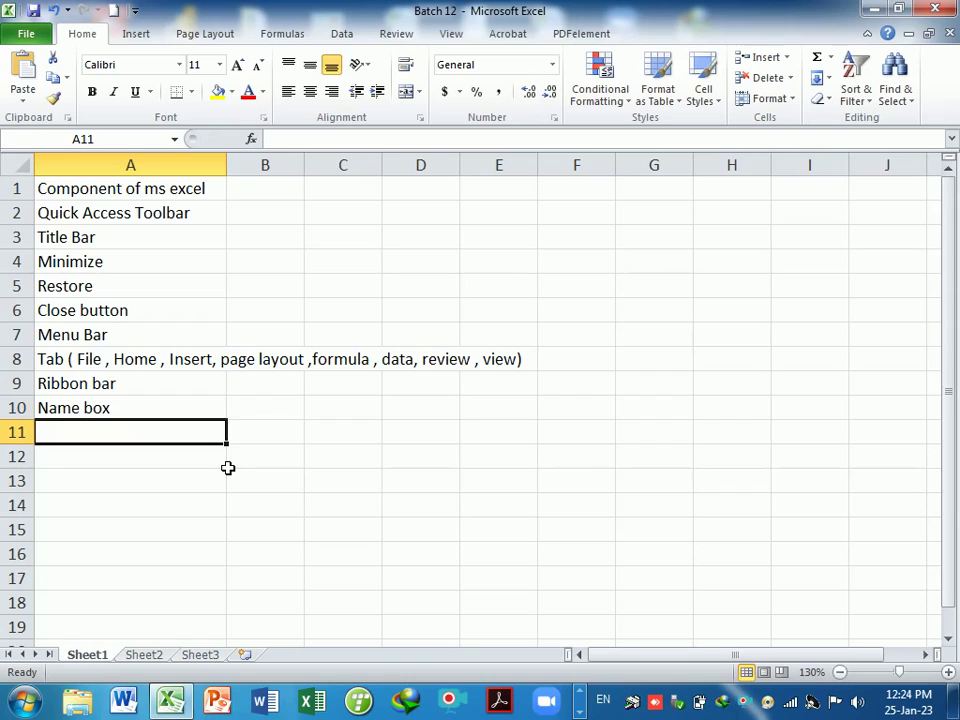
left_click(168, 411)
key("Up")
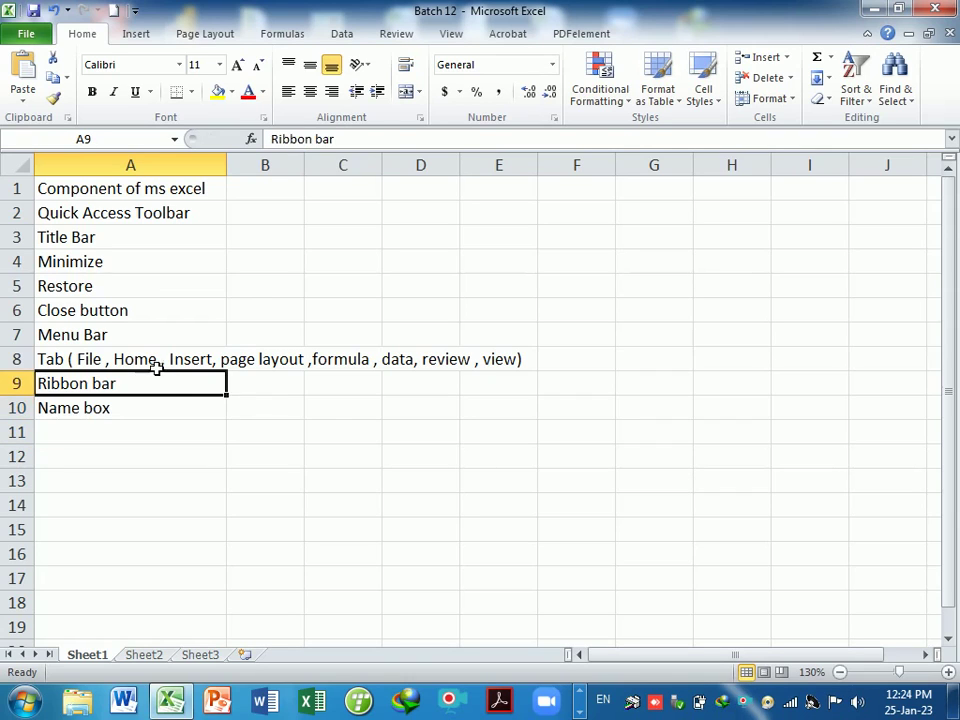
key("Up")
key("F2")
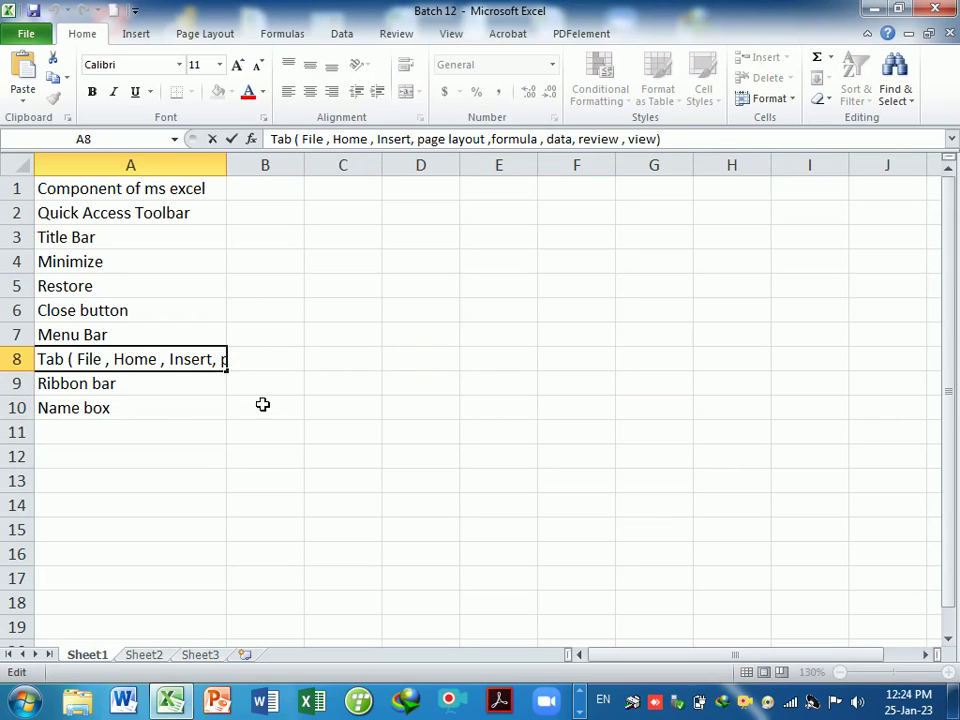
Step: Enter 'Formula Bar' in cell A11
left_click(135, 432)
type("For")
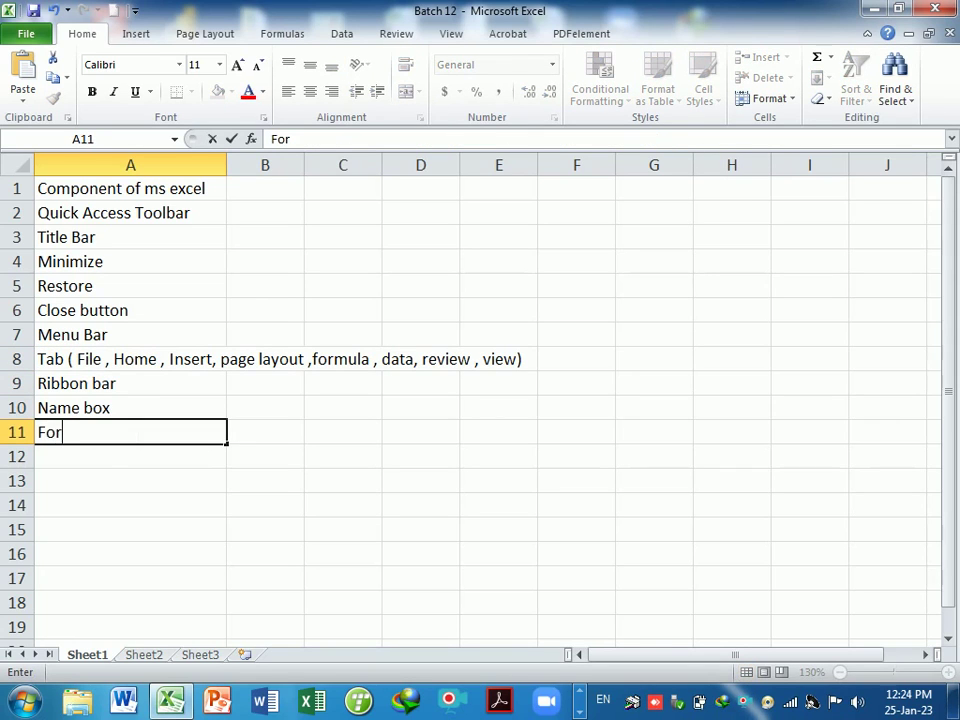
type("mula bar")
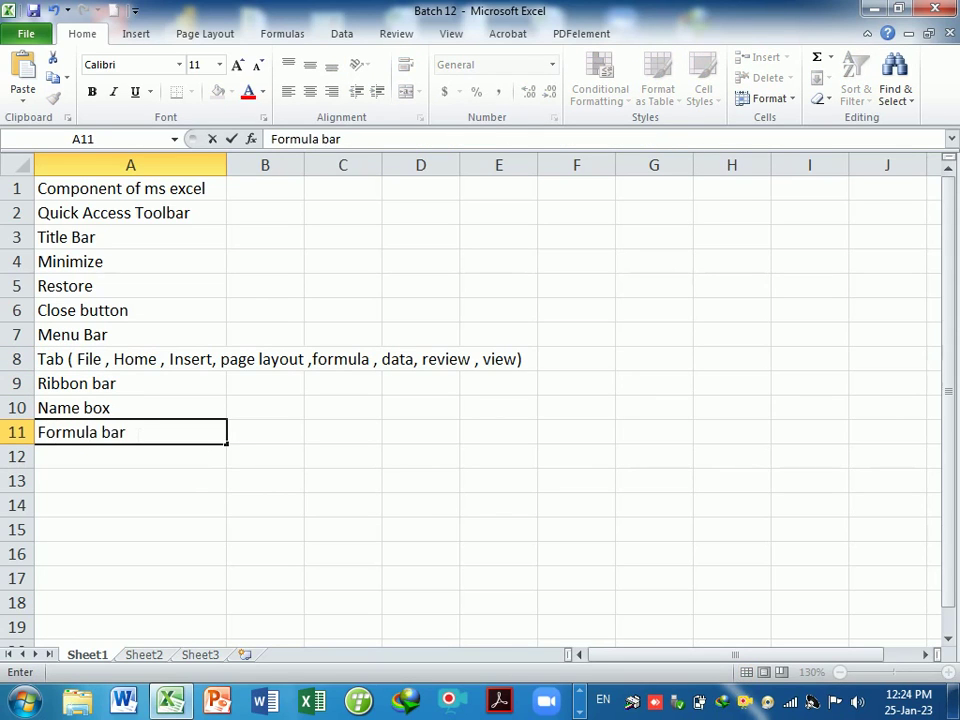
key("BackSpace")
key("BackSpace")
key("BackSpace")
type("Bar")
key("Return")
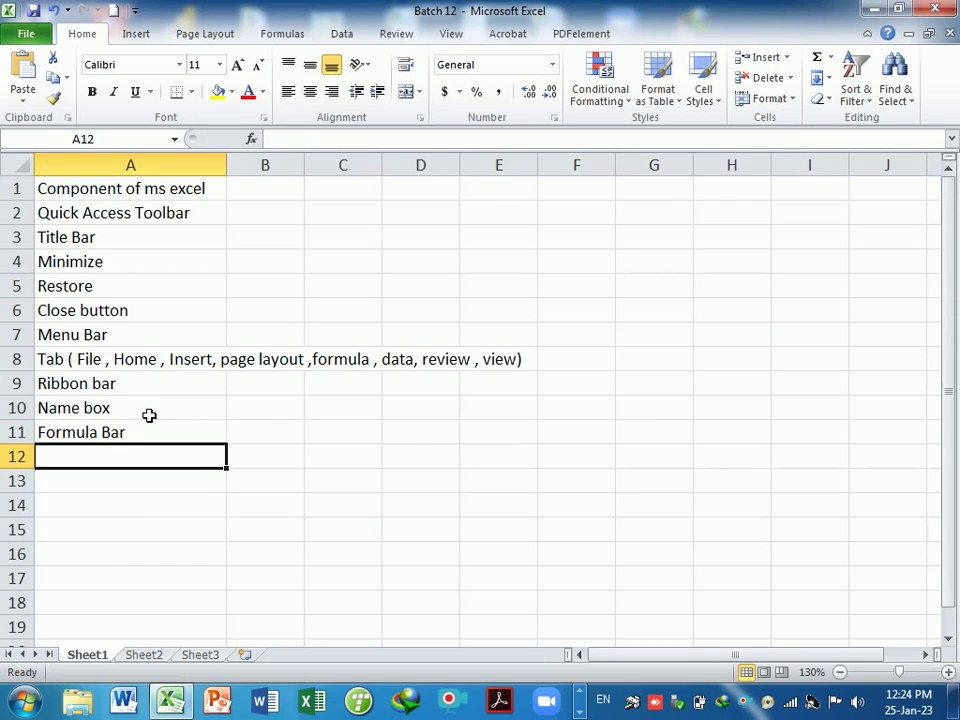
Step: Select list entries and whole columns to illustrate columns, ending at cell A12
left_click(158, 366)
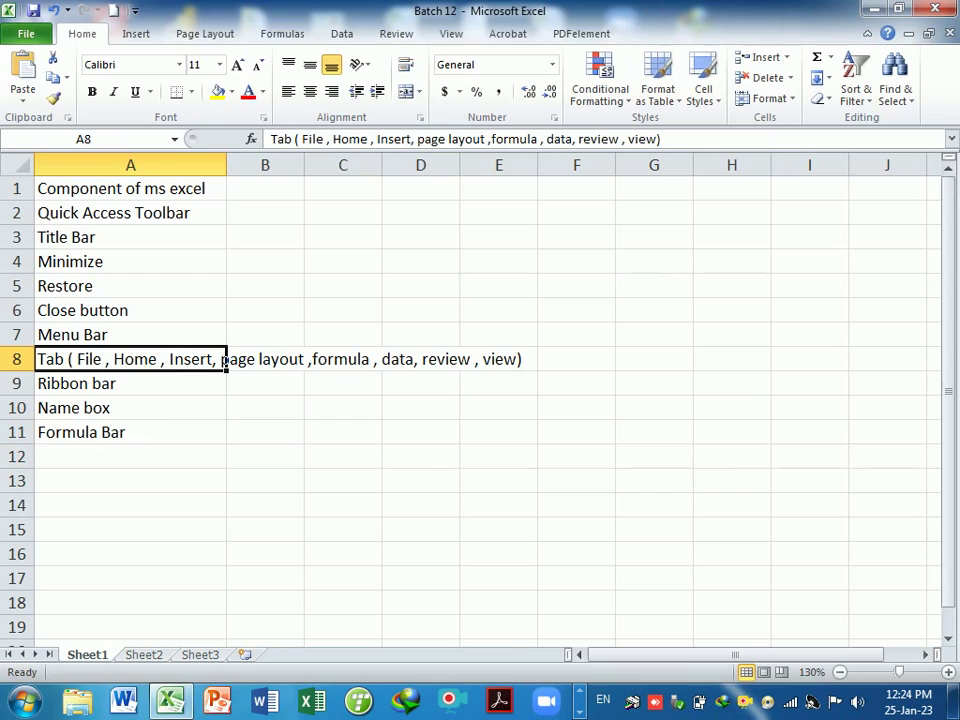
left_click(174, 191)
key("Down")
key("Down")
key("Down")
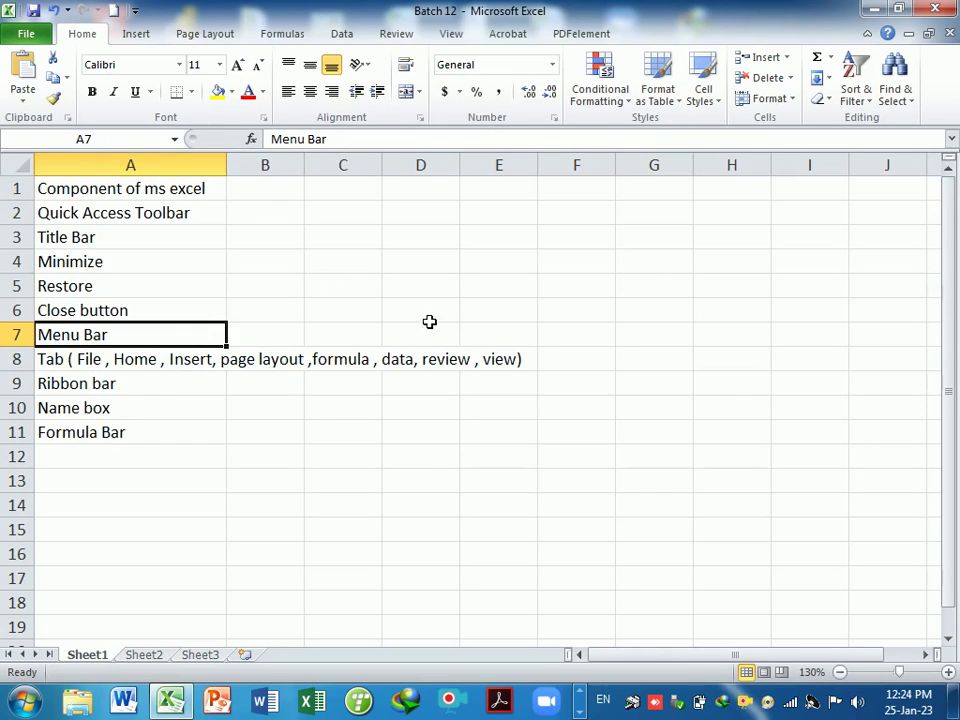
left_click(393, 336)
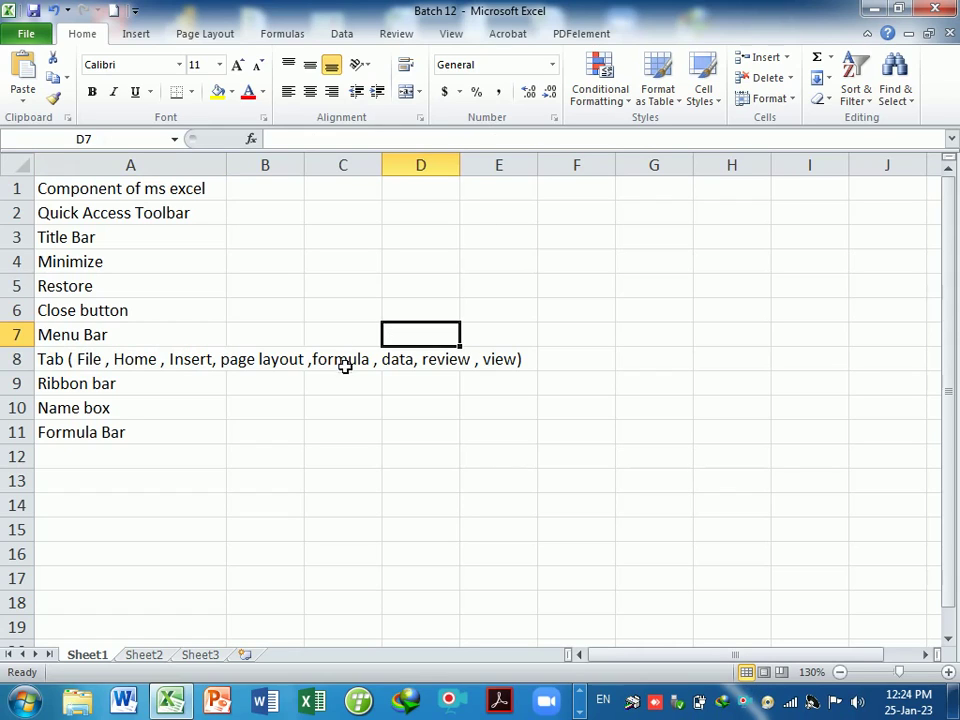
left_click(474, 455)
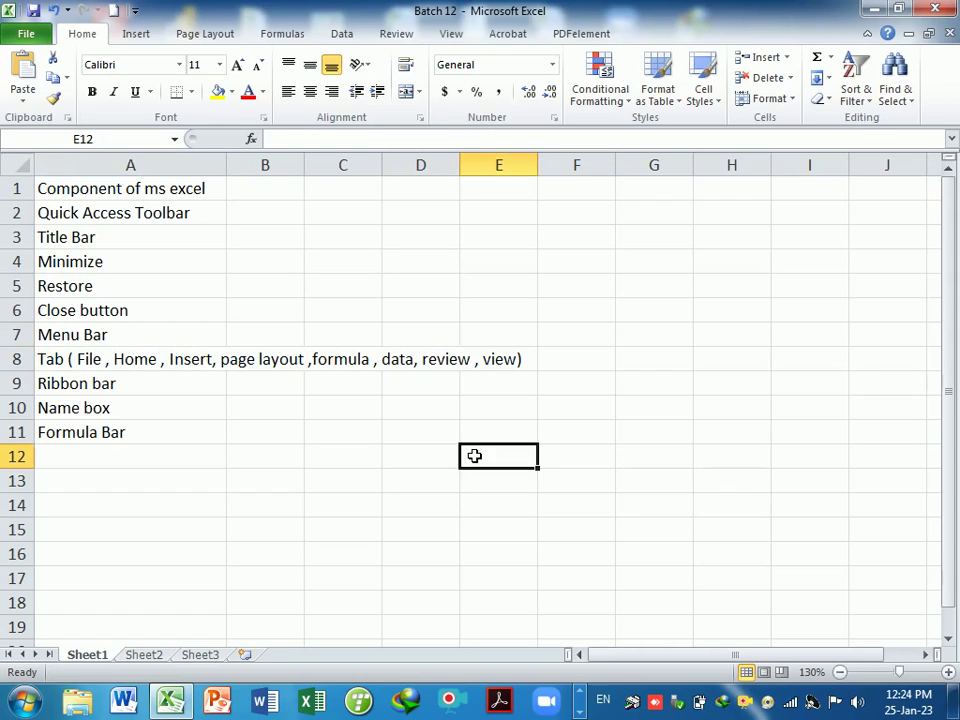
left_click(159, 463)
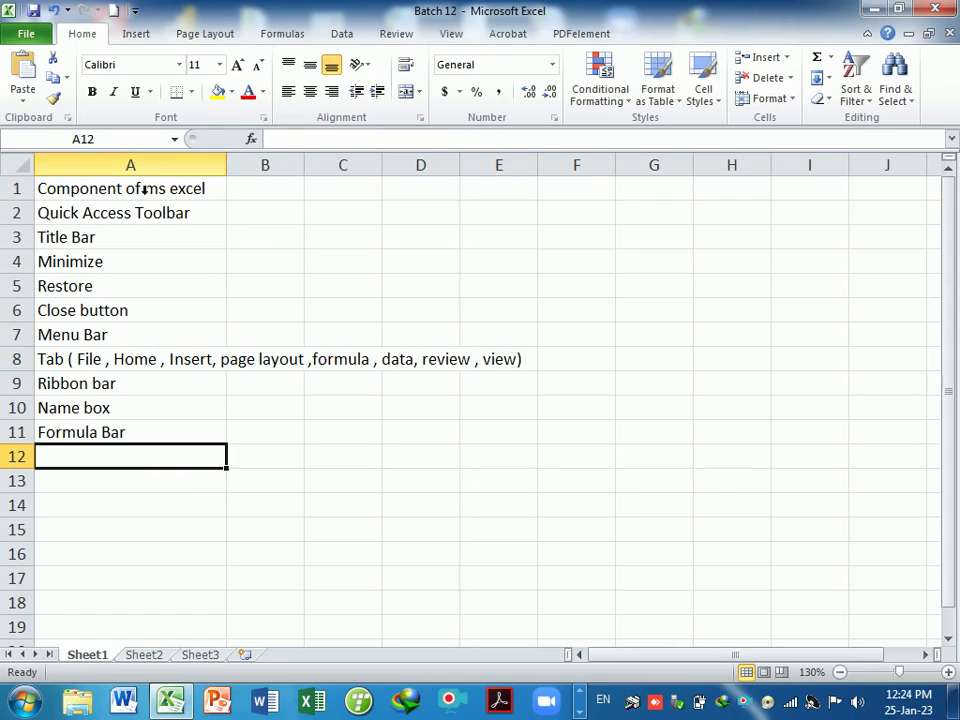
left_click(148, 176)
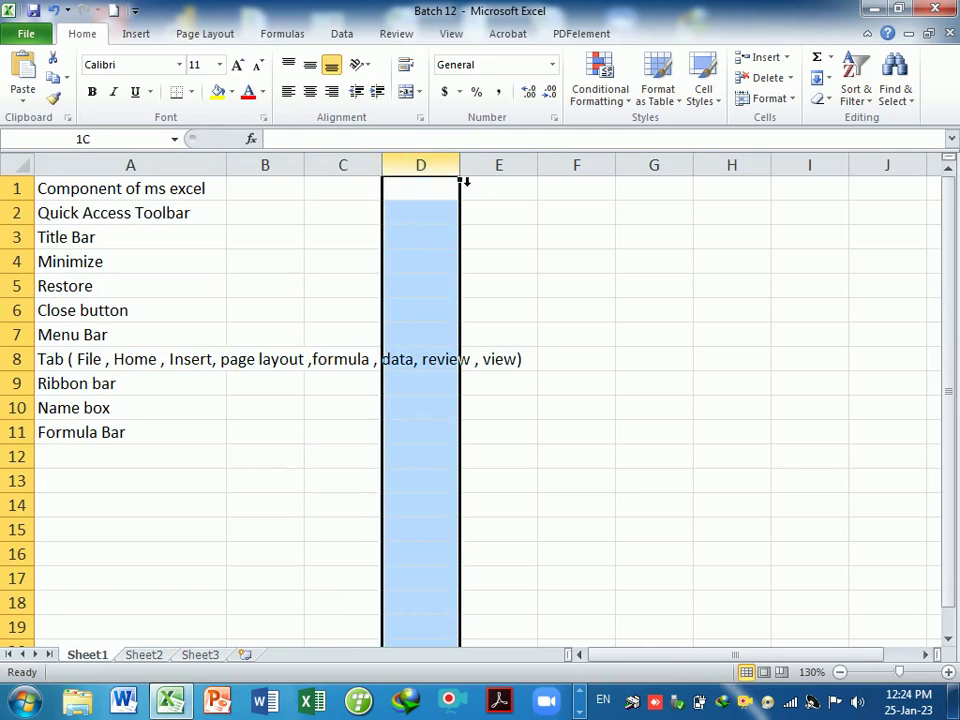
left_click(470, 168)
left_click(141, 459)
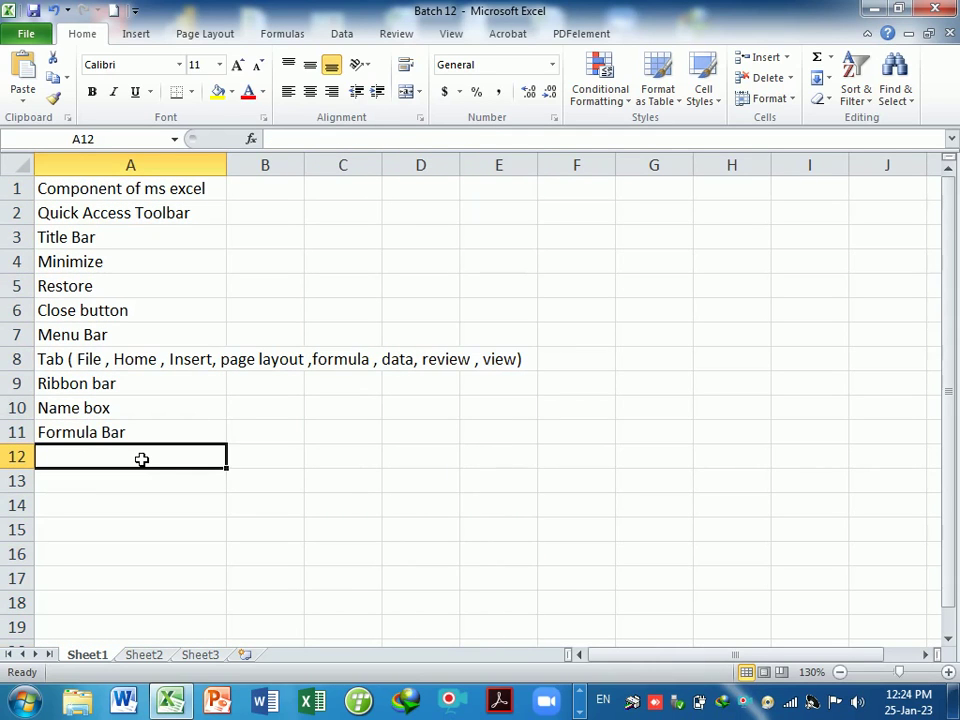
Step: Enter 'Columns (A- XFD)' in A12 and select columns D, F and H as examples
type("Columns")
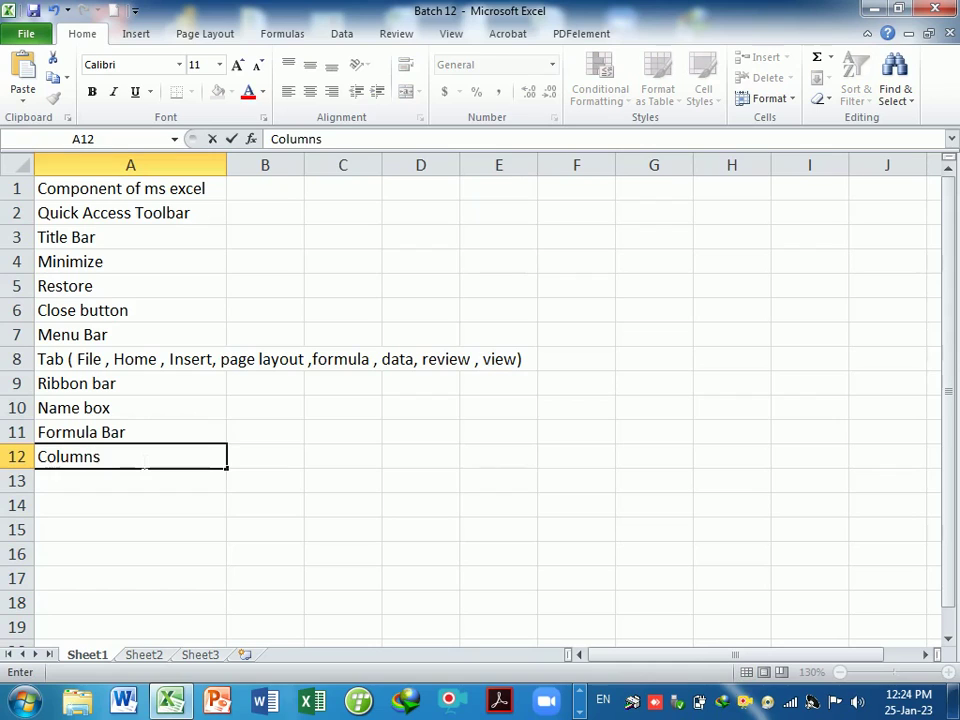
type(" (A-")
type(" XFD)")
key("Return")
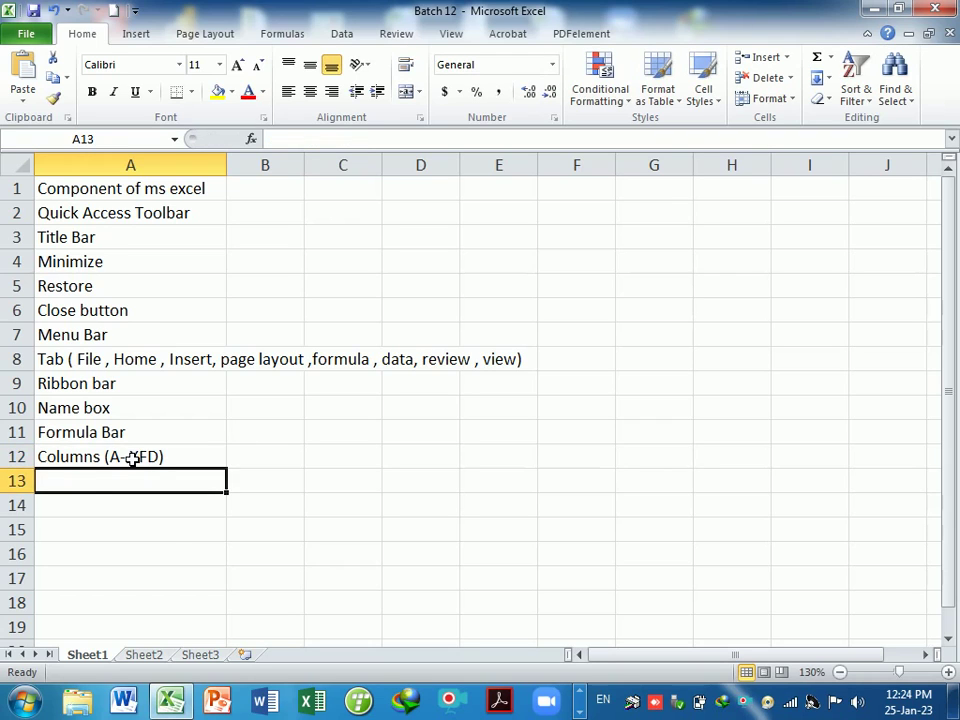
left_click(343, 176)
left_click(422, 178)
left_click(580, 178)
left_click(732, 178)
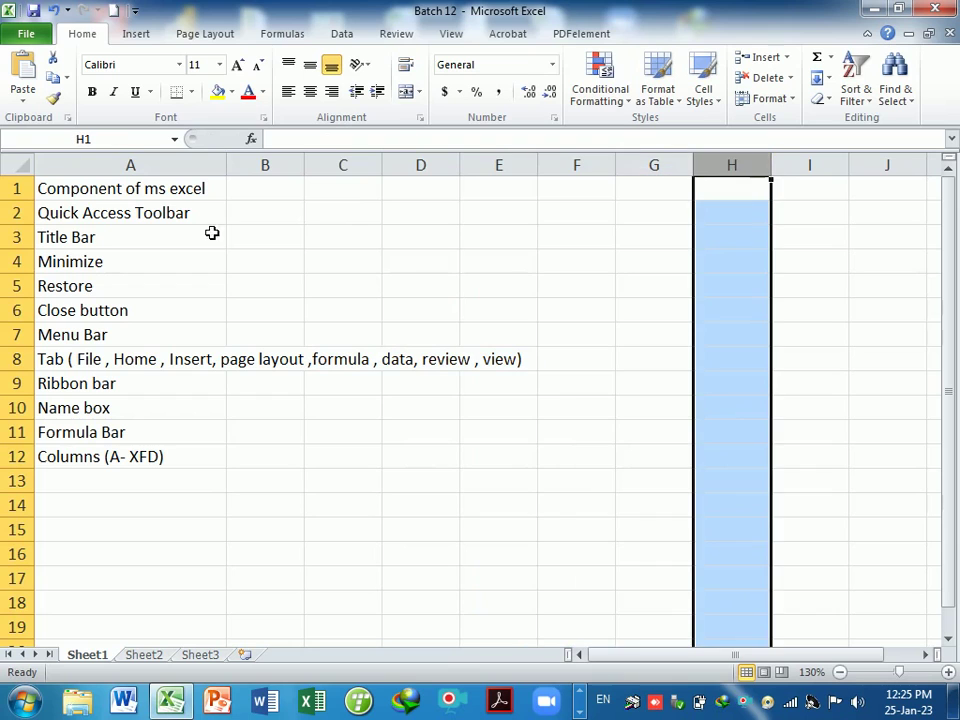
Step: Select rows 1, 4 and 9–10 to illustrate rows, leaving row 5 slightly taller
left_click(17, 188)
left_click(17, 261)
left_click_drag(17, 298, 17, 302)
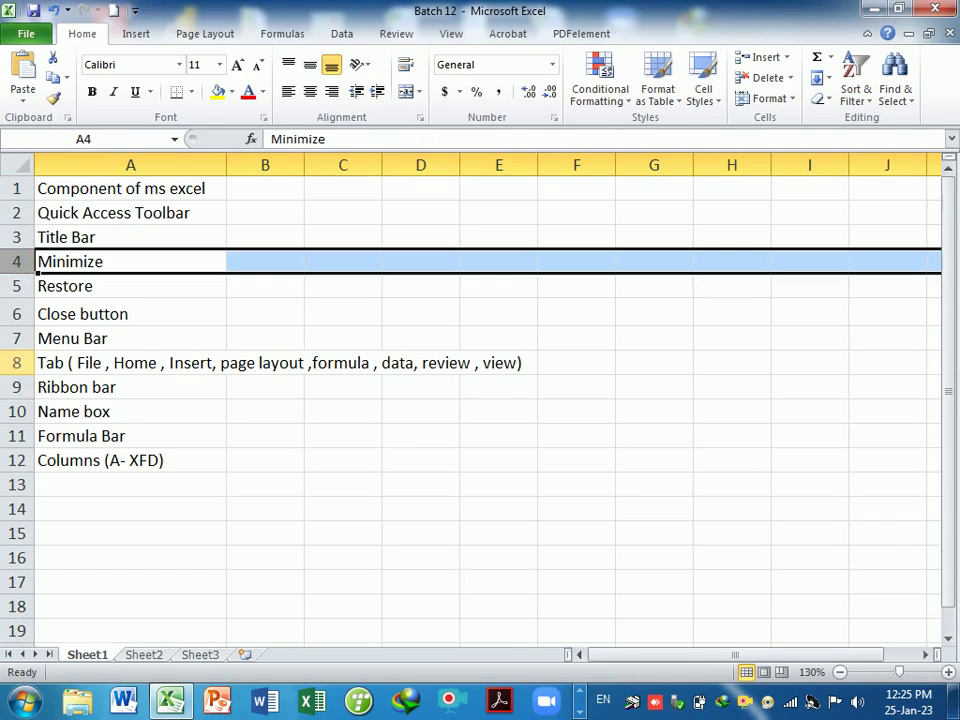
left_click_drag(31, 386, 31, 395)
left_click_drag(17, 396, 17, 420)
key("ctrl+z")
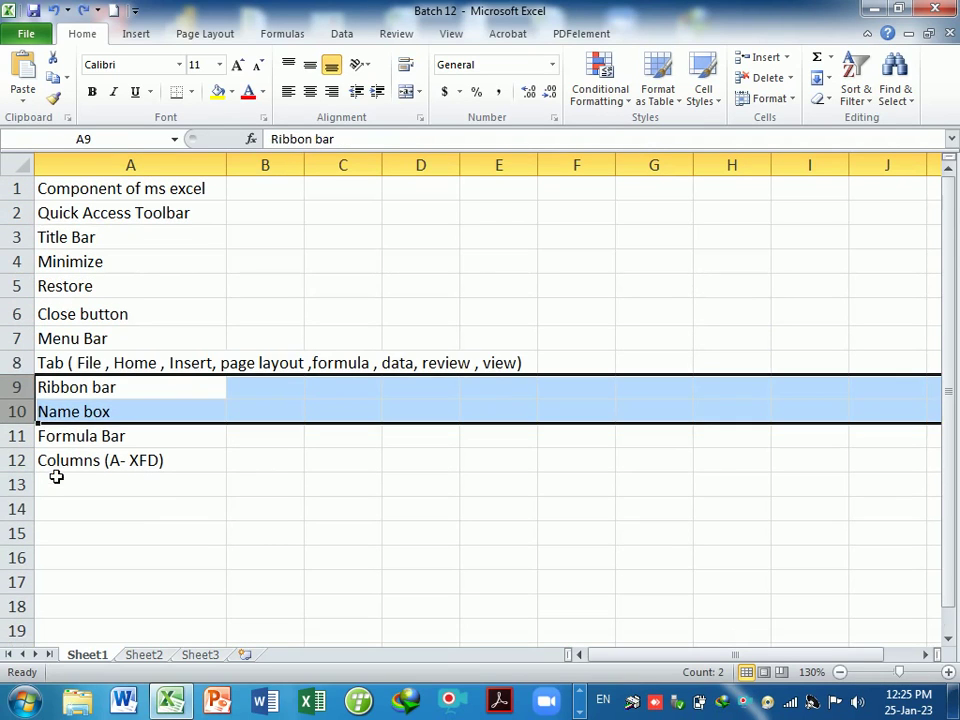
left_click(95, 495)
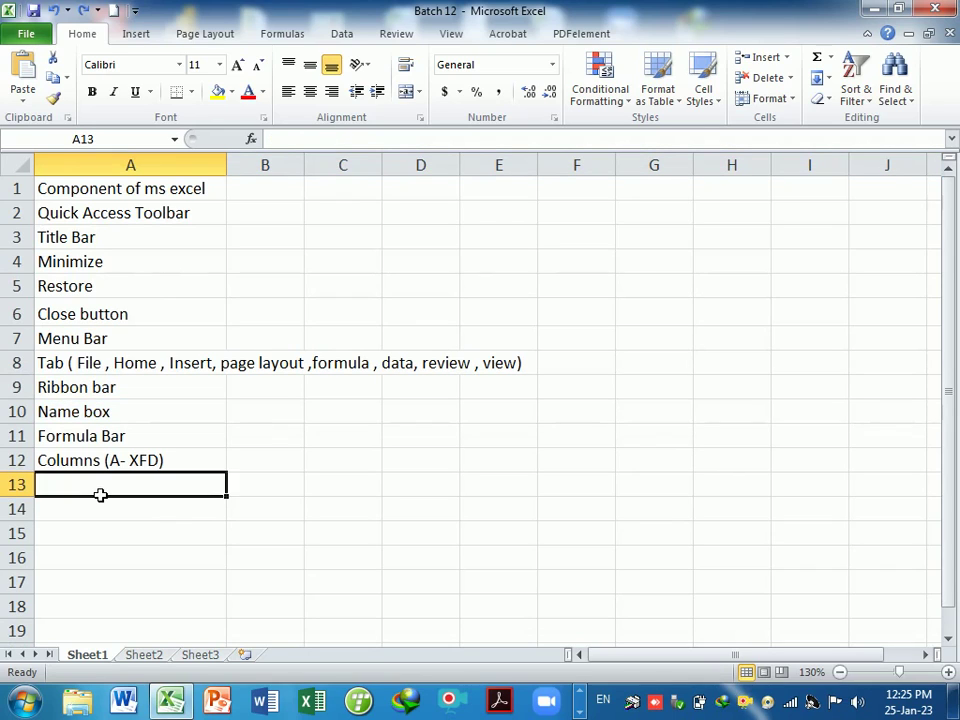
Step: Enter 'Rows ( 1-1048576)' in cell A13
type("Rows (")
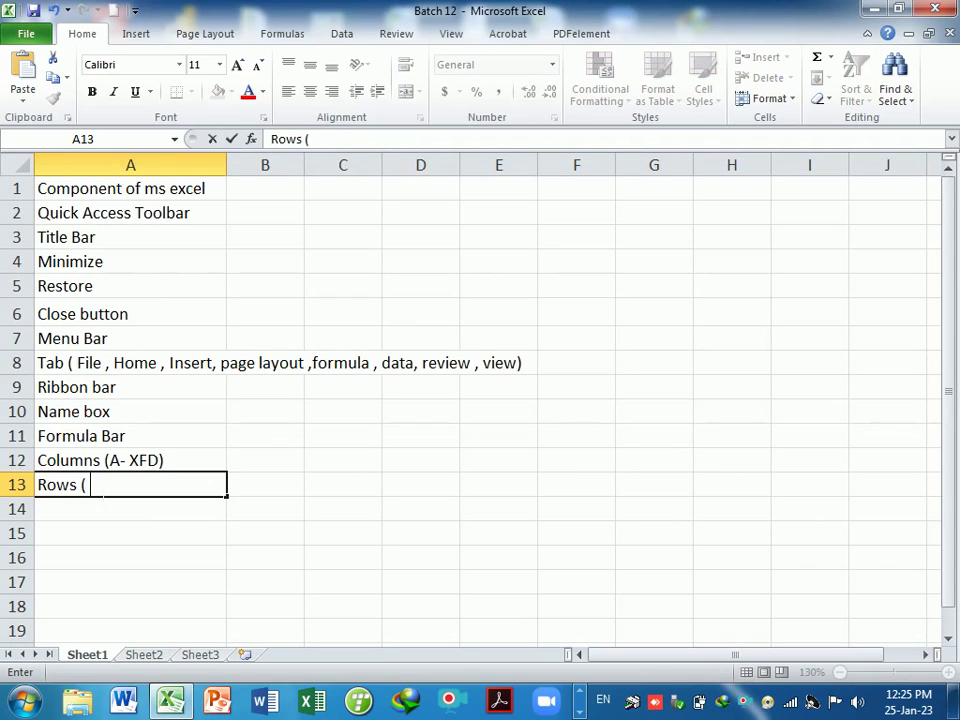
type("a")
key("BackSpace")
type("1-")
type("10")
type("48576")
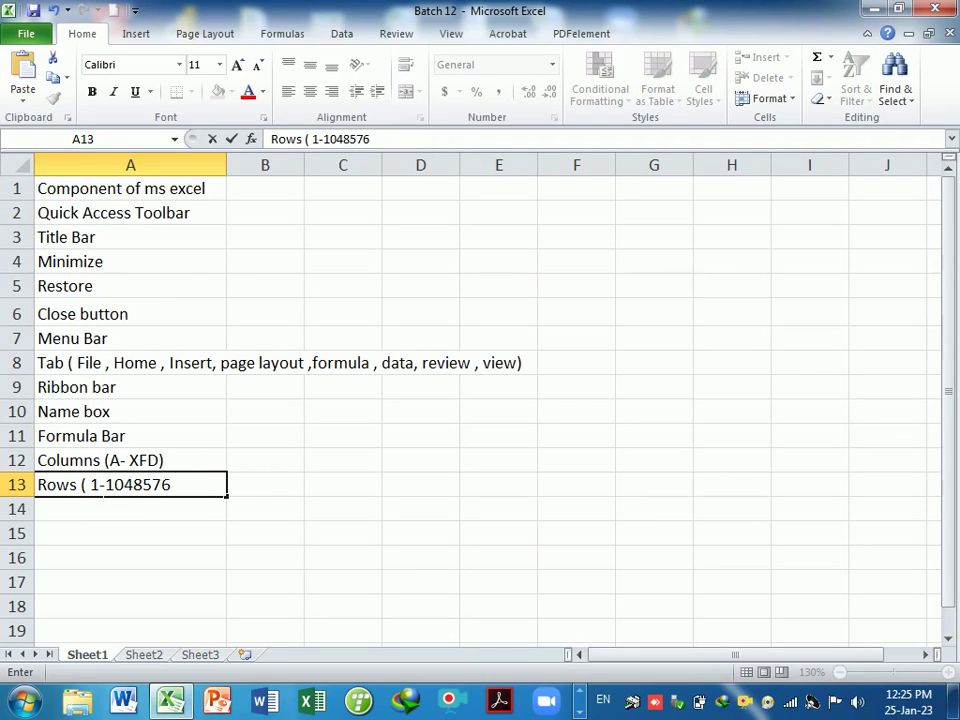
key("Return")
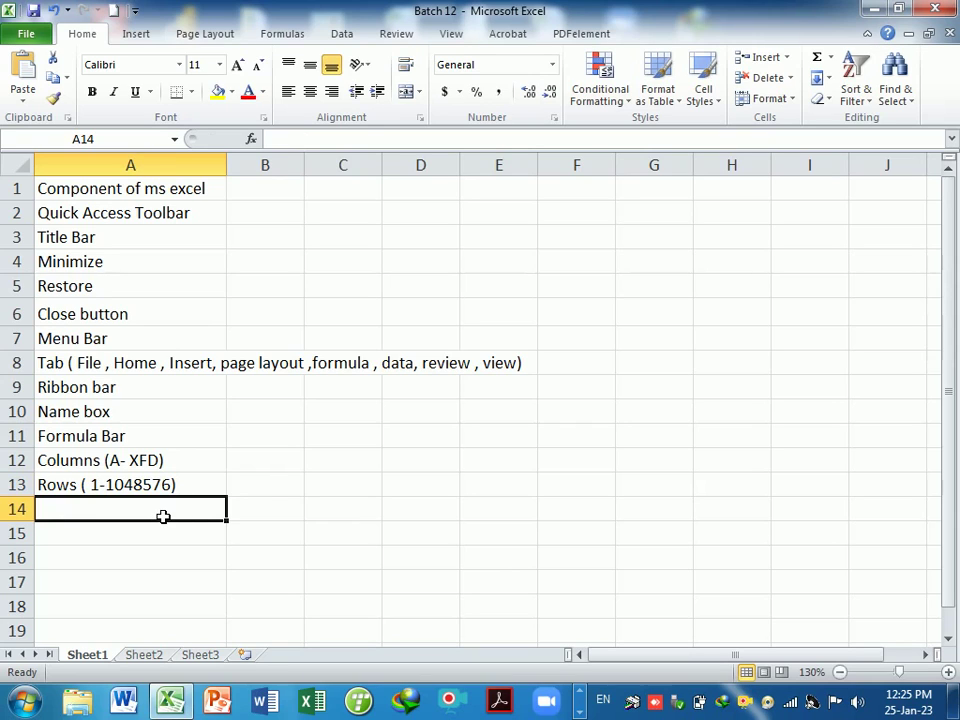
Step: Demonstrate the active cell by selecting several cells, then enter 'Active Cell' in A14
left_click(183, 469)
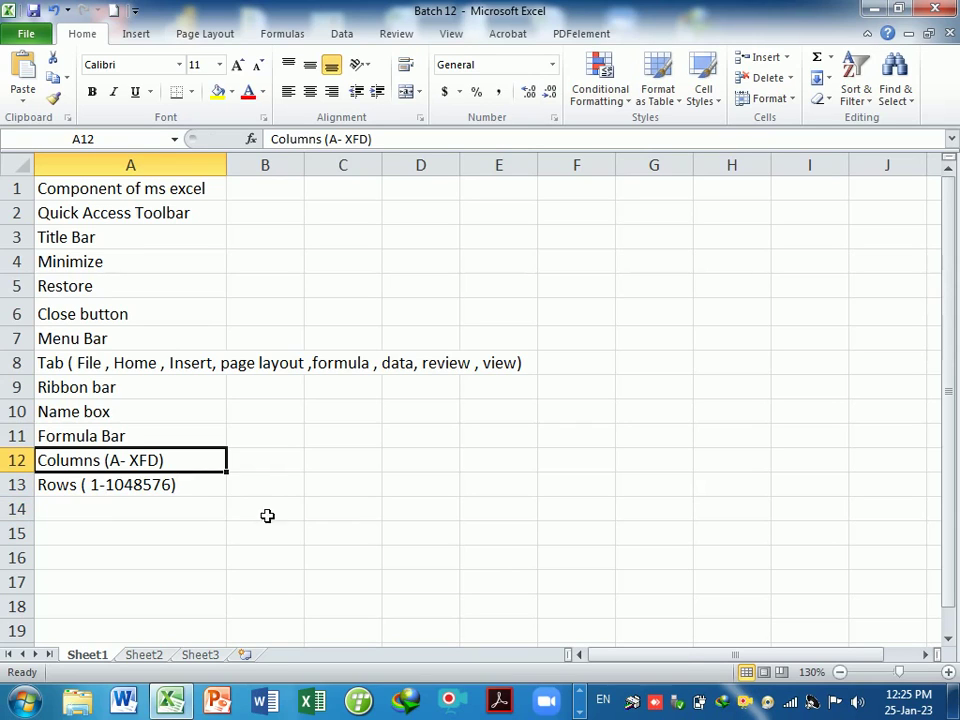
left_click(97, 512)
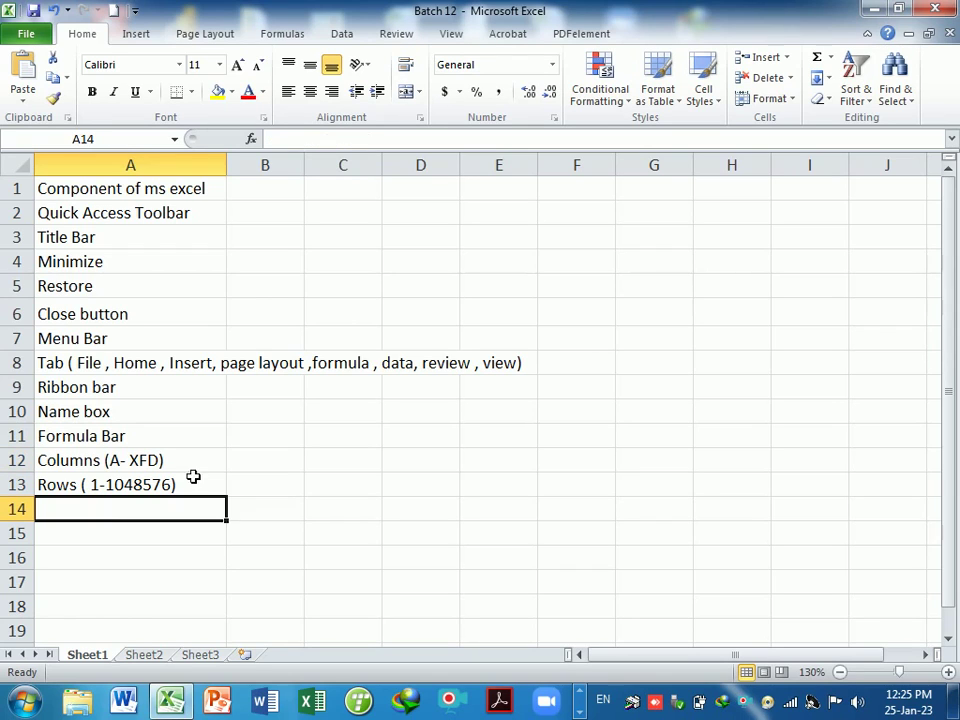
left_click(403, 466)
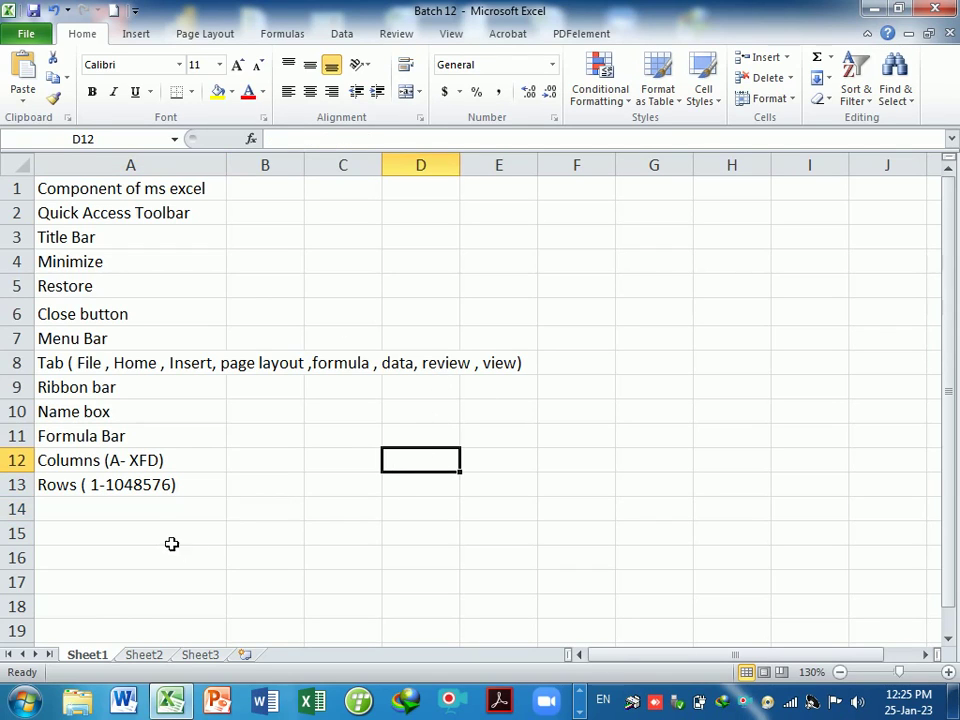
left_click(159, 512)
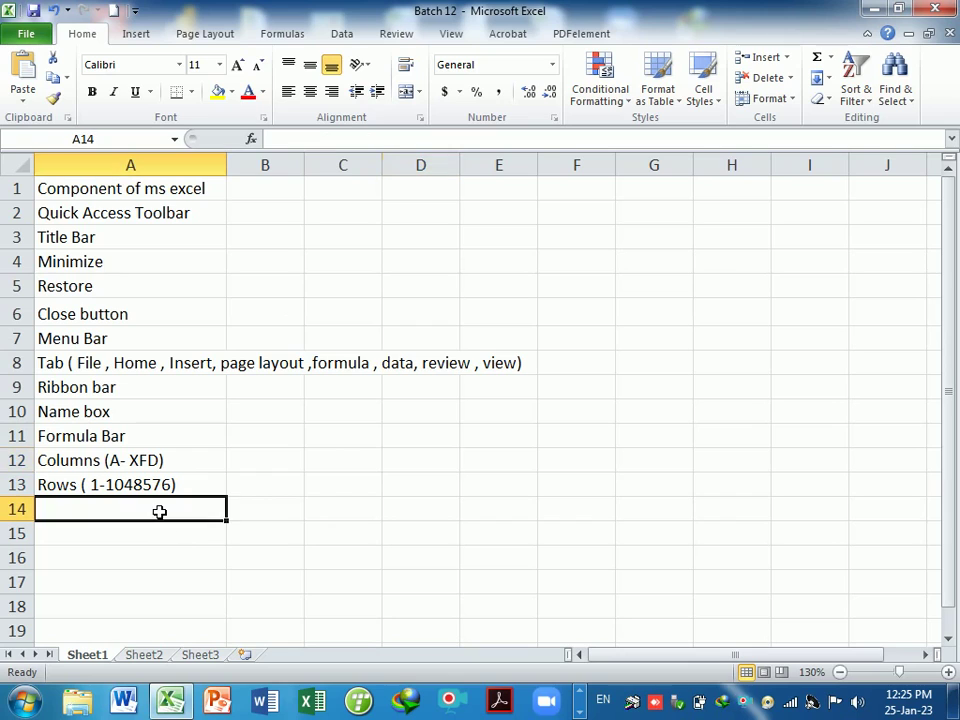
left_click(145, 318)
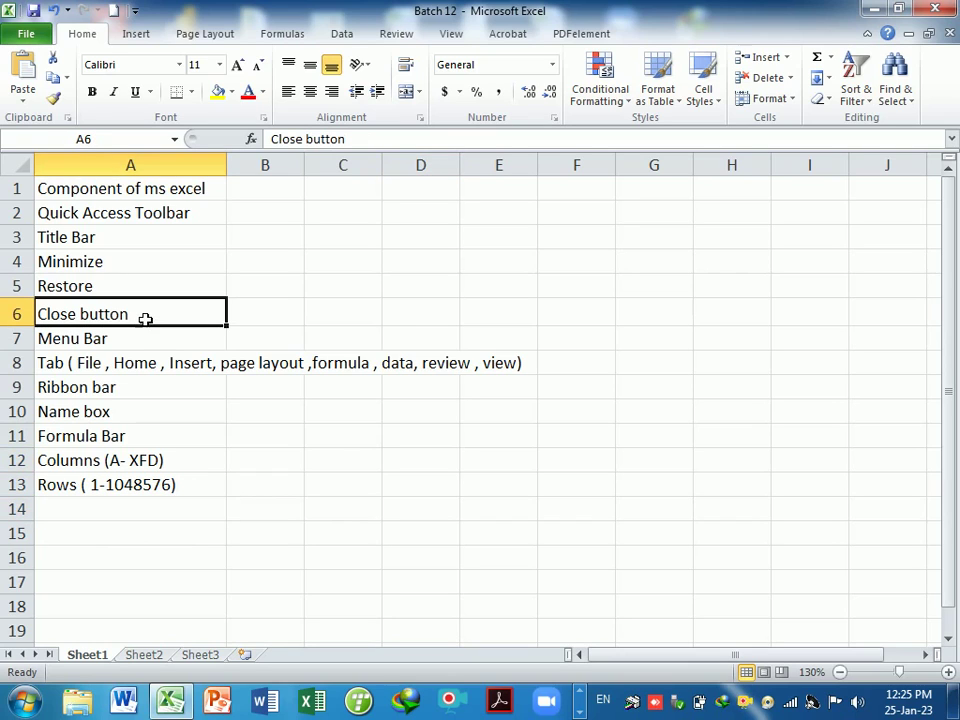
left_click(474, 317)
left_click(189, 515)
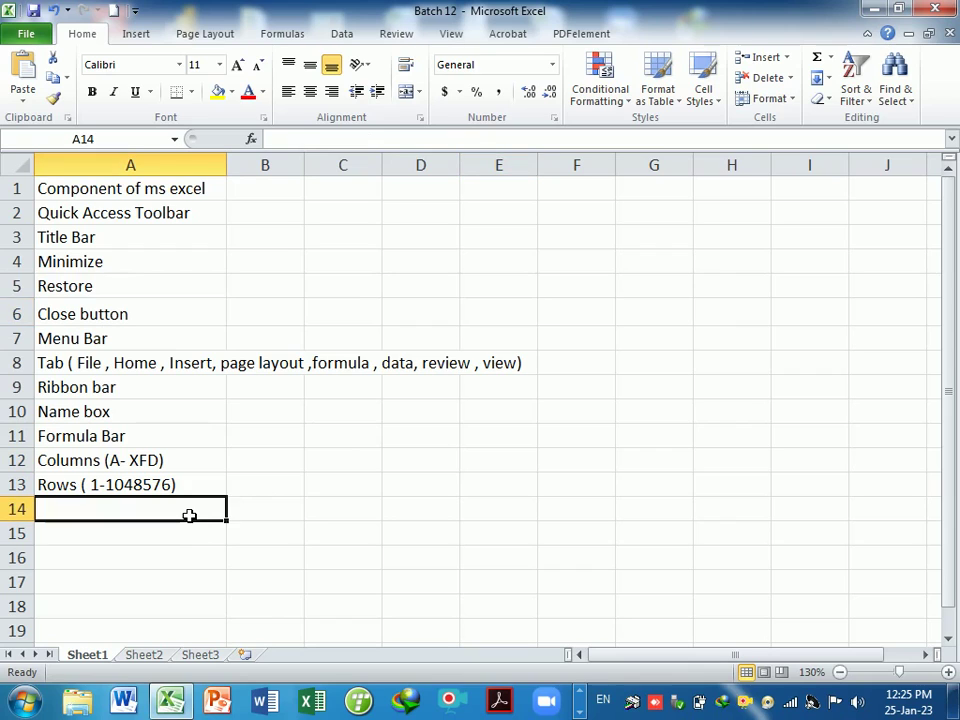
type("Active V")
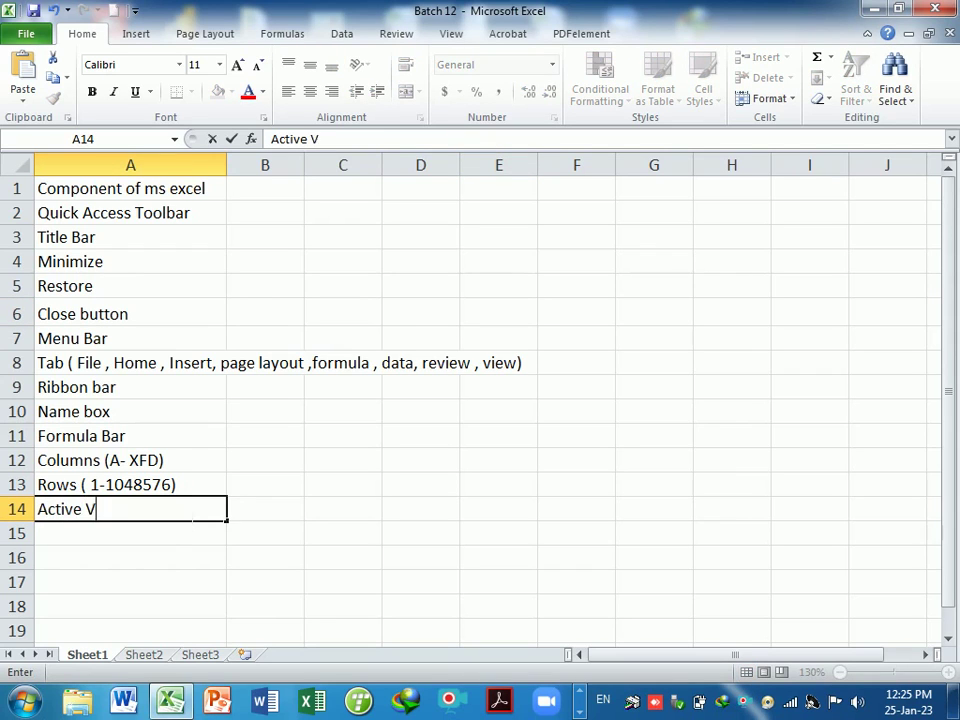
key("BackSpace")
type("cE")
key("BackSpace")
key("BackSpace")
key("BackSpace")
type("ell")
key("Return")
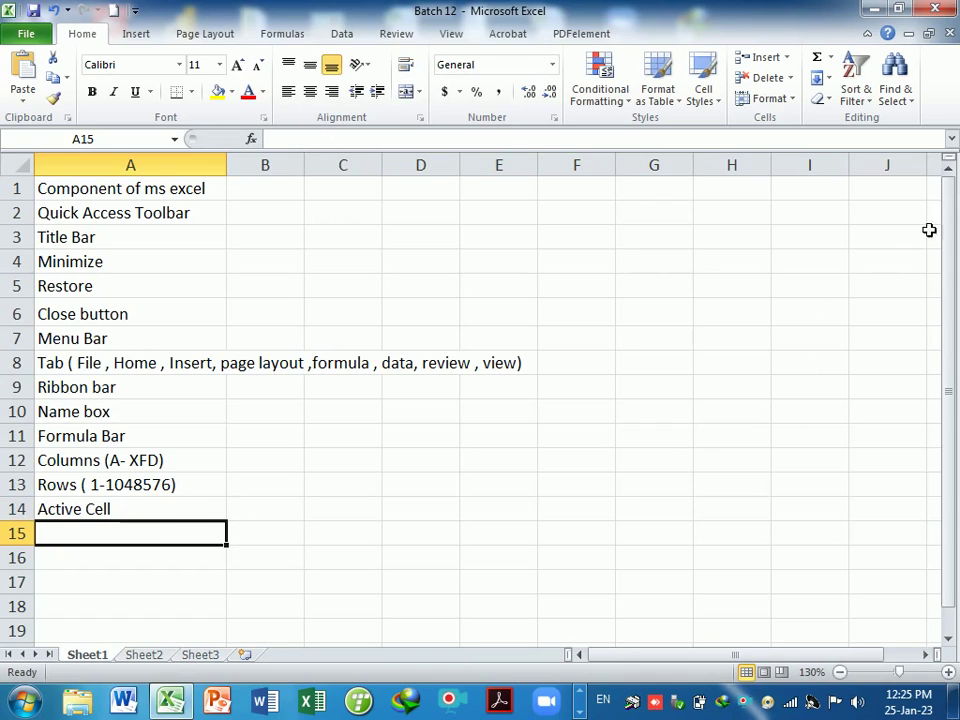
Step: Demonstrate the vertical scrollbar and enter 'Vertical Scrollbar' in A15
left_click_drag(949, 203, 949, 182)
type("Veri")
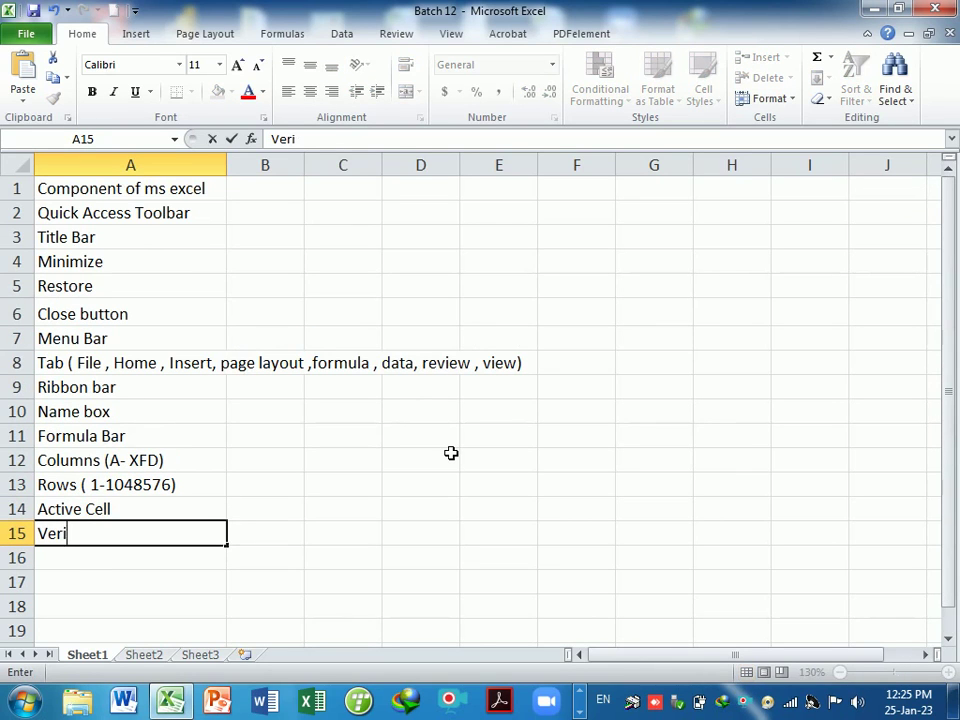
type("t")
key("BackSpace")
key("BackSpace")
type("tical S")
type("crool")
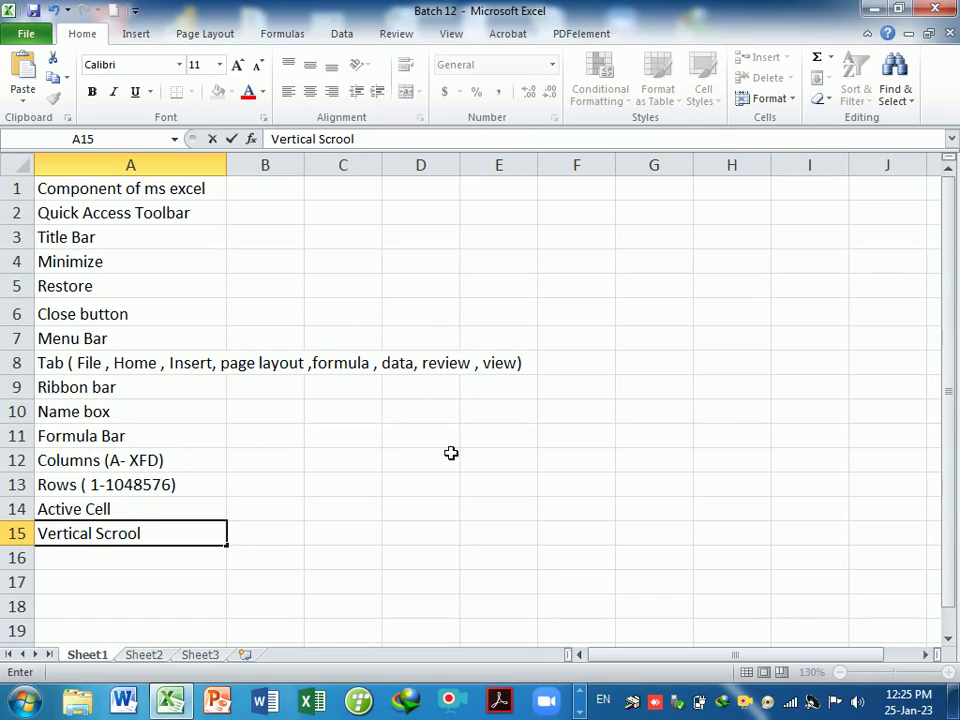
key("BackSpace")
key("BackSpace")
type("lbar")
key("Return")
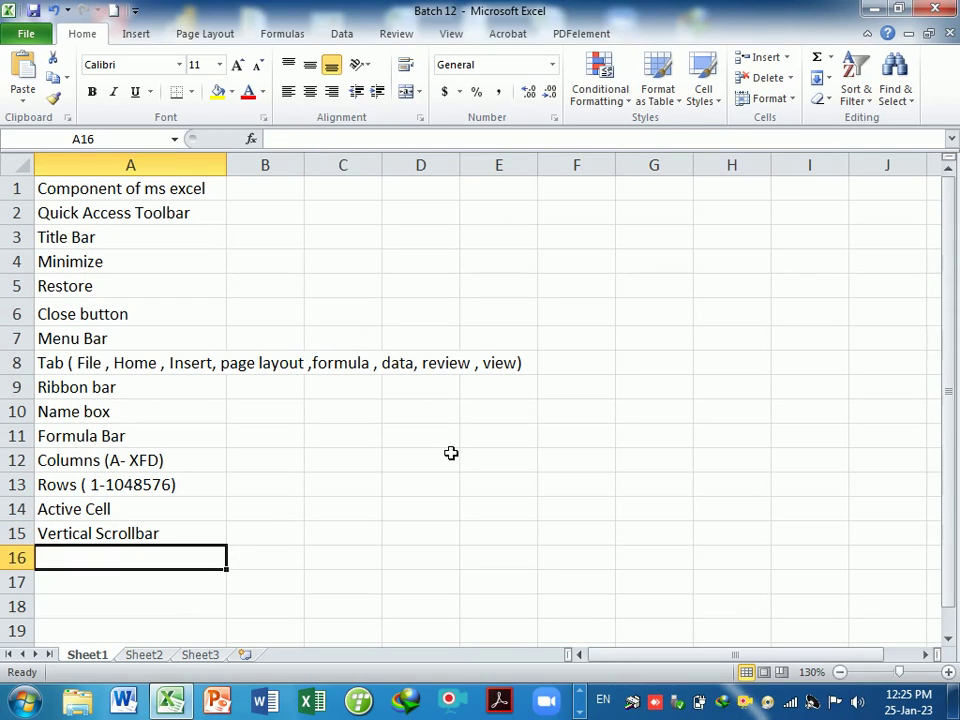
Step: Demonstrate the horizontal scrollbar and enter 'Horizontal Scrollbar' in A16
mouse_move(666, 664)
left_mouse_down()
mouse_move(693, 664)
mouse_move(251, 636)
left_mouse_up()
type("Hor")
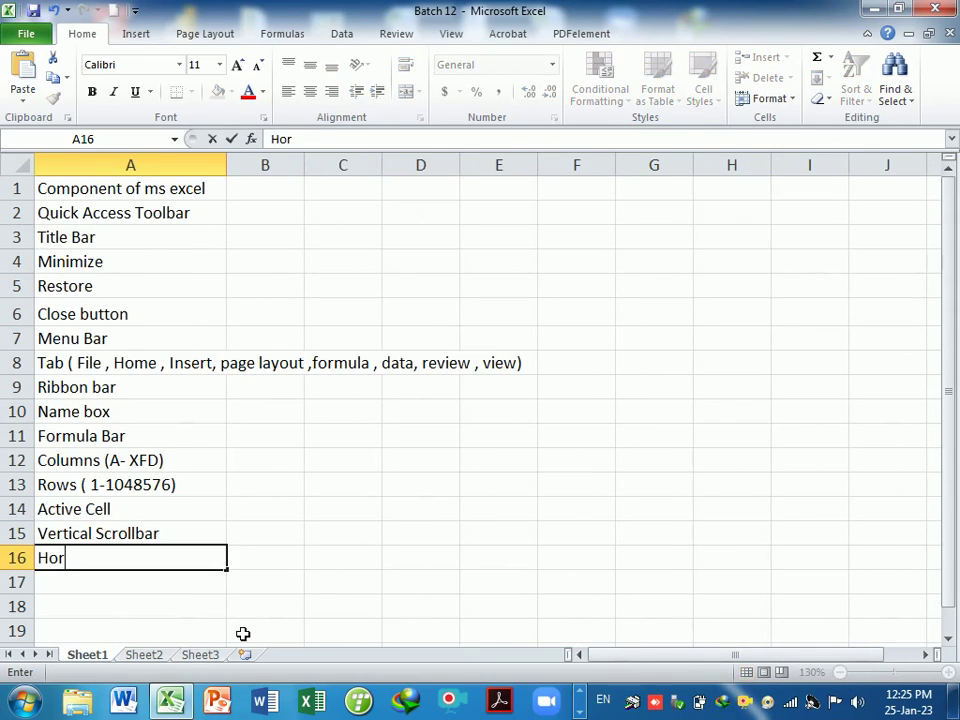
type("izontal")
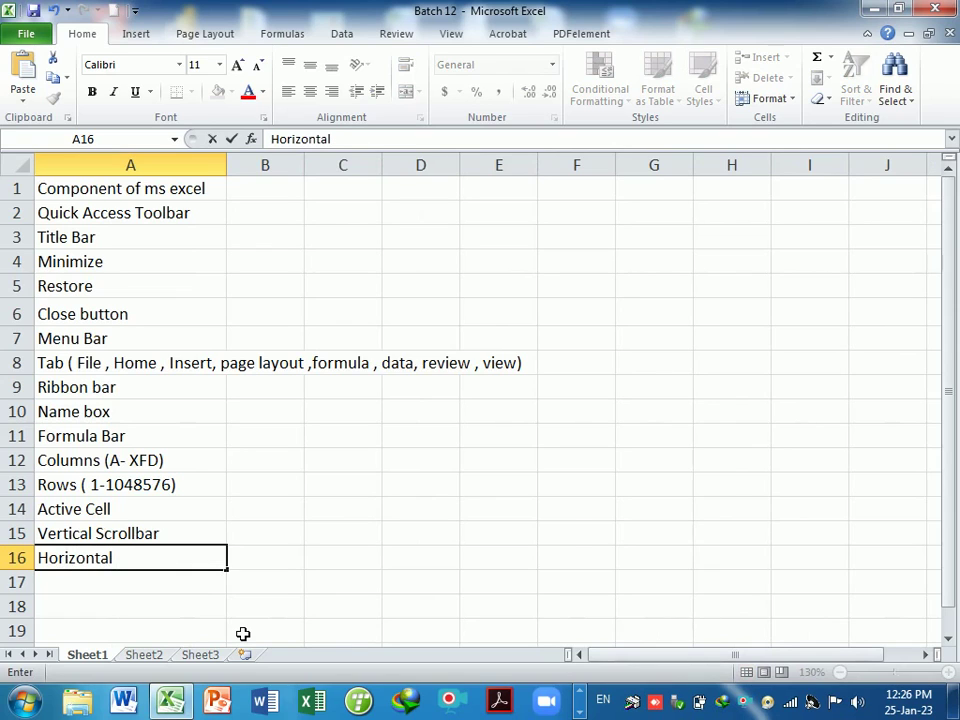
type(" Scrt")
key("BackSpace")
key("BackSpace")
type("llbar")
key("Return")
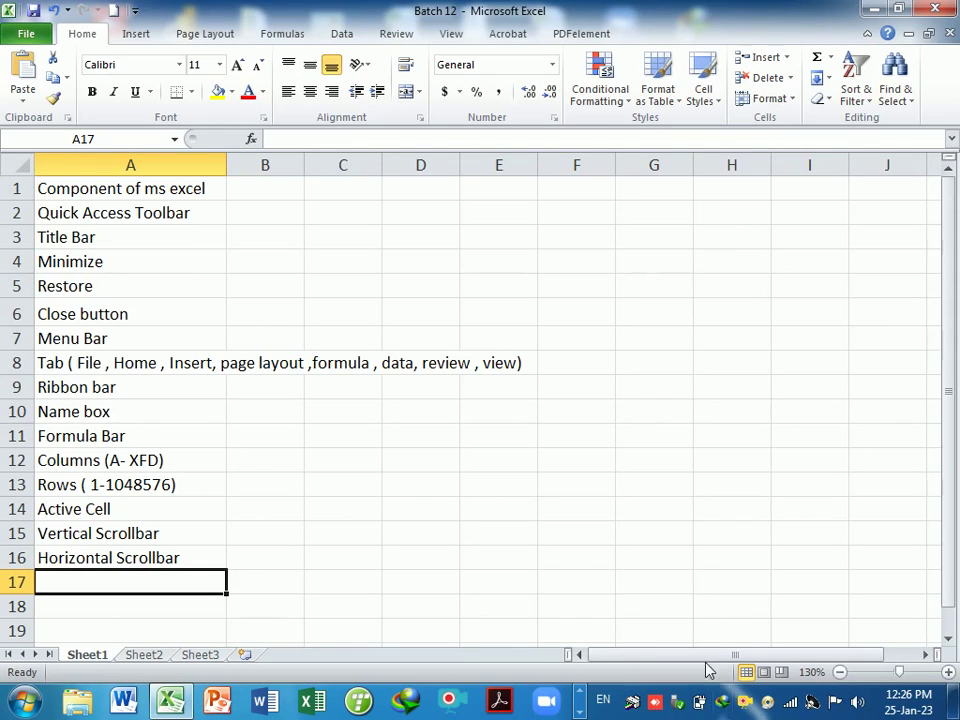
left_click_drag(699, 657, 673, 652)
mouse_move(740, 656)
left_mouse_down()
mouse_move(770, 654)
mouse_move(636, 662)
left_mouse_up()
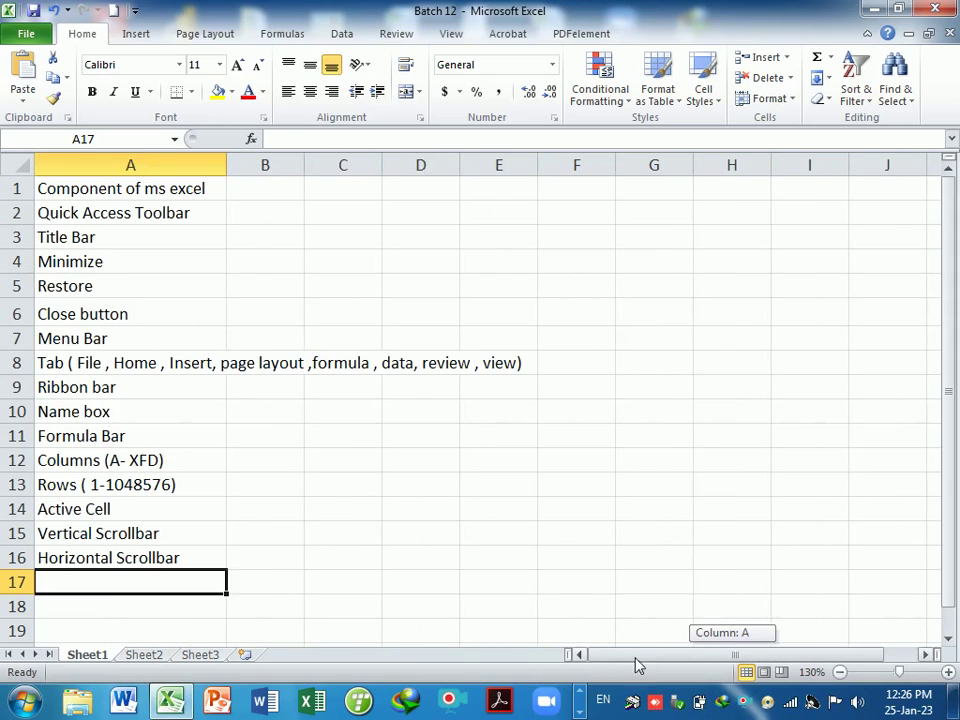
left_click_drag(949, 383, 949, 386)
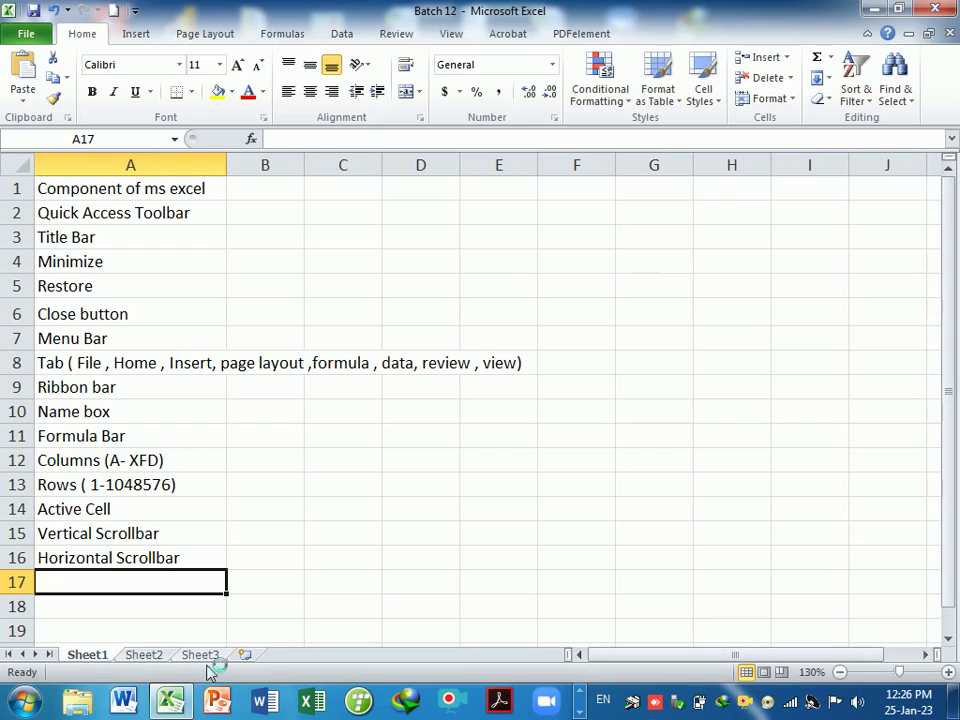
Step: Enter 'WorkSheets' in A17 and 'WorkBook' in A18, overriding the AutoComplete suggestion
type("Wor")
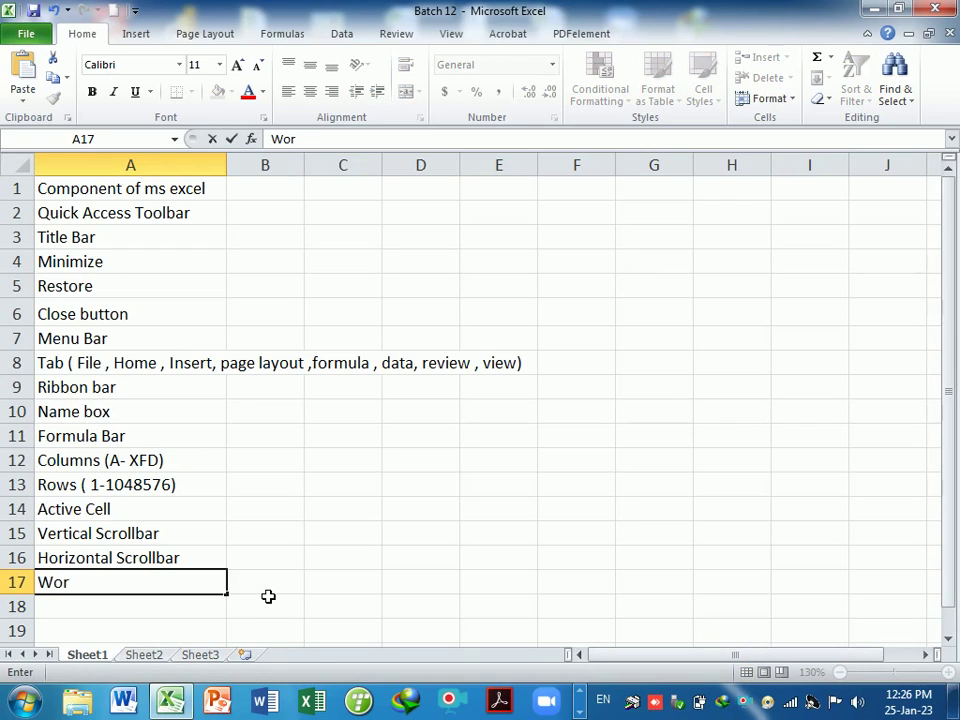
type("kSheet")
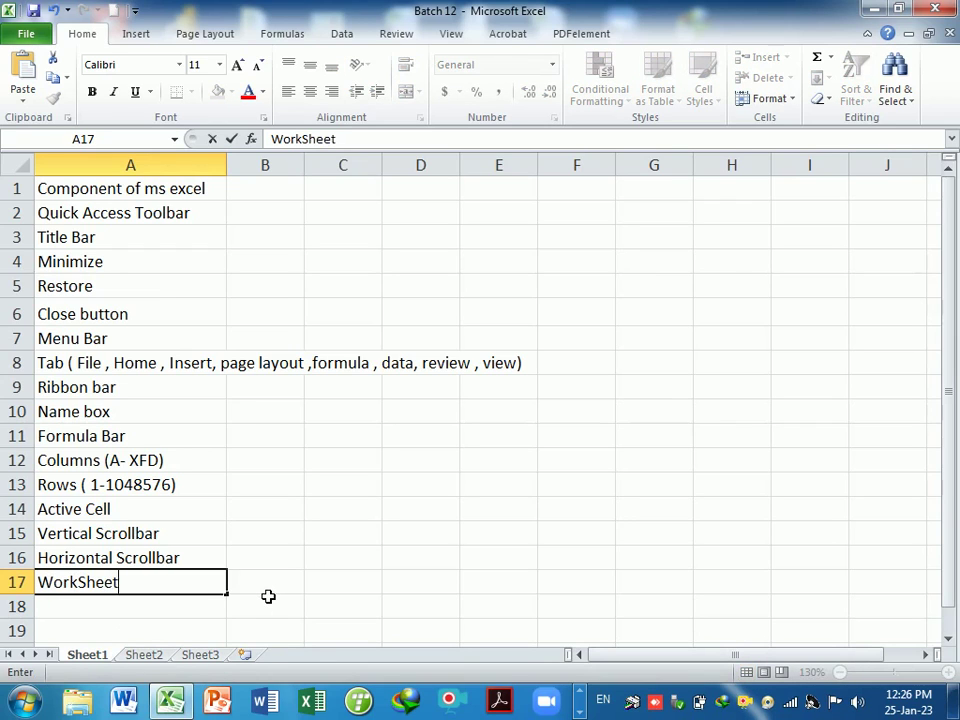
type("s")
key("Return")
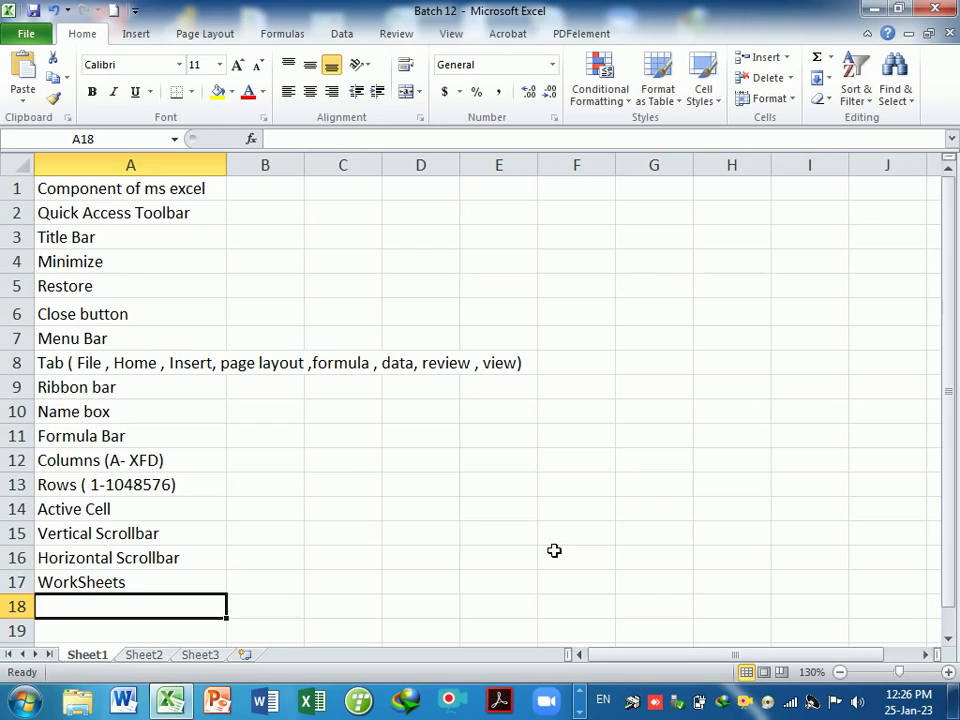
type("wor")
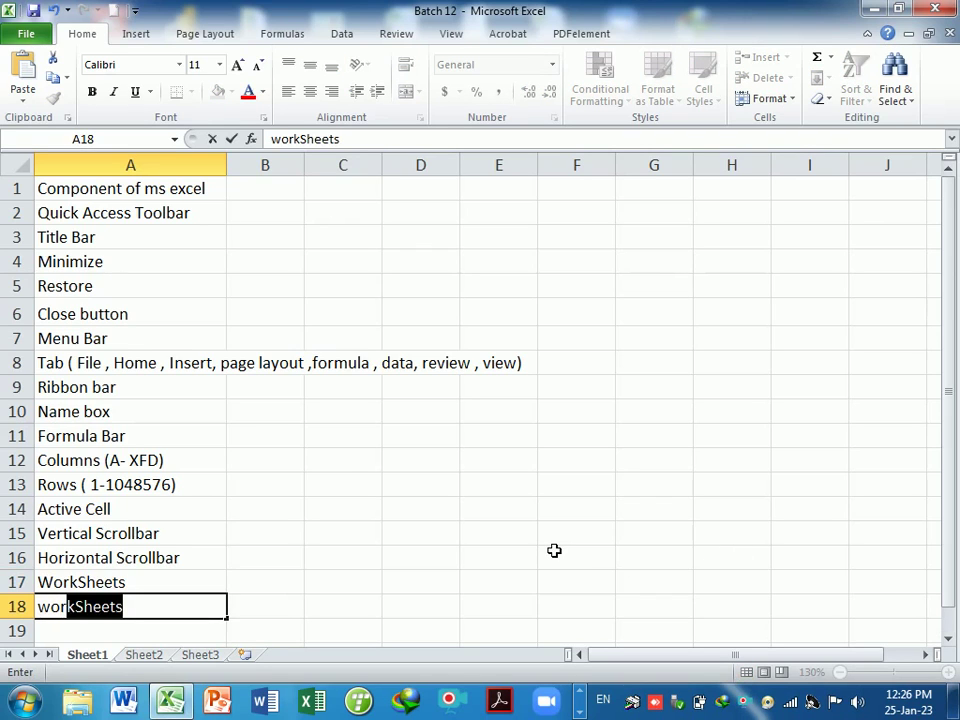
key("BackSpace")
key("BackSpace")
key("BackSpace")
key("BackSpace")
key("shift+Right")
key("shift+Right")
key("shift+Right")
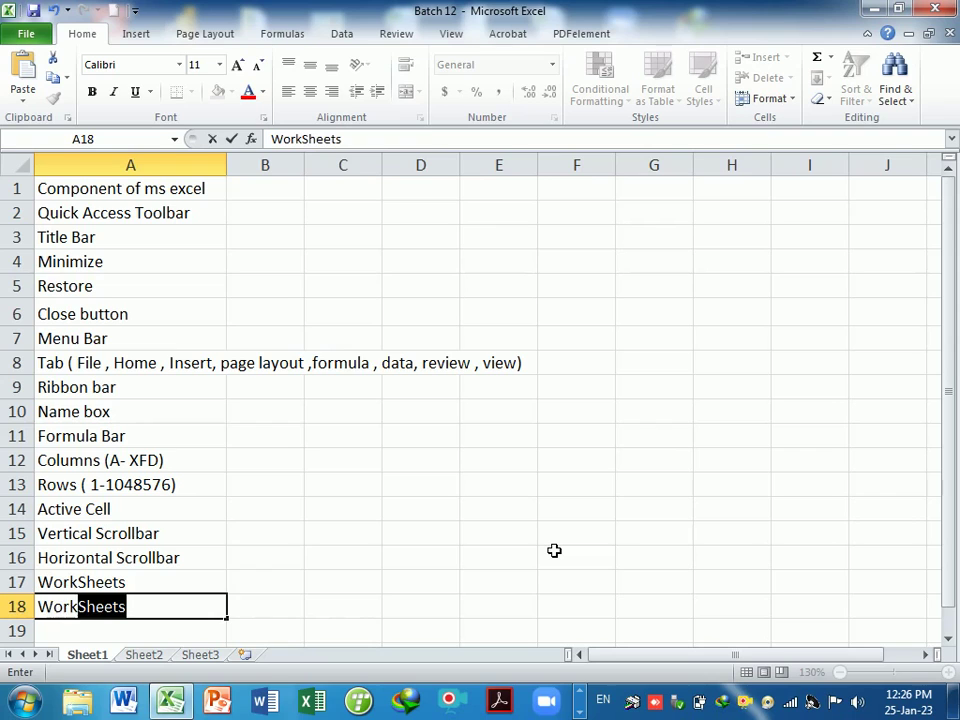
type("Book")
key("Return")
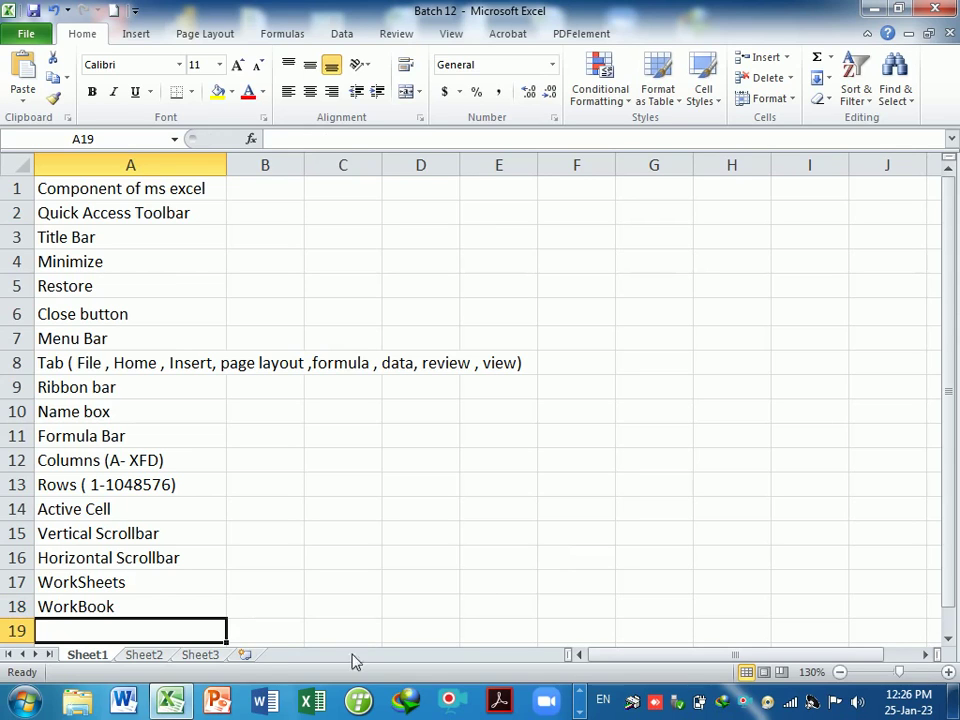
Step: Look through Sheet2 and the empty Sheet3, then return to Sheet1
left_click(138, 656)
left_click(185, 656)
left_click(150, 656)
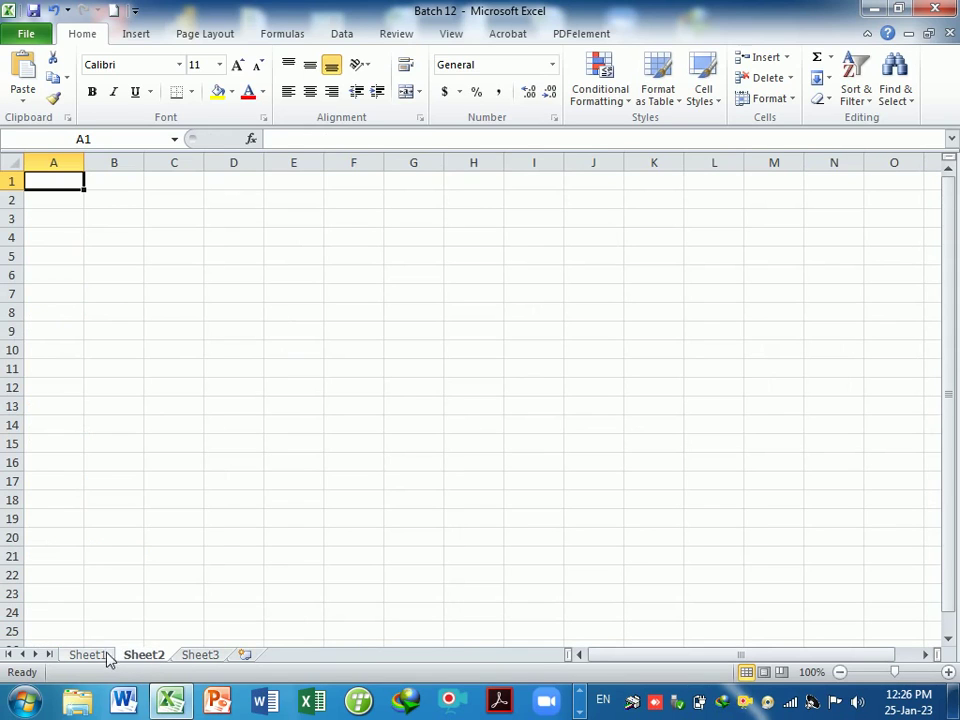
left_click(100, 656)
Step: Add two new worksheets, Sheet4 and Sheet5, and go back to Sheet1's component list
left_click(243, 655)
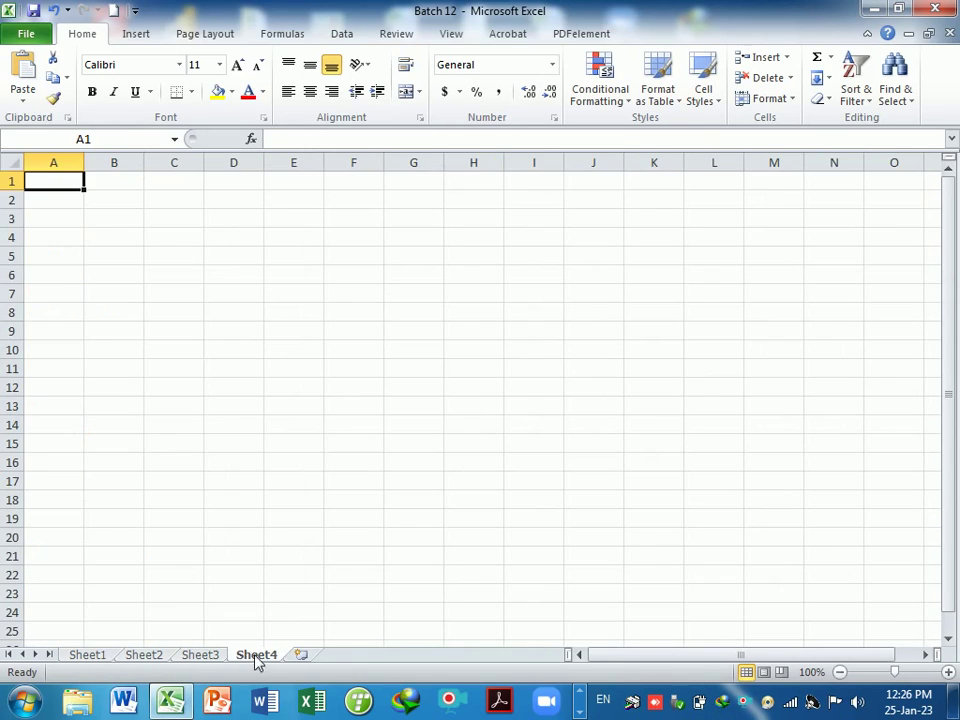
left_click(301, 655)
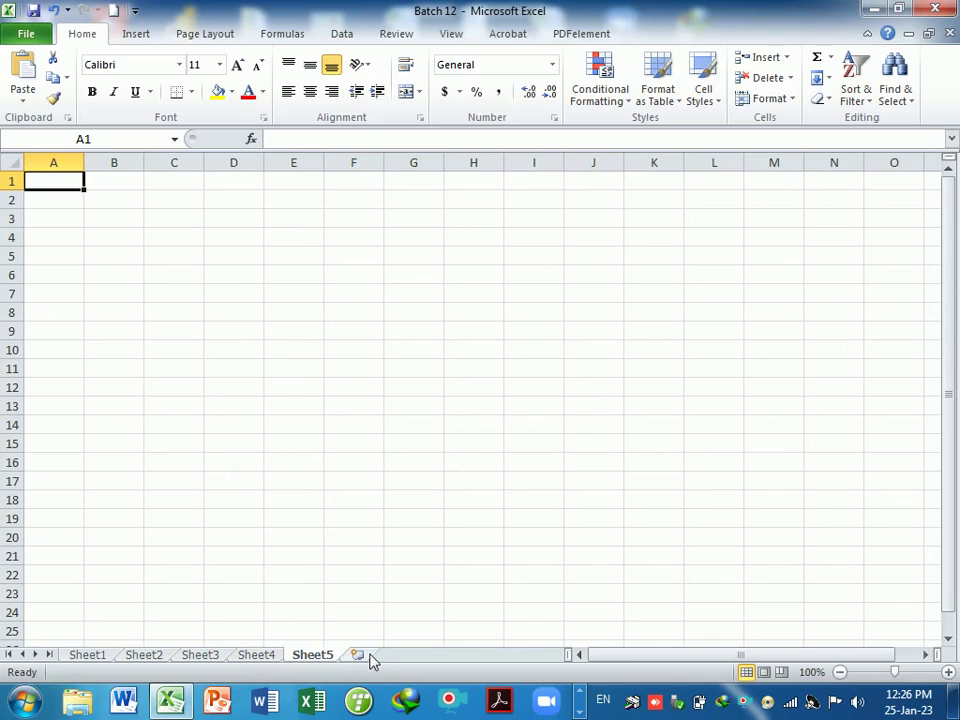
left_click(83, 657)
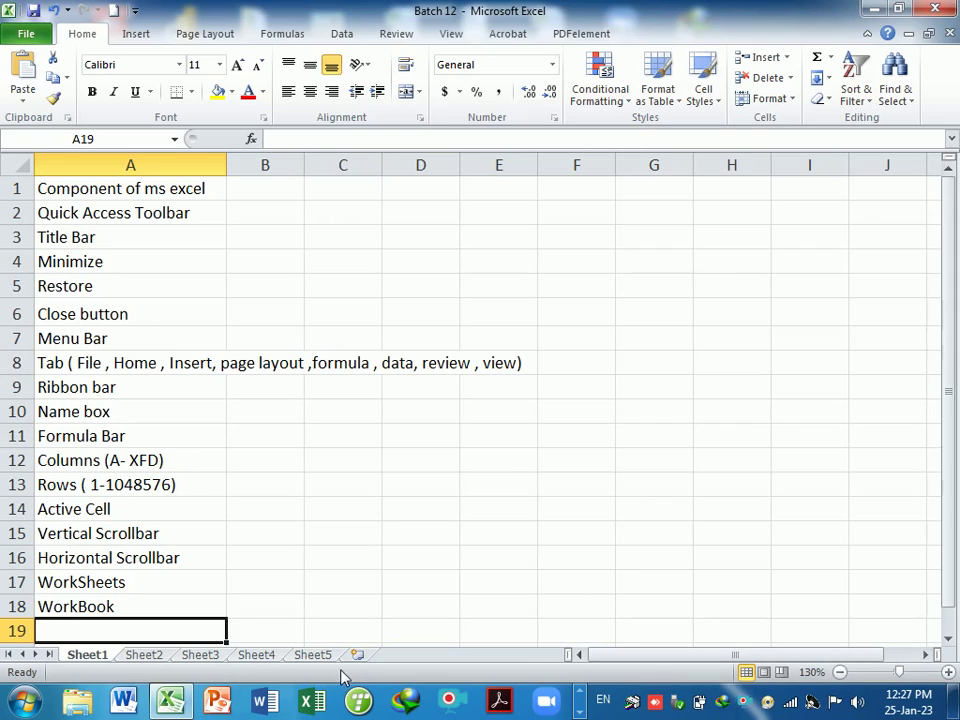
type("Sta")
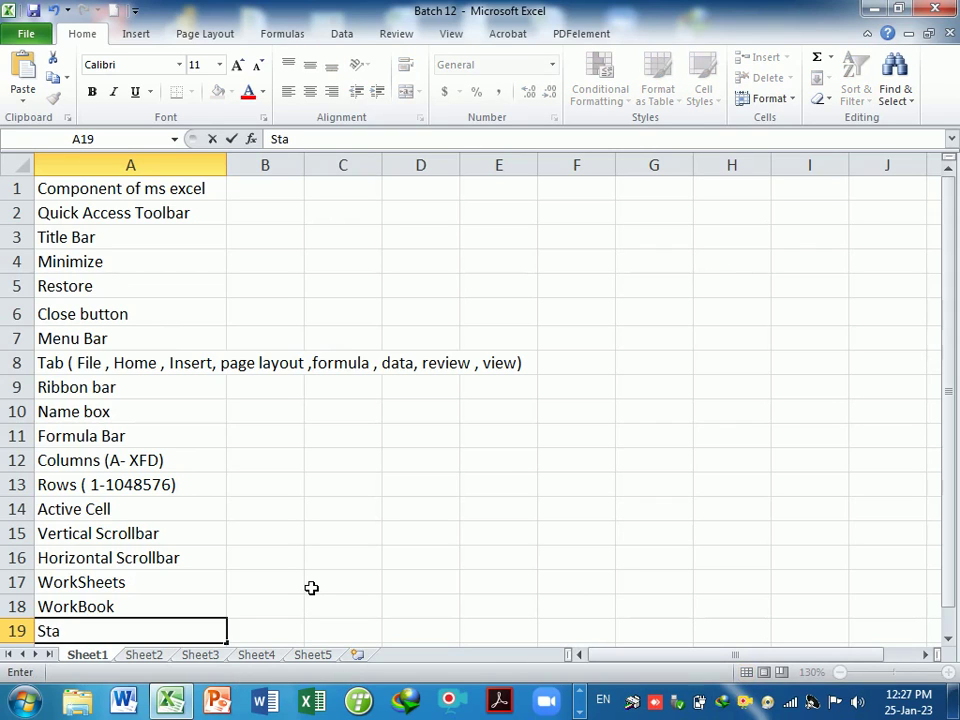
type("tus Bar")
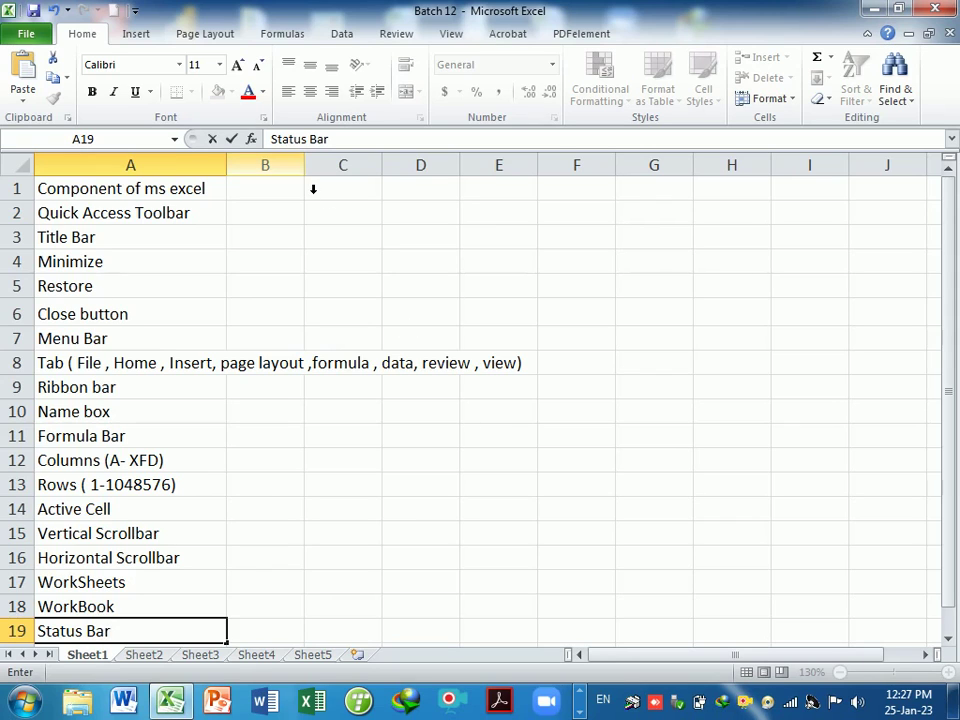
left_click(278, 197)
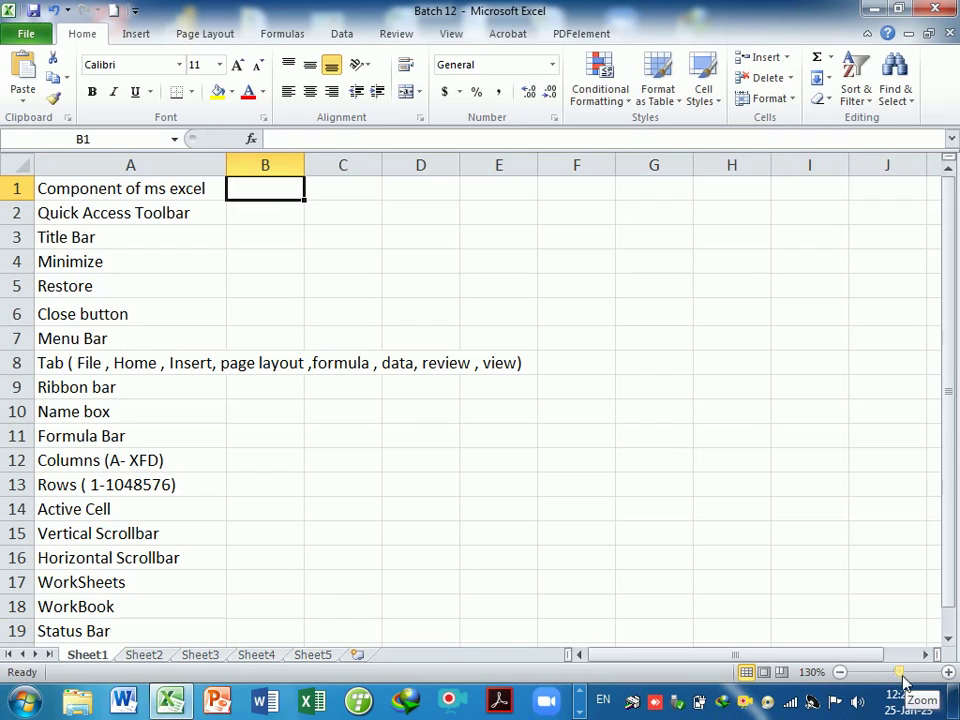
type("Zoo")
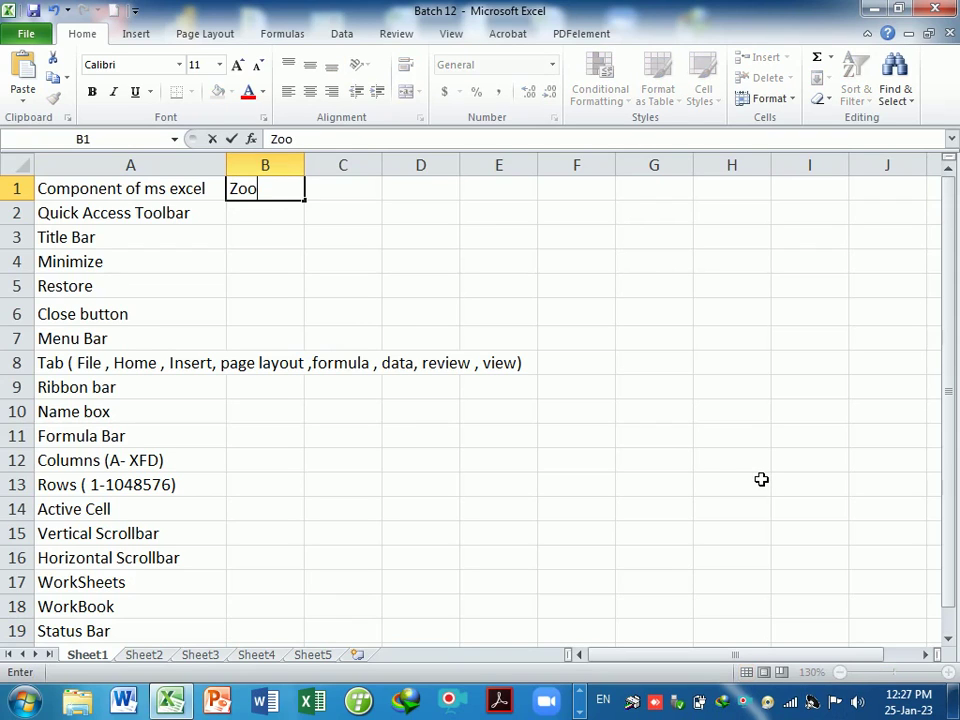
type("m js")
key("BackSpace")
key("BackSpace")
type("S")
type("lider")
key("Return")
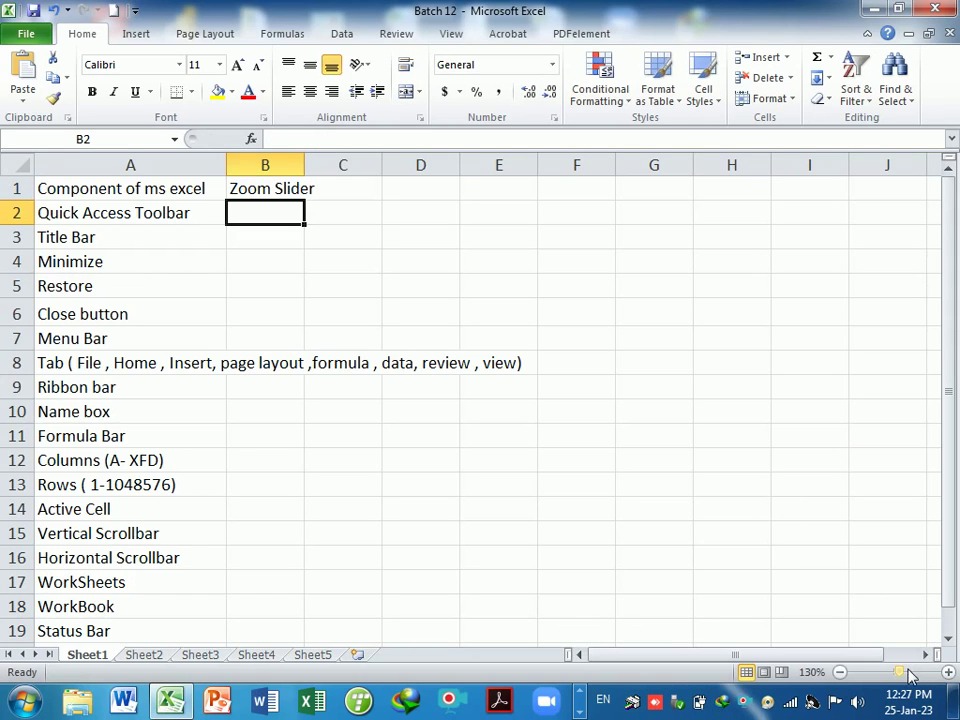
mouse_move(903, 673)
left_mouse_down()
mouse_move(922, 672)
mouse_move(902, 676)
left_mouse_up()
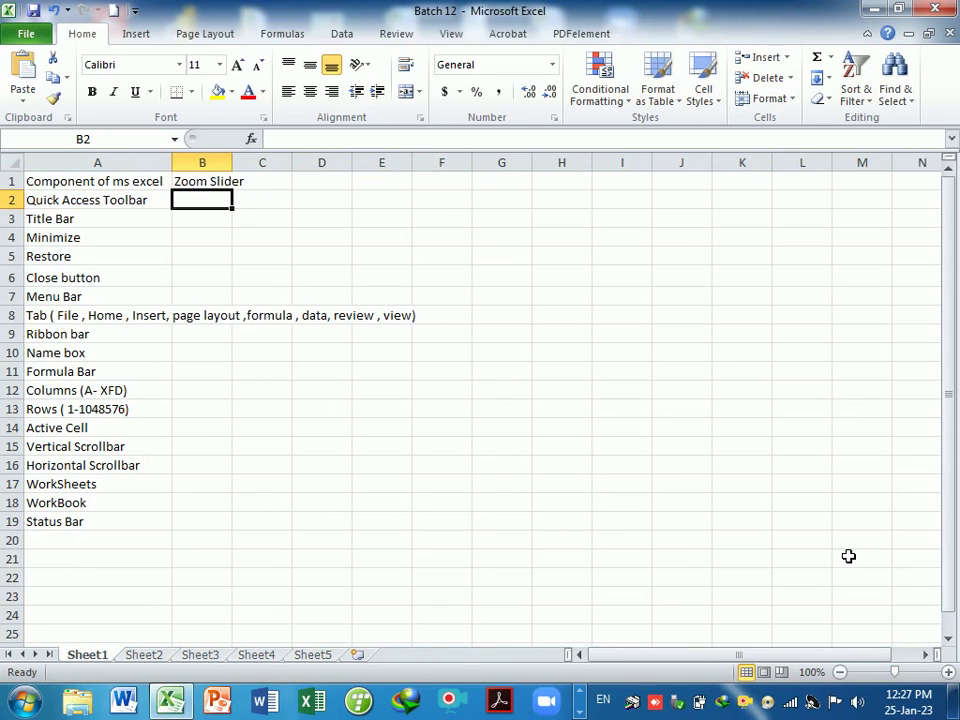
scroll(776, 555, "up", 1, "ctrl")
scroll(776, 555, "up", 1, "ctrl")
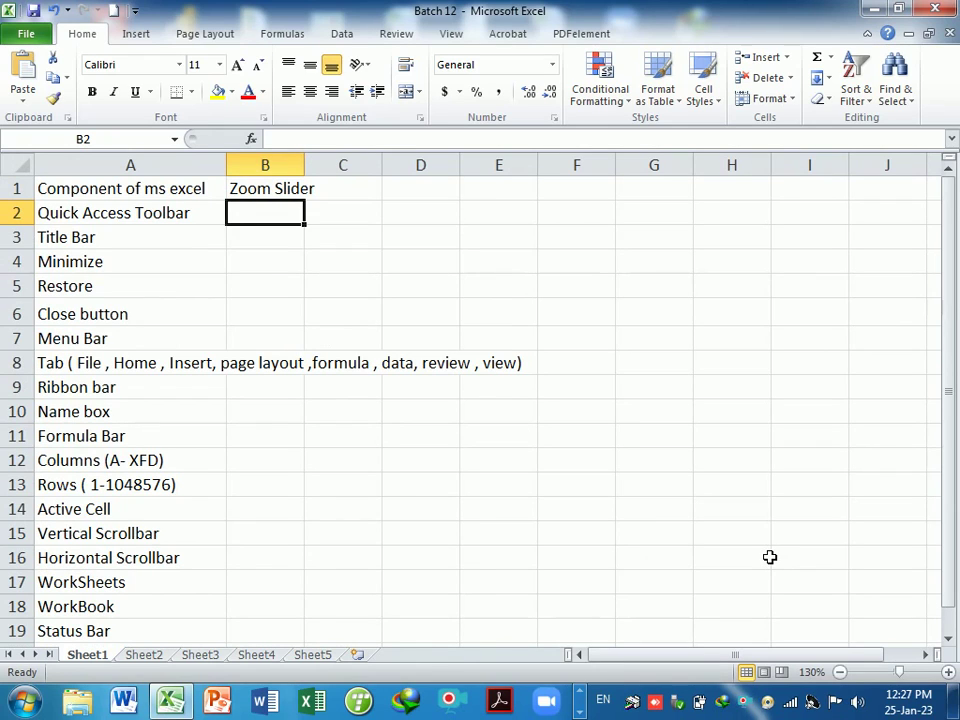
Step: Enter 'Total Number of row =1048576' in cell B2
type("Row")
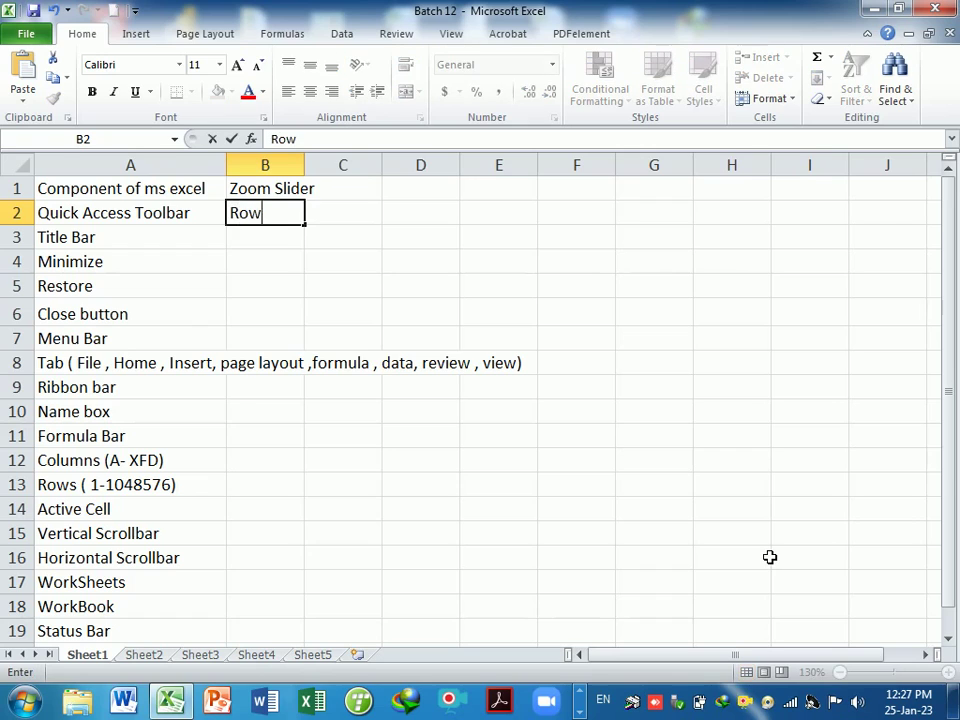
key("BackSpace")
key("BackSpace")
key("BackSpace")
type("To")
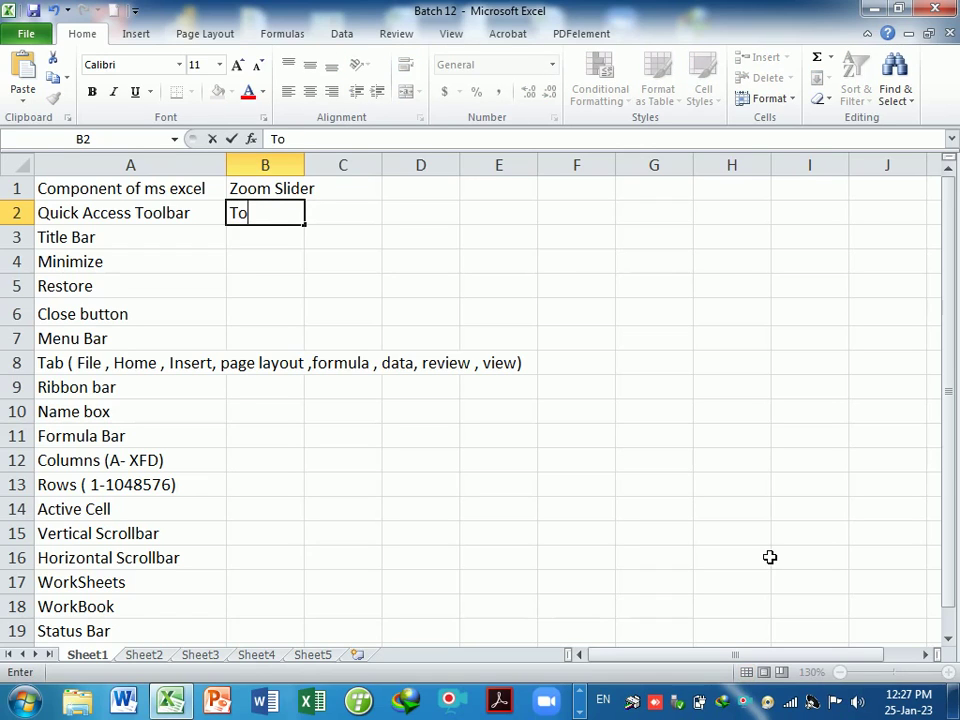
type("tal Numba")
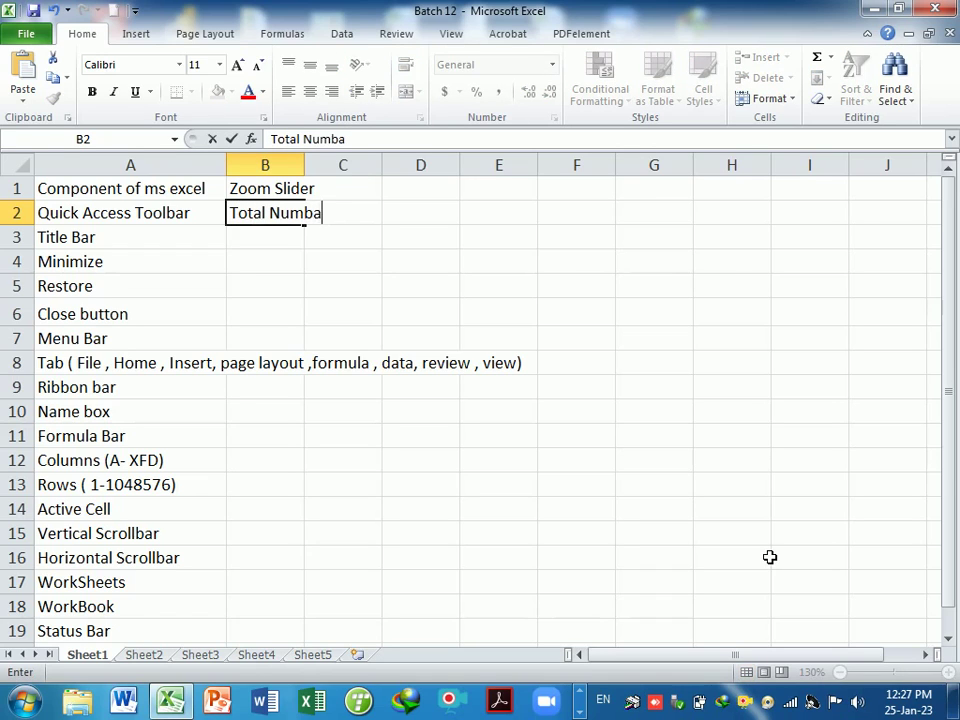
type("ser")
key("BackSpace")
key("BackSpace")
key("BackSpace")
key("BackSpace")
type("b")
type("er or")
key("BackSpace")
key("BackSpace")
type("f")
type(" row ")
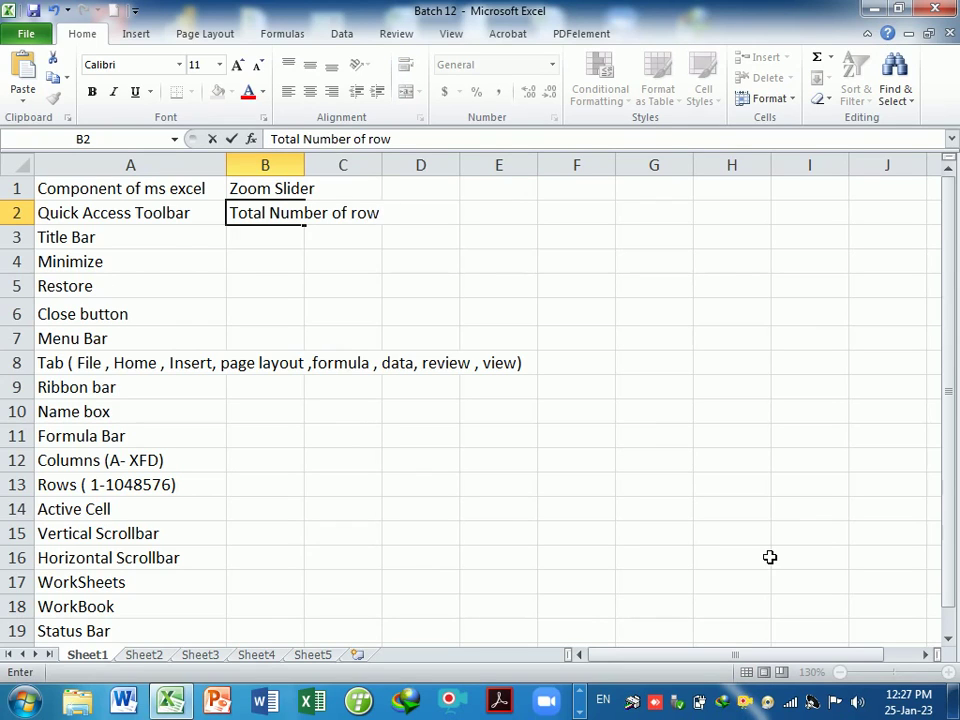
type("=1")
type("0485")
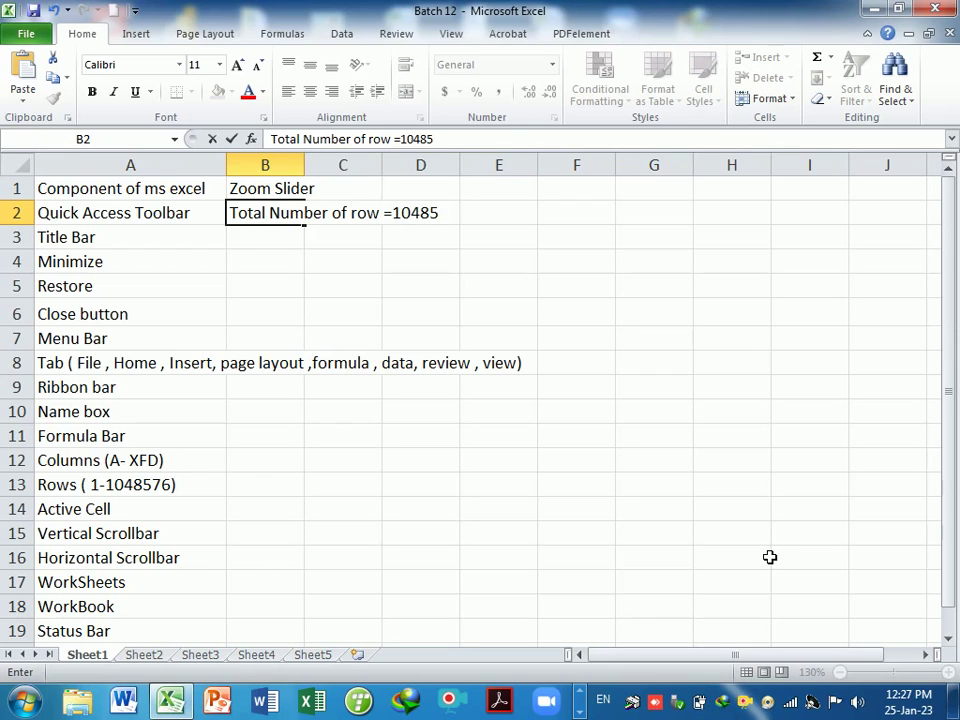
type("76")
key("Return")
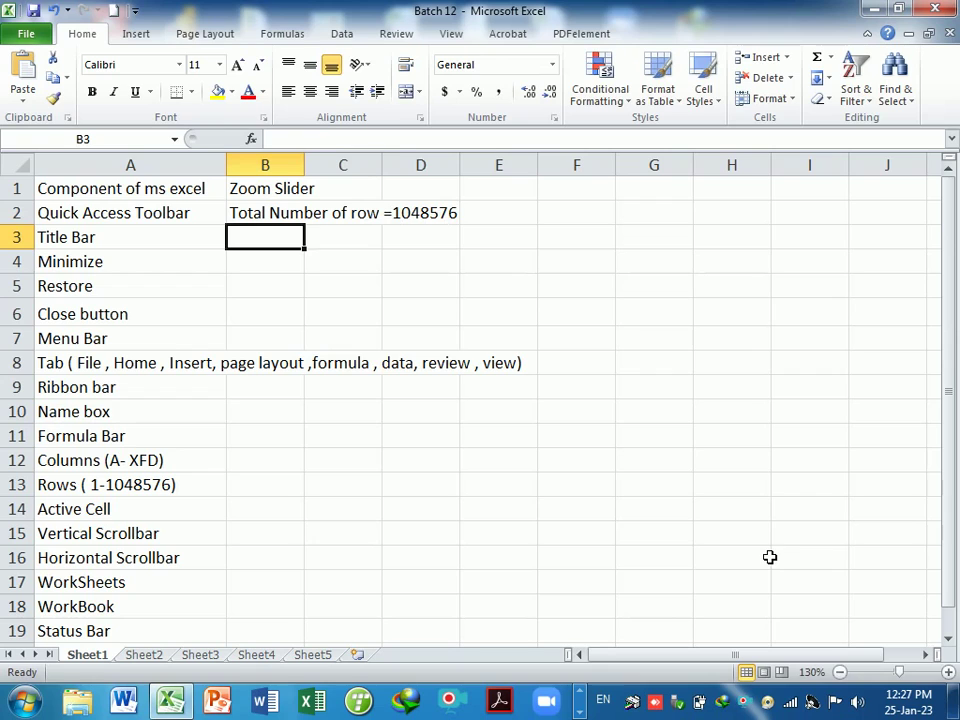
Step: Enter 'Total Number of column = 16384' in cell B3
type("t")
key("BackSpace")
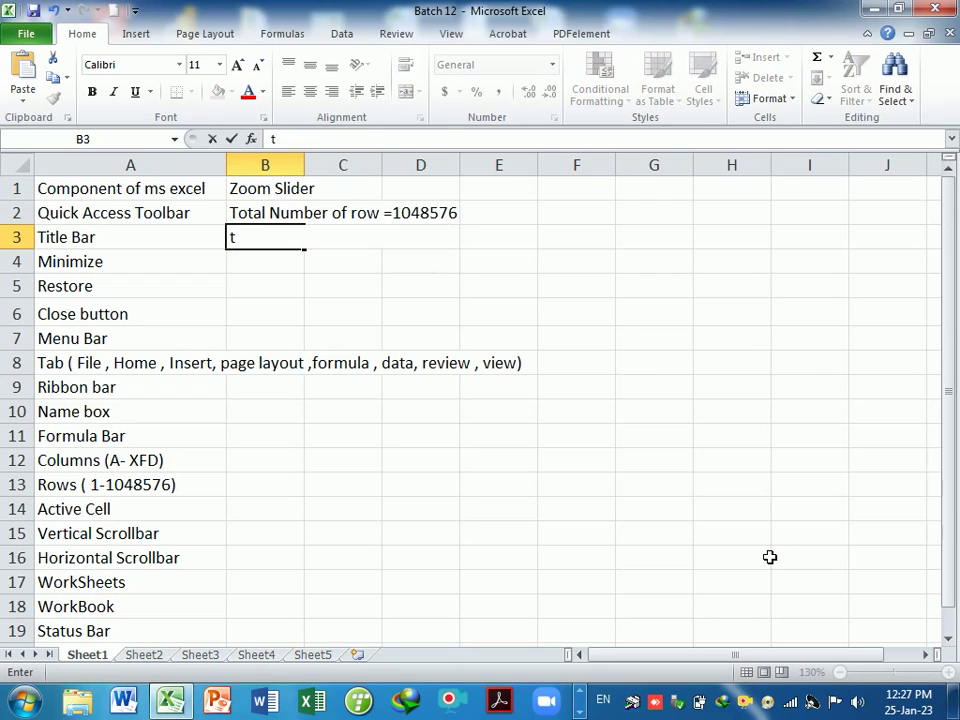
key("BackSpace")
type("Total ")
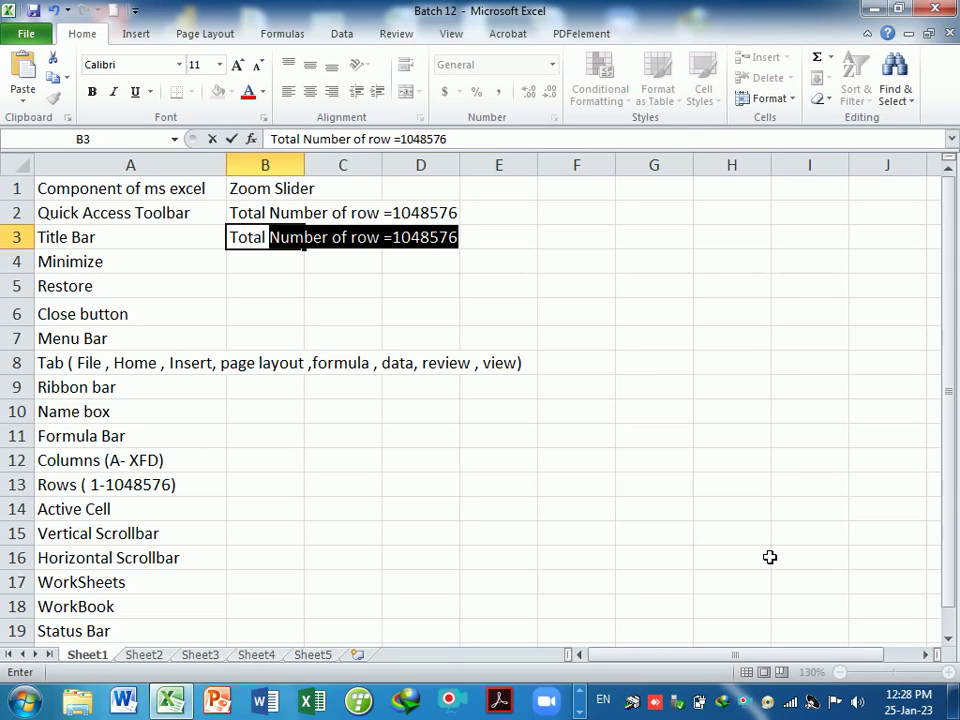
type("Number of c")
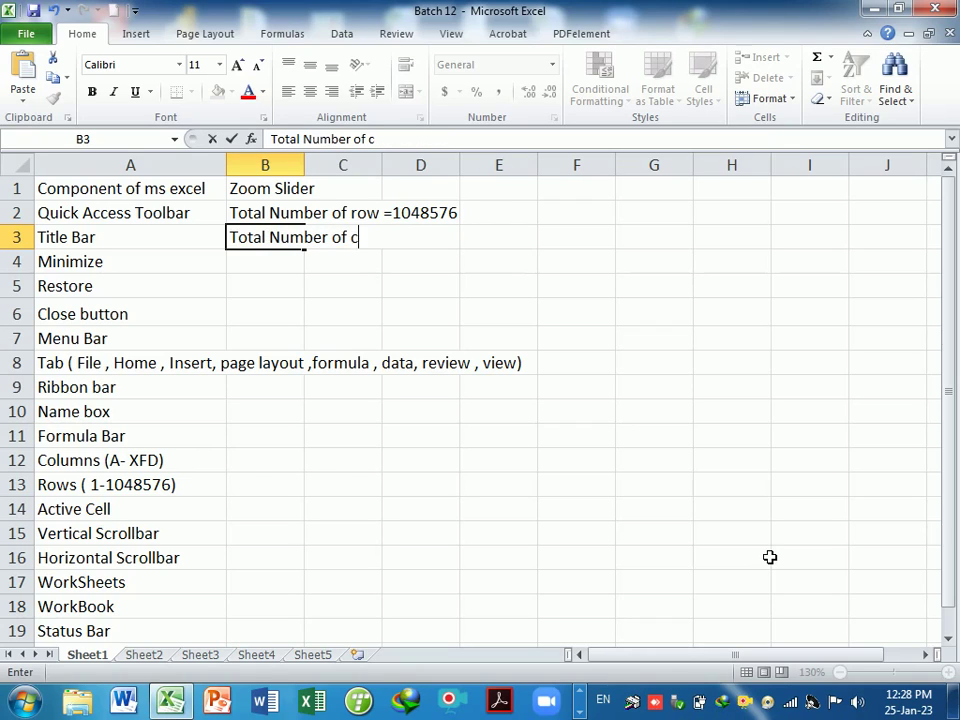
type("olumn ")
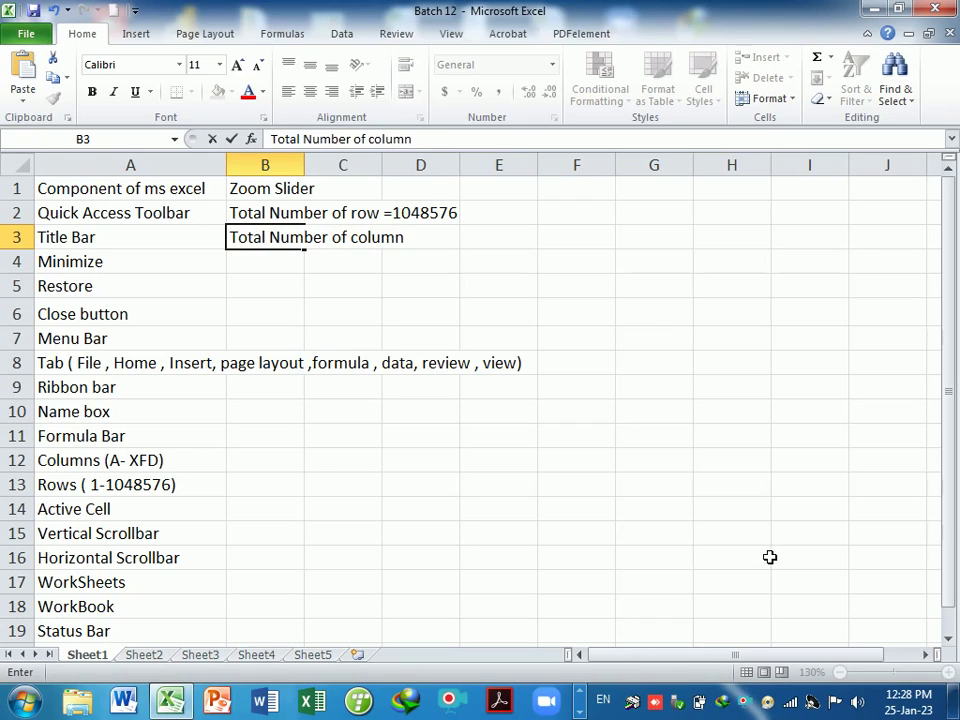
type("=")
type(" 163")
type("84")
key("Return")
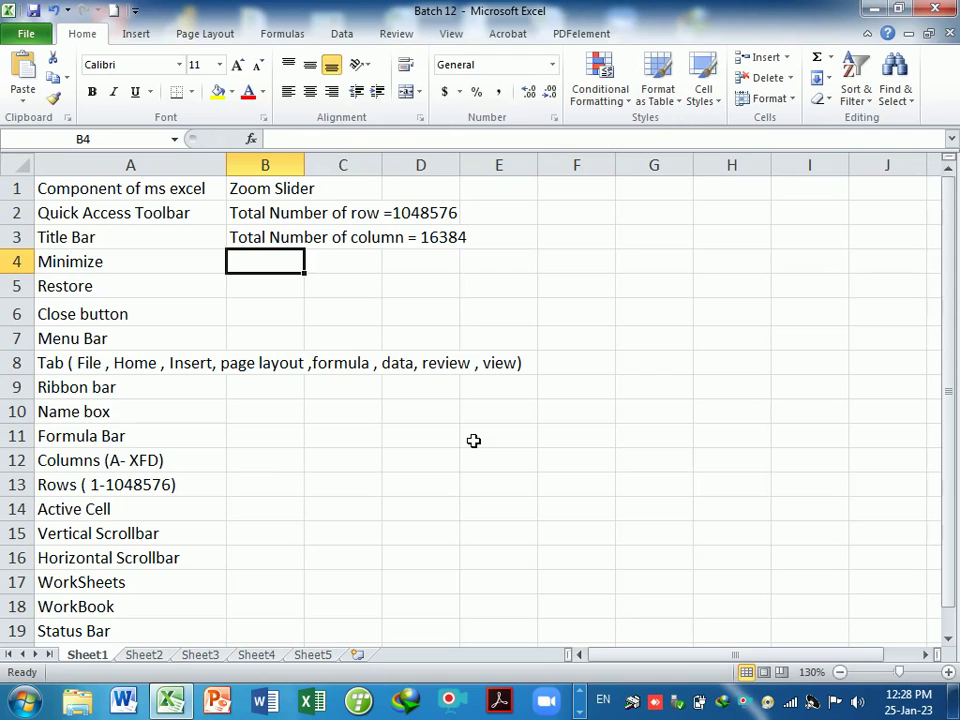
Step: Enter 'Gridlines' in cell B4
left_click_drag(692, 285, 737, 376)
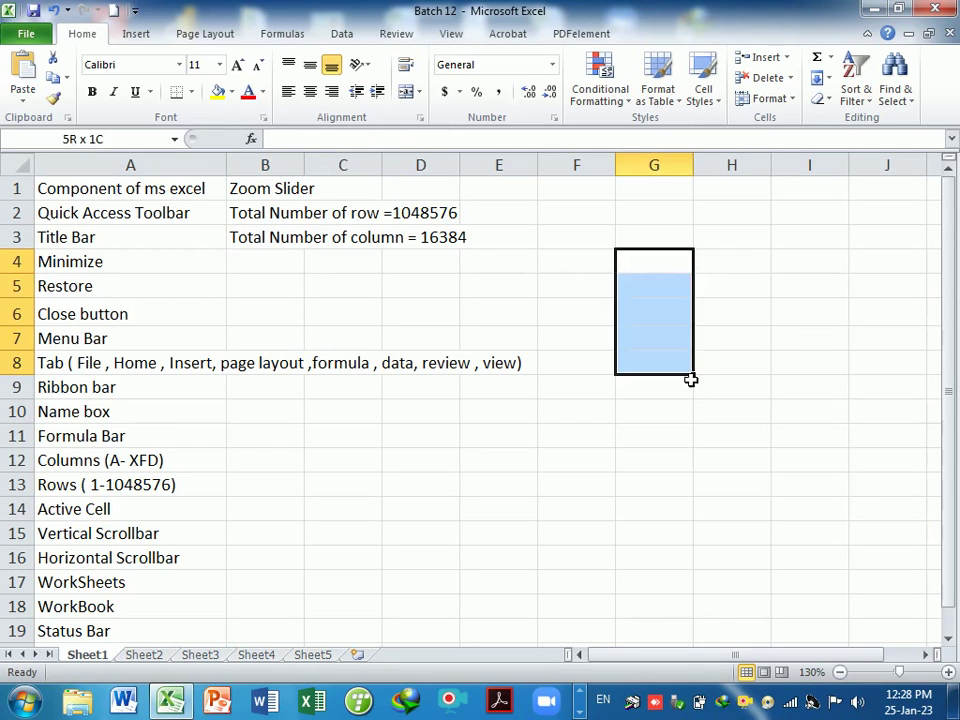
left_click_drag(640, 411, 636, 431)
left_click(491, 436)
left_click_drag(800, 436, 748, 435)
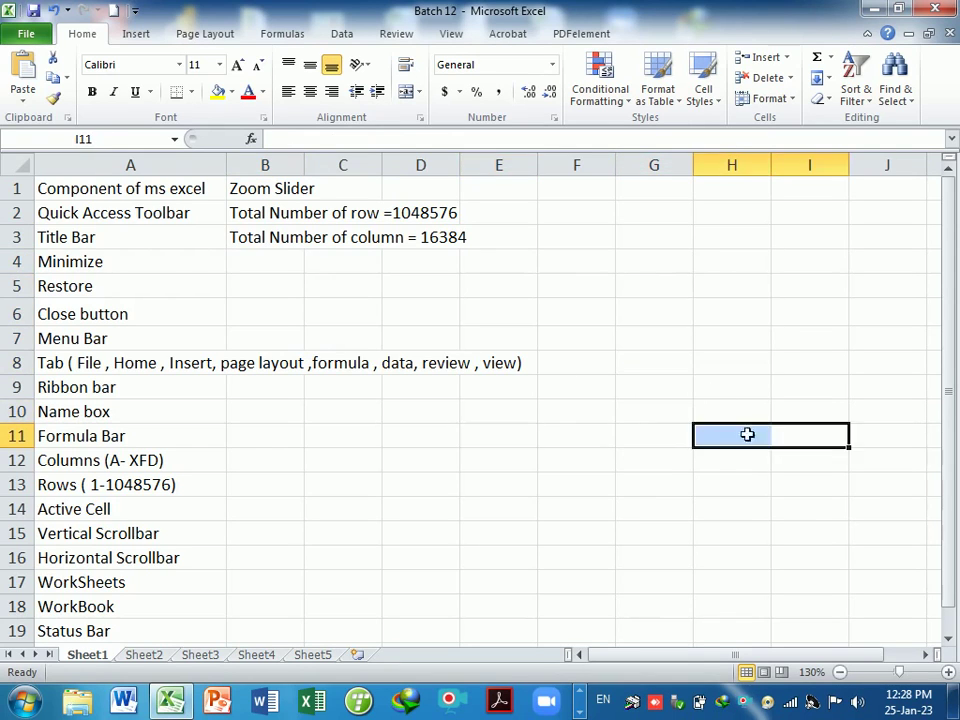
left_click(712, 362)
left_click(268, 275)
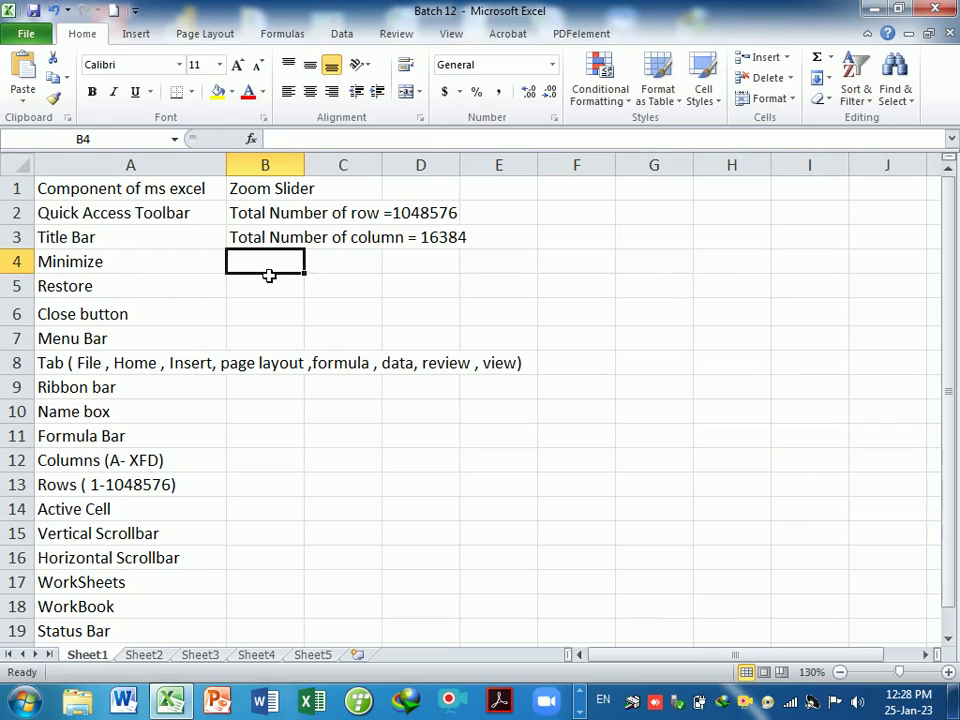
type("Grid")
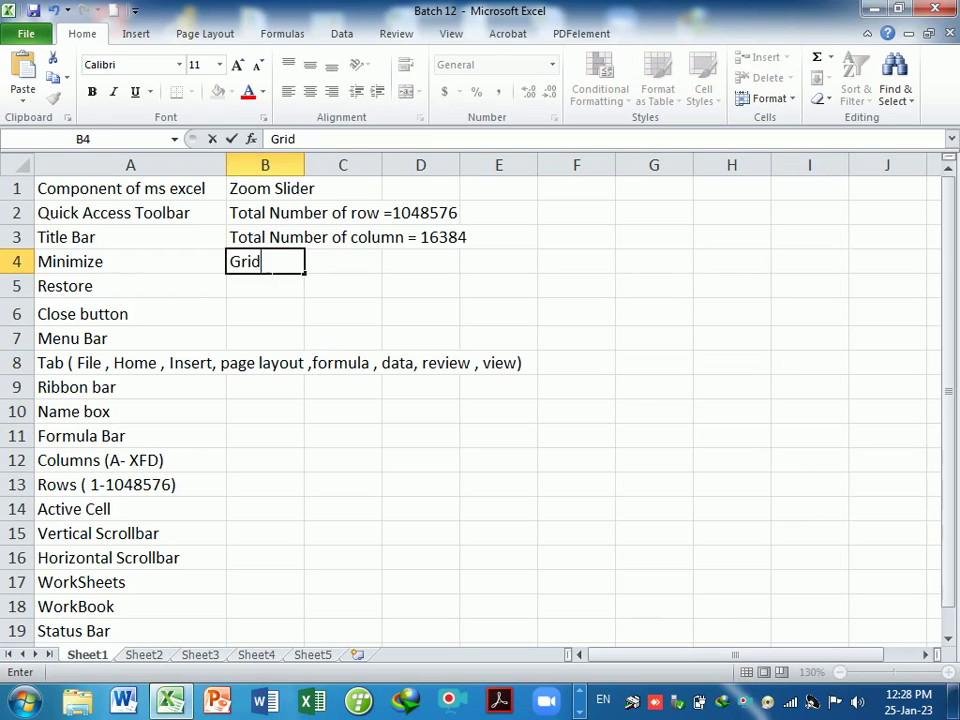
type("lines")
key("Return")
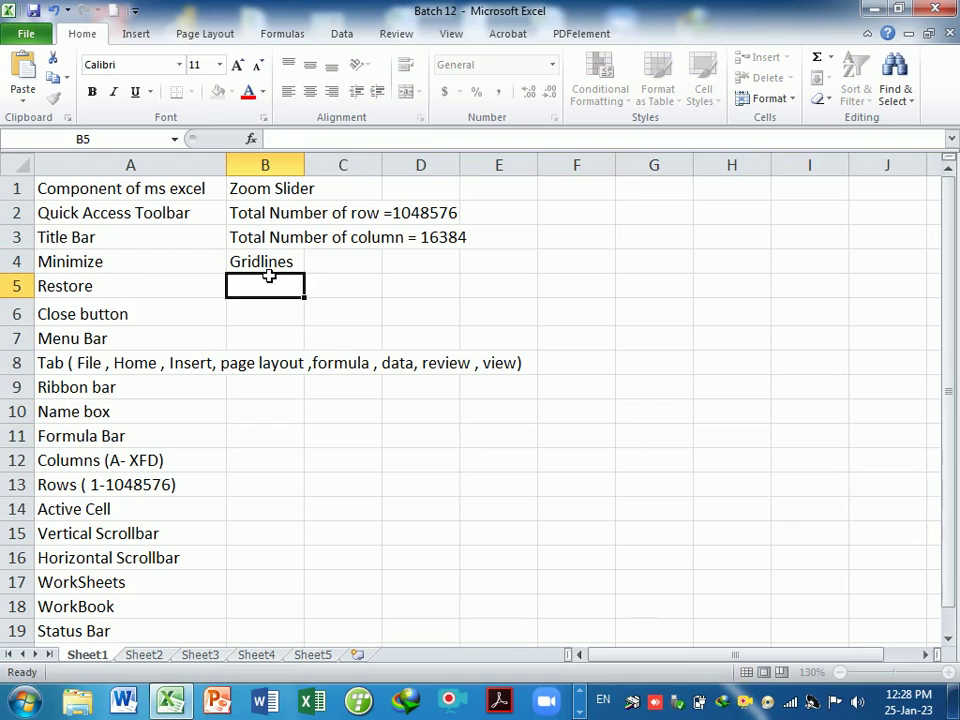
Step: Enter 'Ctrl+Down Arrow Key - Goto the last number of row' in cell B5
left_click(634, 368)
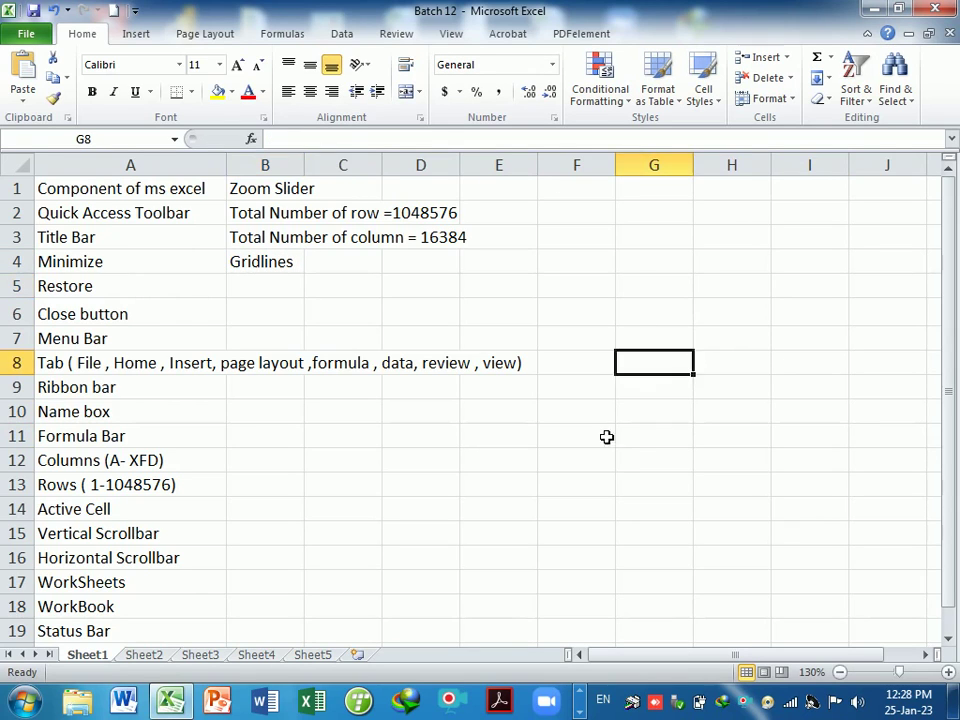
left_click(590, 458)
left_click(379, 444)
left_click(668, 440)
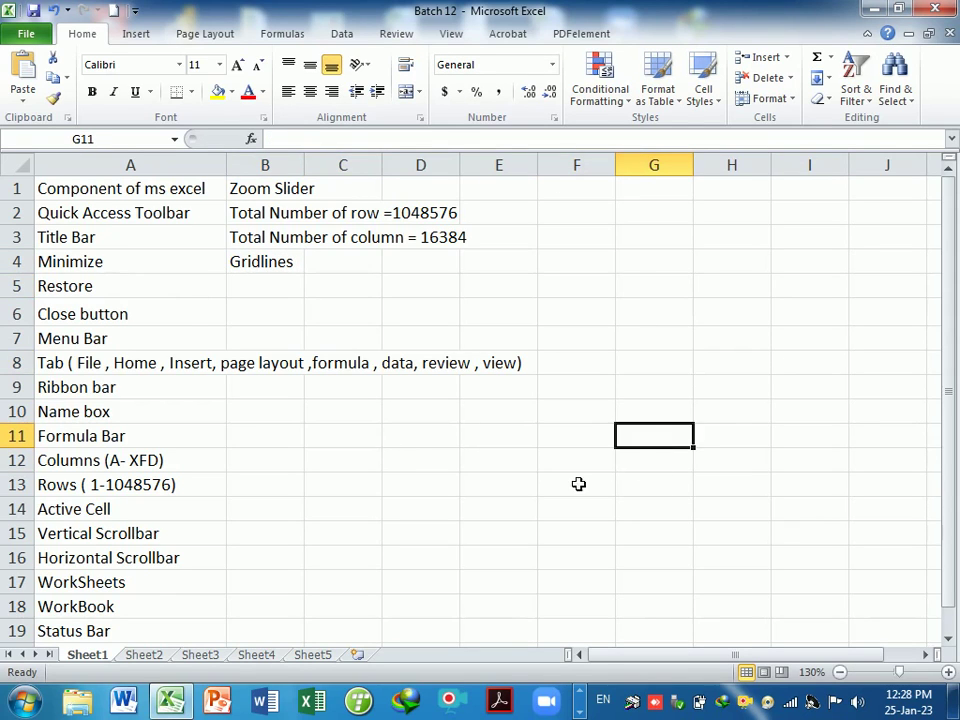
left_click(495, 462)
left_click(277, 298)
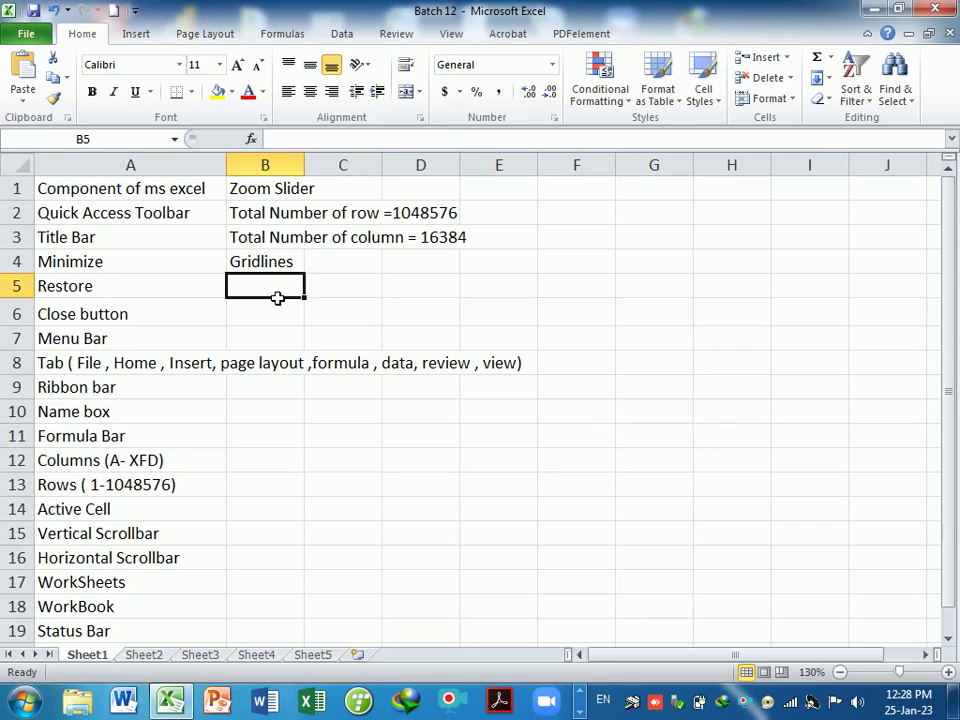
type("Ctrl")
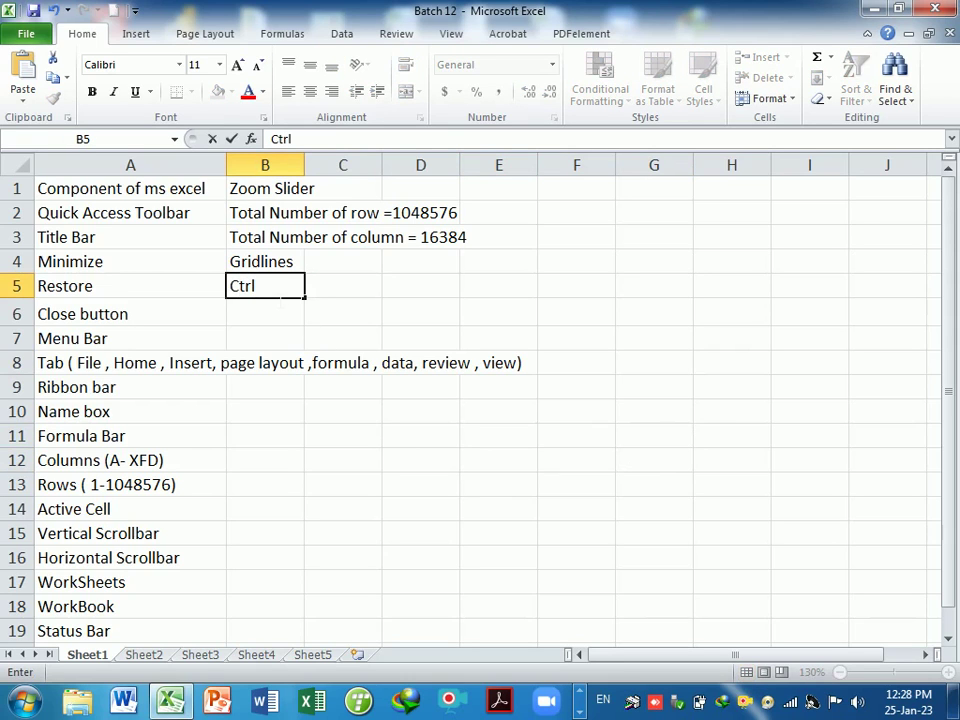
type("+")
type("Down ")
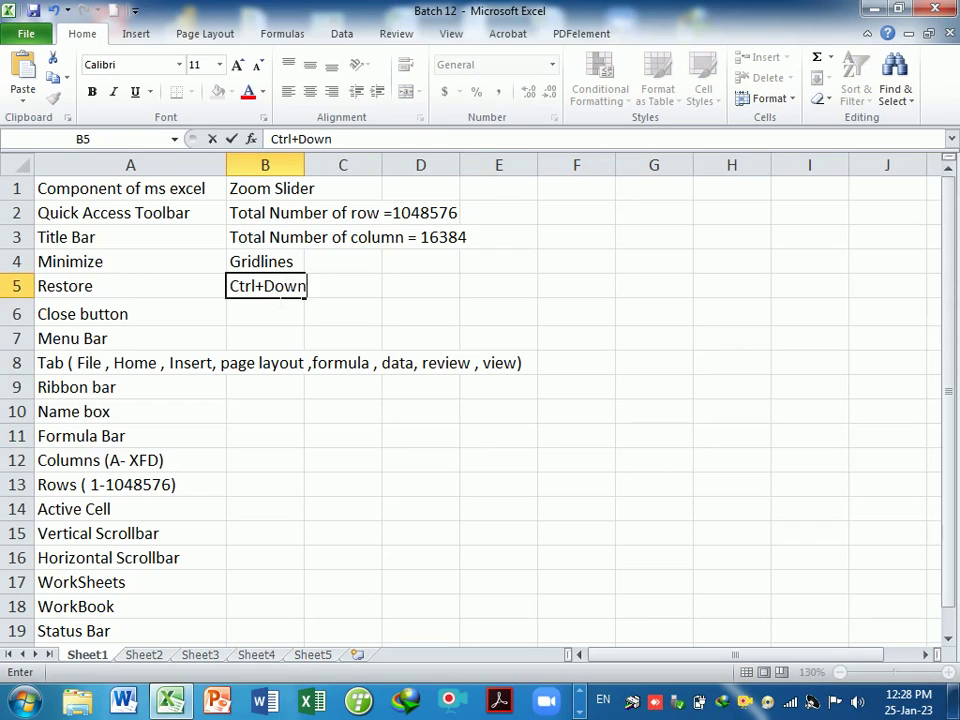
type("Arro")
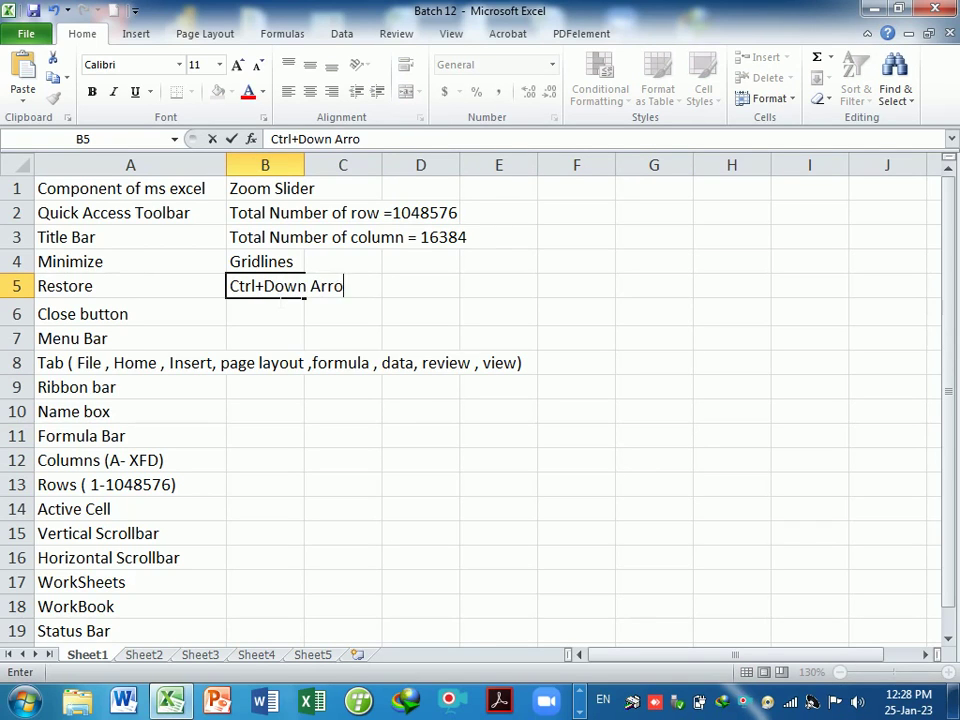
type("w Key")
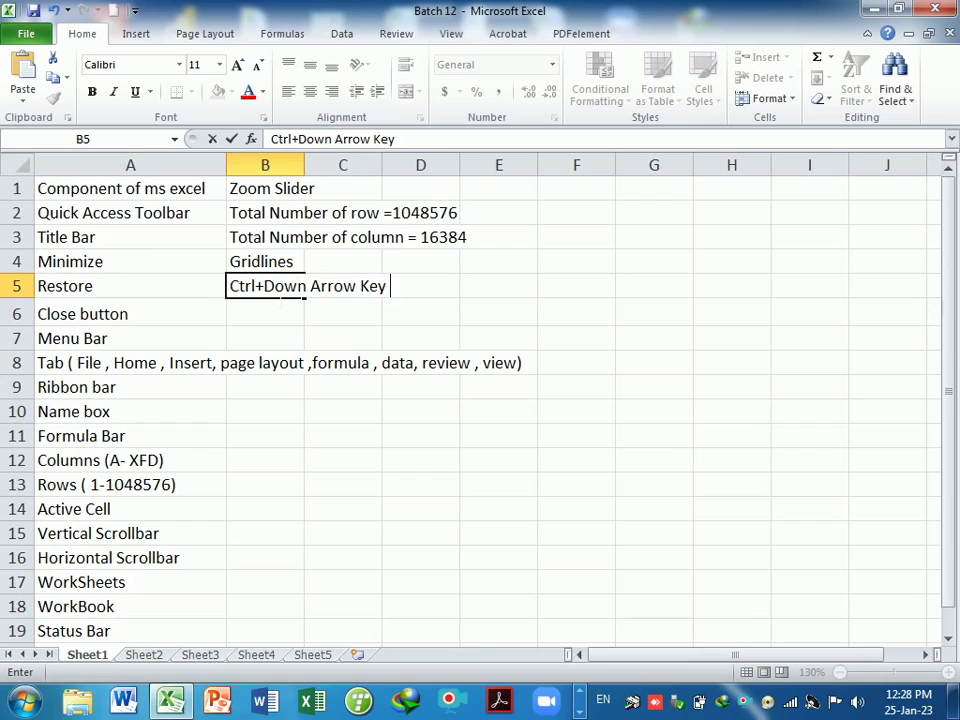
type(" - Got")
type("o the last")
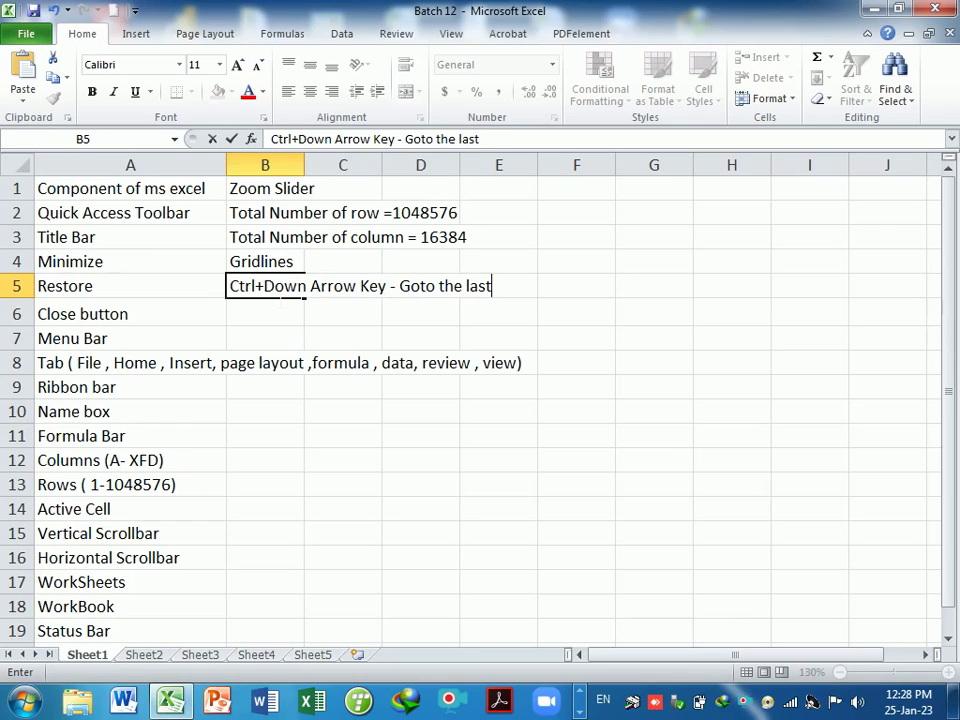
type(" numbser o")
key("BackSpace")
key("BackSpace")
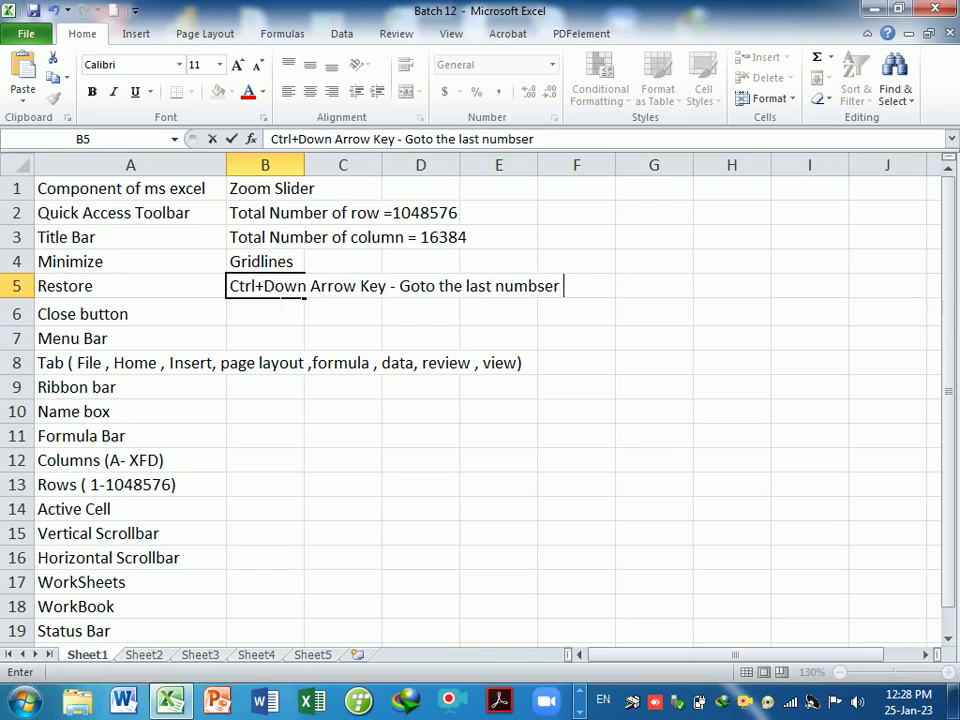
key("BackSpace")
key("BackSpace")
key("BackSpace")
type("er of")
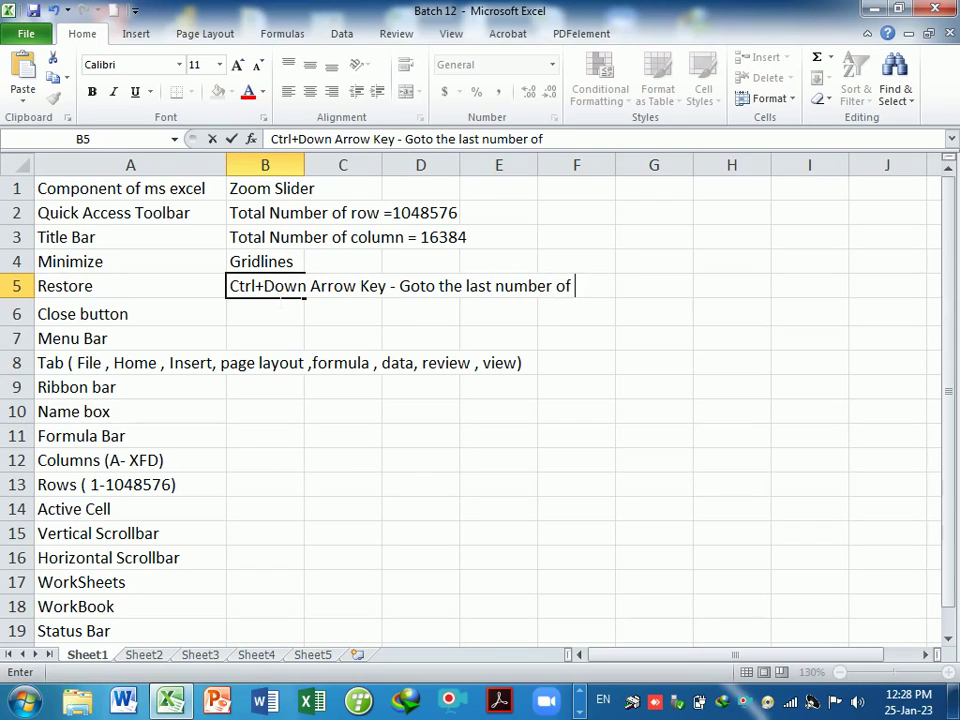
type(" rwo")
key("BackSpace")
key("BackSpace")
type("ow")
key("Return")
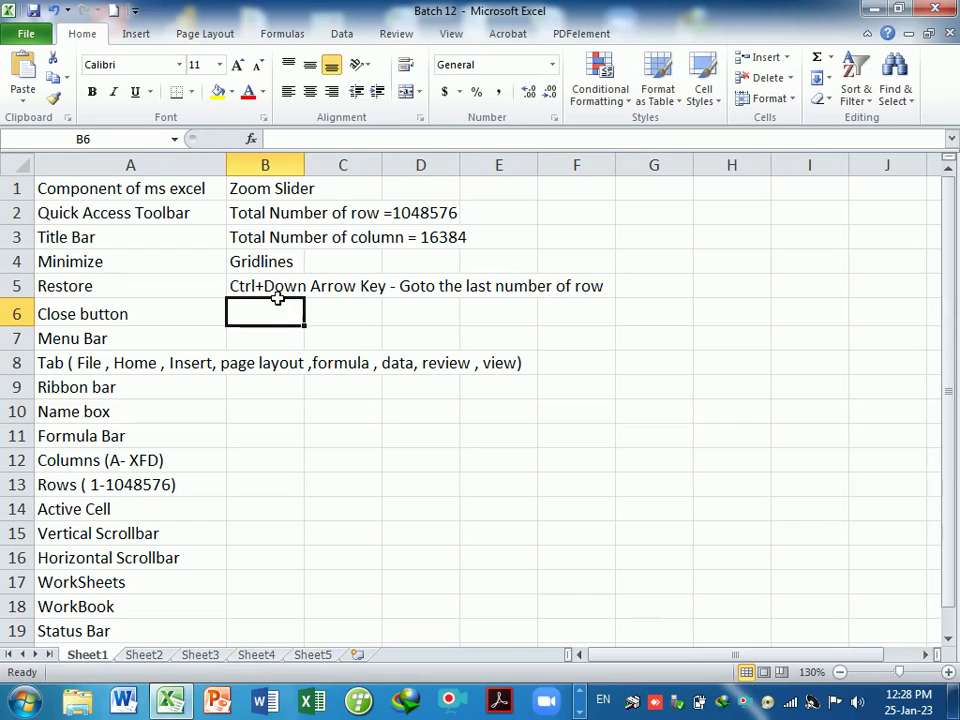
key("ctrl+Down")
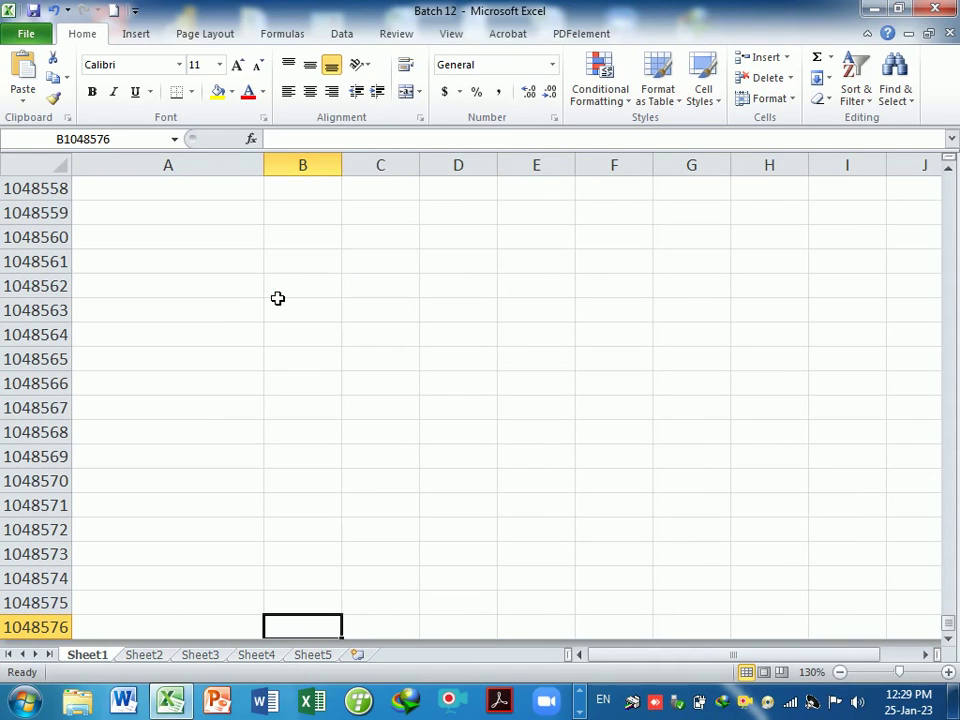
key("ctrl+Up")
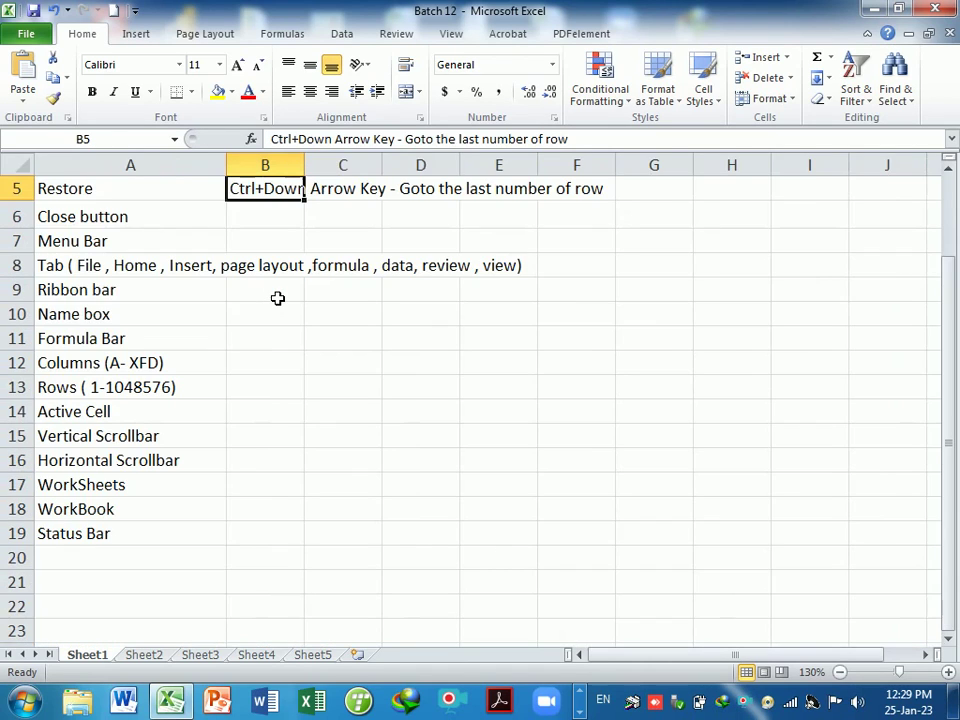
key("ctrl+Down")
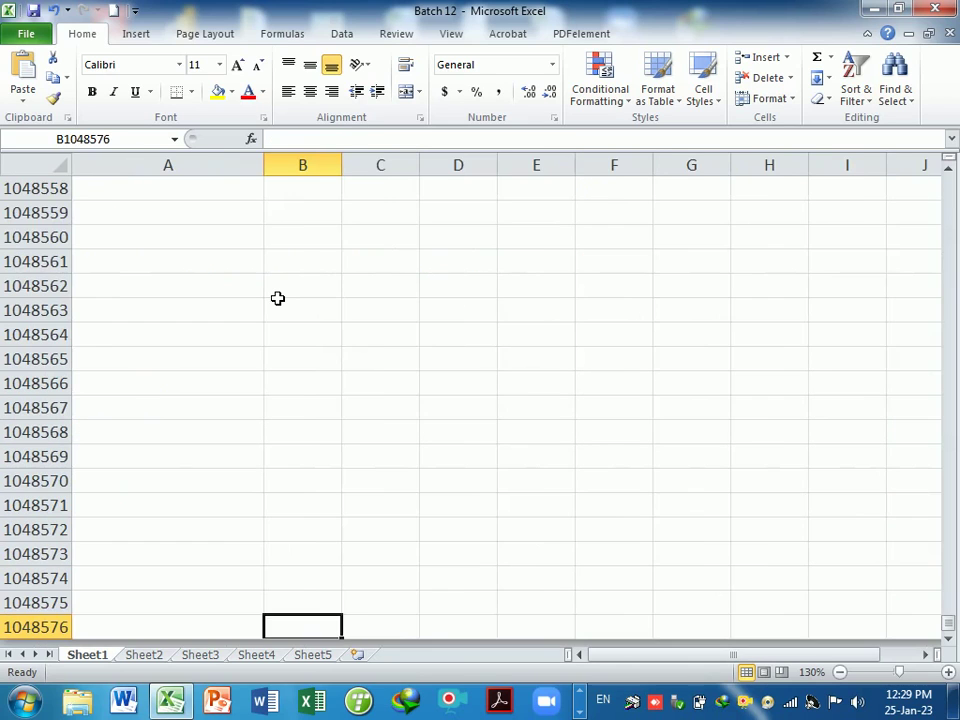
key("ctrl+Up")
key("Down")
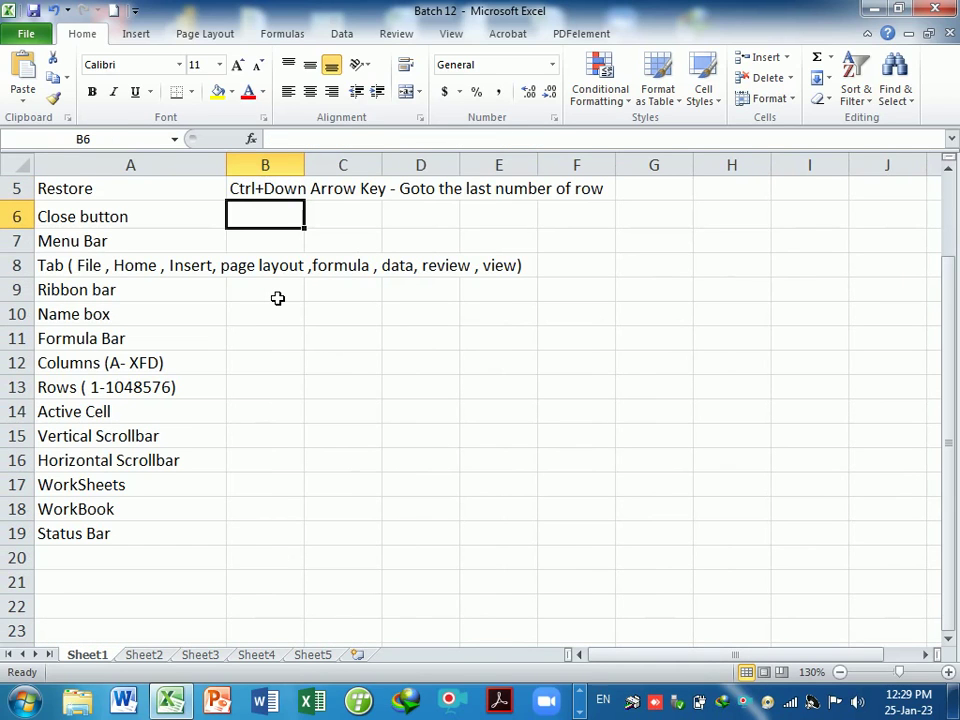
type("Ctrl")
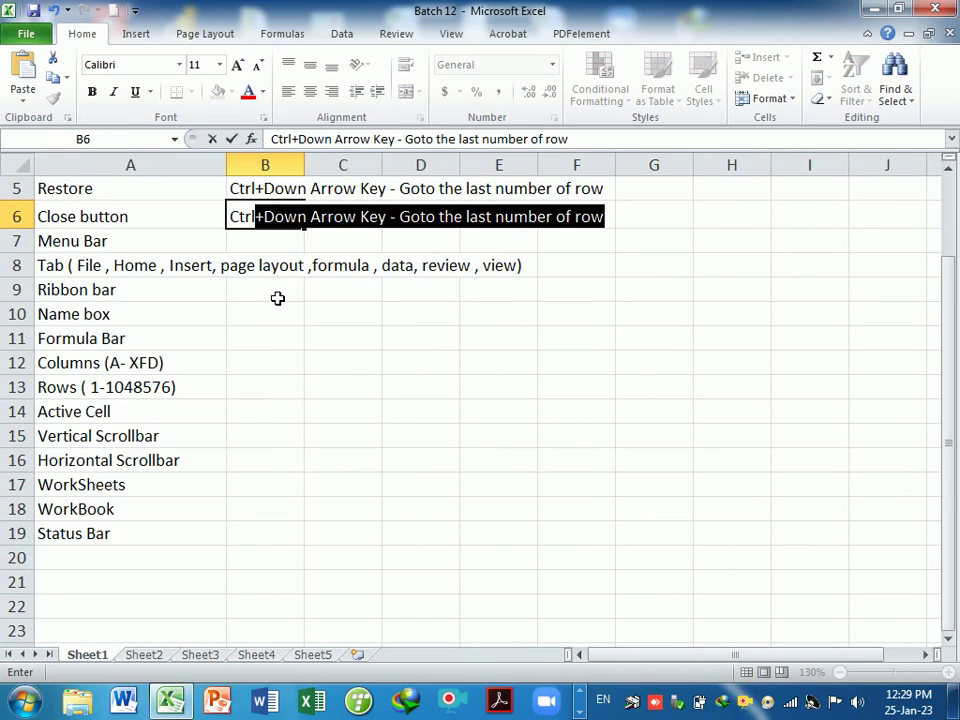
type("+Righ")
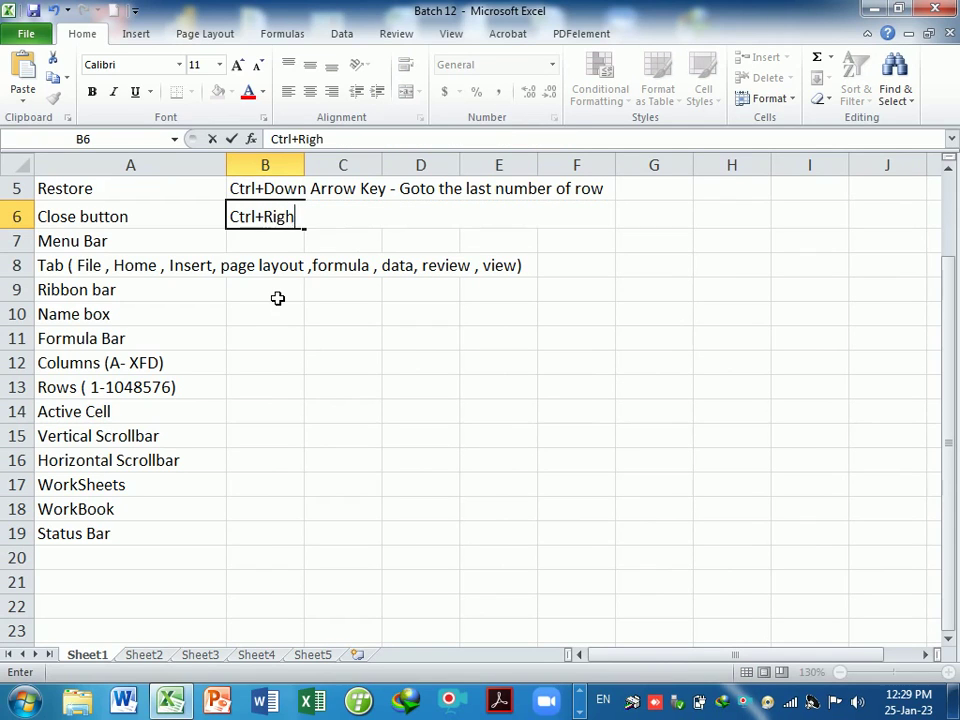
type("t Arow")
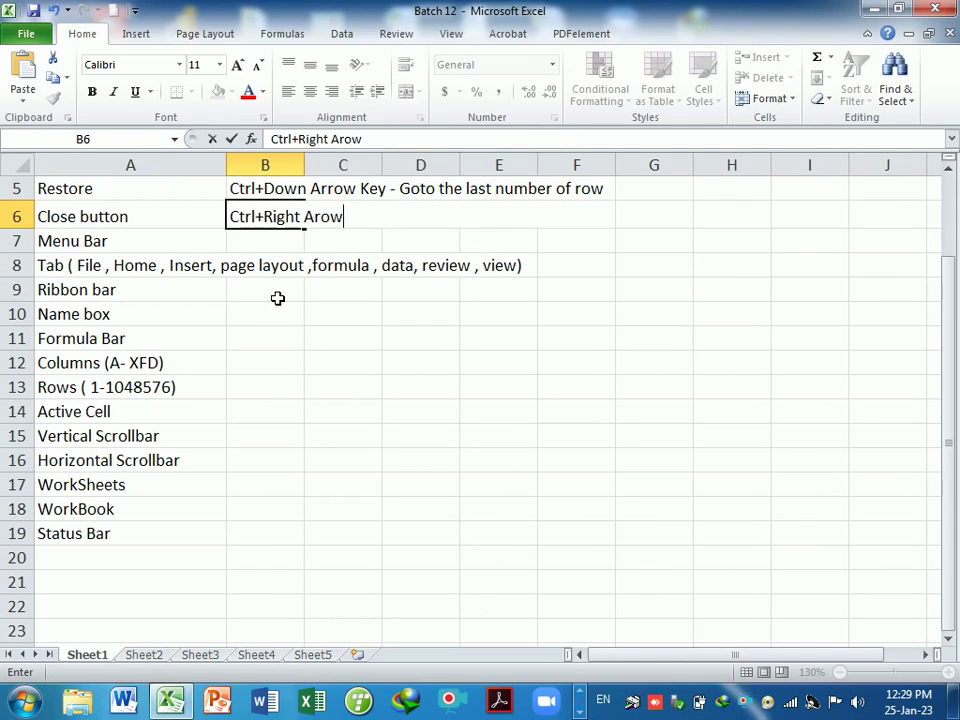
Step: Finish the B6 note as 'Ctrl+Right Arrow Key - goto the last nubmer of column'
key("BackSpace")
key("BackSpace")
type("row Key ")
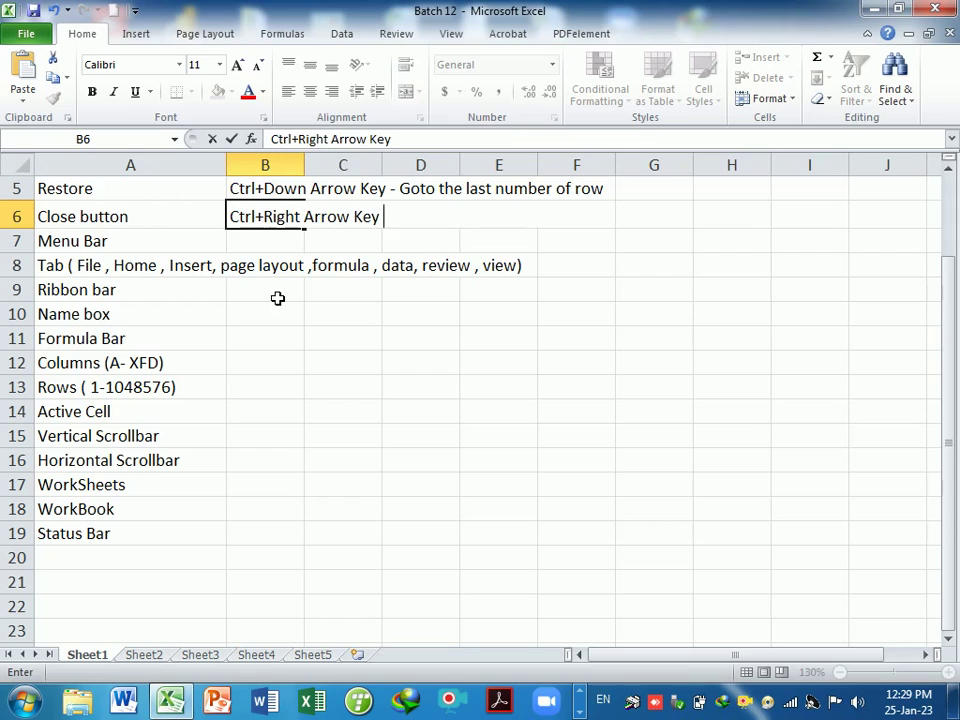
type("- goto the")
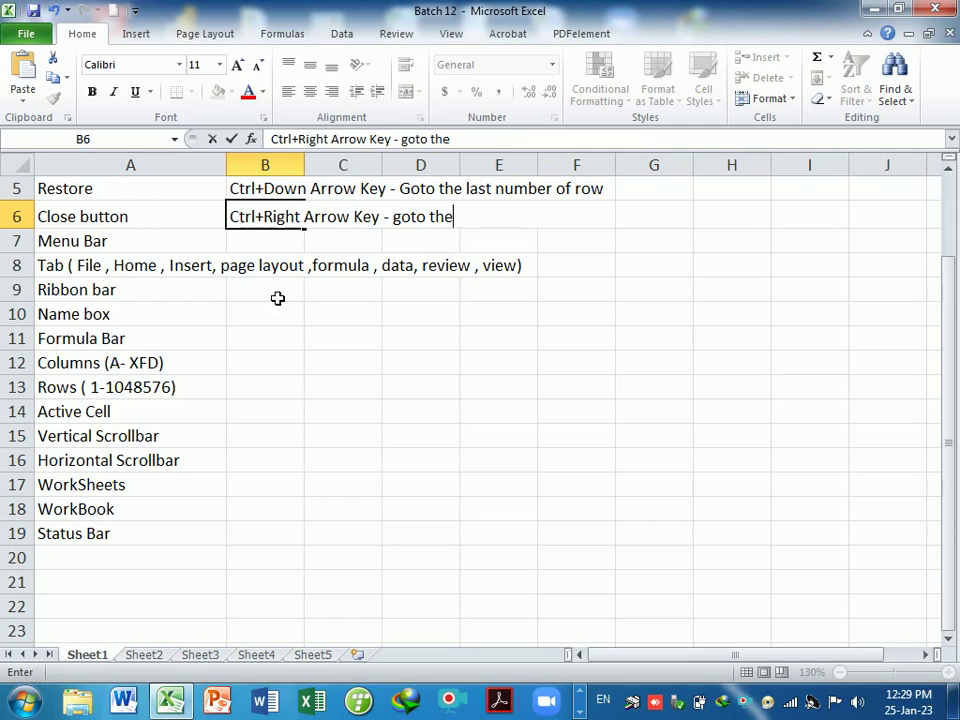
type(" last nubme")
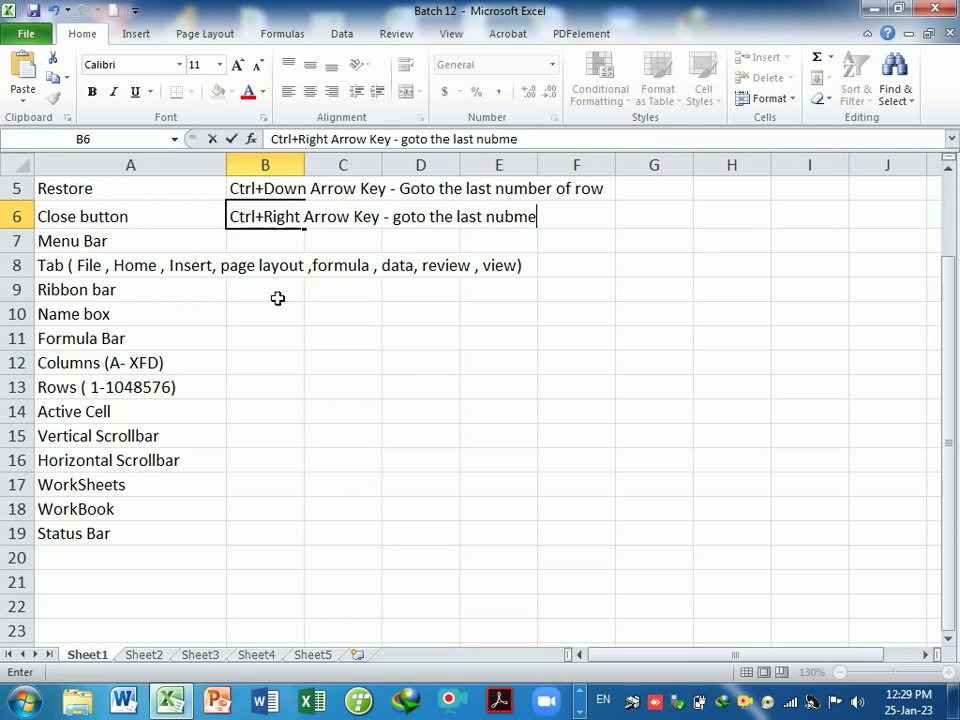
type("r of colum")
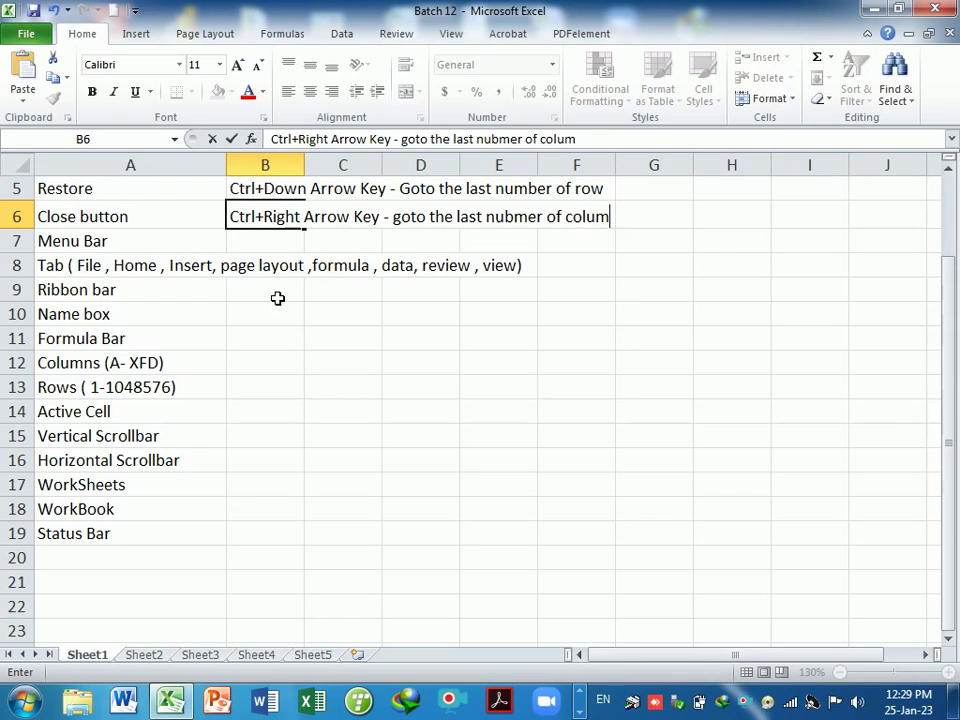
type("n")
key("Return")
scroll(276, 298, "up", 2)
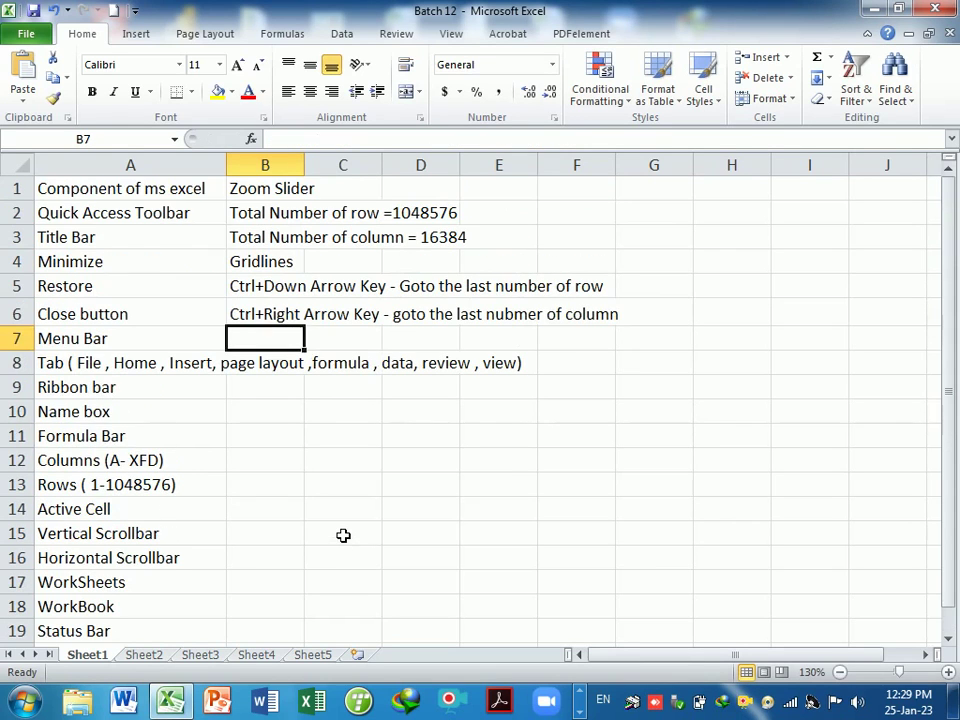
Step: Jump from F11 to the last column XFD with Ctrl+Right and select cells XFD1–XFD4
left_click(579, 446)
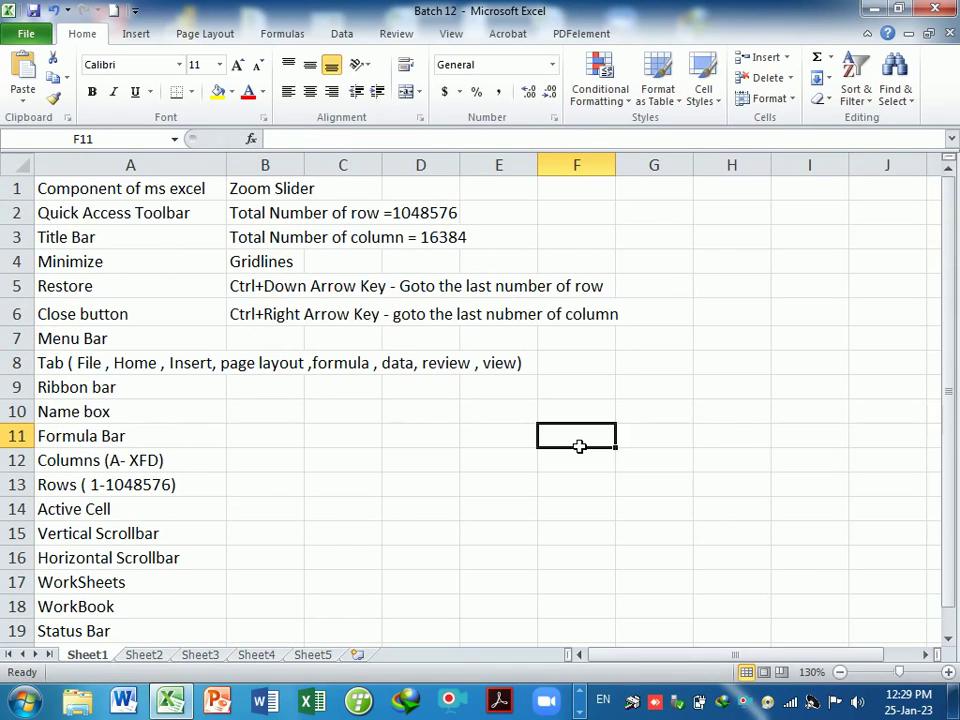
key("ctrl+Right")
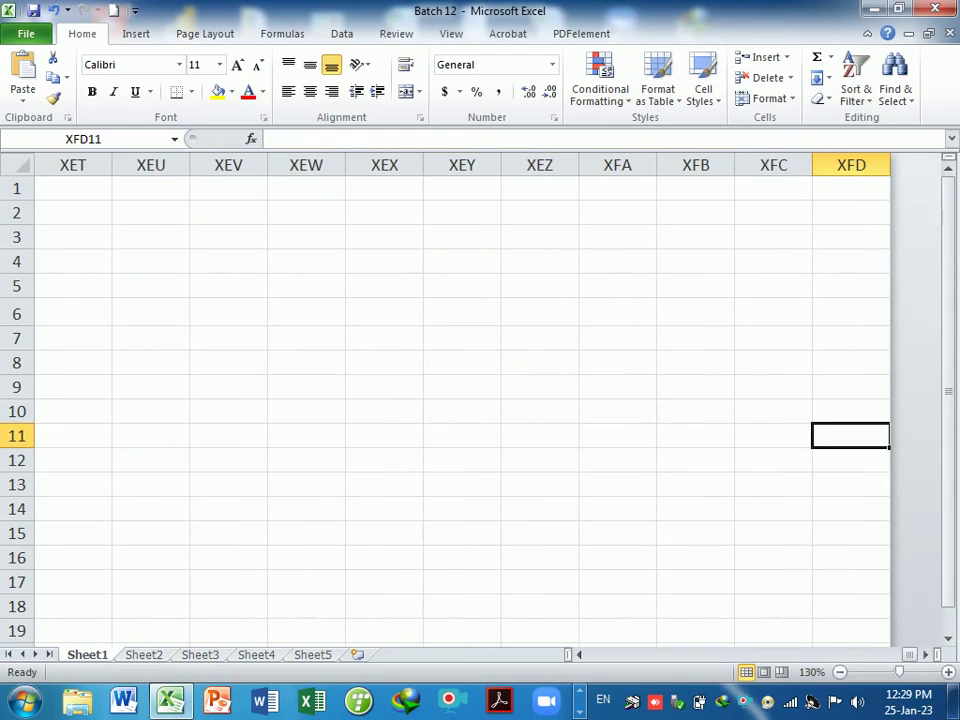
left_click(849, 196)
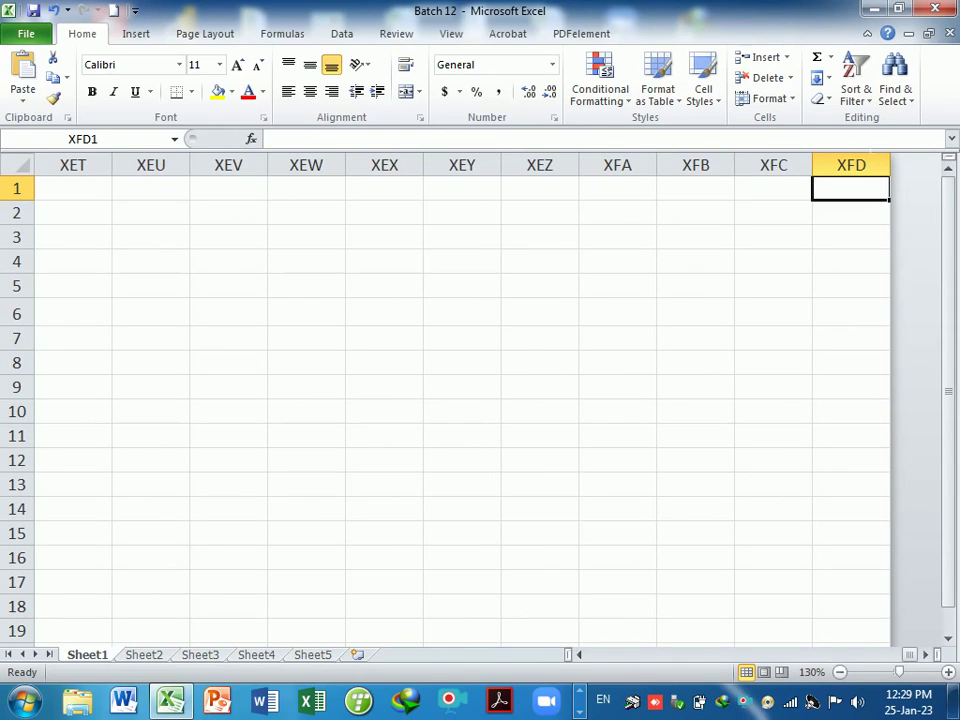
left_click(865, 225)
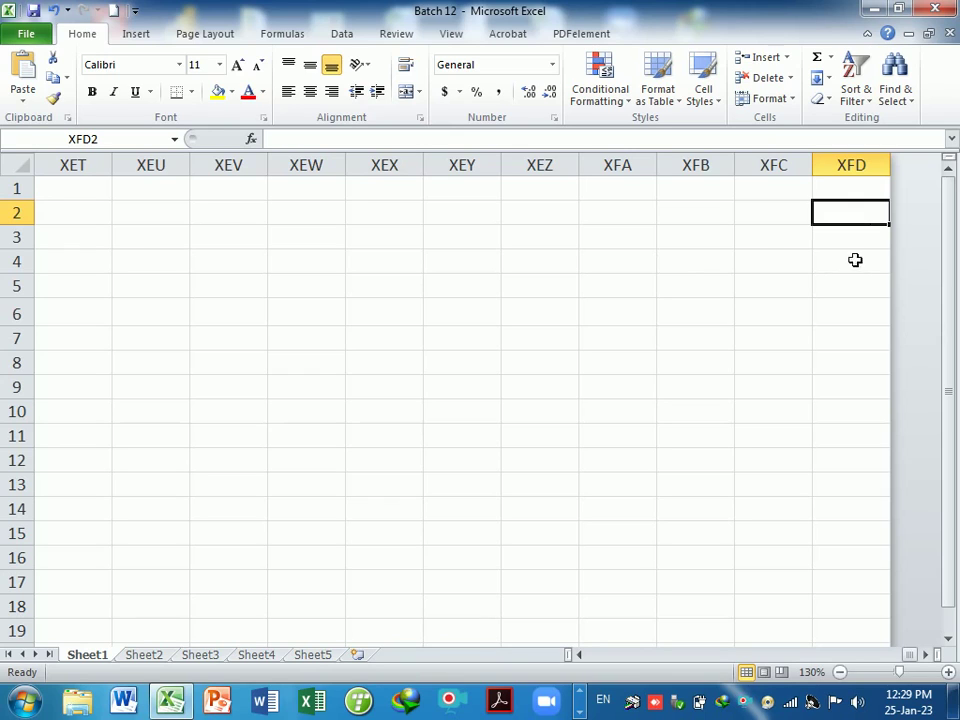
left_click(845, 267)
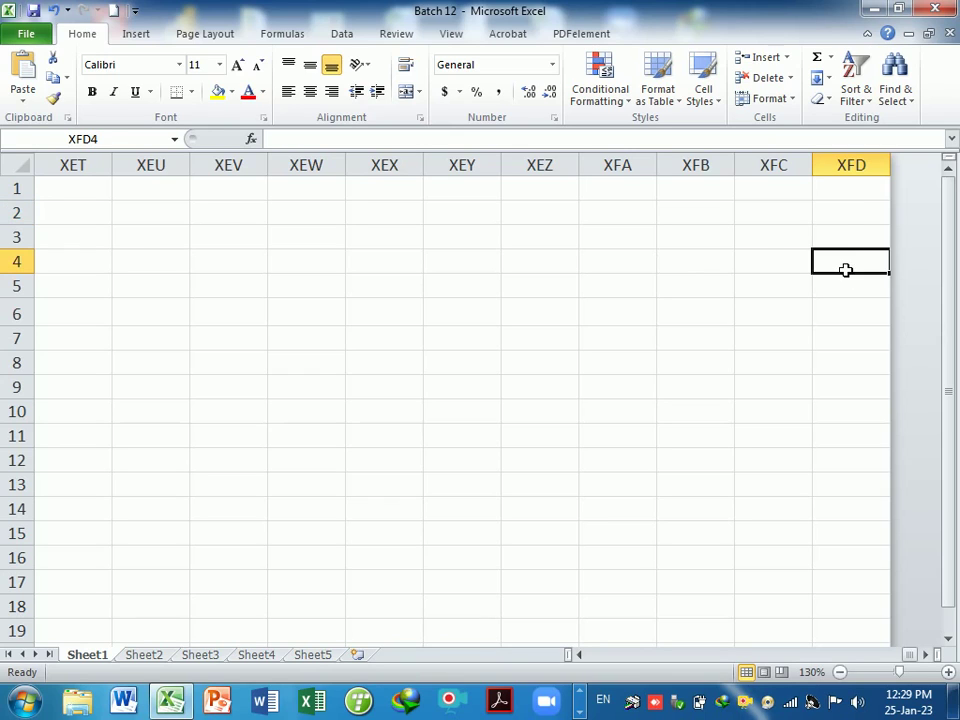
left_click(856, 200)
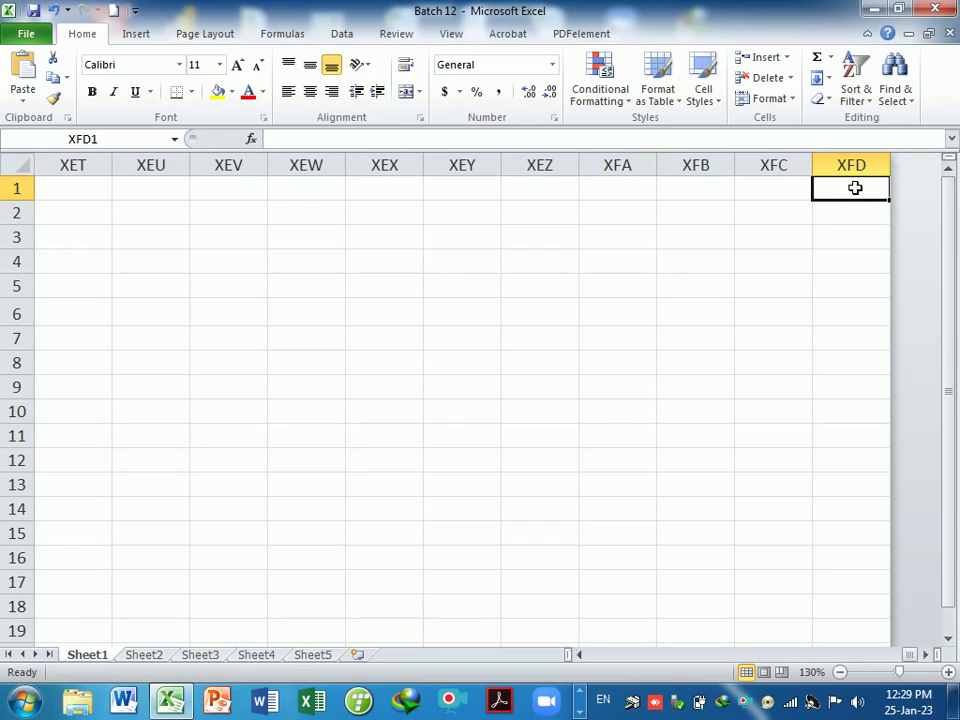
left_click(864, 187)
left_click(867, 236)
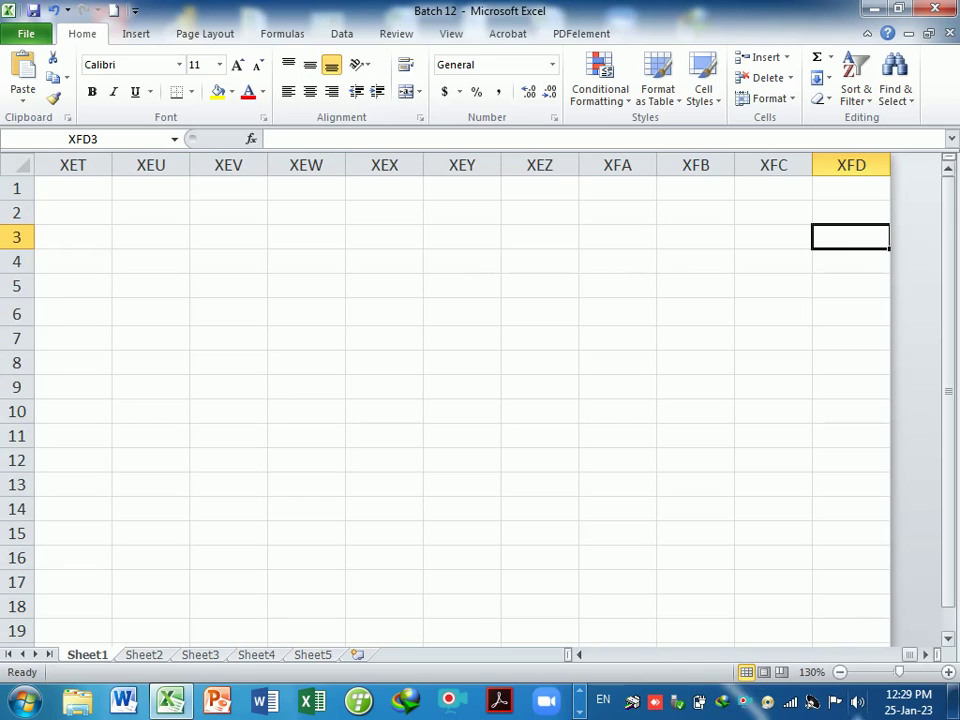
Step: Turn on R1C1 reference style in the Formulas options so columns are numbered to 16384
left_click(26, 34)
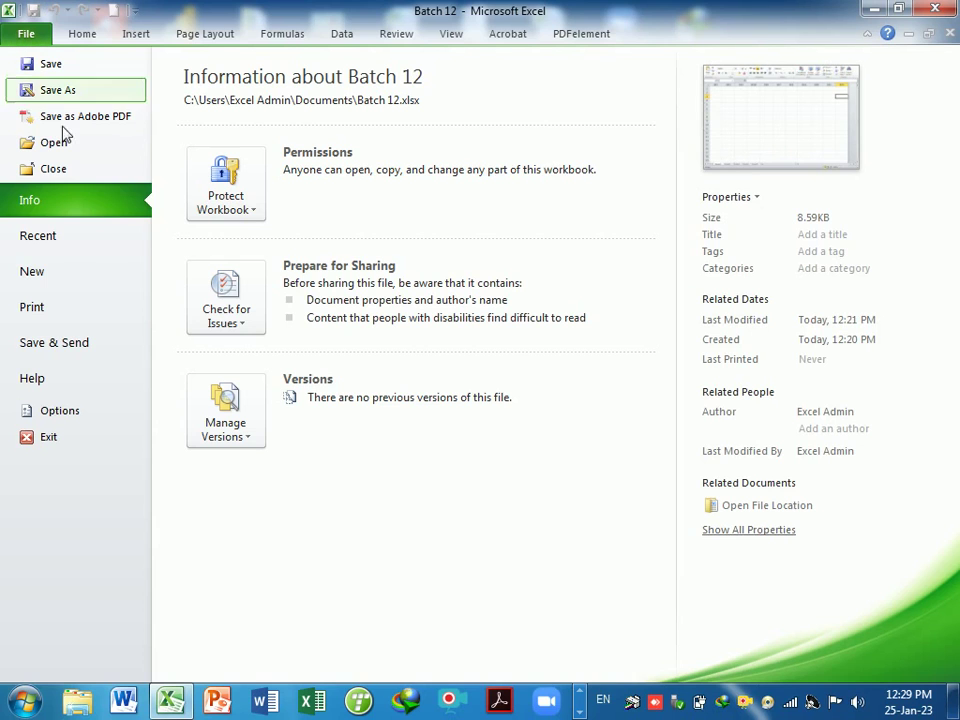
left_click(68, 420)
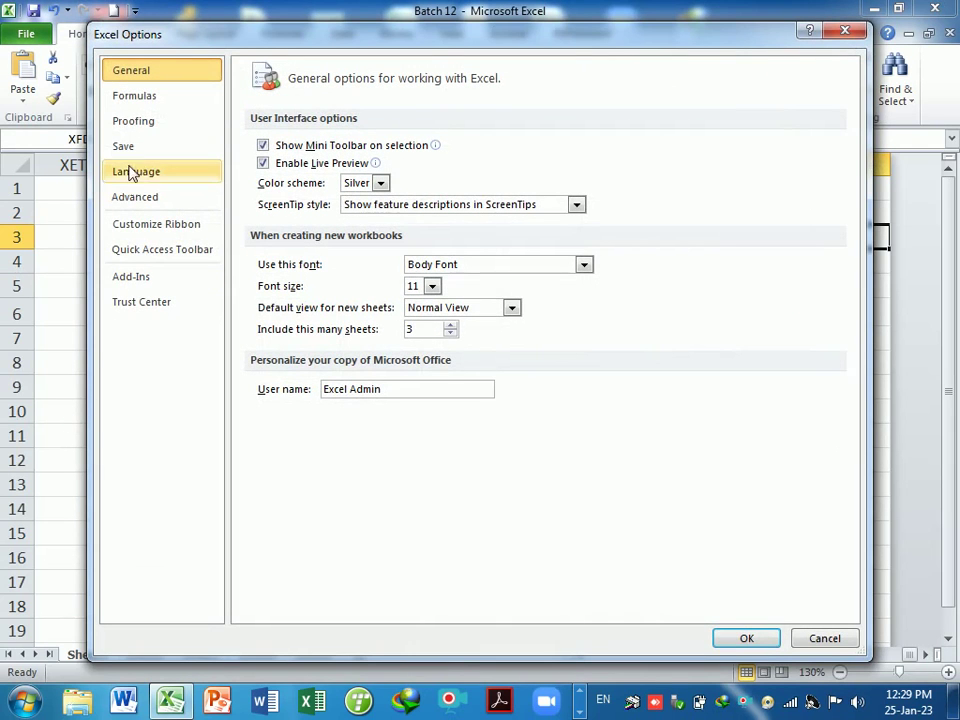
left_click(143, 100)
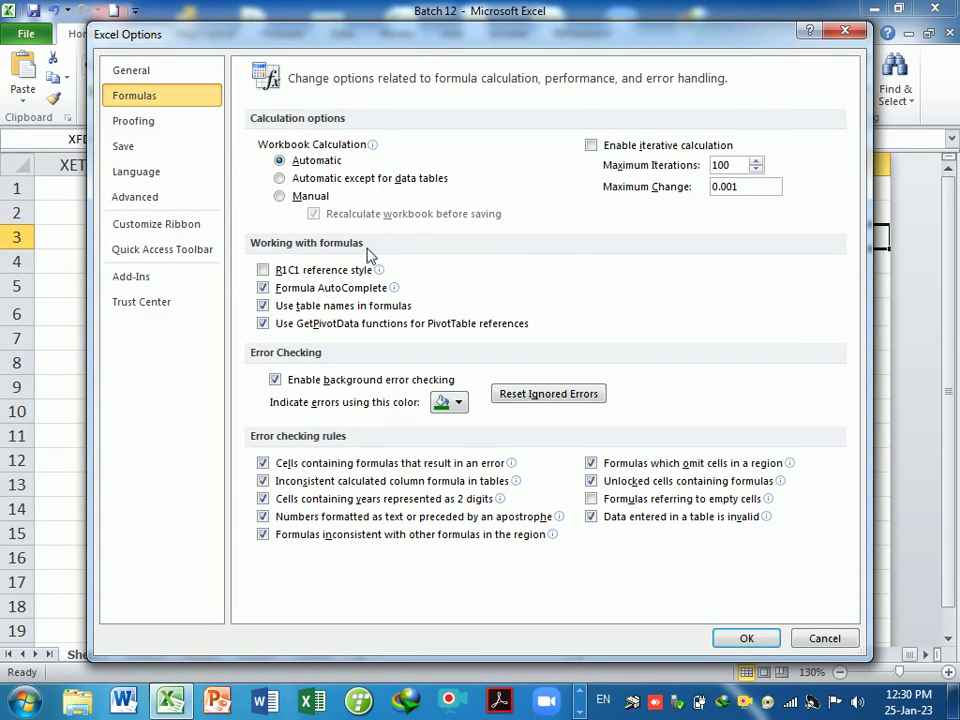
mouse_move(347, 276)
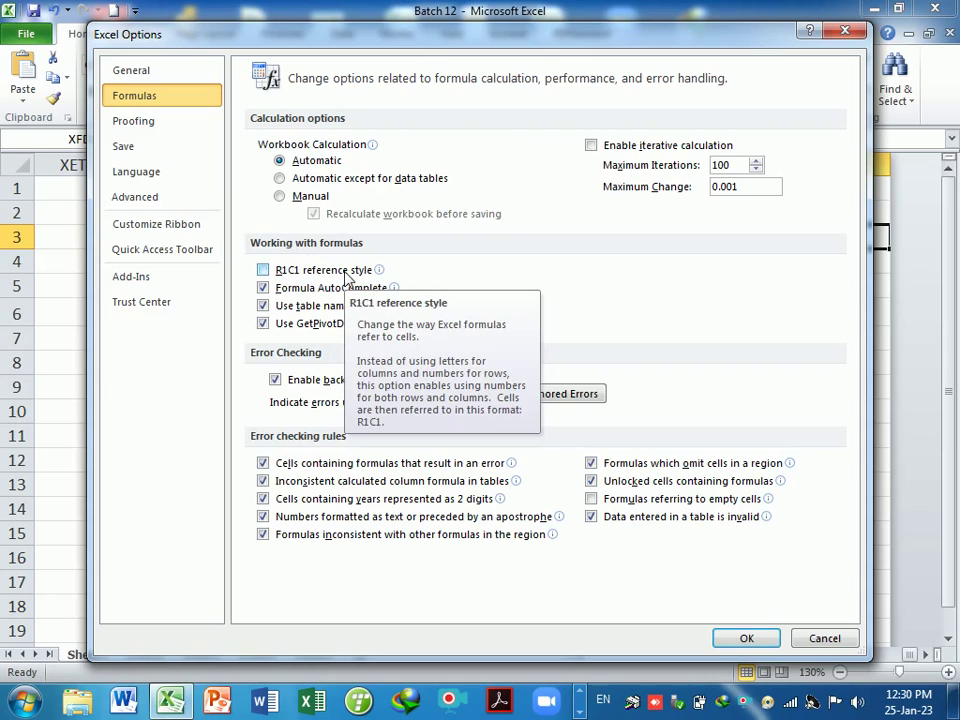
left_click(265, 271)
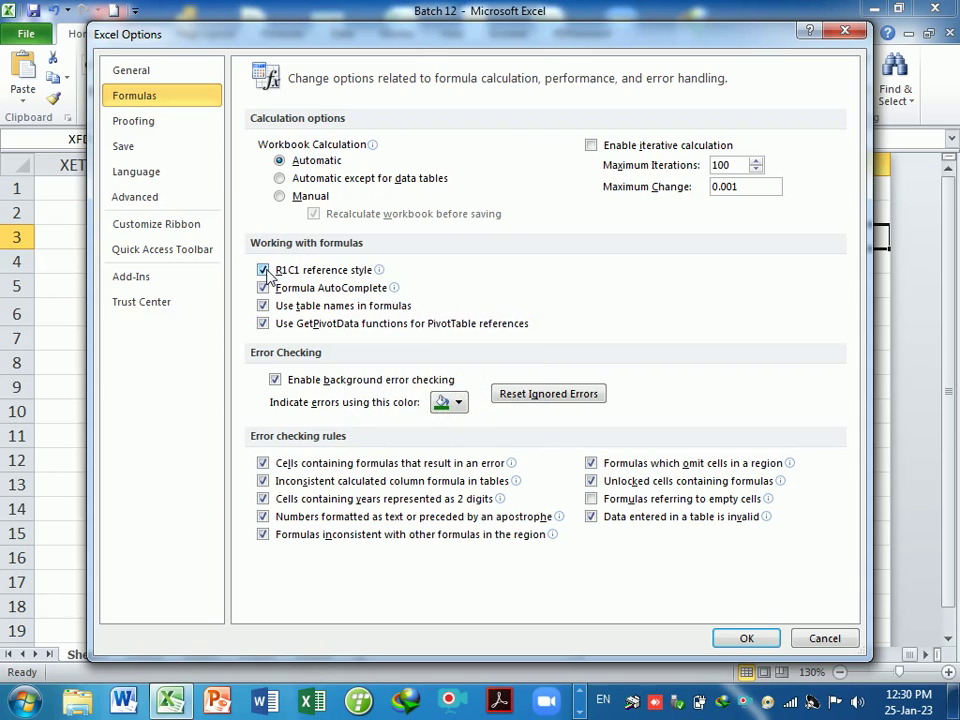
left_click(745, 637)
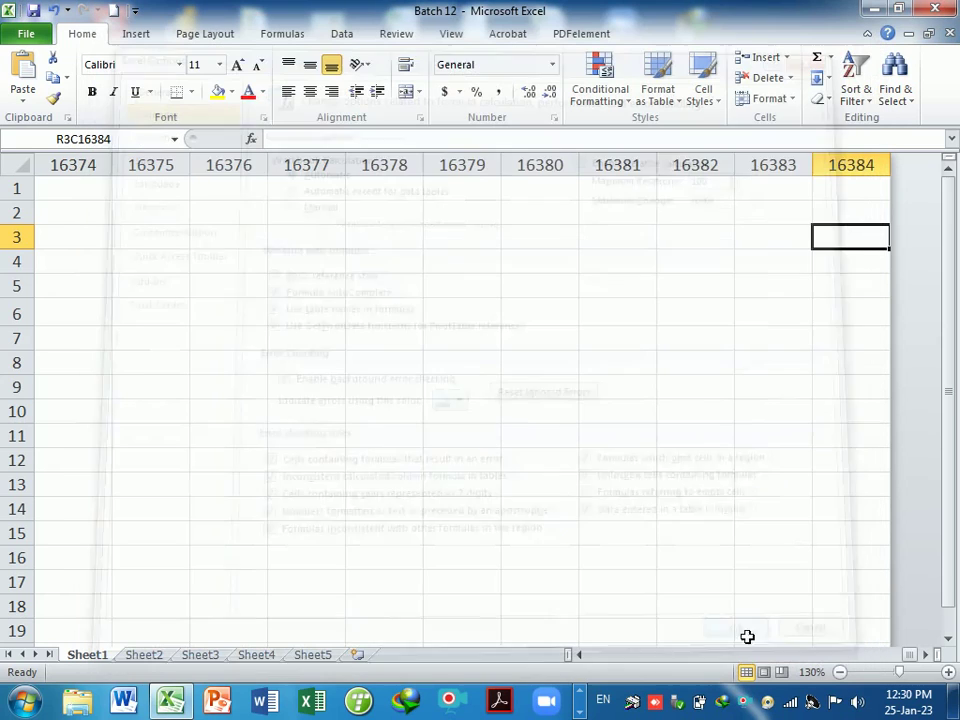
Step: Select cells R6C16383 and R2C16384, then go to the Batch 12 File Info page
left_click(811, 313)
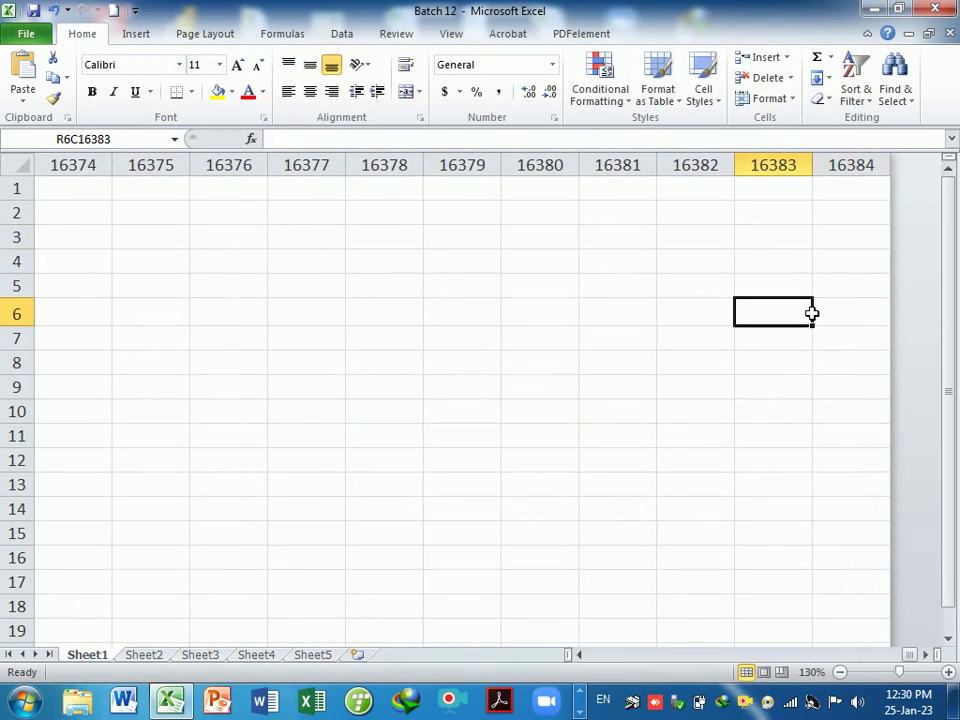
left_click(862, 222)
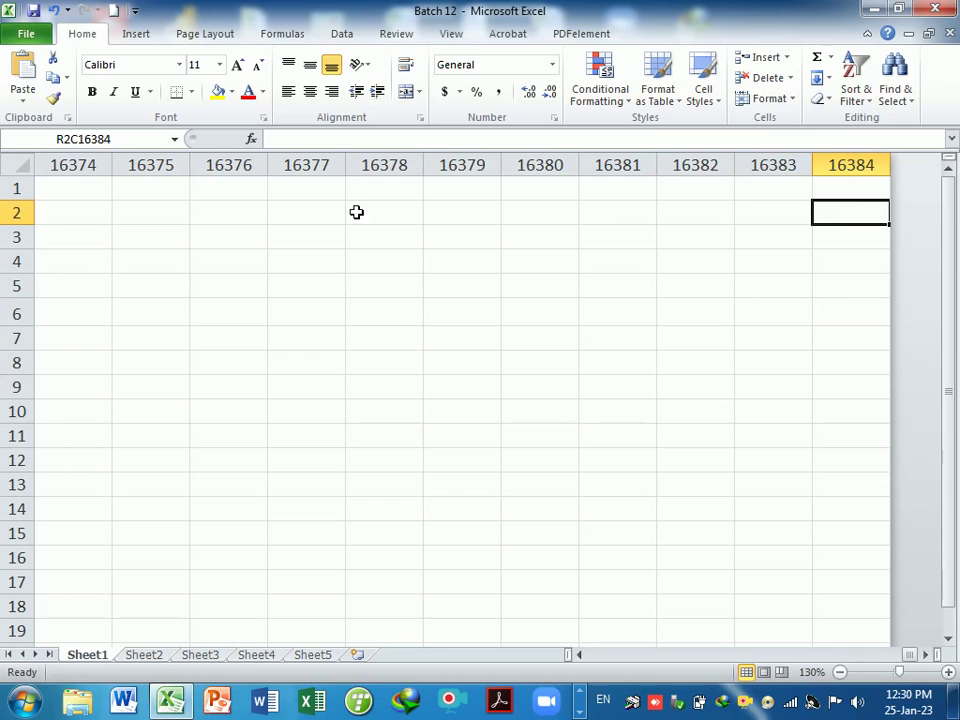
left_click(26, 33)
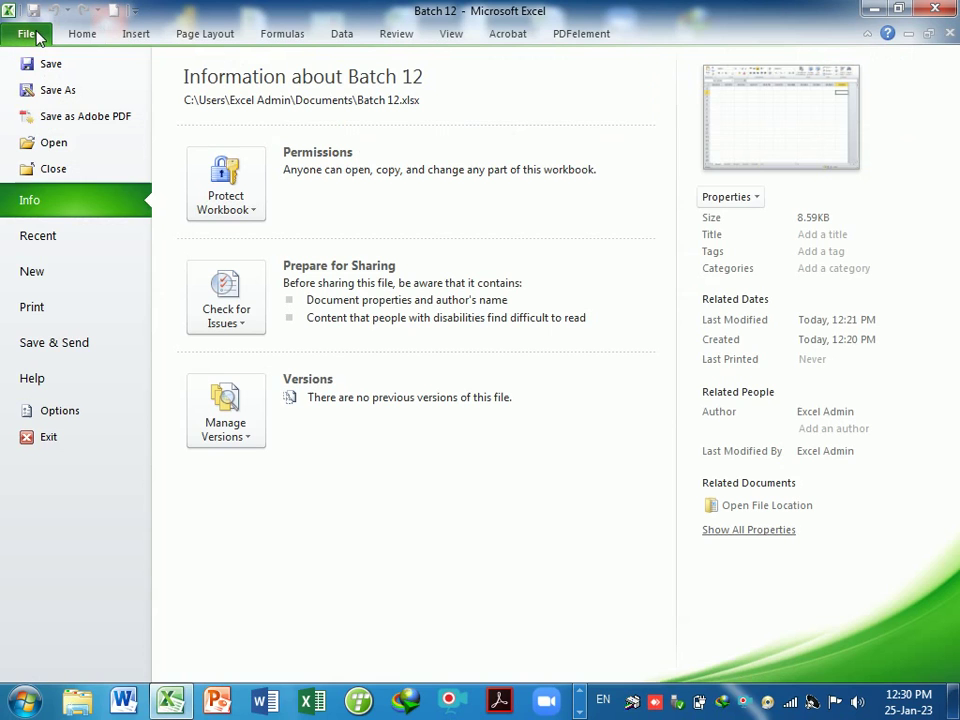
Step: Turn off R1C1 reference style in the Formulas options so columns show letters again
left_click(58, 416)
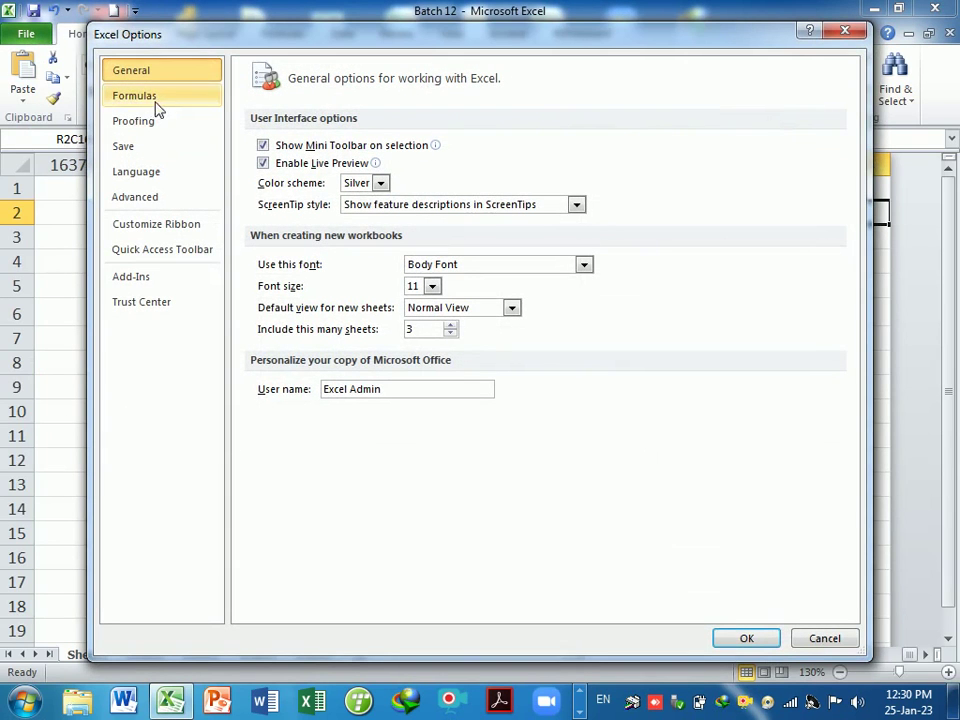
left_click(152, 100)
left_click(263, 271)
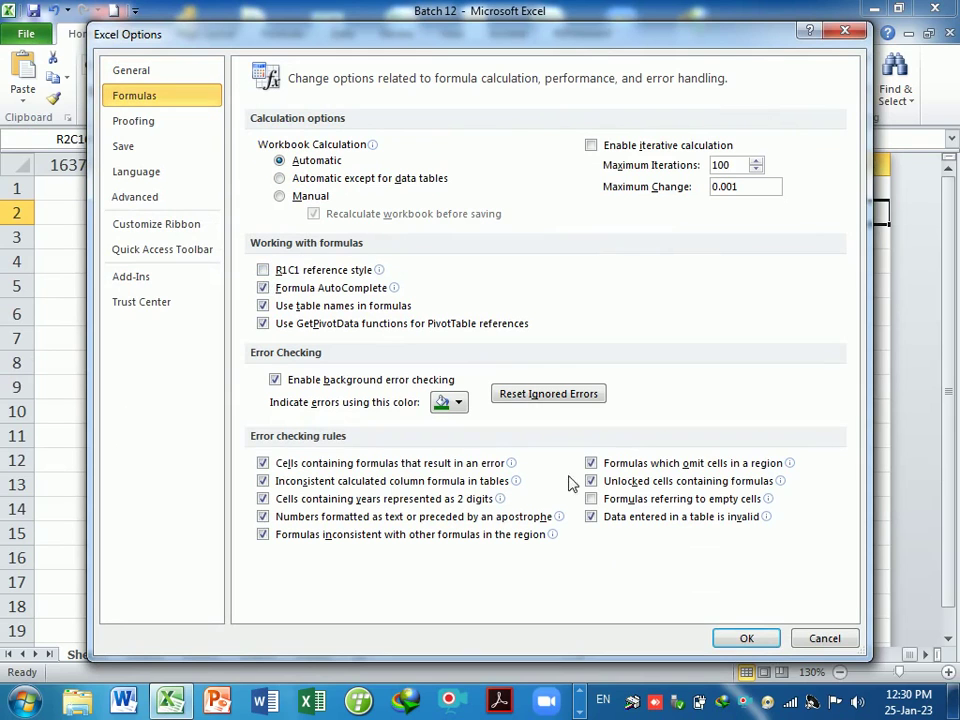
left_click(740, 638)
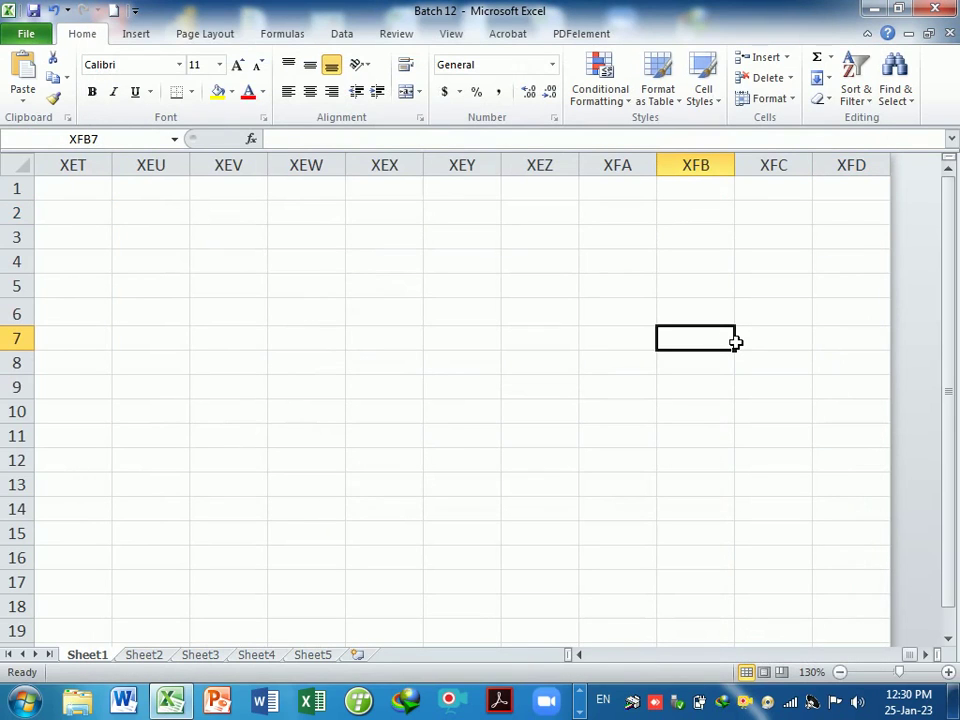
Step: Return to column A with Ctrl+Left, then make C7, D10, F9, B7, C11 and D12 active
key("ctrl+Left")
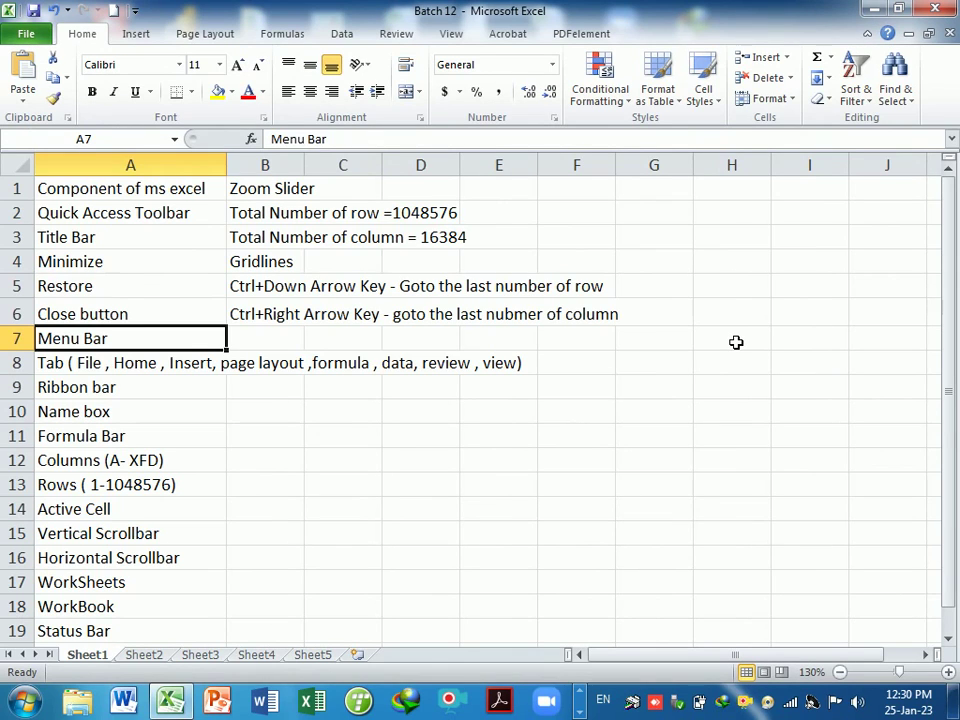
key("Right")
key("Right")
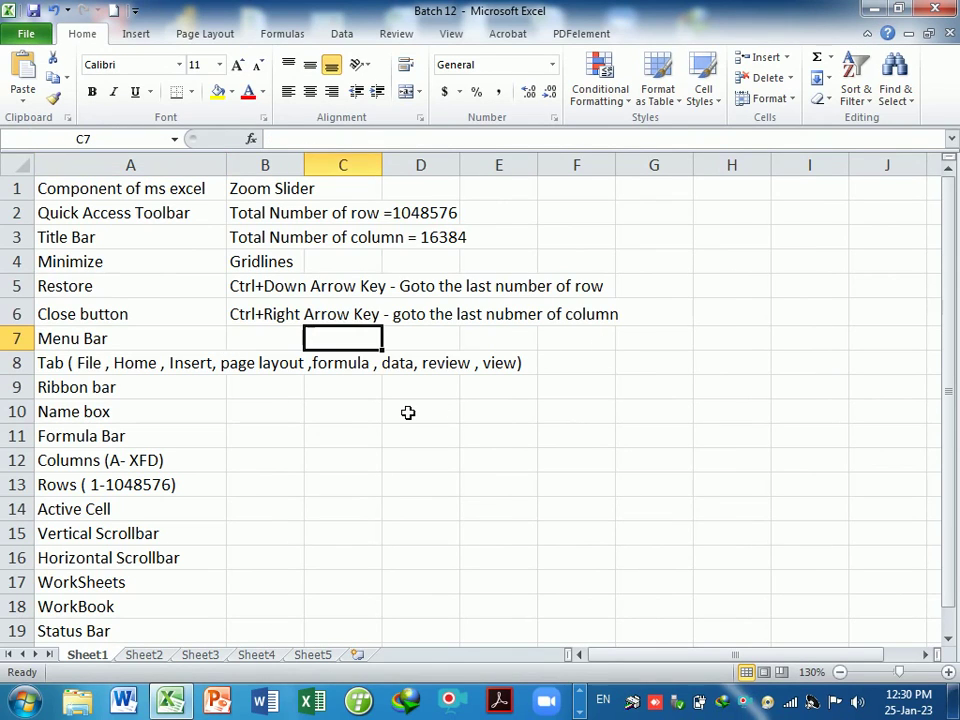
left_click(402, 412)
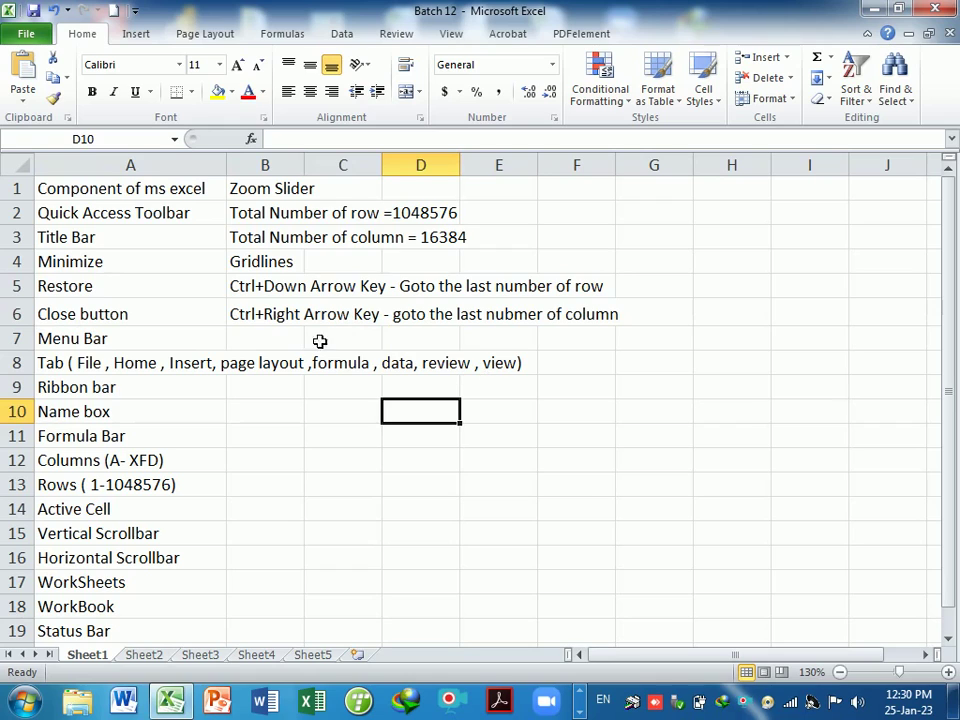
left_click(568, 399)
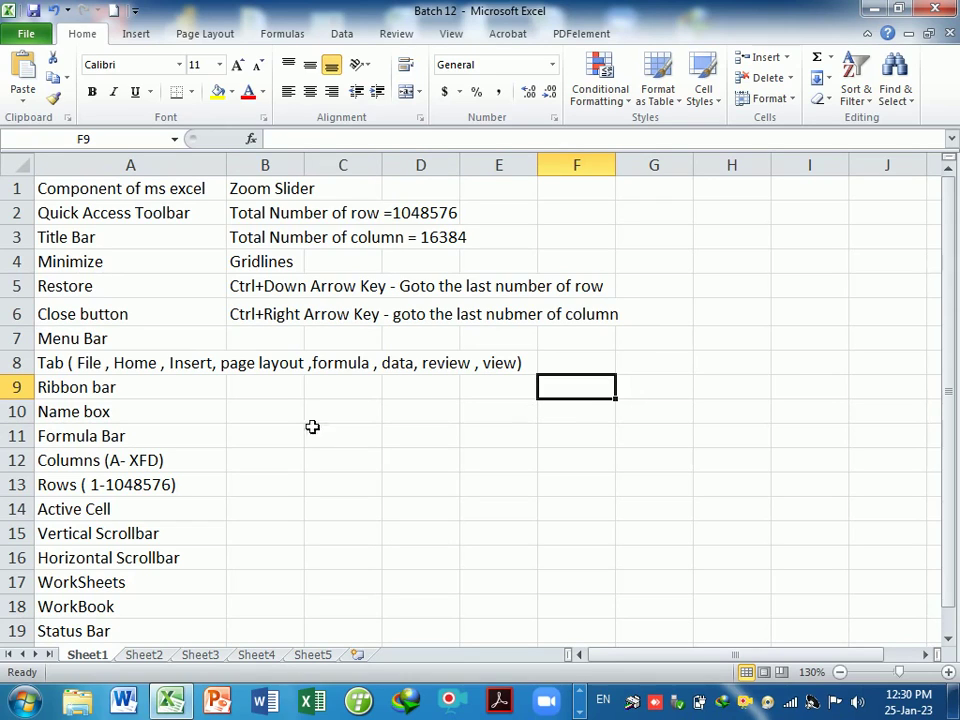
left_click(284, 346)
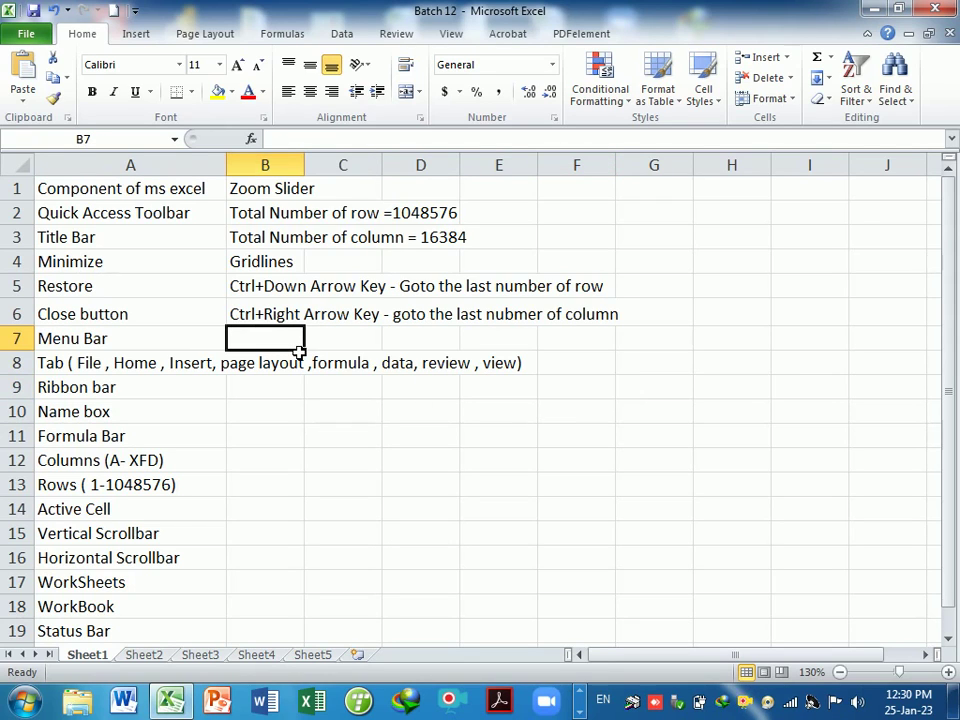
left_click(316, 437)
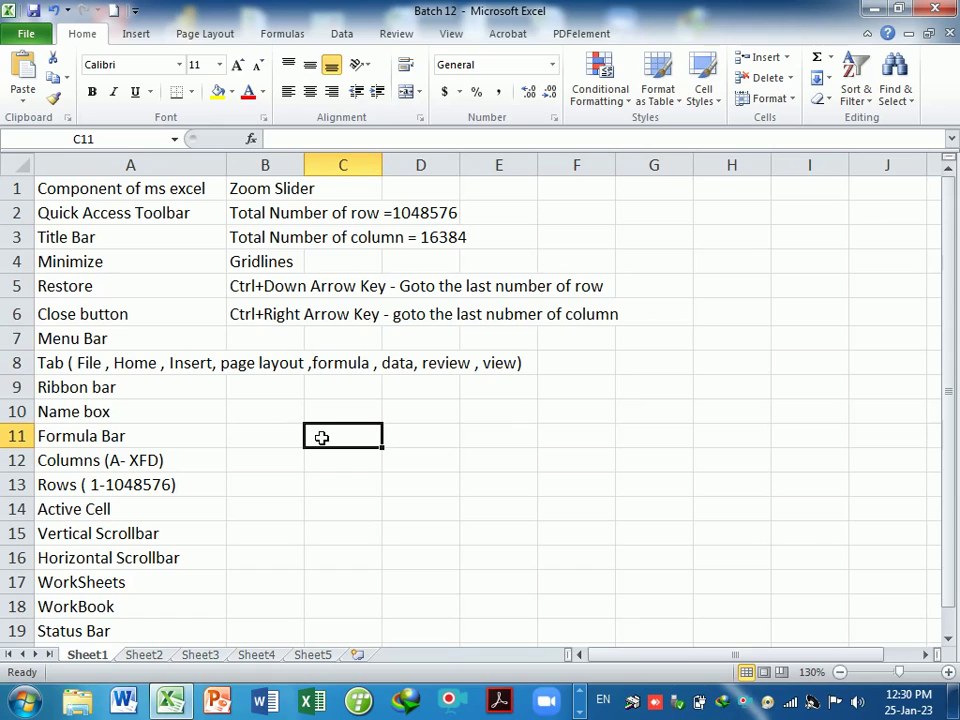
left_click(403, 467)
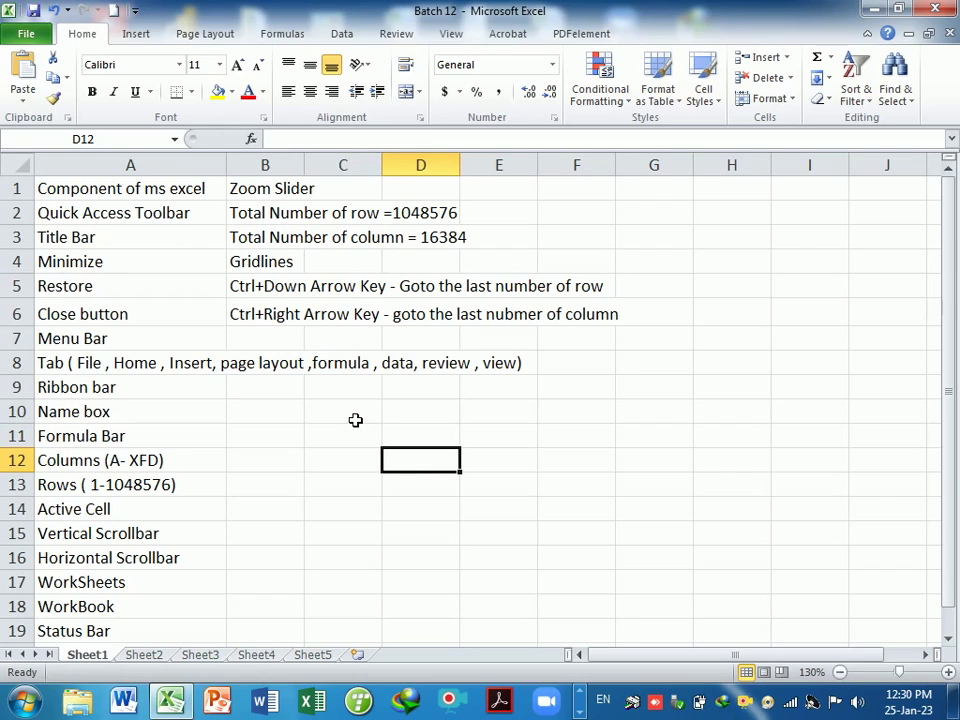
Step: Enter Version in B10 followed by 2003, 2007, 2010 and 2013 across row 10
left_click(298, 416)
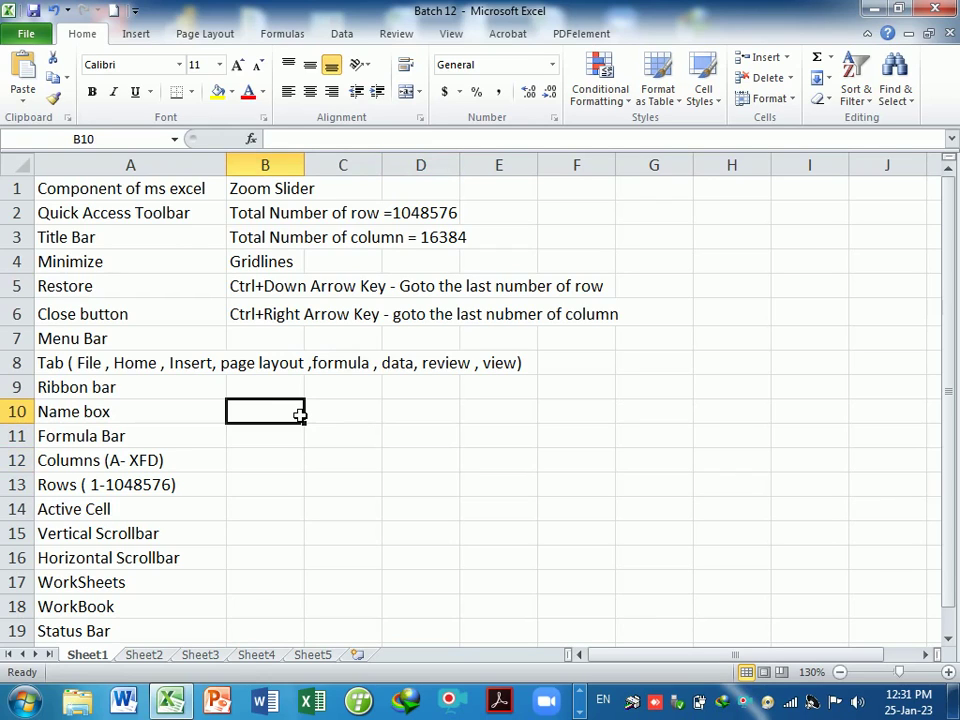
type("Ver")
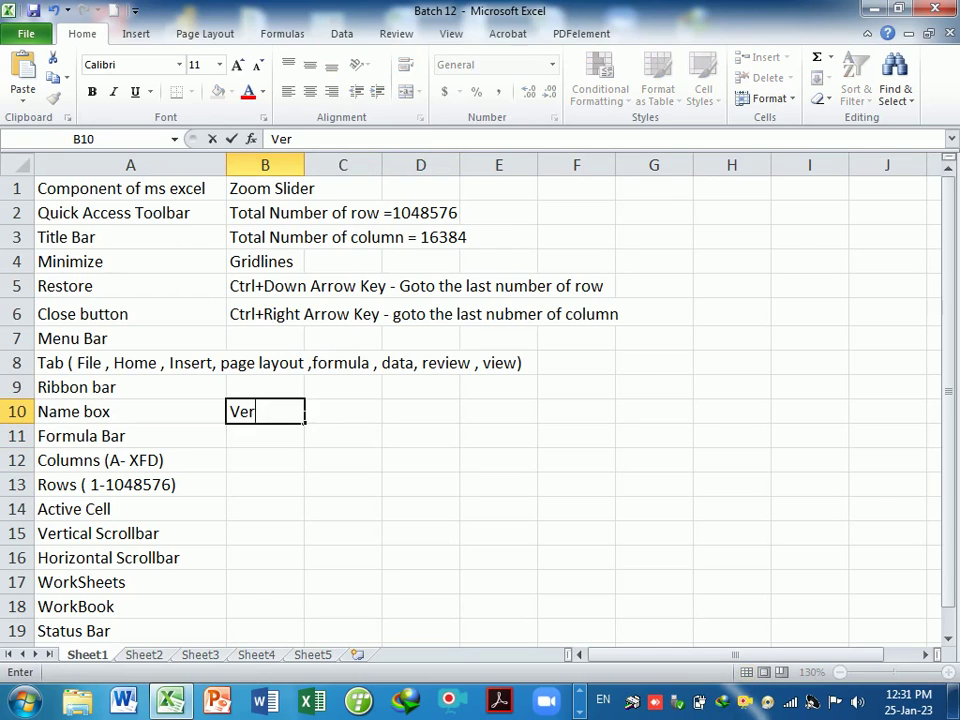
type("sion")
key("Tab")
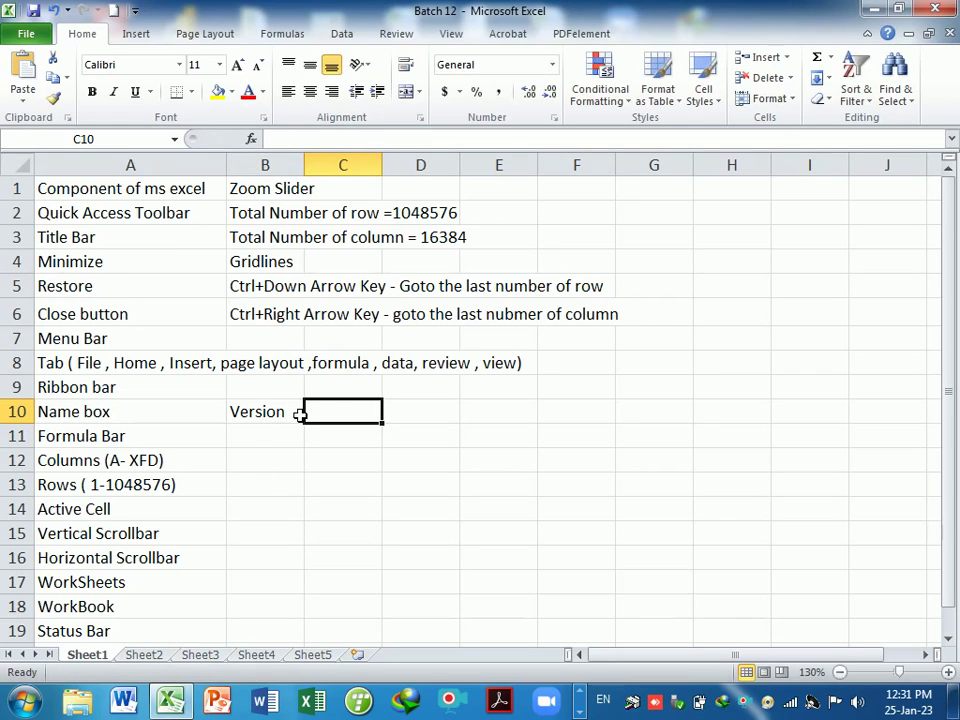
type("200")
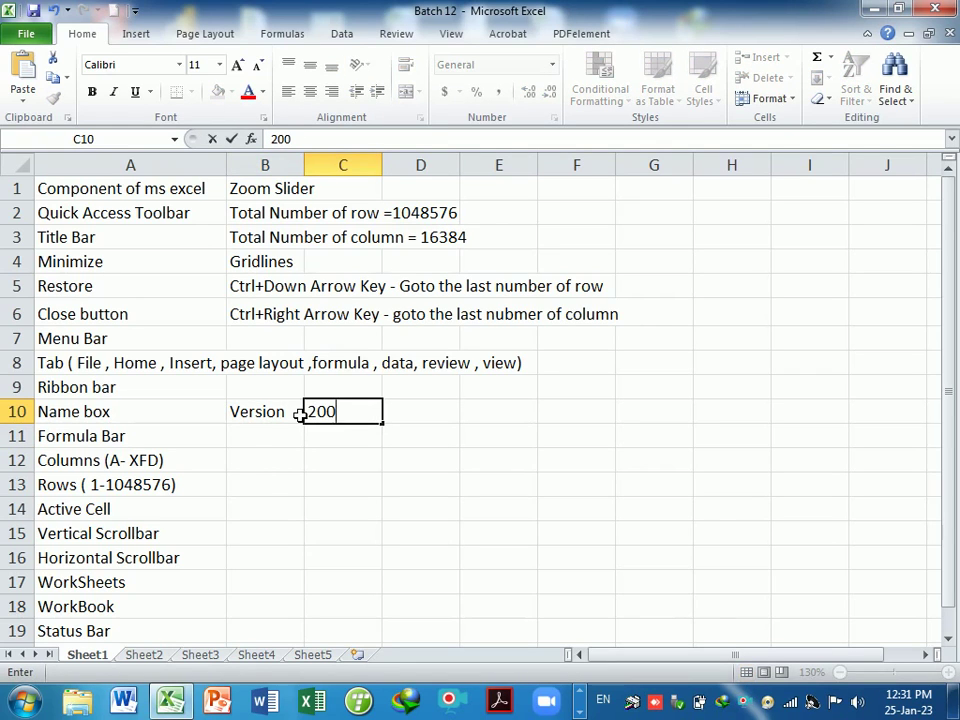
type("3")
key("Tab")
type("201")
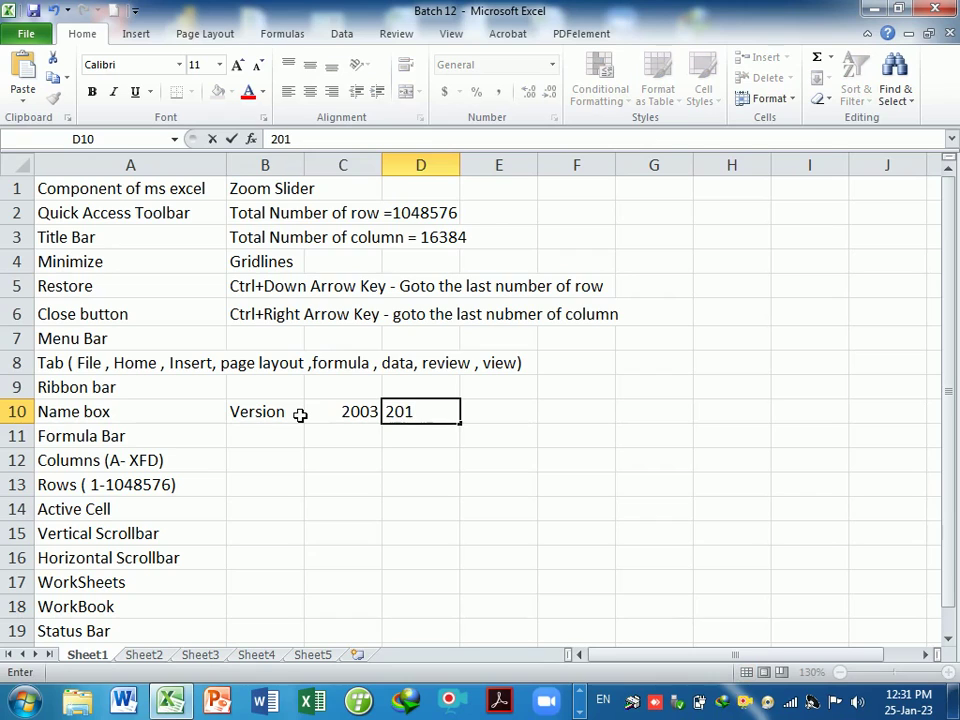
key("BackSpace")
type("07")
key("Tab")
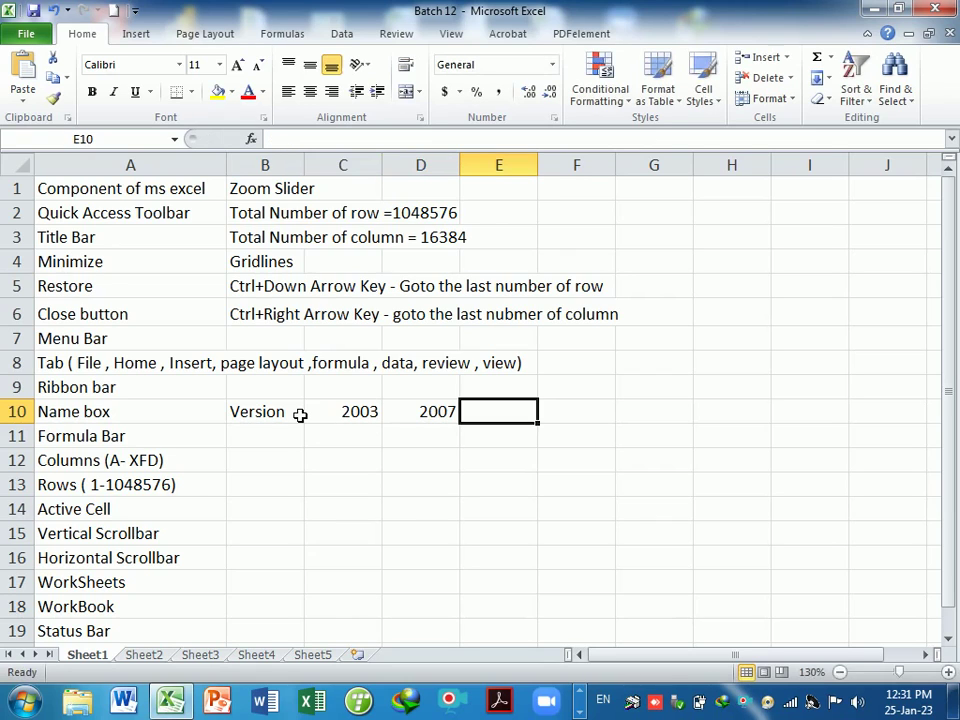
type("2010")
key("Tab")
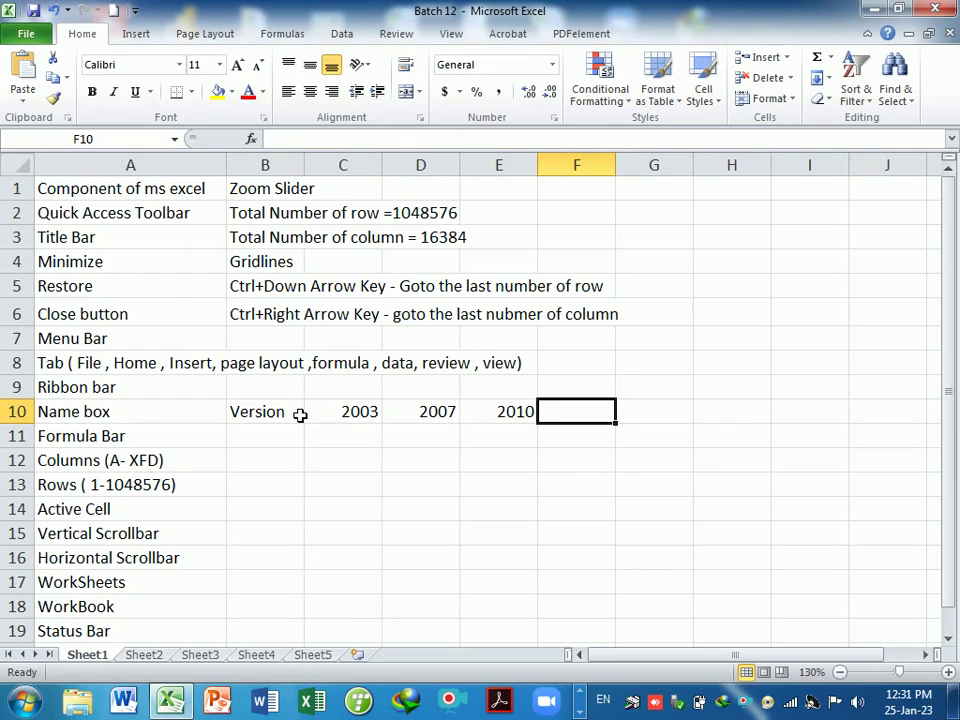
type("2013")
key("Tab")
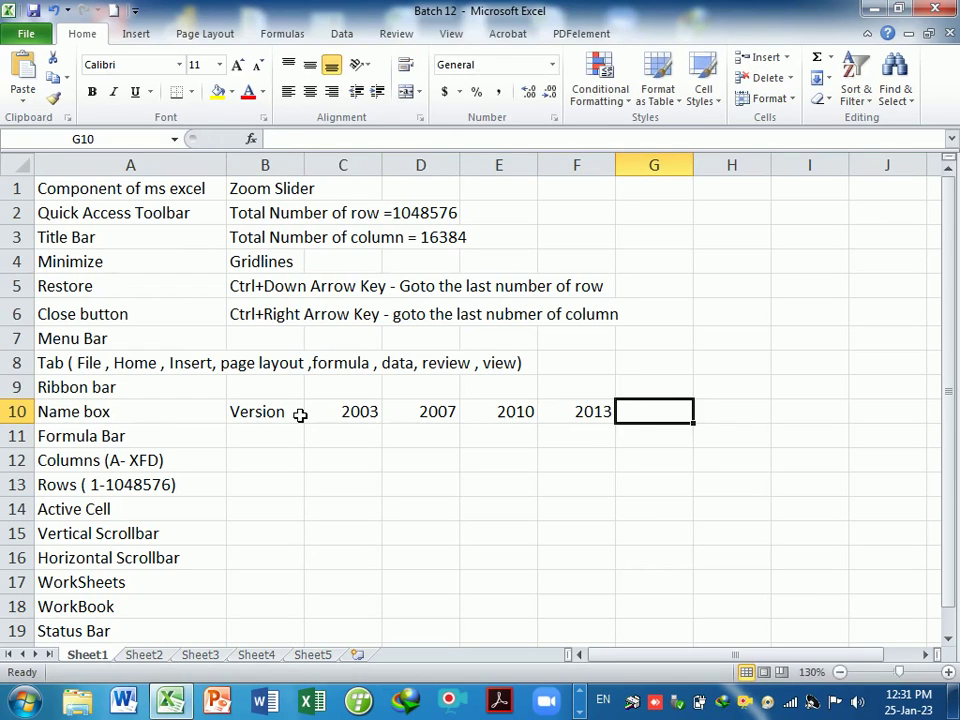
Step: Continue row 10 with 2016, 2019, 2021 and 356 in G10–J10
type("3201")
key("BackSpace")
key("BackSpace")
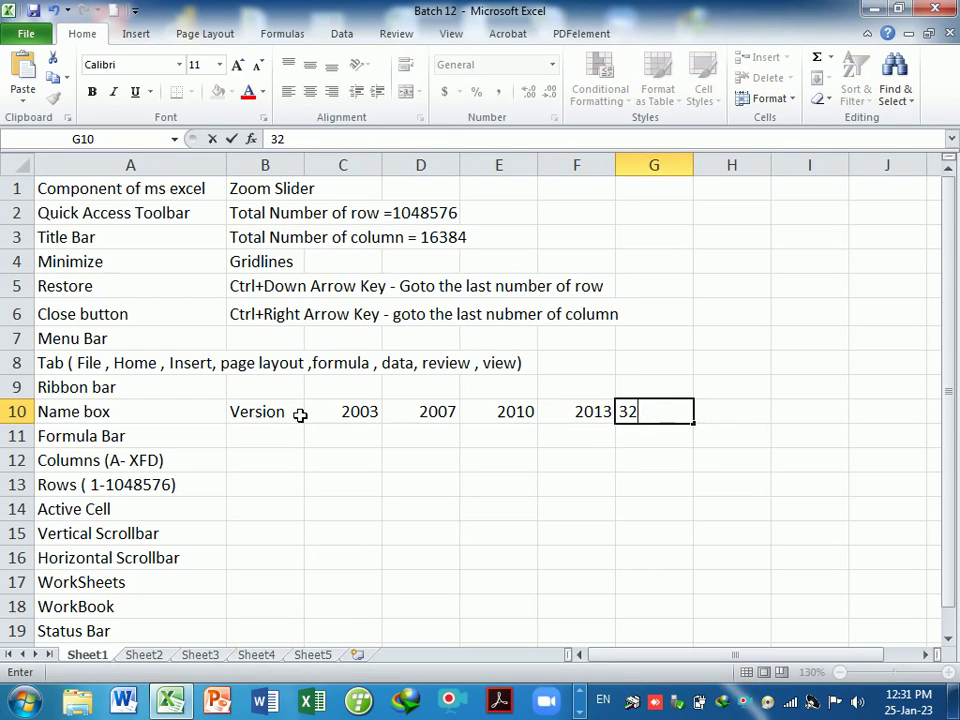
key("BackSpace")
key("BackSpace")
type("2016")
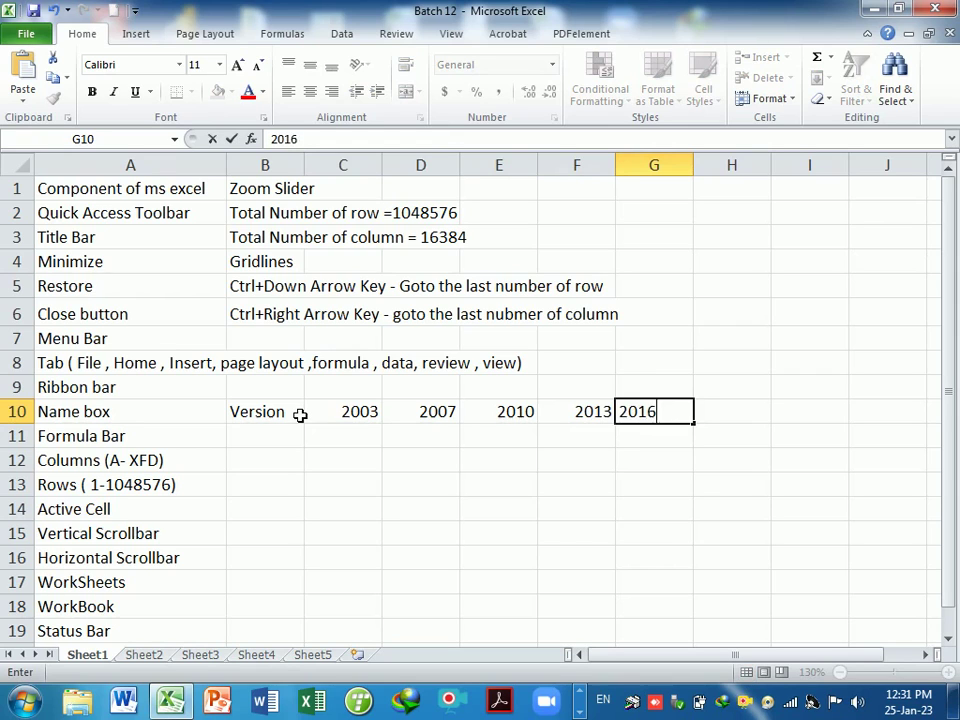
key("Tab")
type("2019")
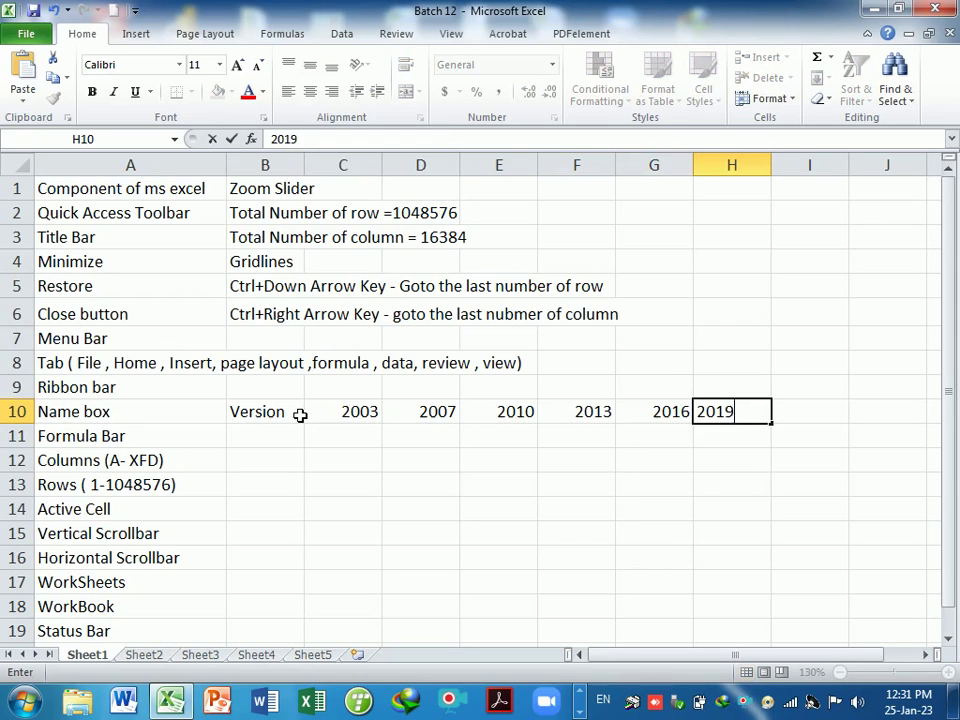
key("Tab")
type("20")
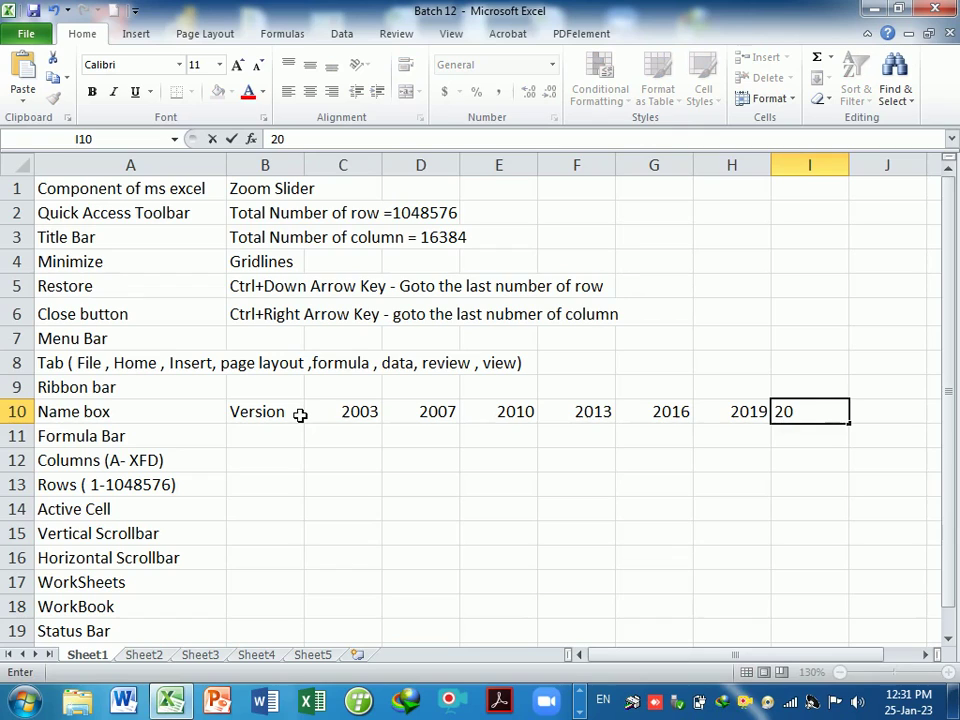
type("21")
key("Tab")
type("3")
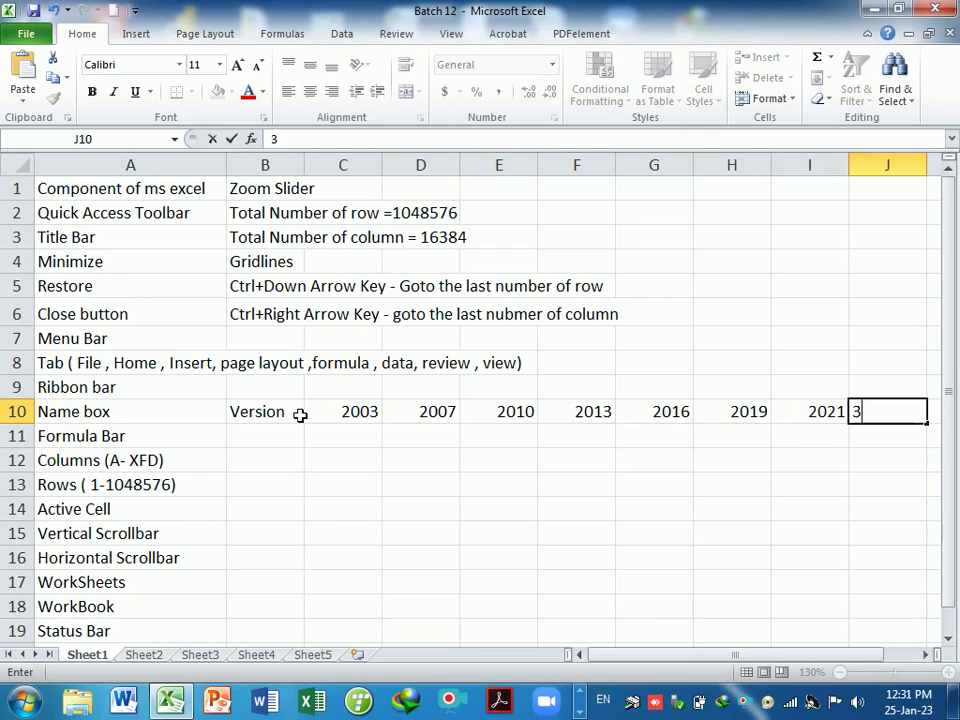
key("BackSpace")
type("356")
key("Return")
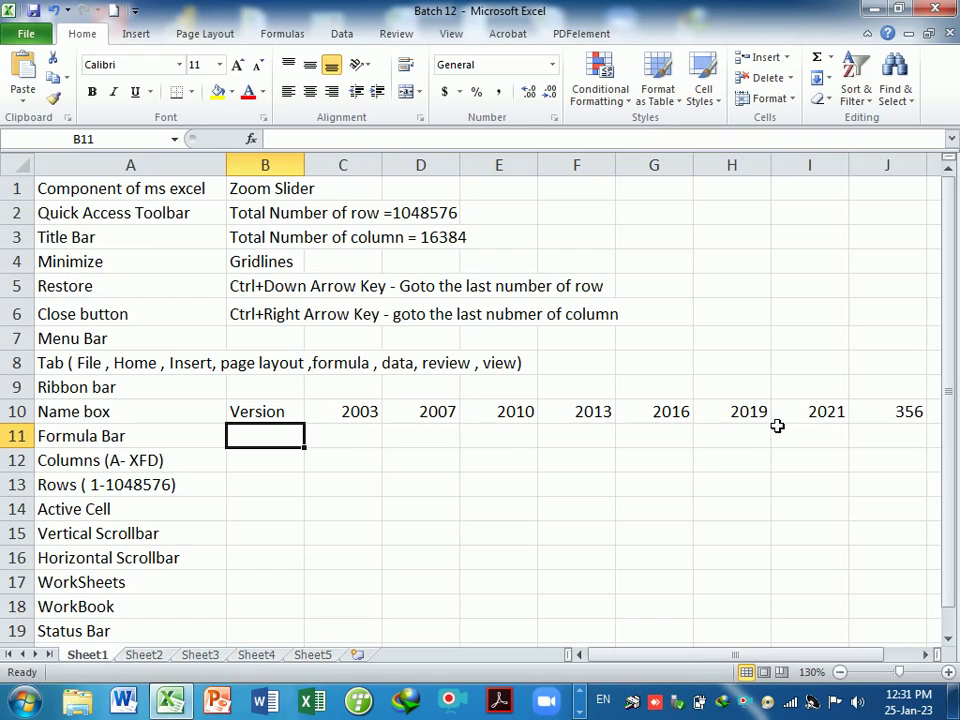
left_click_drag(792, 419, 813, 557)
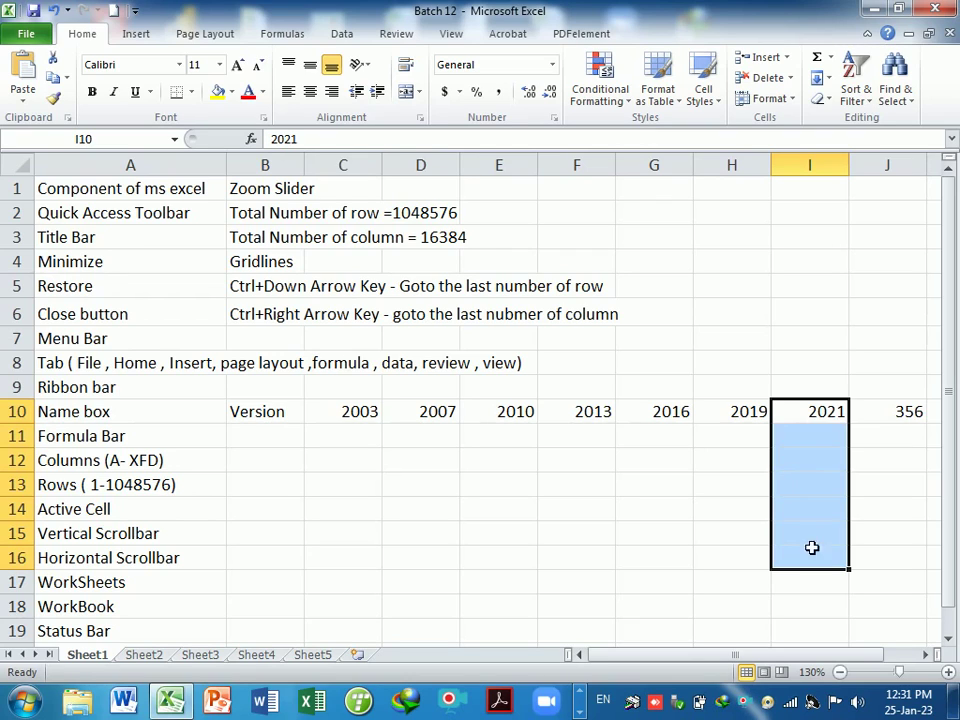
left_click_drag(739, 417, 361, 428)
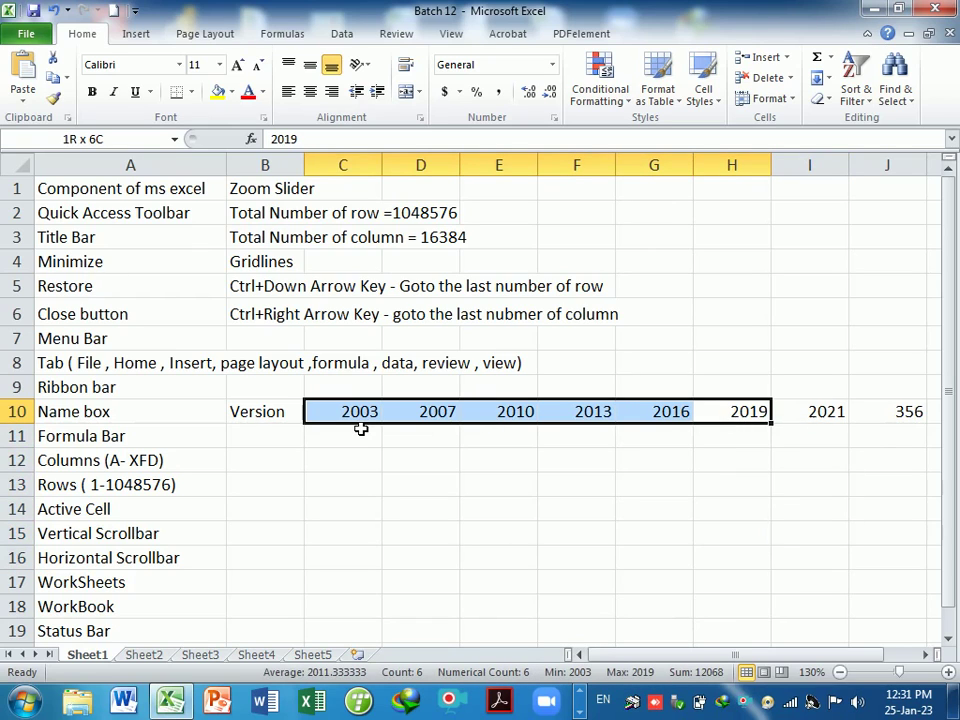
left_click(806, 420)
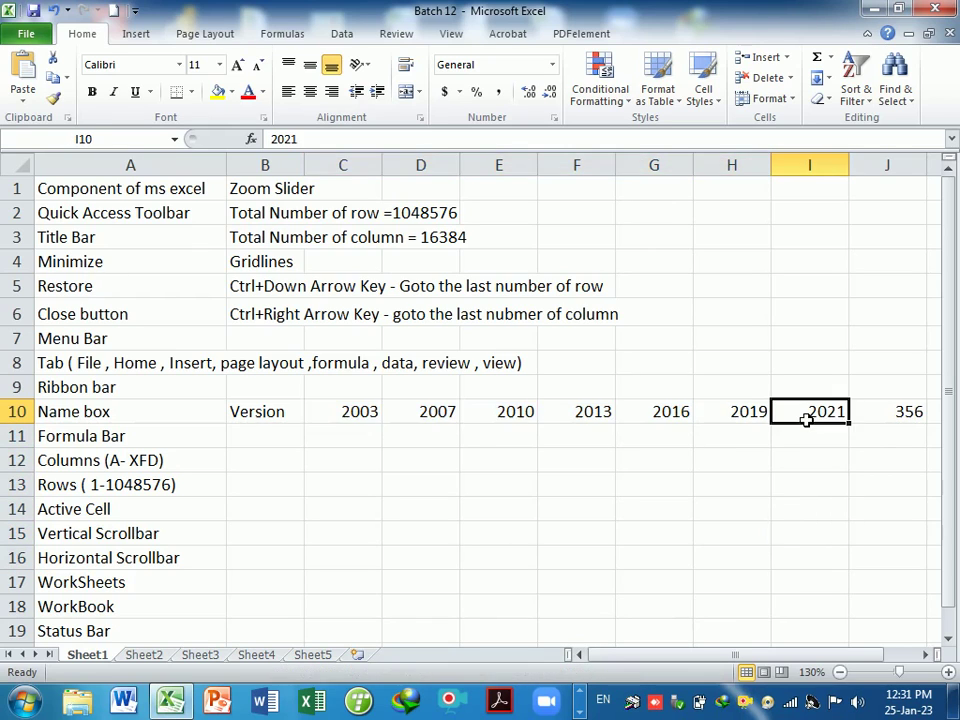
left_click(908, 420)
left_click_drag(821, 420, 859, 414)
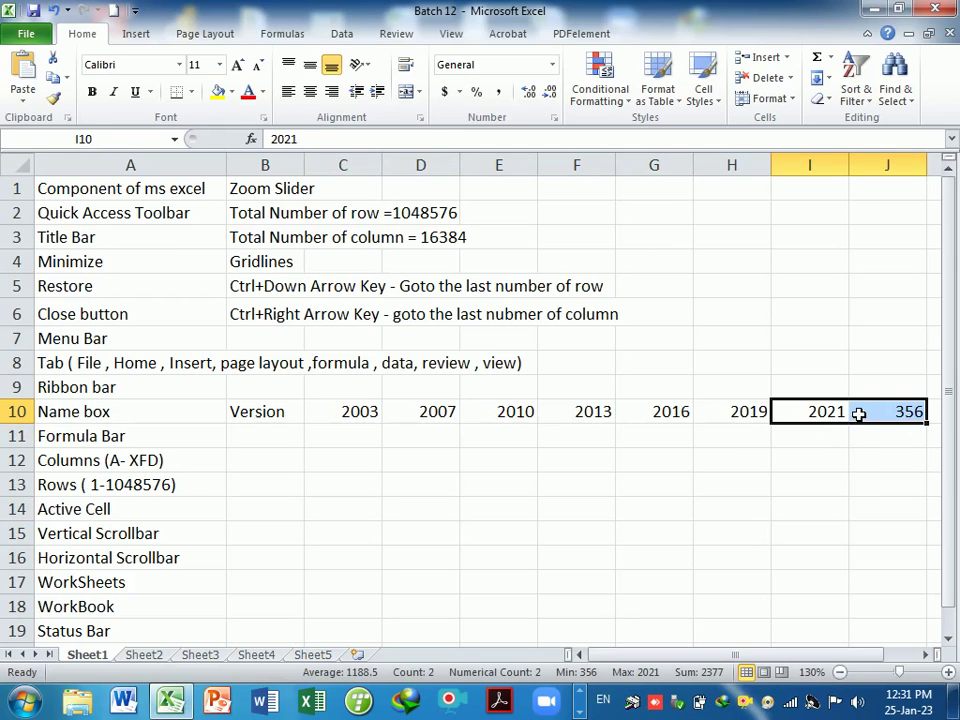
left_click(739, 508)
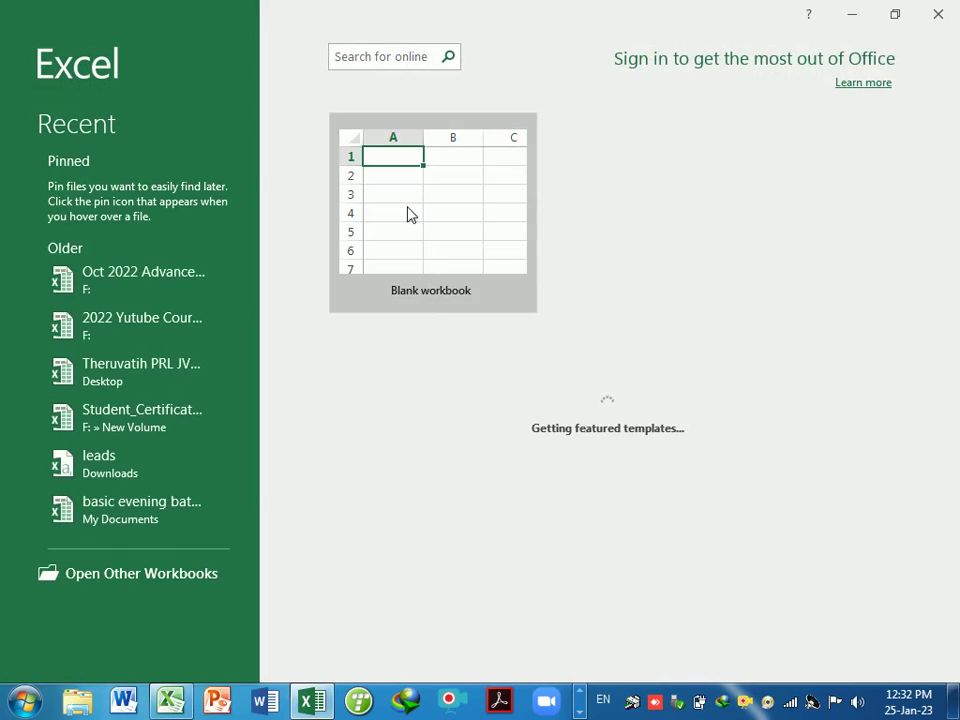
Step: Close the empty Book1 workbook in Excel 2019
left_click(425, 216)
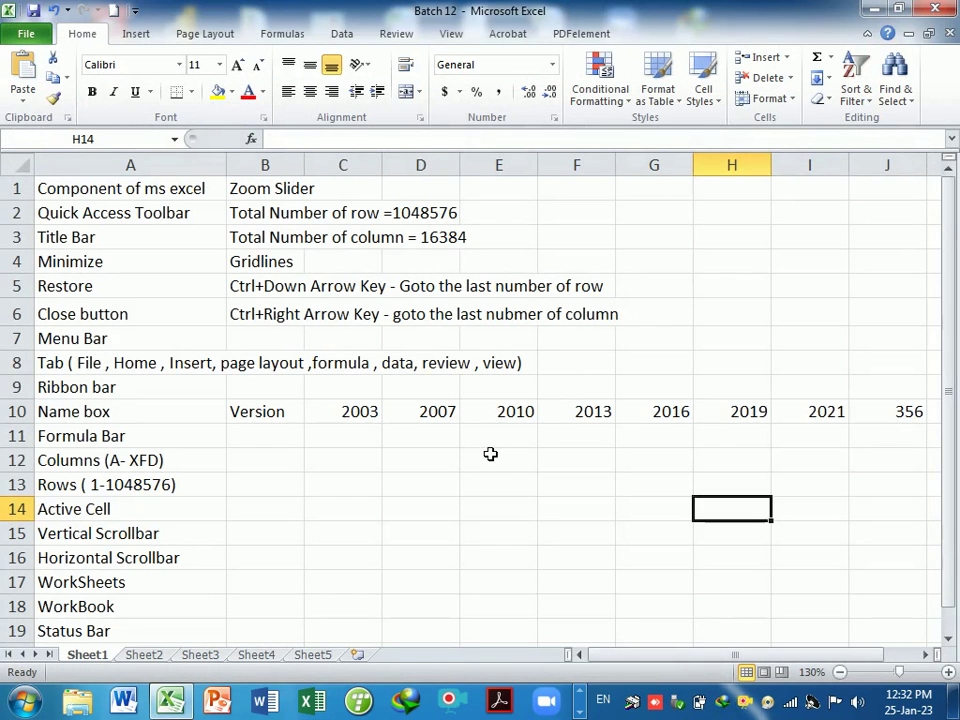
Step: Label B11 as 'Row' and B12 as 'Column'
left_click(493, 442)
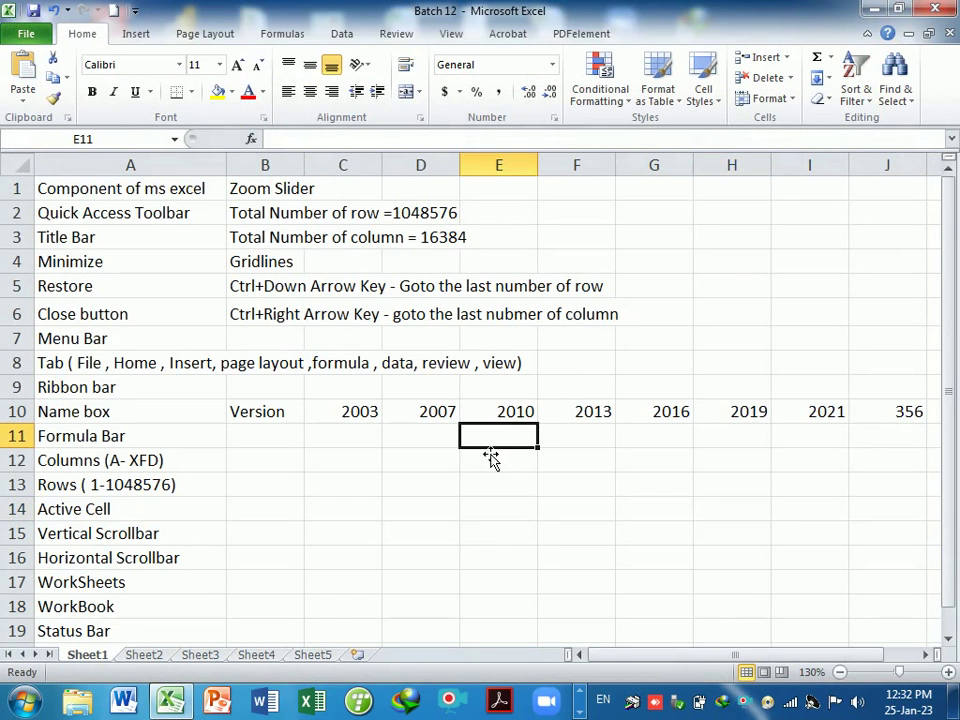
left_click(258, 435)
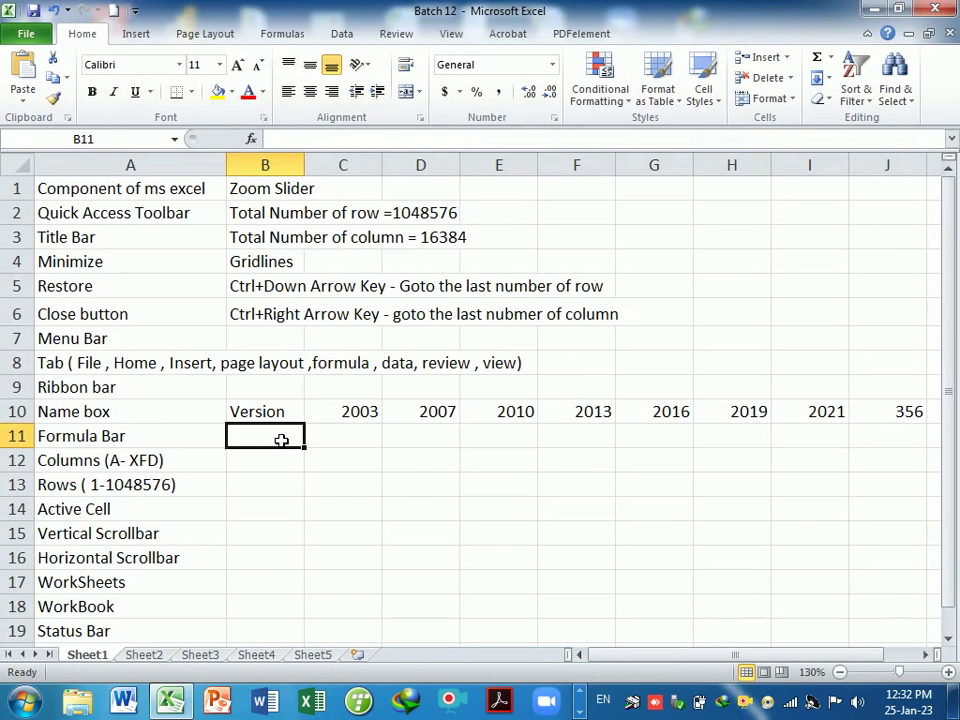
type("Row")
key("Return")
type("Co")
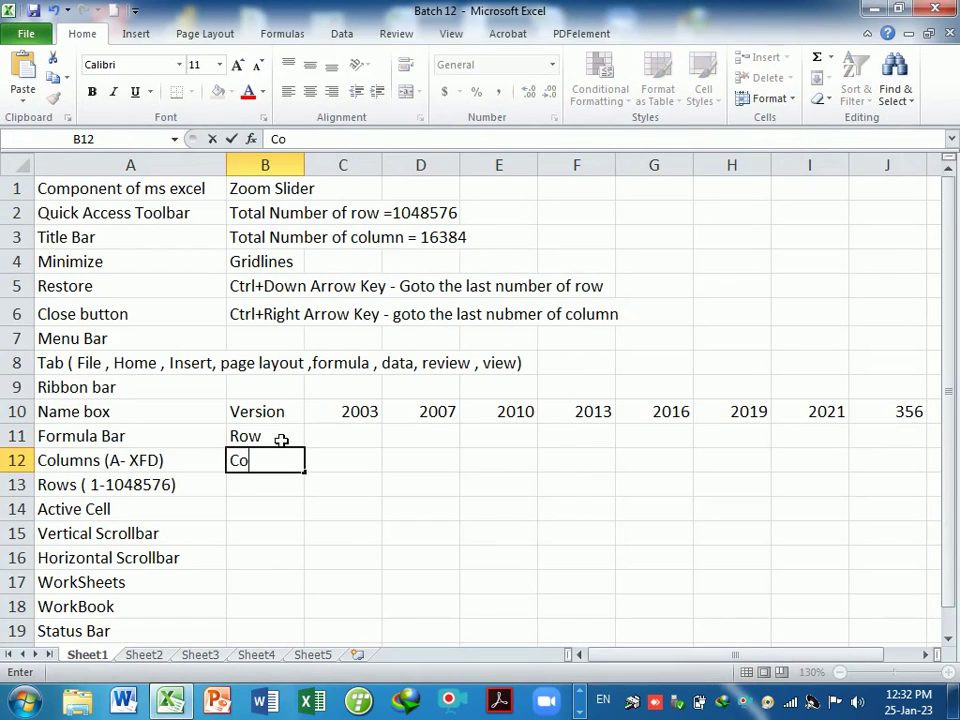
type("lumn")
key("Tab")
Step: Enter the 2003 counts 65536 and 256 in C11:C12
key("Up")
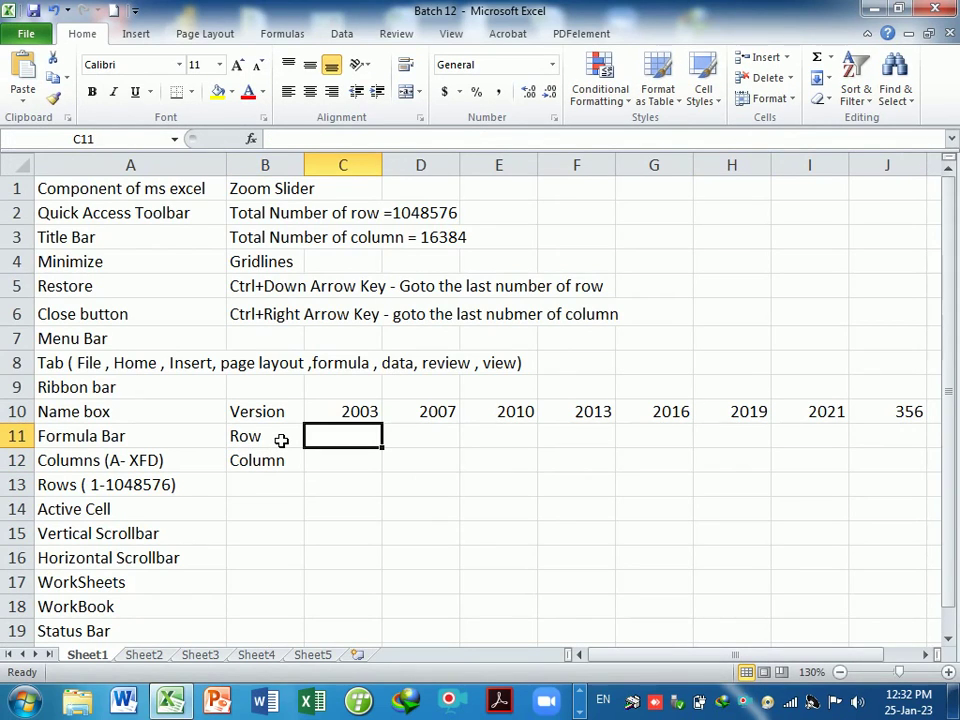
type("65")
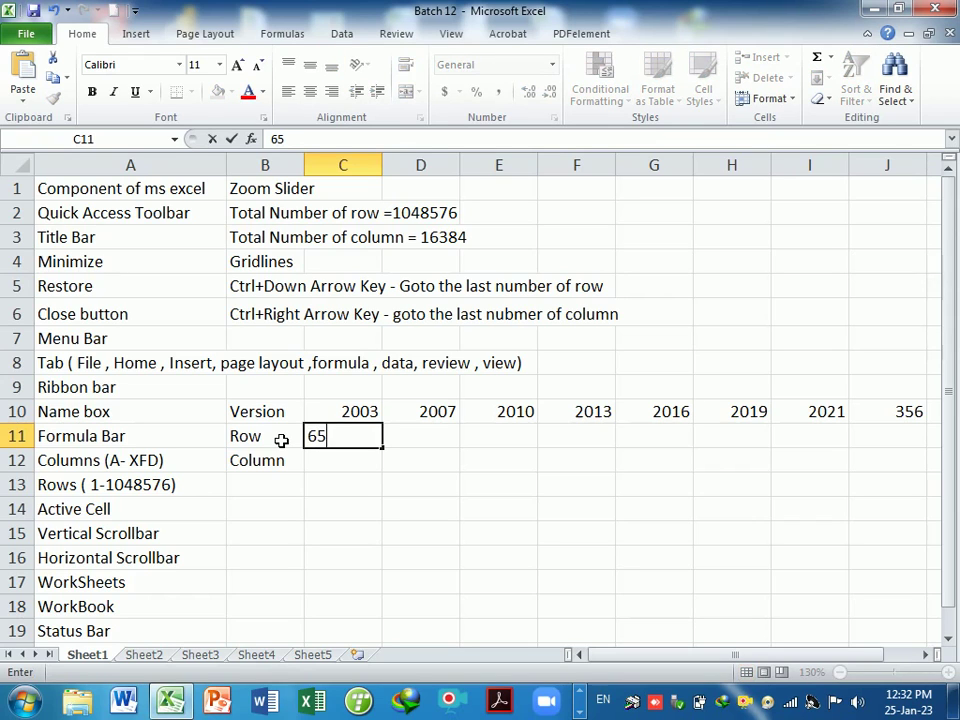
type("536")
key("Return")
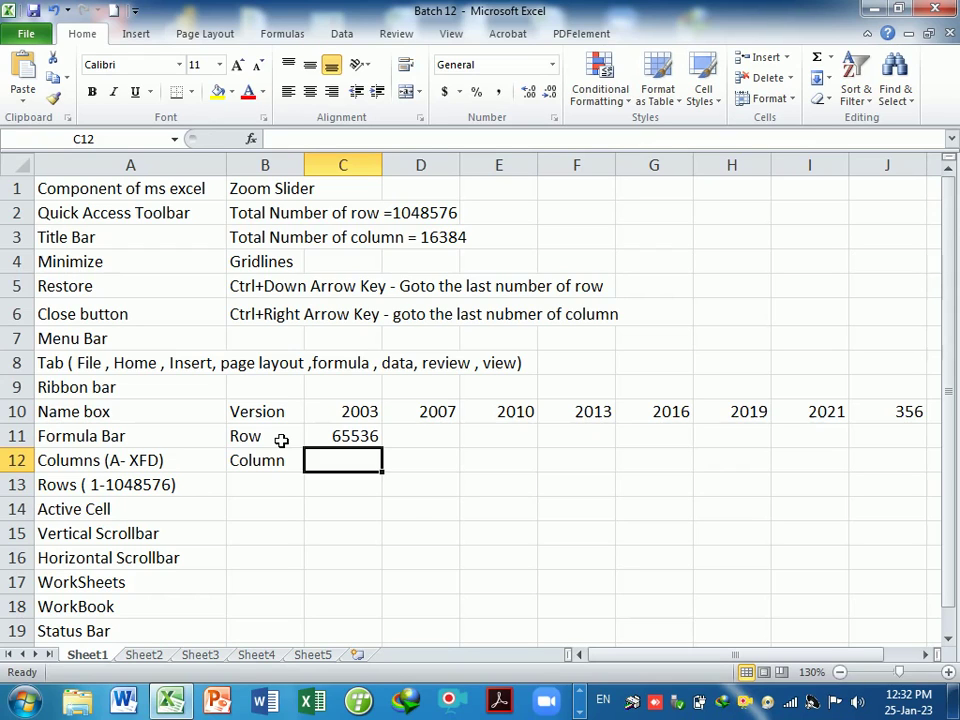
type("256")
key("Return")
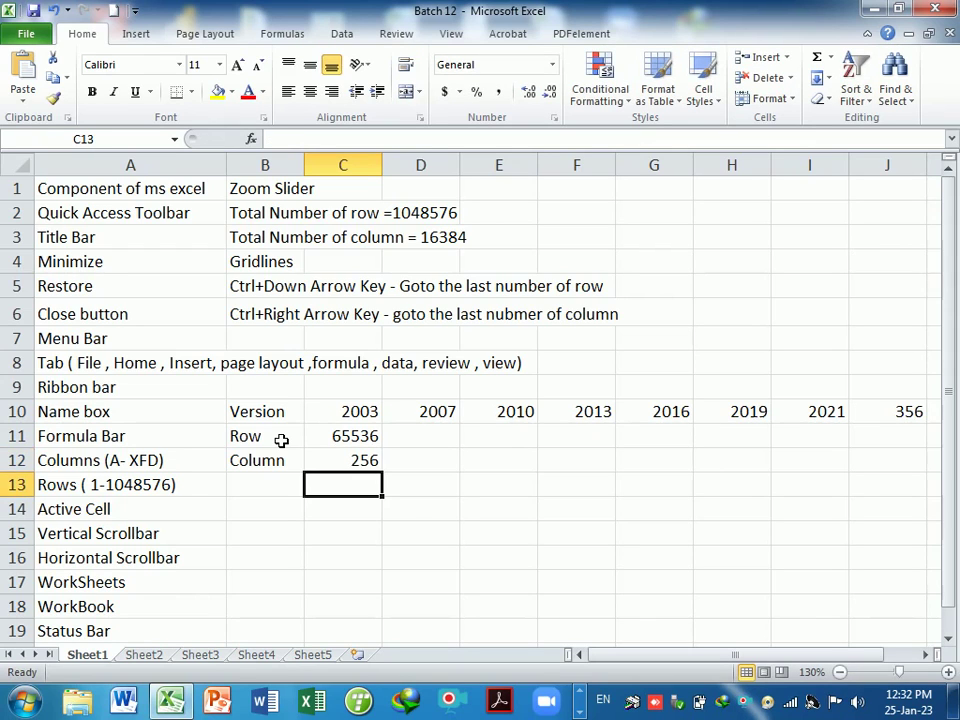
Step: Enter the 2007 counts 1048576 and 16384 in D11:D12
key("Right")
key("Up")
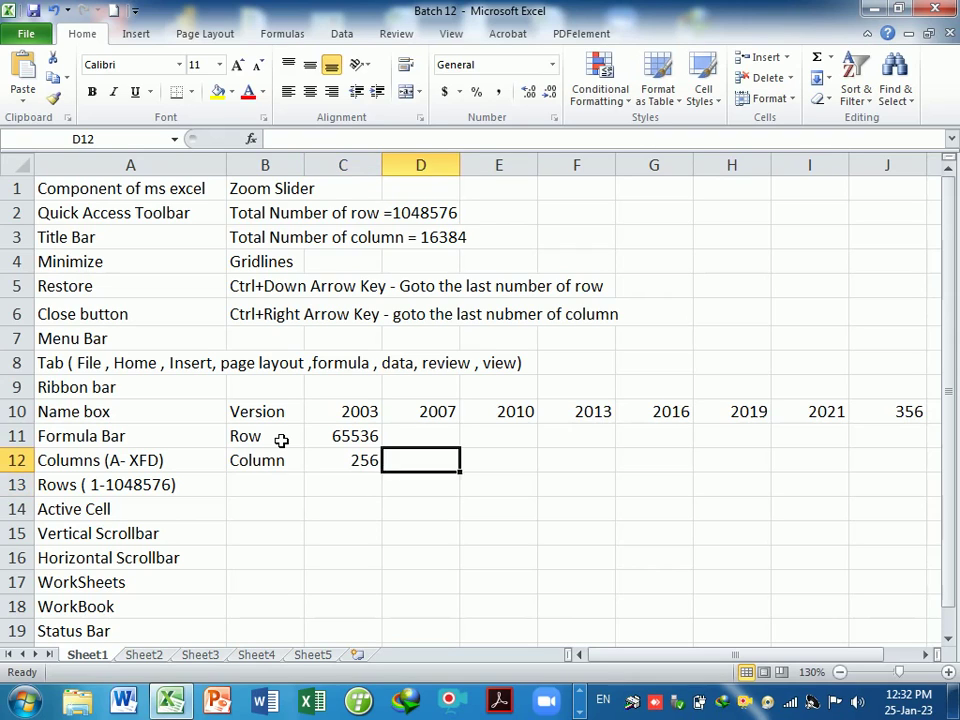
key("Up")
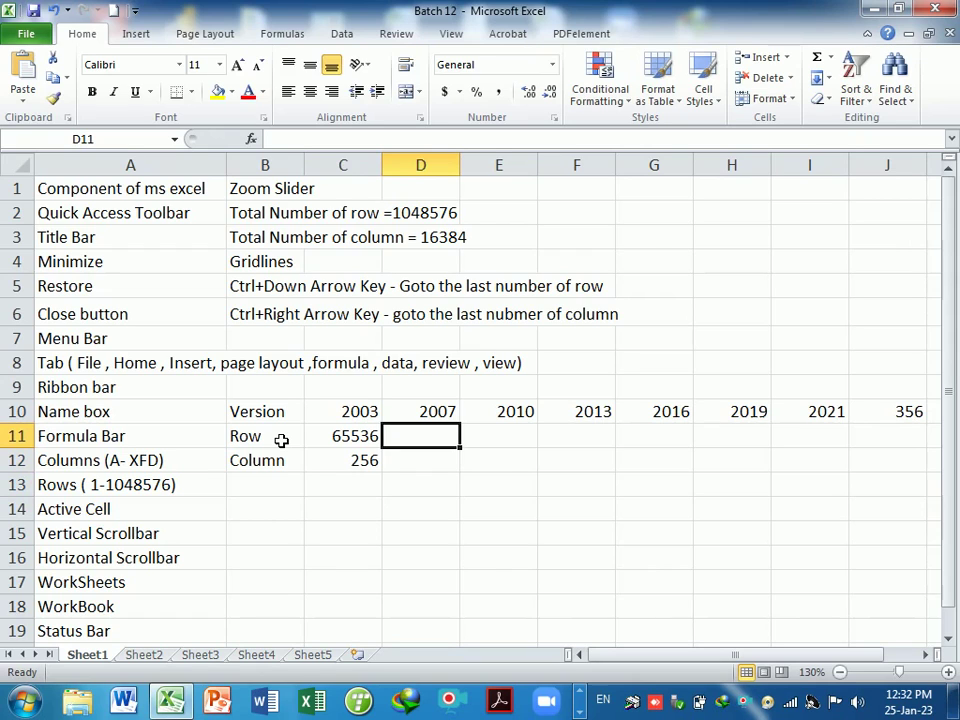
type("1048")
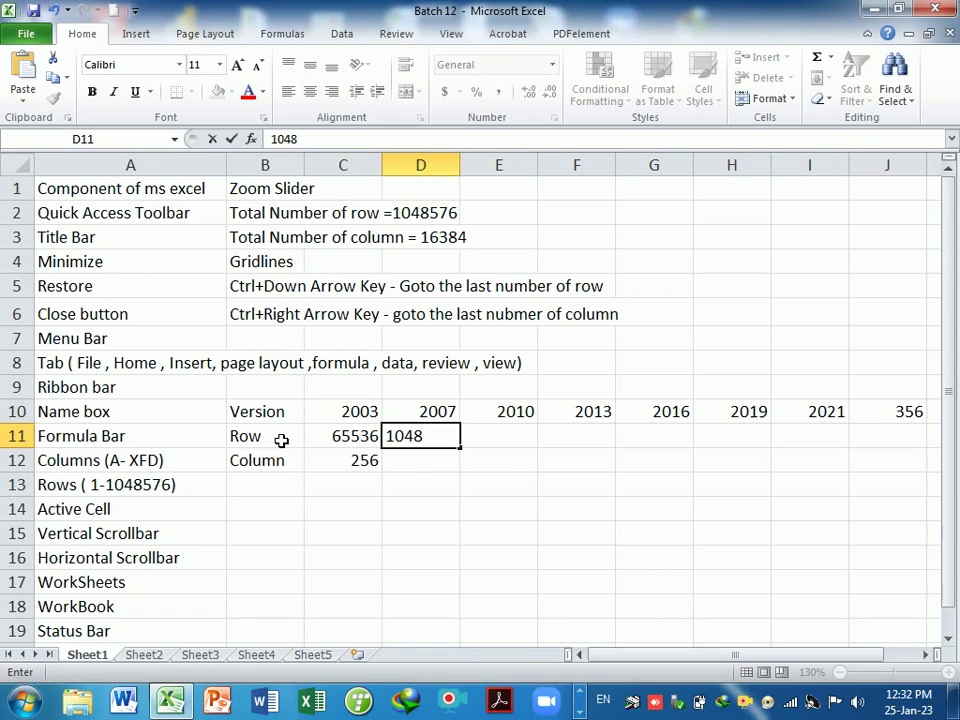
type("576")
key("Return")
type("1")
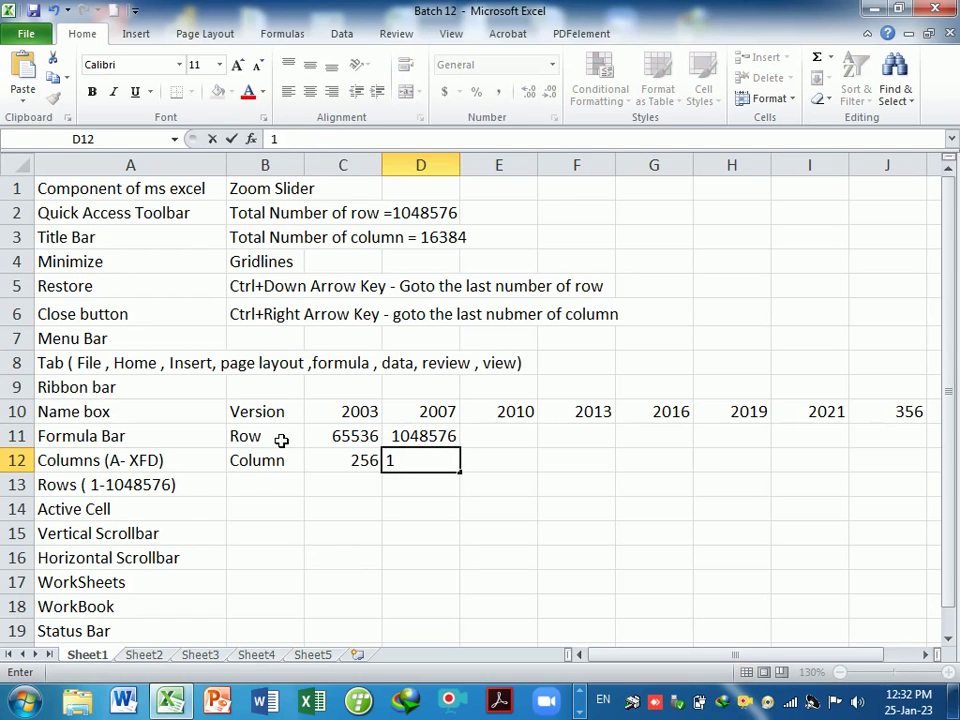
type("6384")
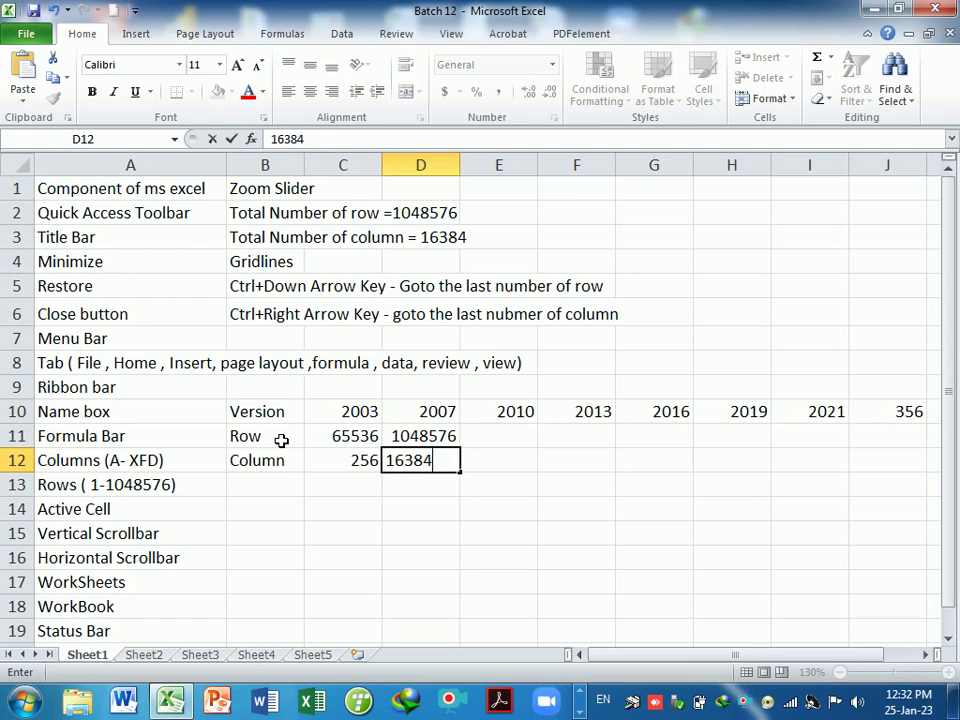
key("Return")
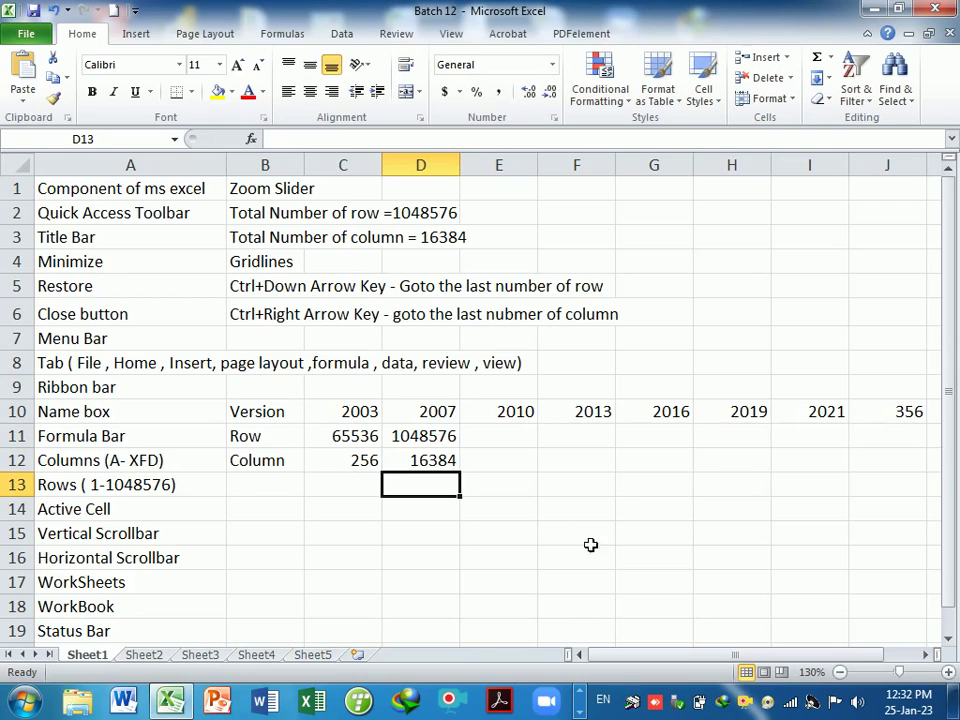
Step: Select D11:J12 and fill right with Ctrl+R, copying 1048576 and 16384 to versions 2010–356
left_click(426, 445)
mouse_move(426, 445)
left_mouse_down()
mouse_move(430, 459)
mouse_move(917, 475)
left_mouse_up()
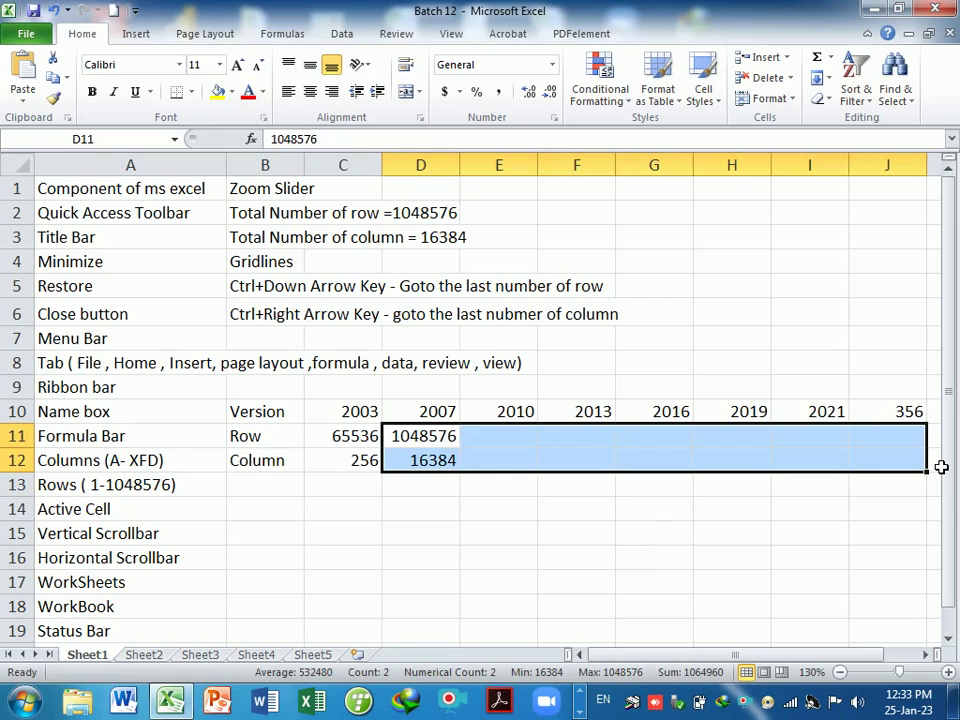
key("ctrl+r")
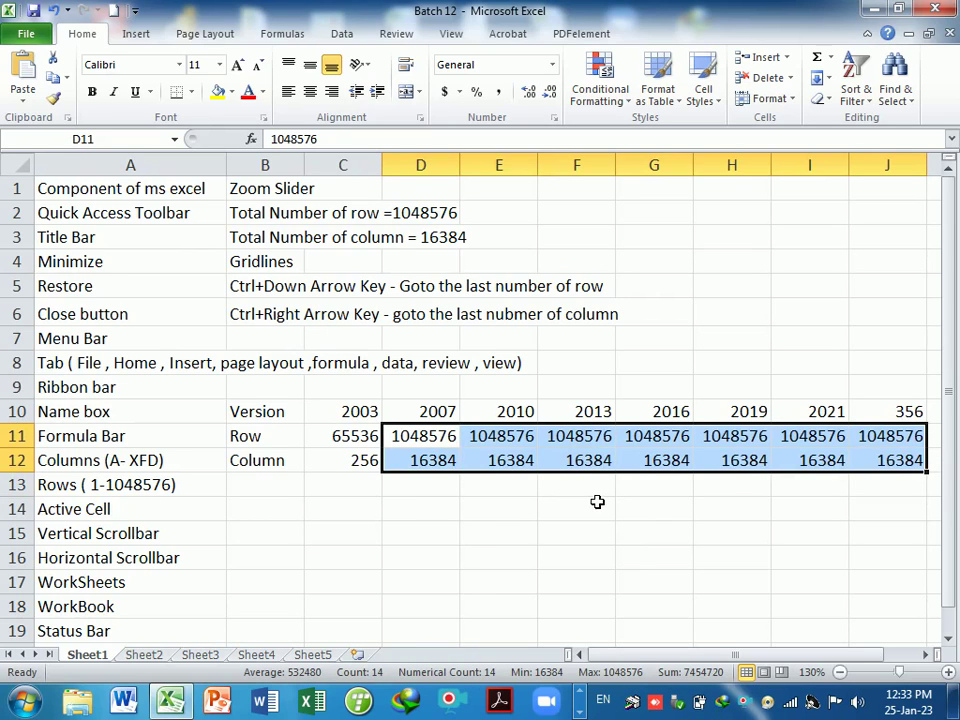
left_click(600, 492)
left_click(656, 366)
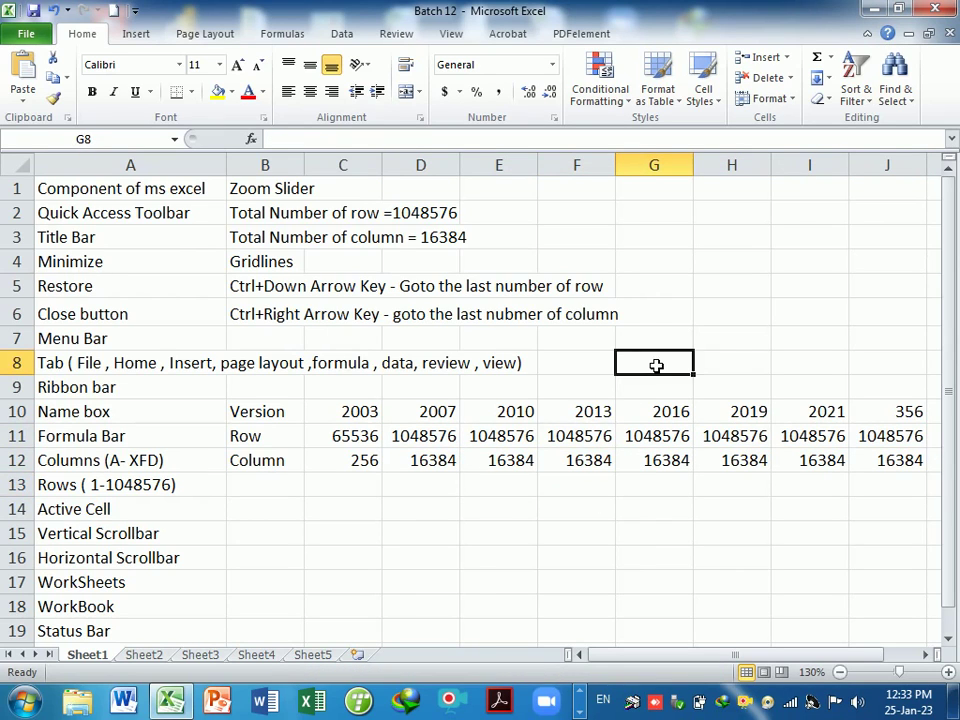
Step: Write the note 'Ctrl+R = Right Fill Left Data' in G8
type("Ctrl+")
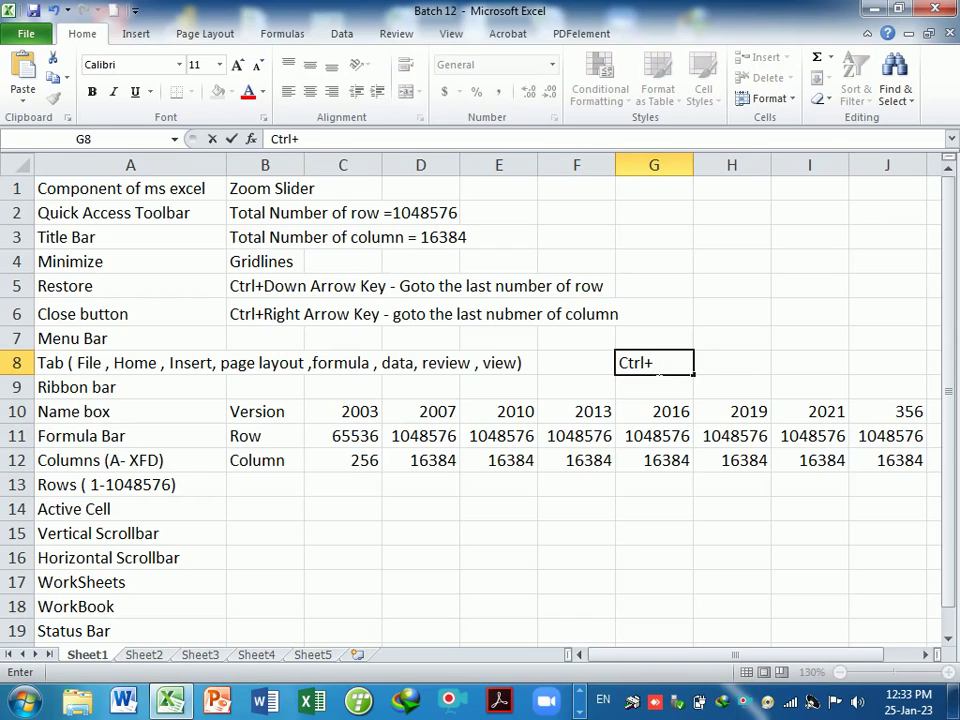
type("$ =")
key("BackSpace")
key("BackSpace")
key("BackSpace")
type("R = r")
key("BackSpace")
type("Right Fi")
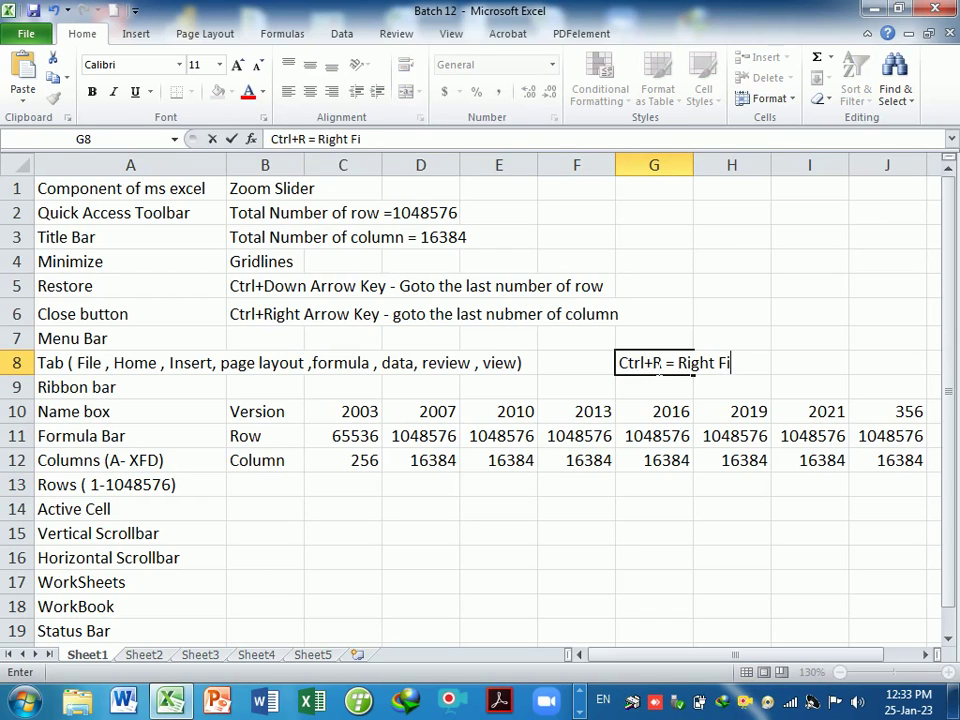
type("ll")
type(" Left D")
type("ata")
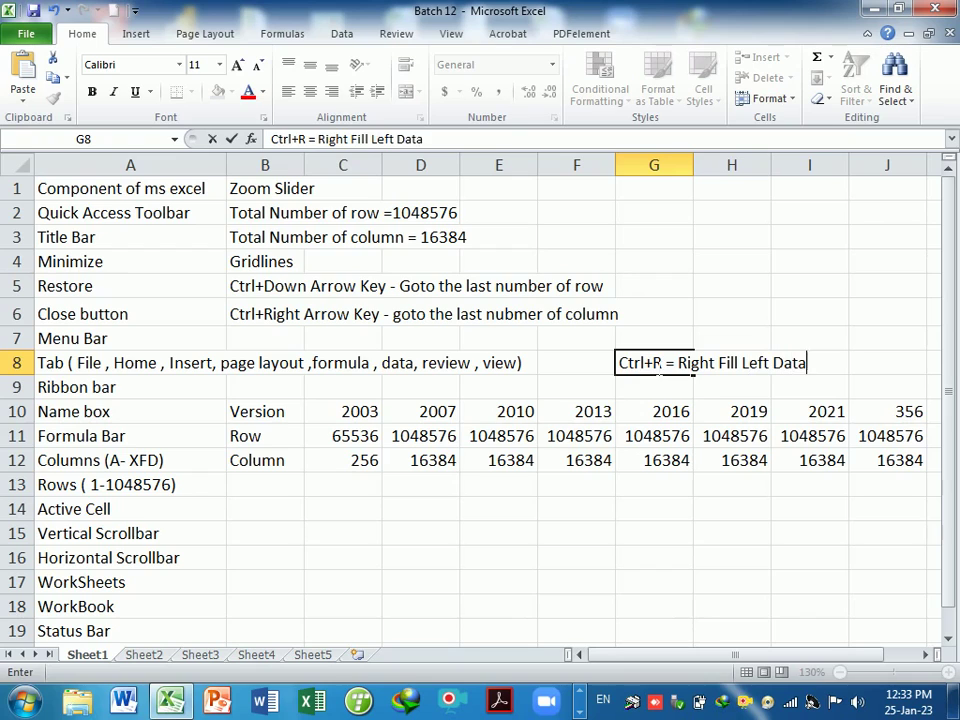
key("Return")
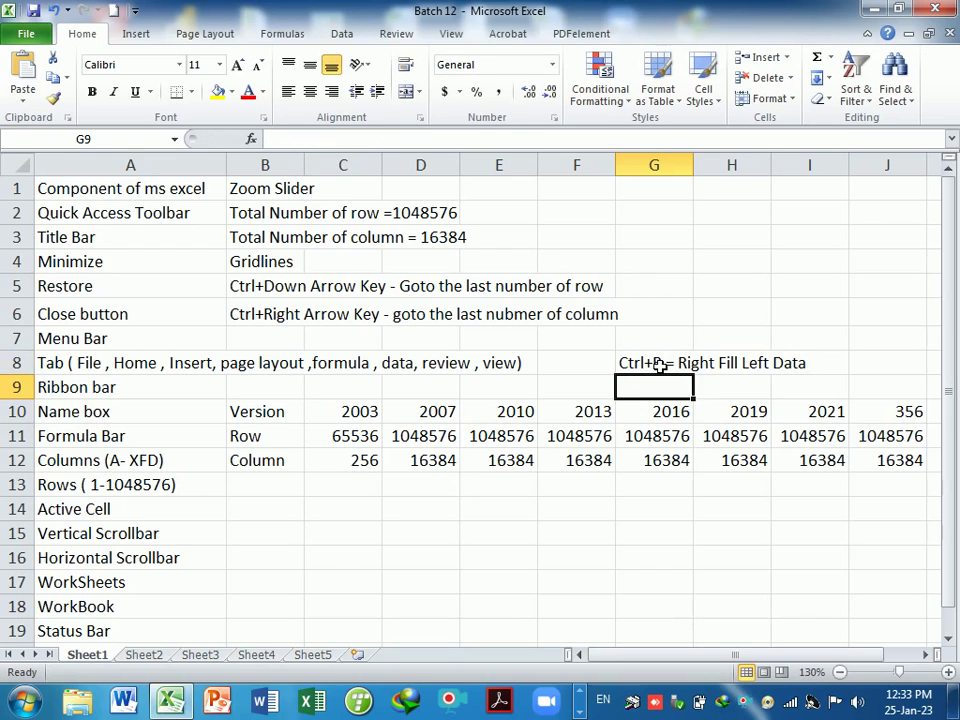
Step: Write the note 'Ctrl+D= Fill Down' in G7
left_click(636, 531)
left_click(649, 340)
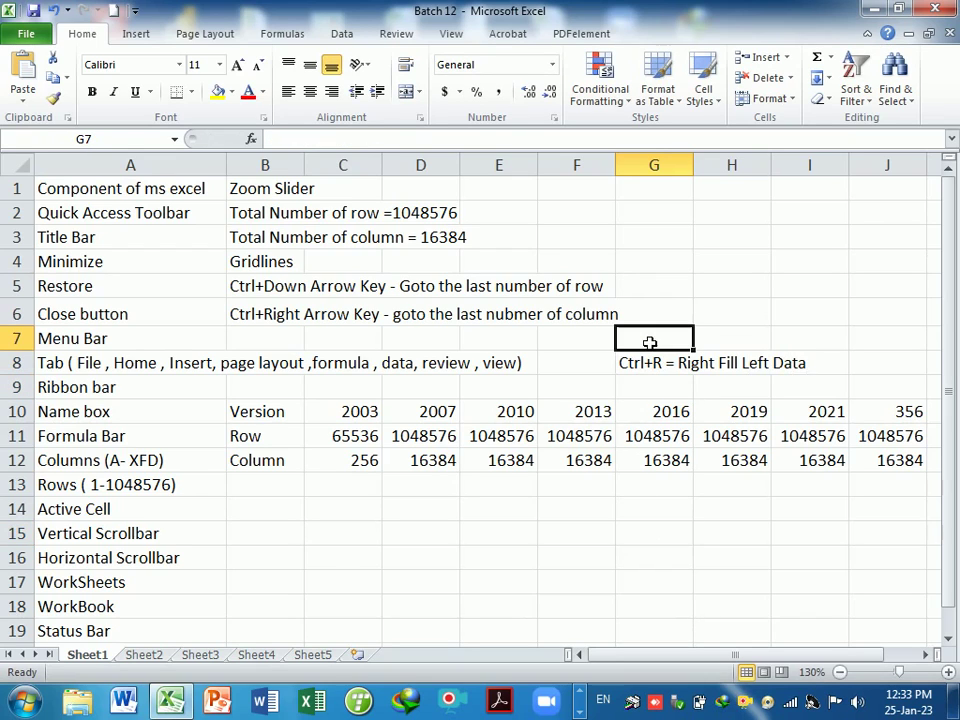
type("Ctrl+")
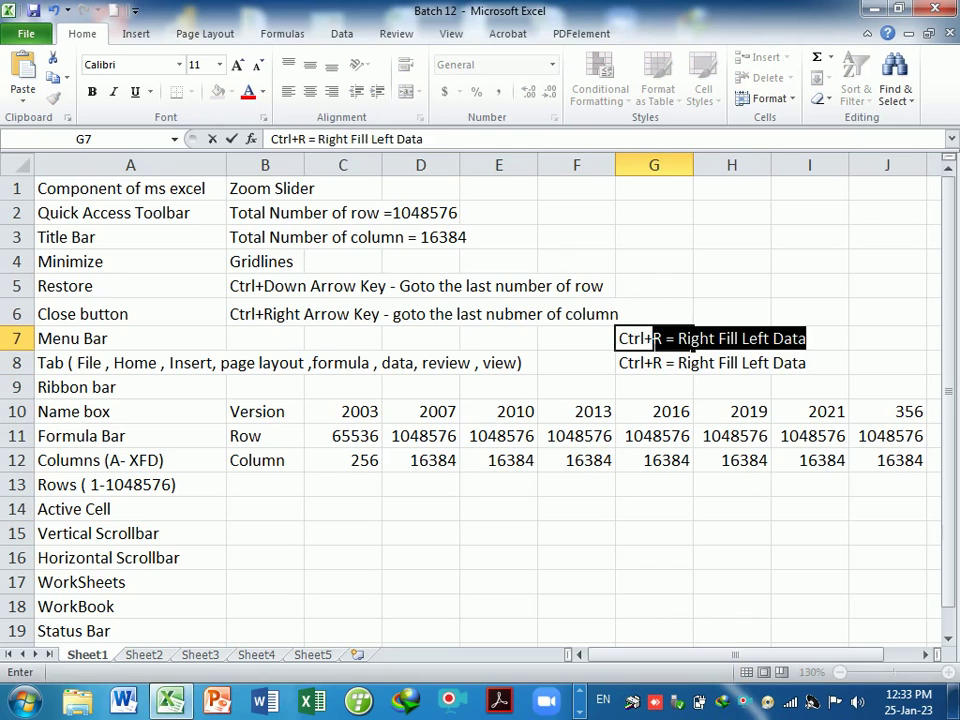
type("D= Fill")
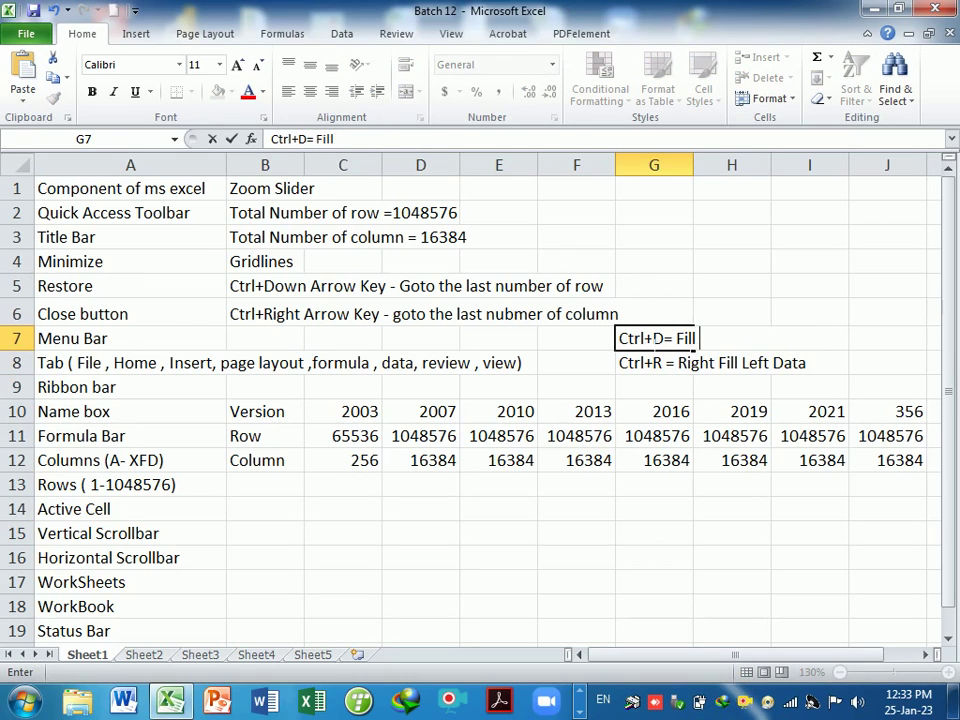
type(" Down")
key("Return")
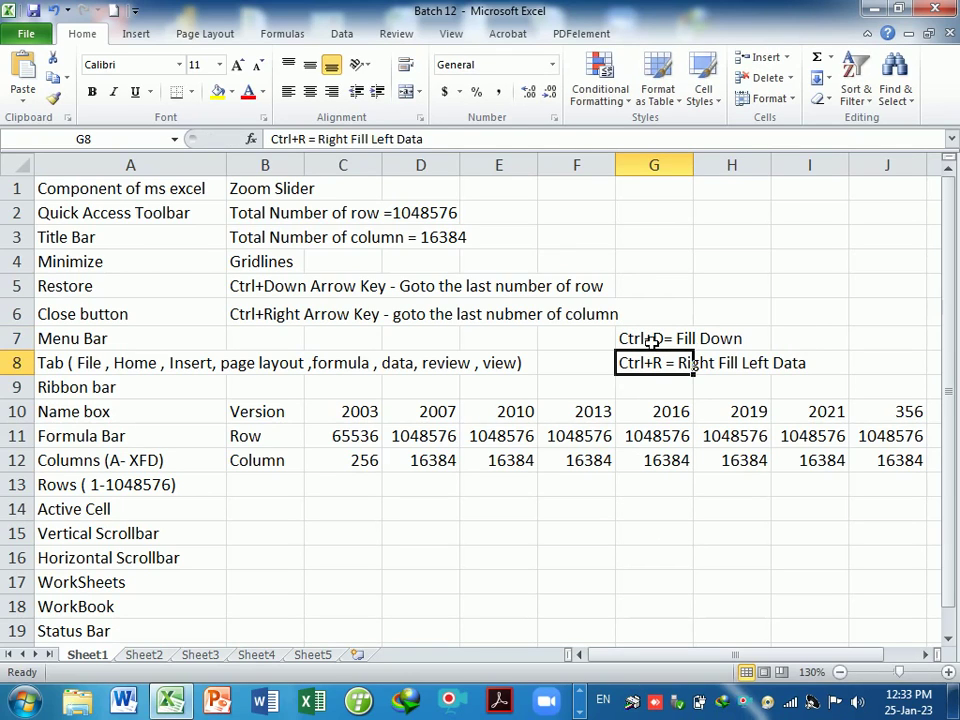
left_click(472, 515)
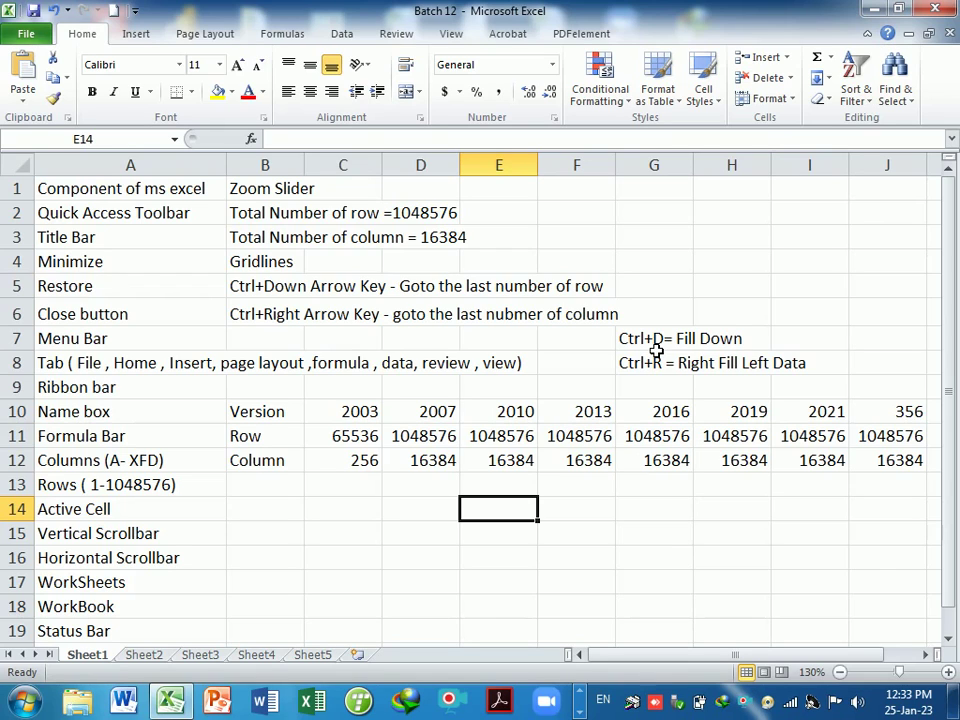
left_click(660, 337)
left_click(661, 509)
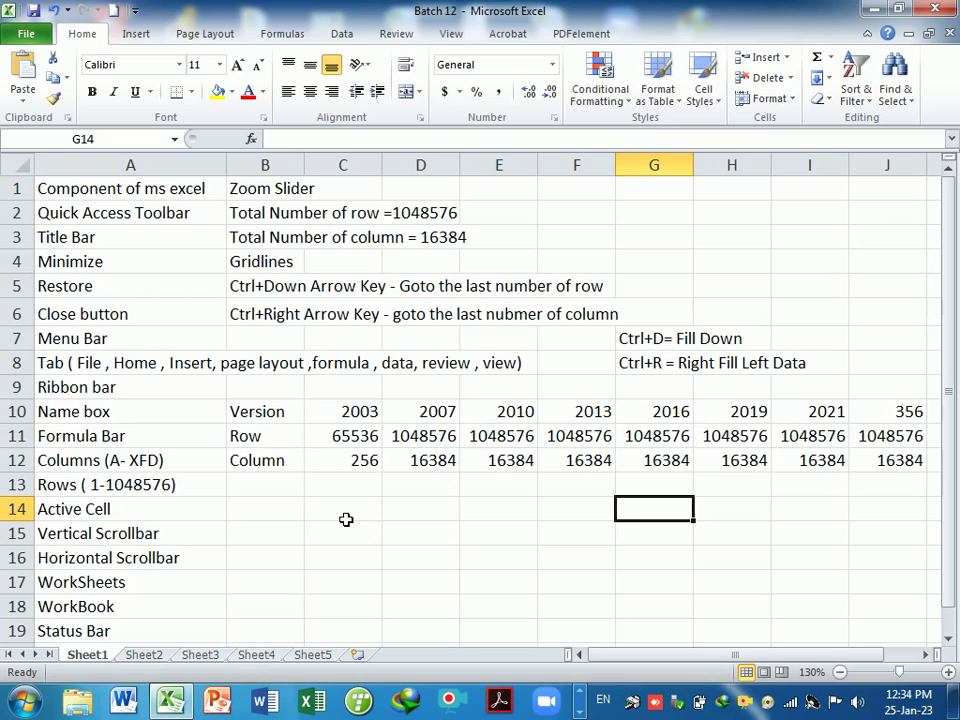
Step: Enter 'Libre Office' in cell C14, then minimize Excel to show the desktop
key("Left")
key("Left")
key("Left")
key("Left")
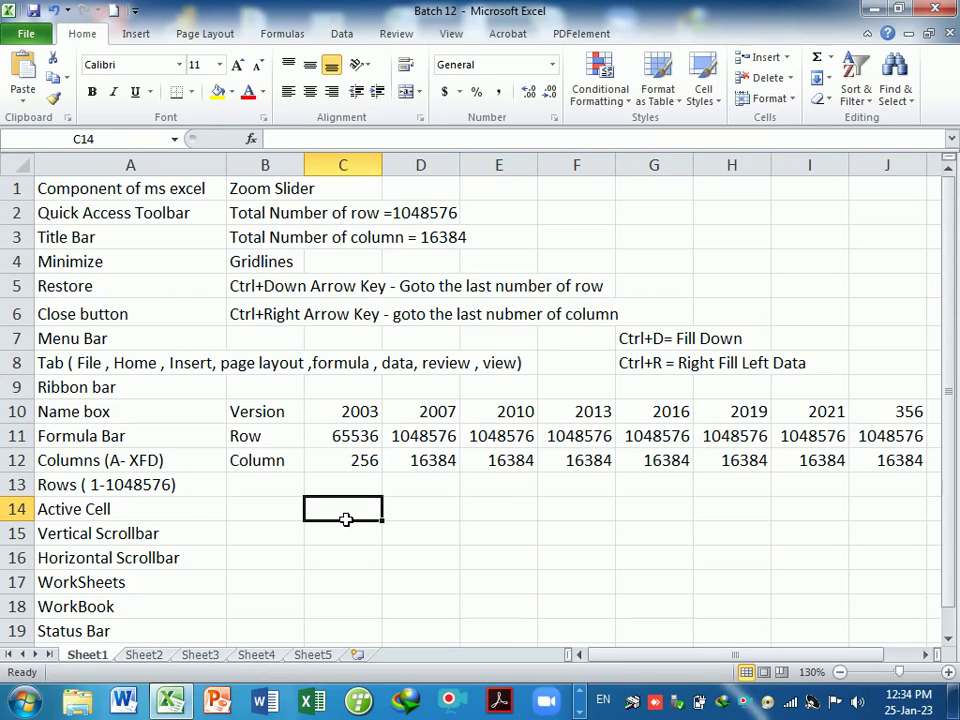
type("Li")
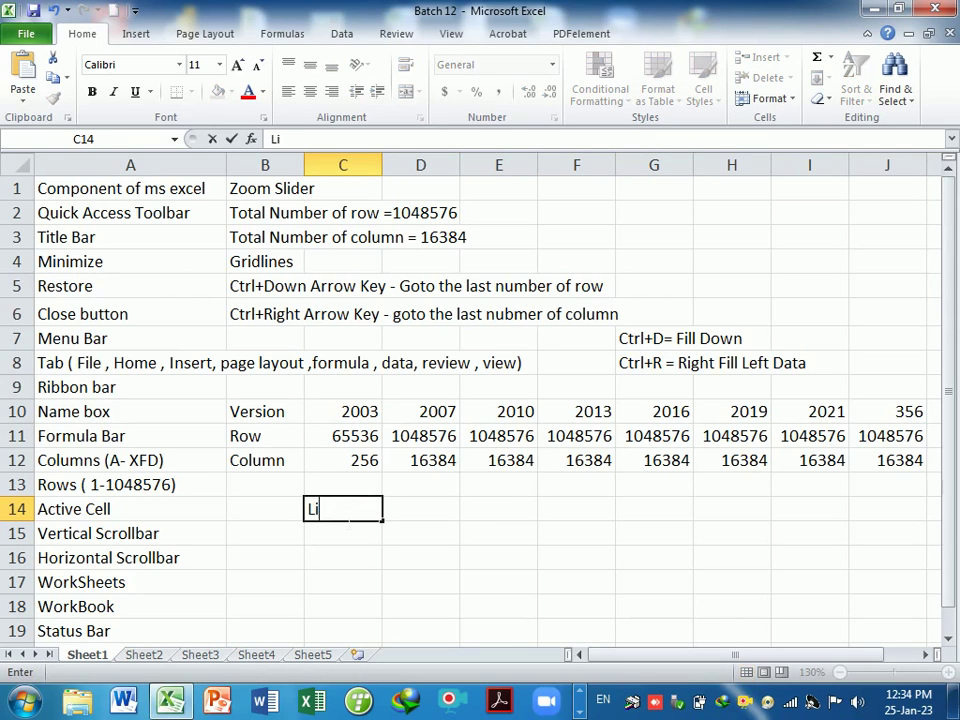
type("re")
key("BackSpace")
key("BackSpace")
type("b")
type("rae")
key("BackSpace")
key("BackSpace")
type("e Of")
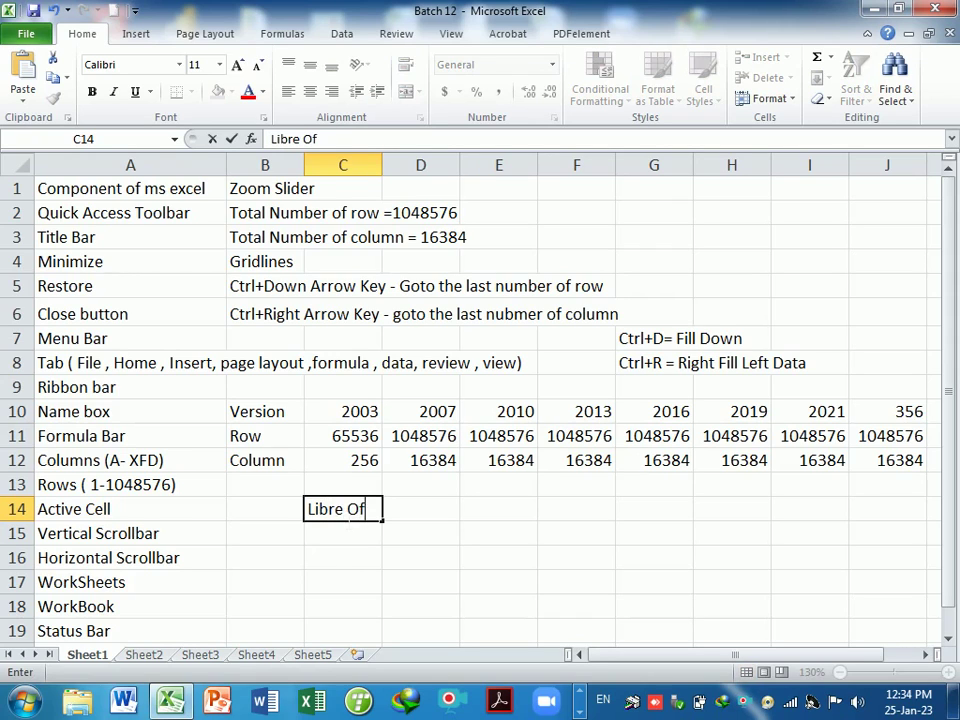
type("fice")
key("Return")
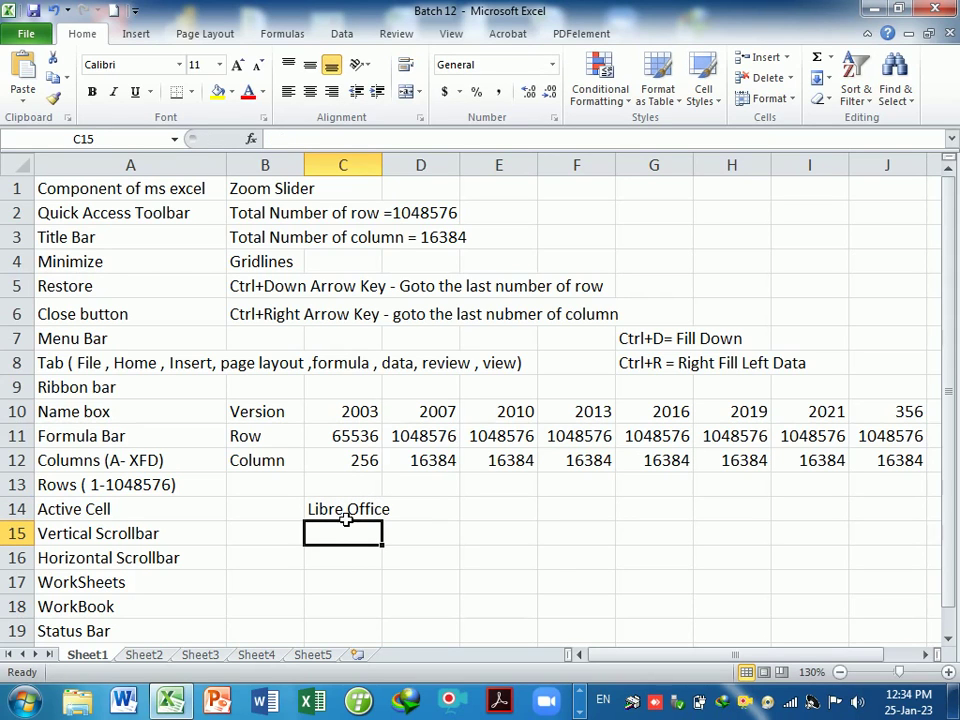
left_click(558, 581)
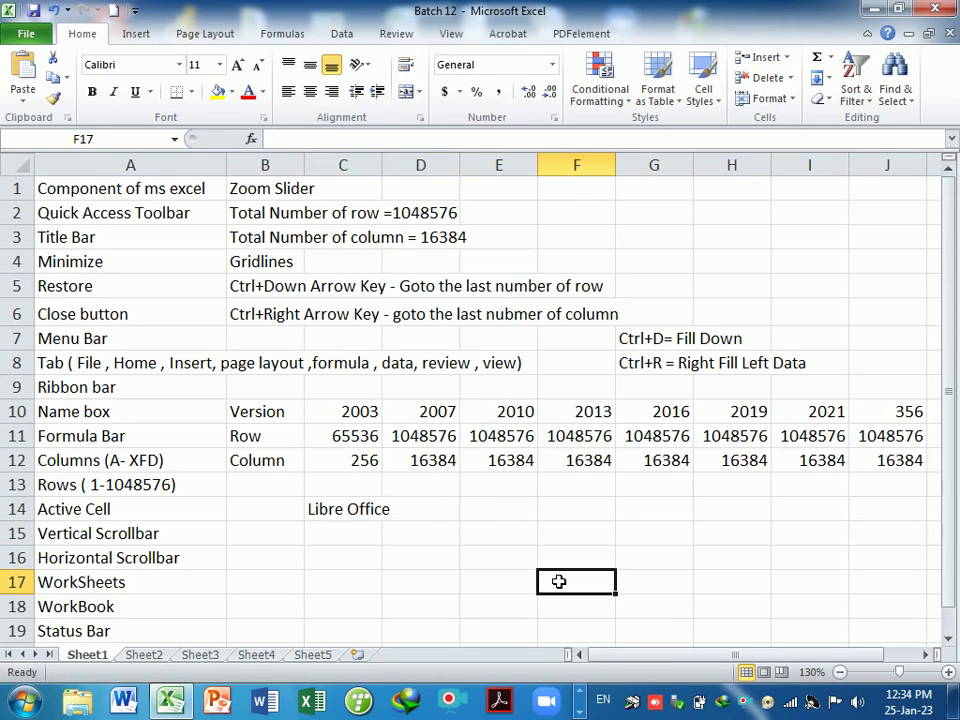
key("super+d")
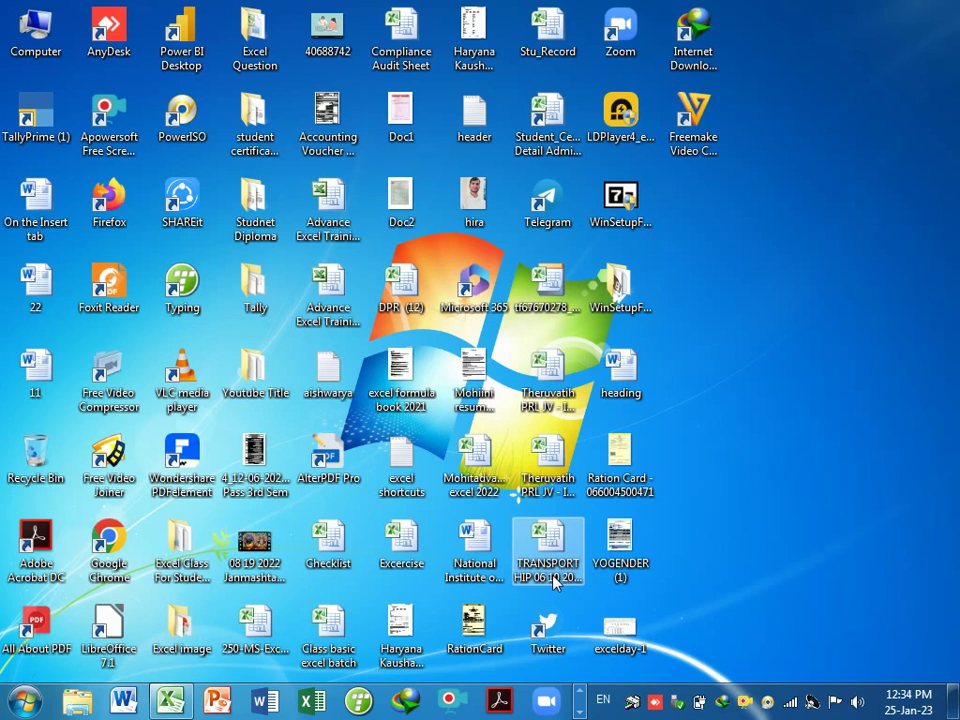
Step: Launch LibreOffice, start a blank Calc spreadsheet and dismiss the tip of the day
double_click(120, 628)
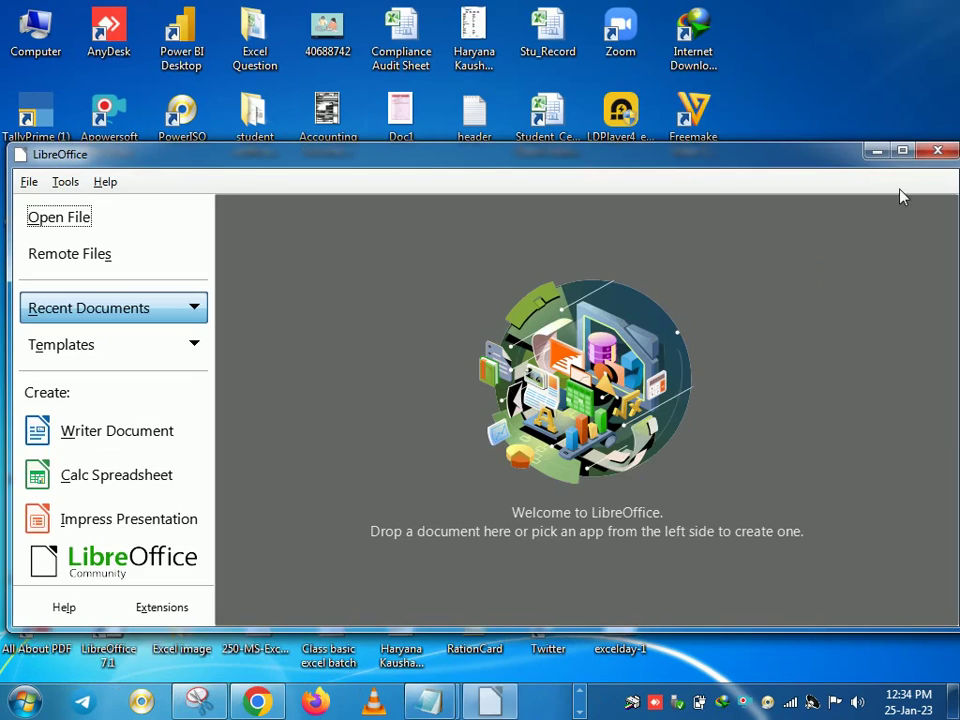
left_click(897, 153)
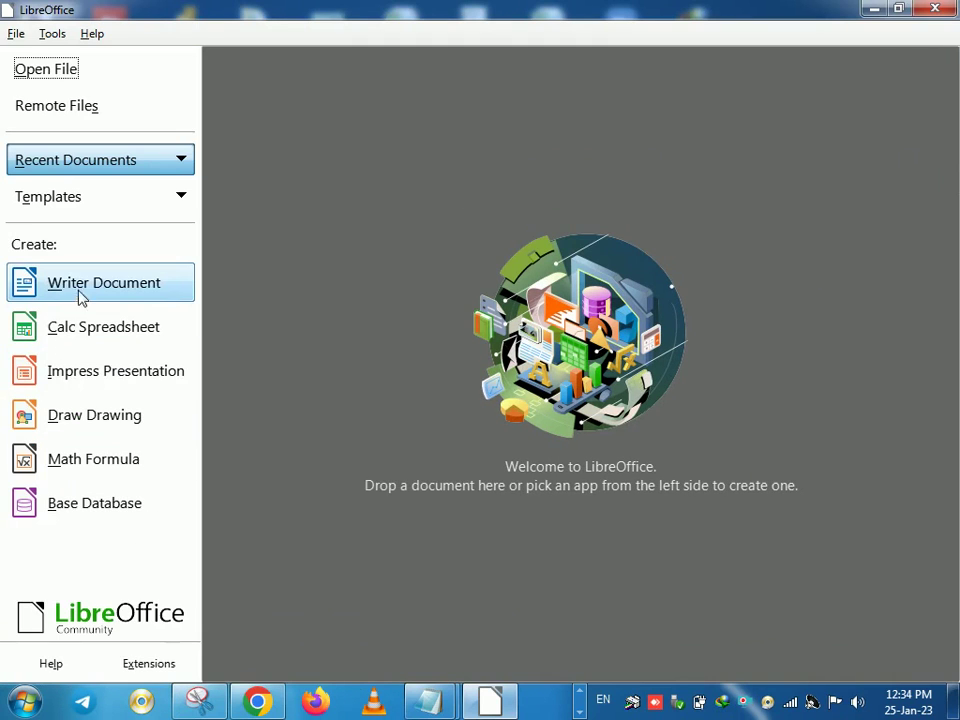
left_click(100, 337)
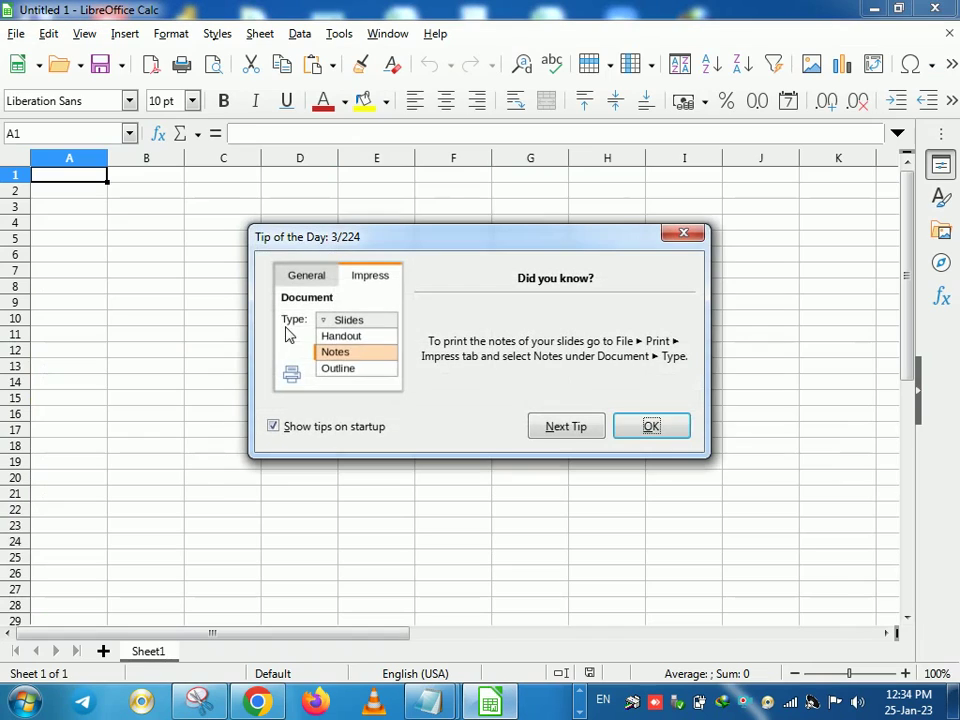
left_click(555, 428)
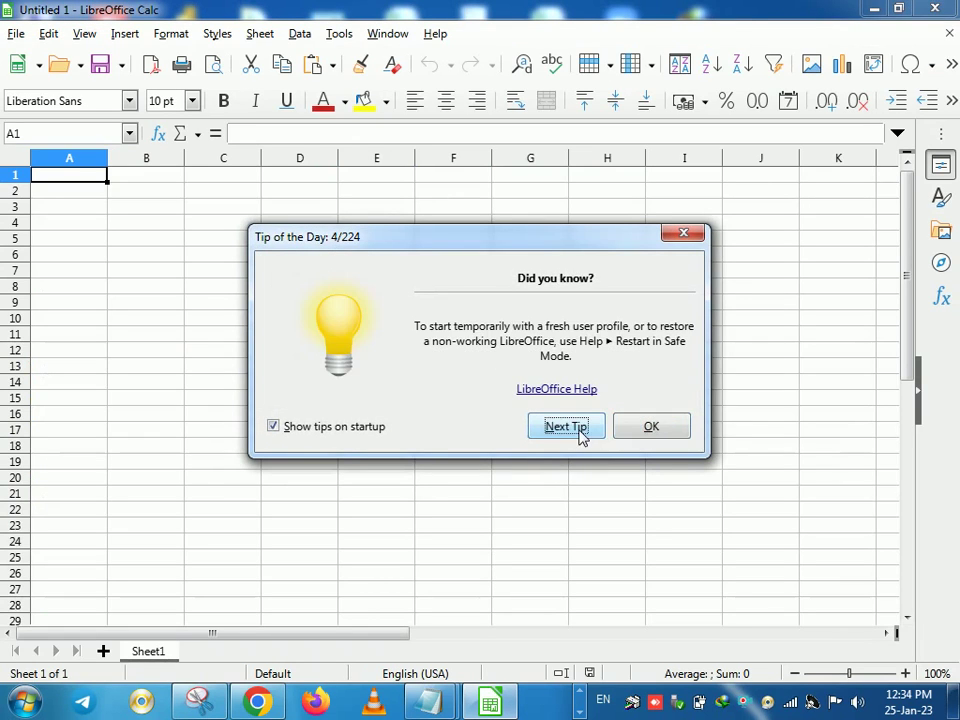
left_click(638, 437)
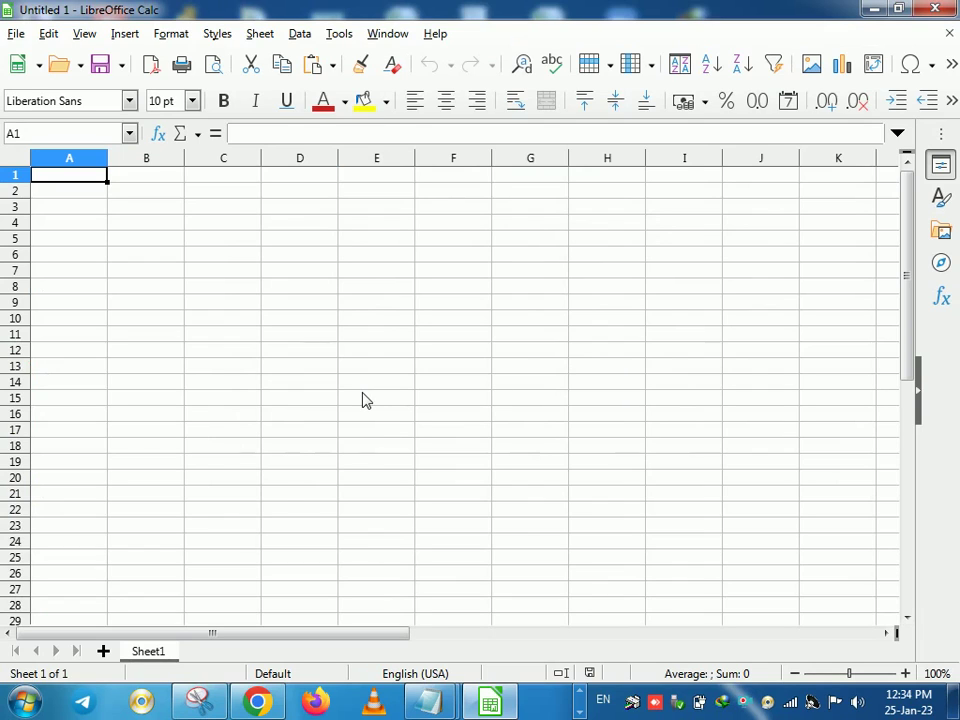
Step: Jump back and forth between the first column and the last column, AMJ
key("ctrl+Right")
key("ctrl+Left")
key("ctrl+Right")
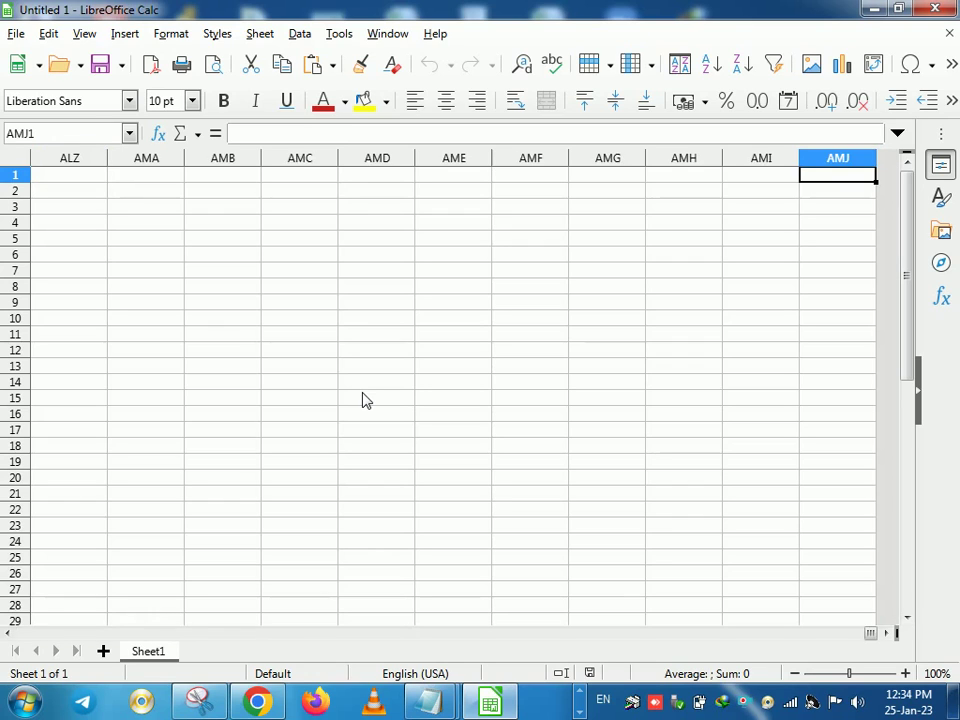
key("ctrl+Left")
key("ctrl+Right")
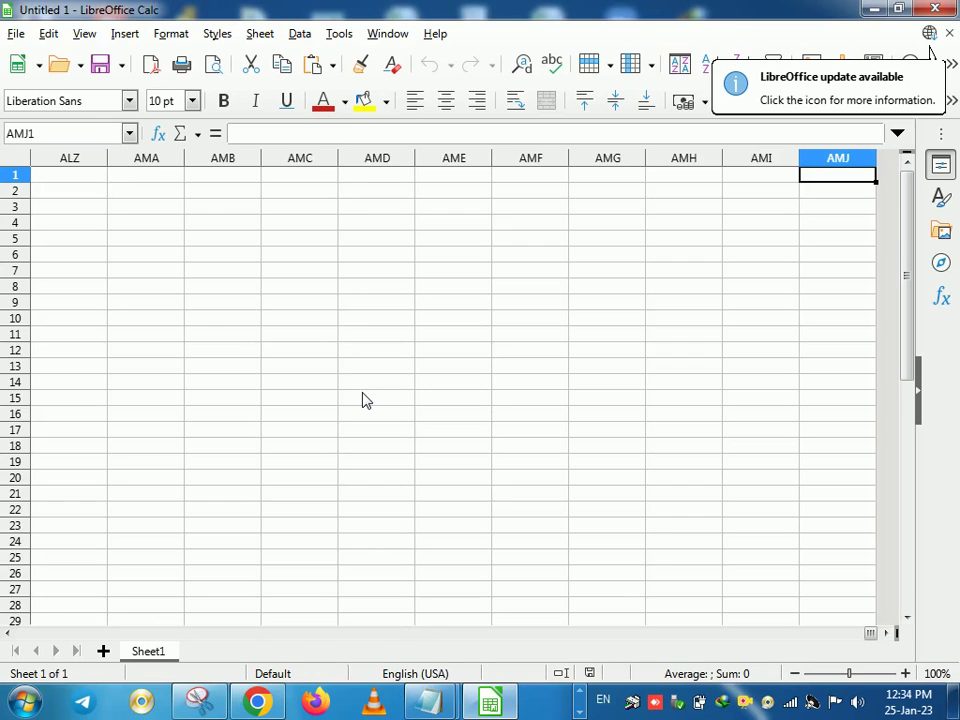
key("ctrl+Left")
key("ctrl+Right")
Step: Enter =COLUMNS() and then =COLUMN() in AMJ1, showing column number 1024
type("=co")
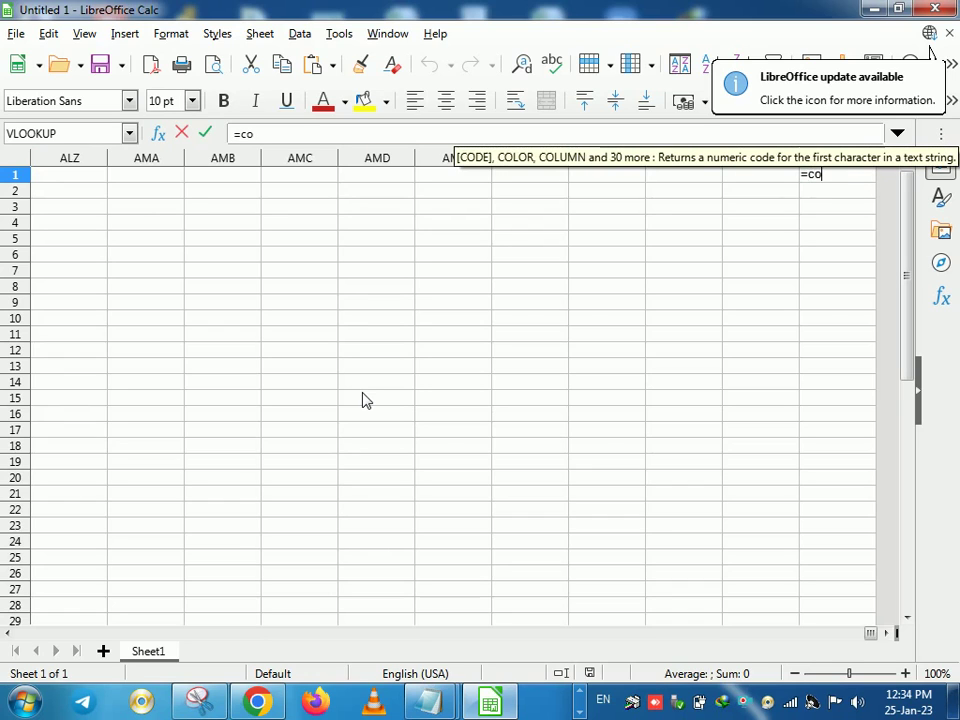
type("lu")
key("BackSpace")
key("BackSpace")
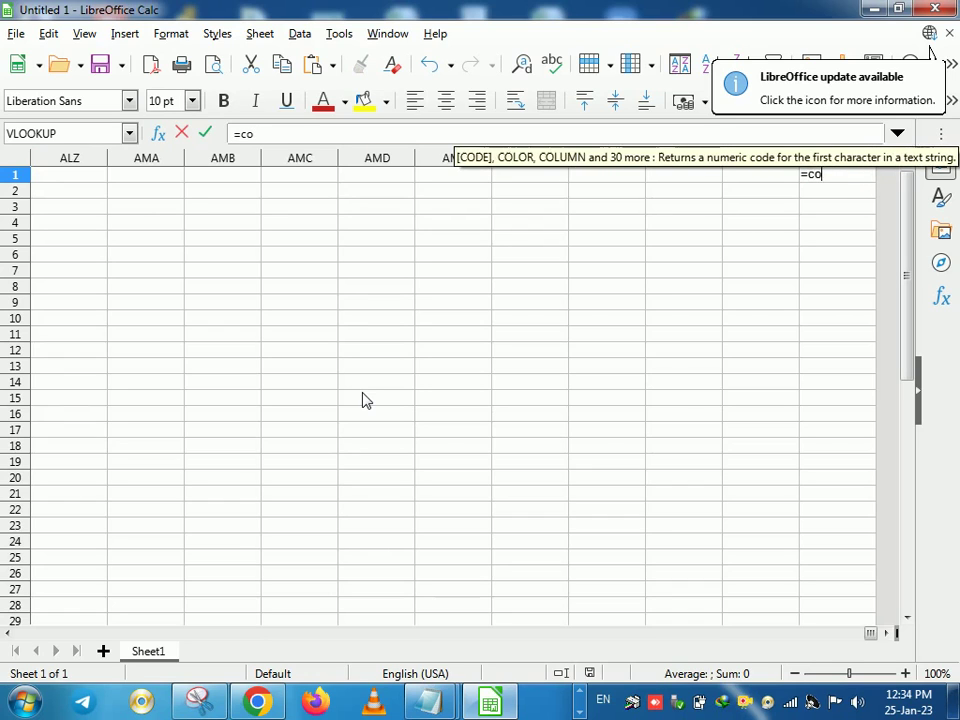
type("lumns")
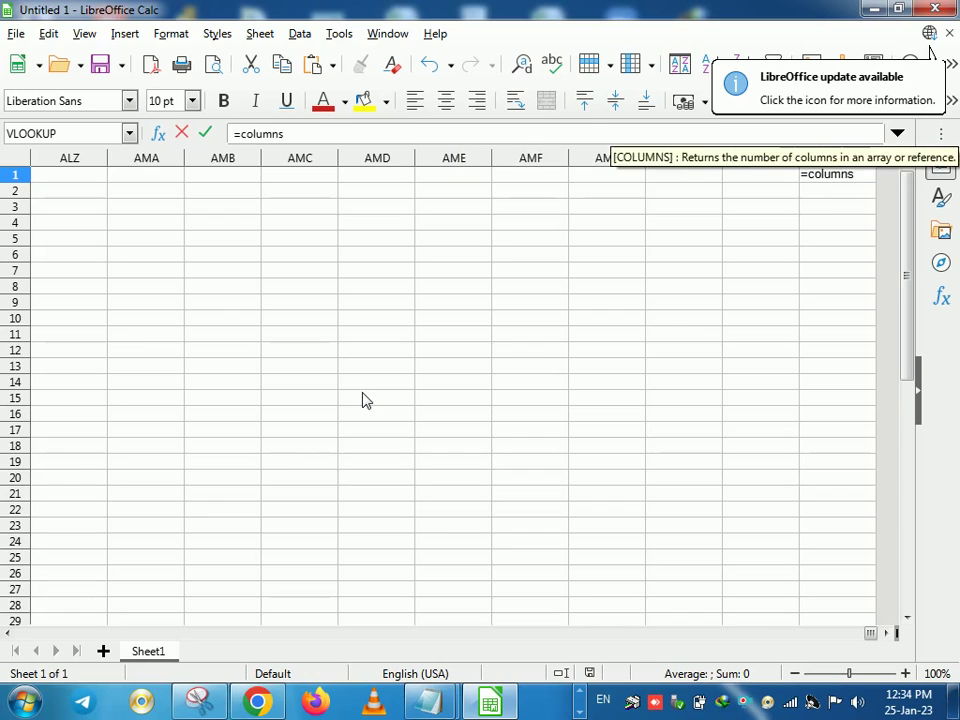
type("()")
key("Return")
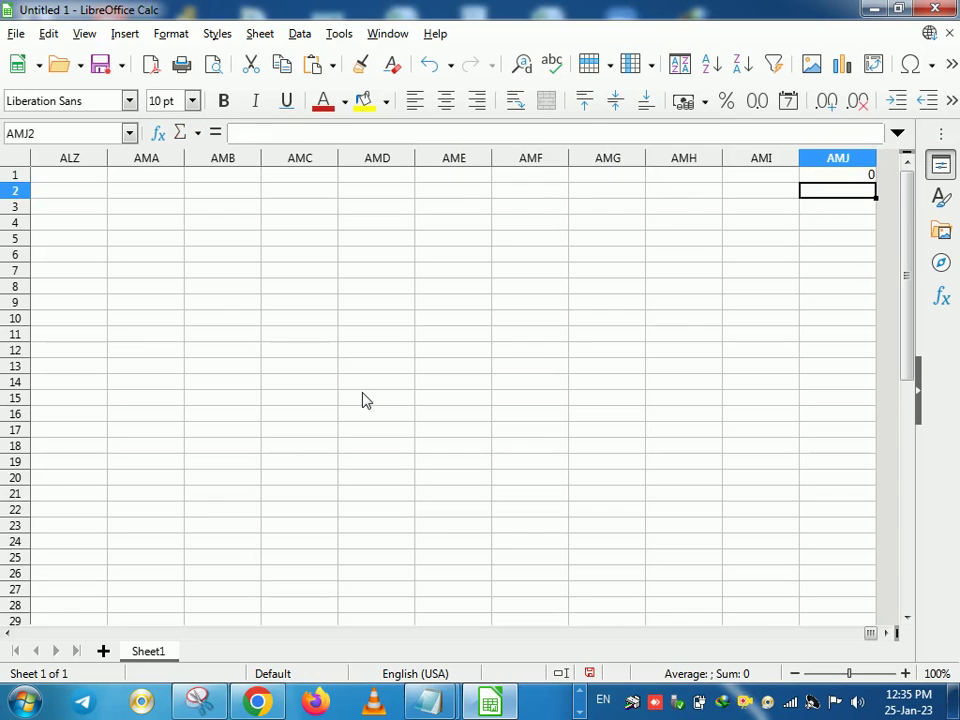
key("Up")
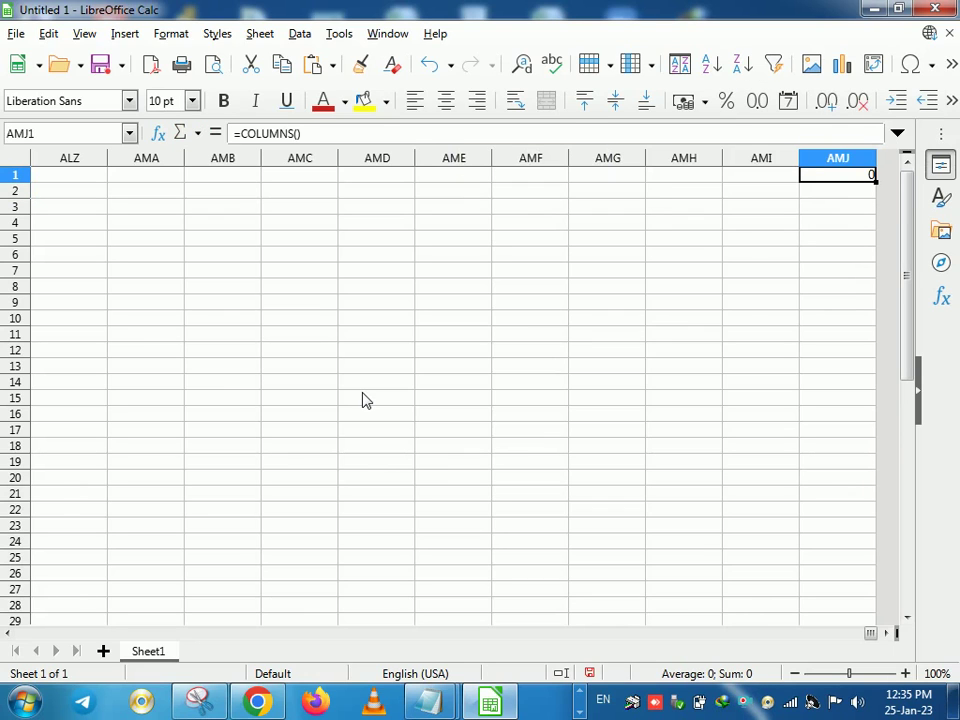
type("=col")
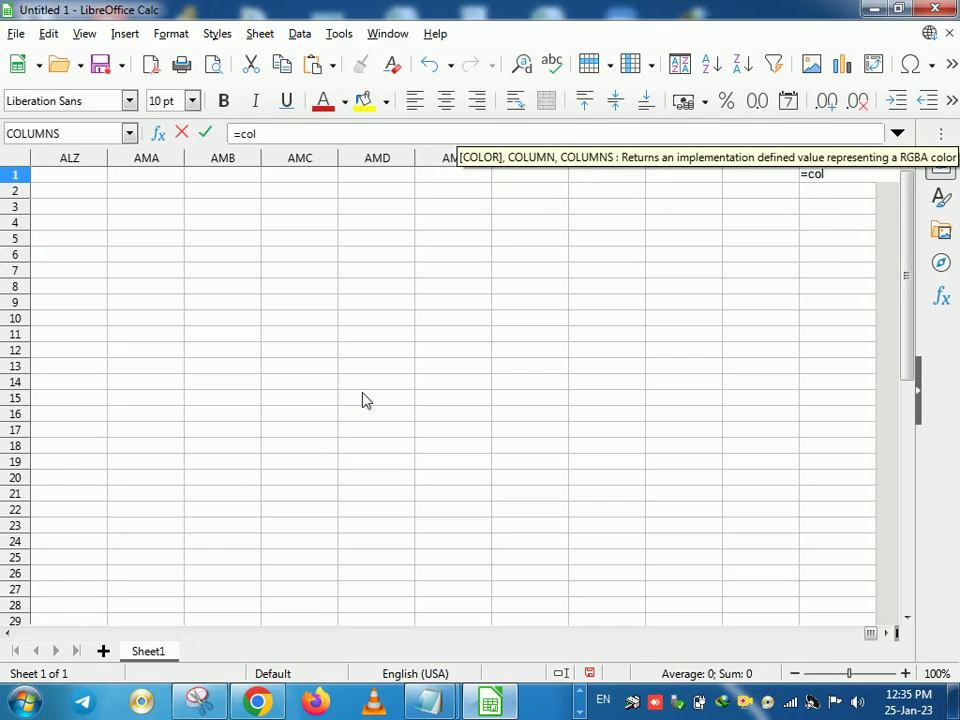
type("umsn")
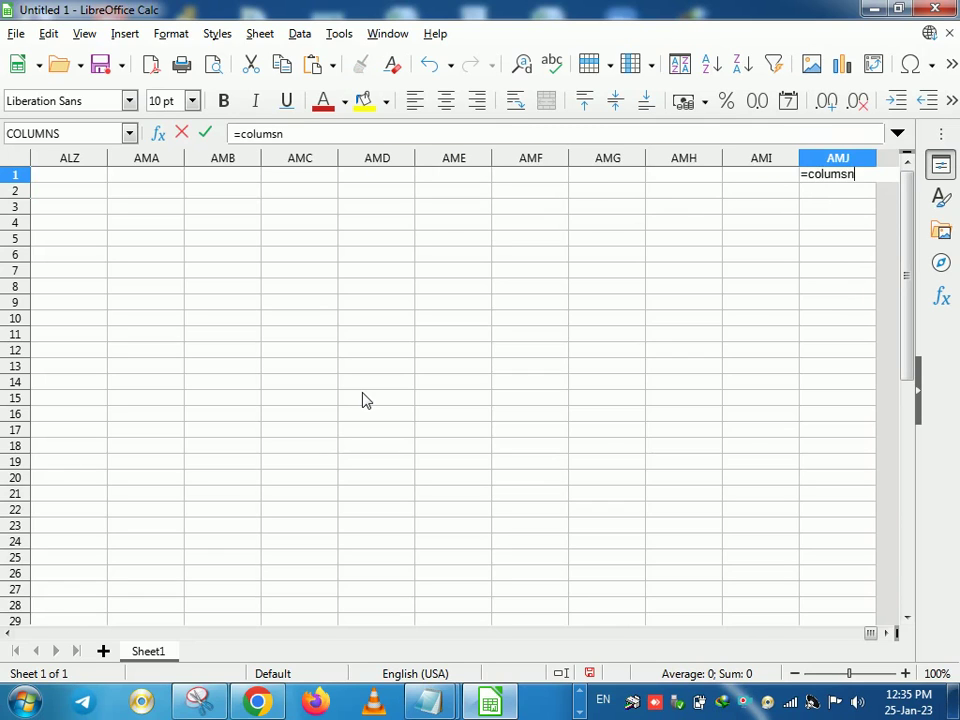
key("BackSpace")
key("BackSpace")
type("n")
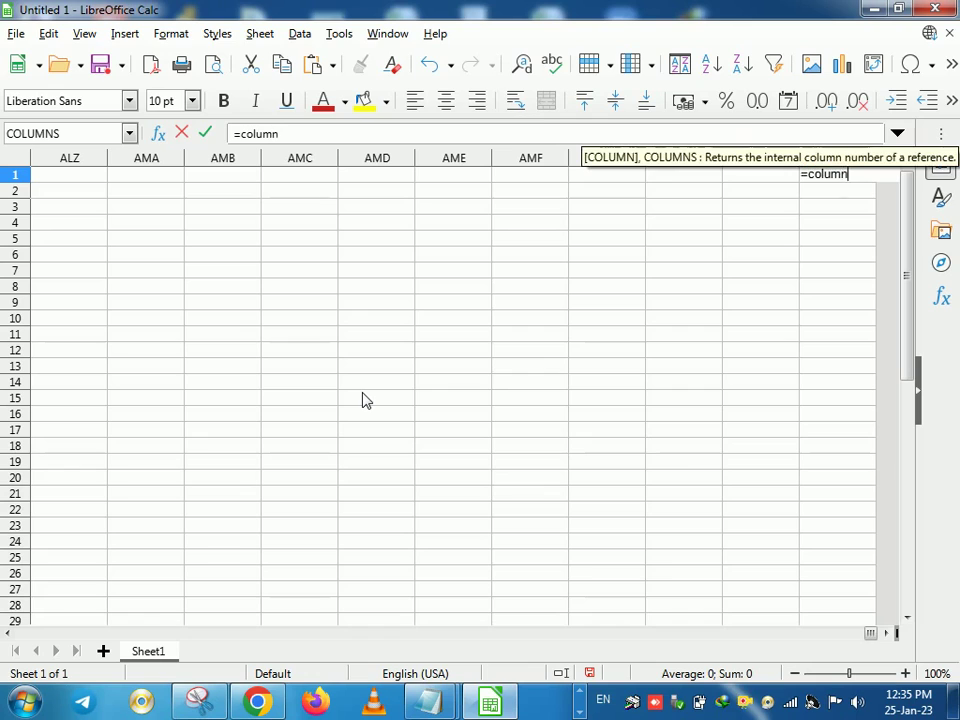
type("()")
key("Return")
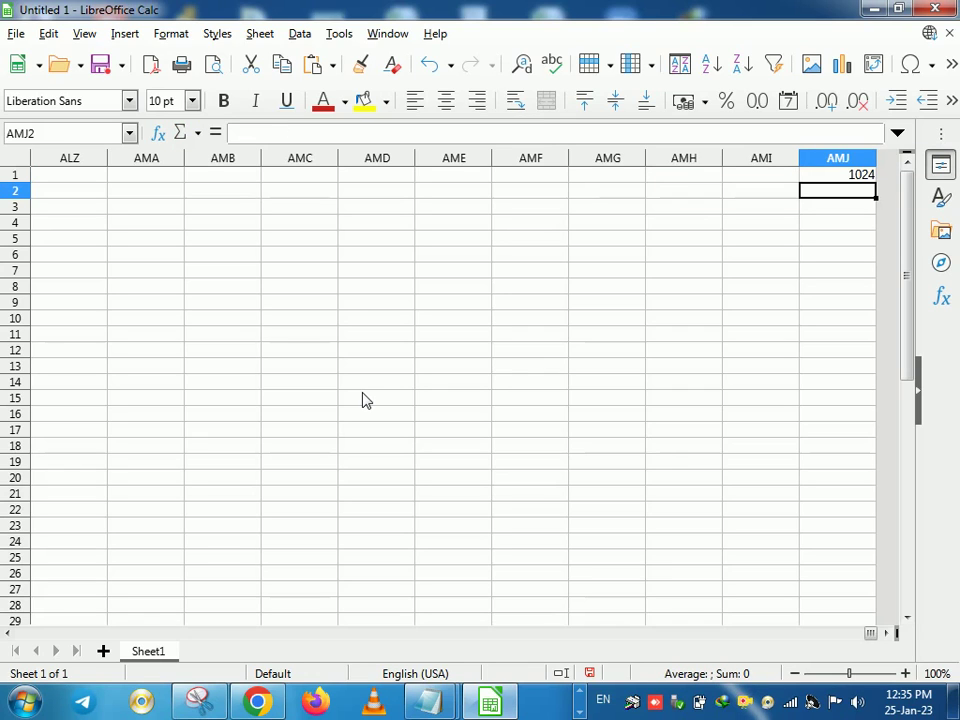
Step: Undo the AMJ1 entry, return to A1 and close the spreadsheet
key("ctrl+z")
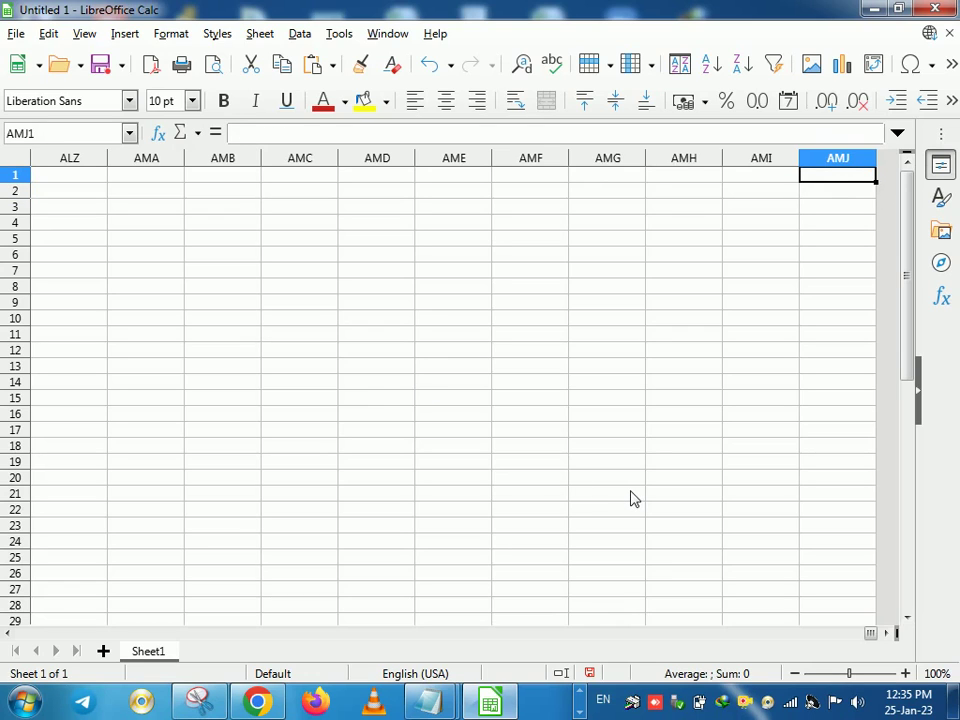
key("ctrl+Home")
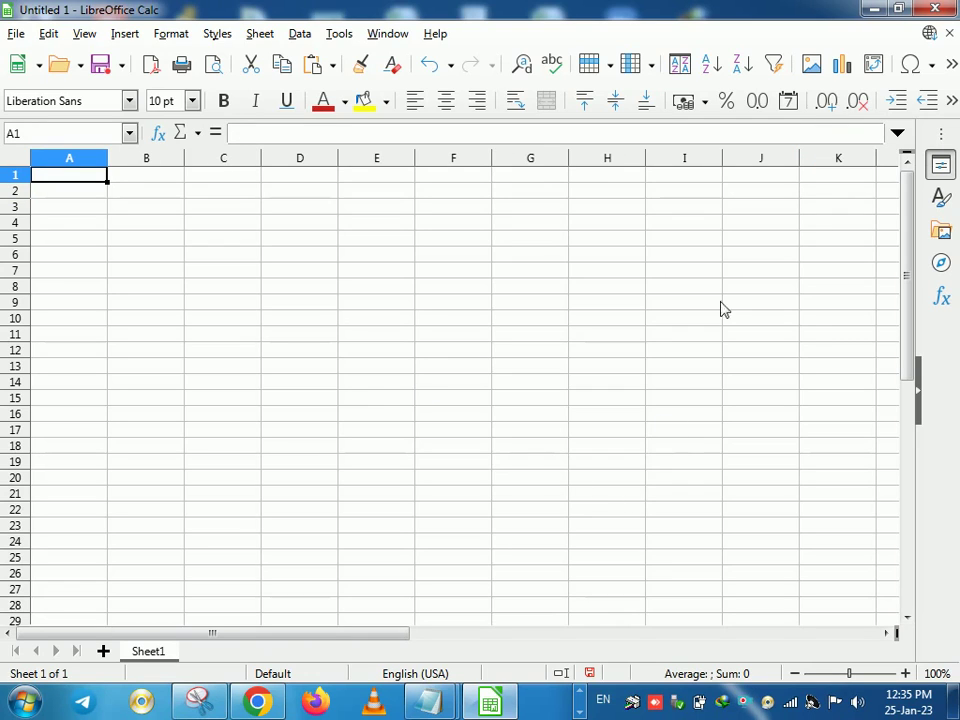
left_click(934, 8)
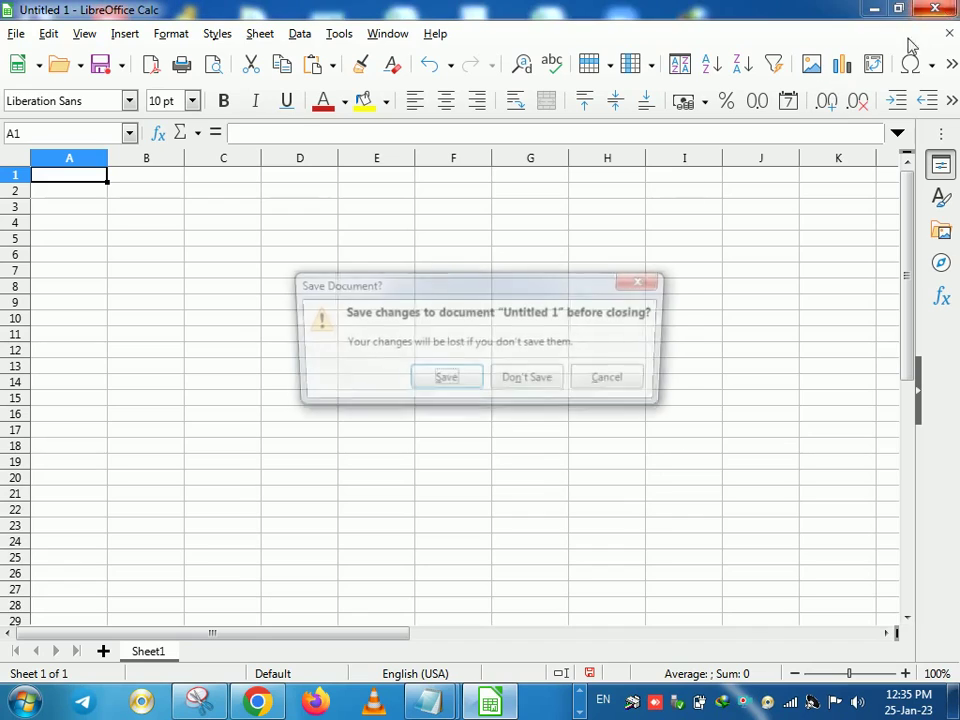
Step: Discard the Calc spreadsheet without saving, refresh the desktop and bring back the Batch 12 workbook
left_click(529, 377)
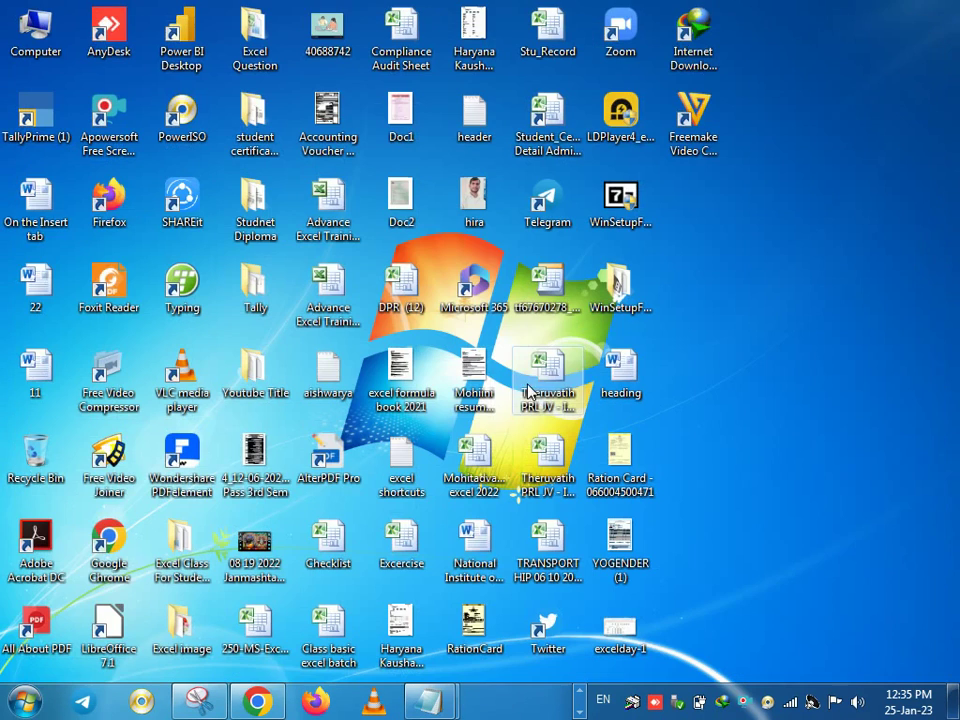
right_click(767, 299)
left_click(789, 353)
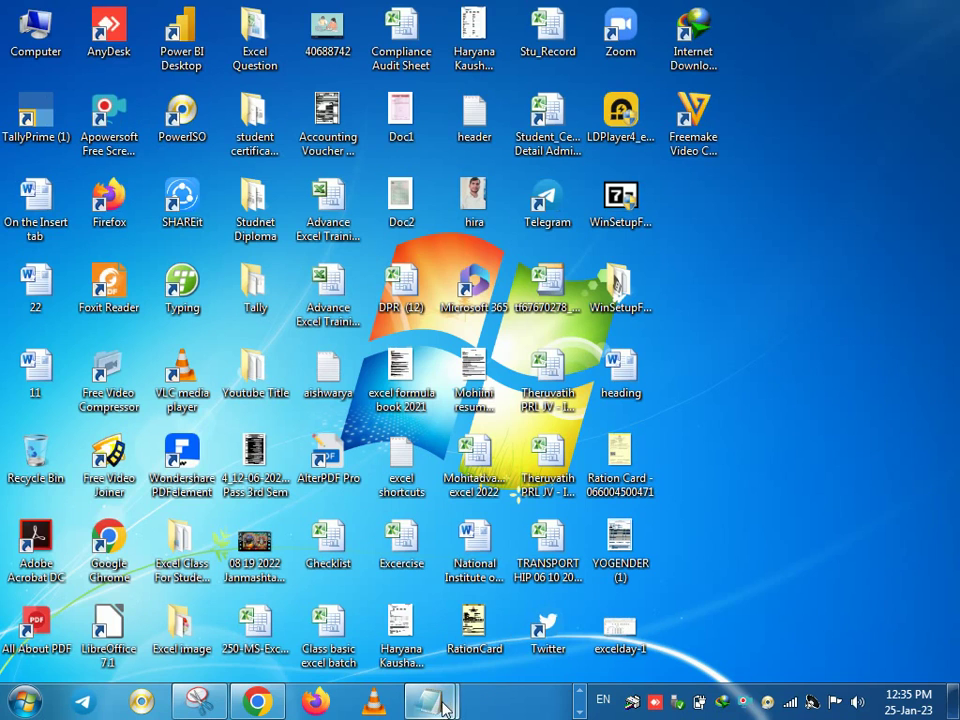
left_click(578, 711)
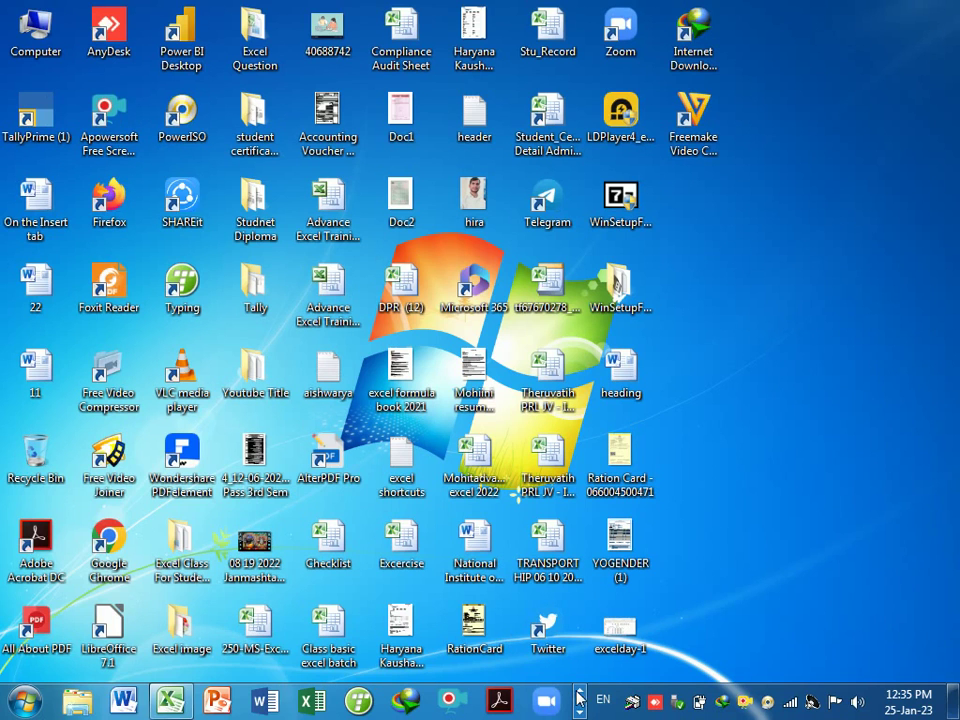
left_click(173, 706)
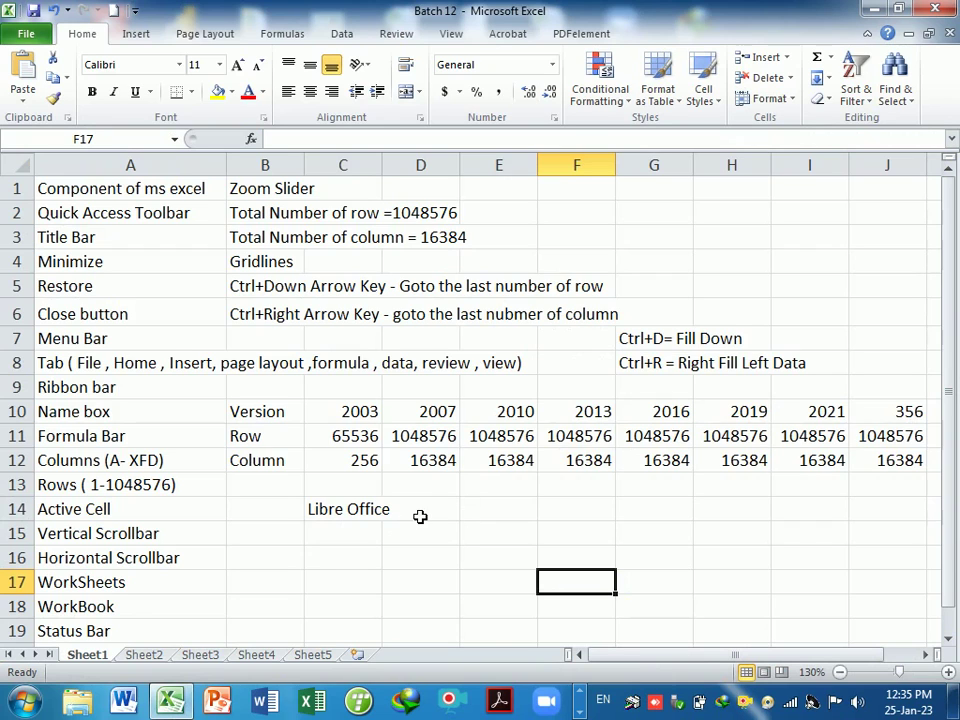
Step: Enter 1024 in cell E14 beside Libre Office
left_click(420, 516)
left_click(501, 519)
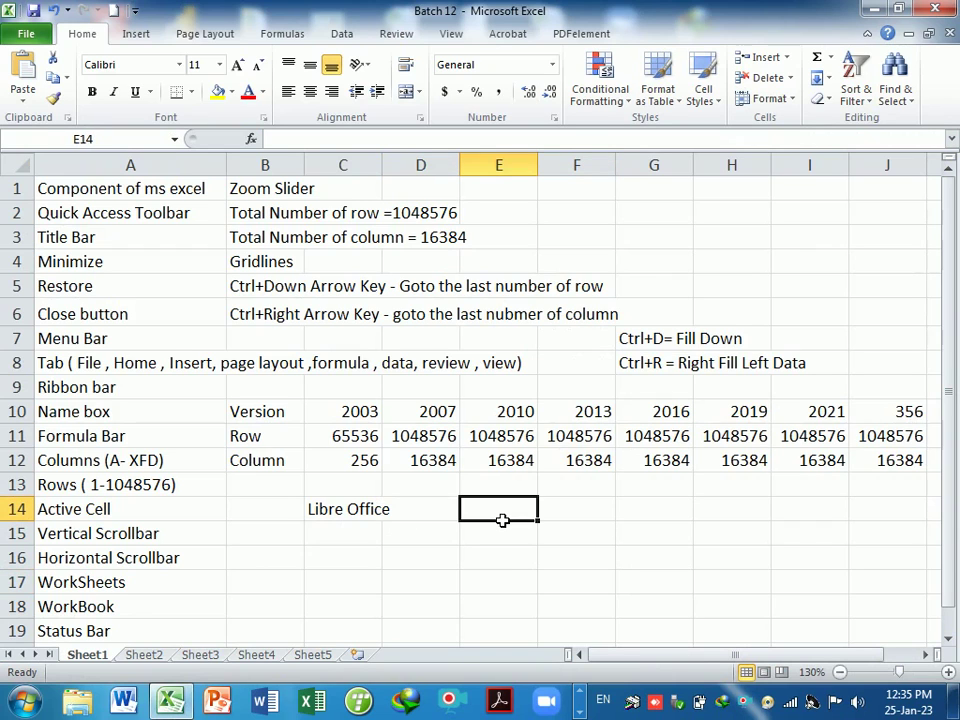
type("1024")
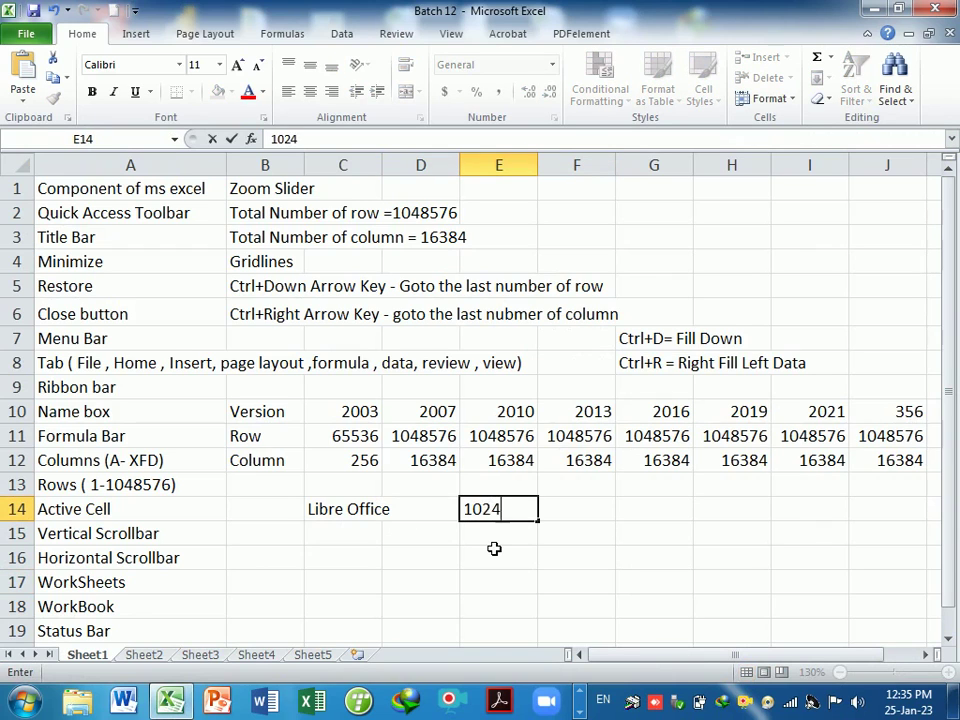
key("Return")
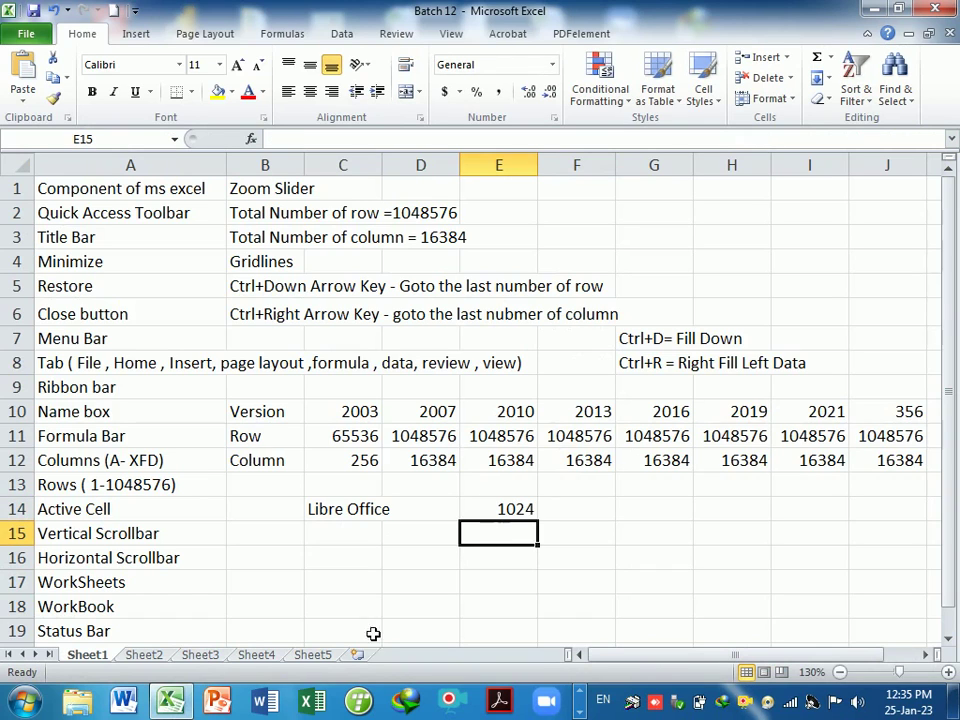
Step: Close the untitled Notepad window and clear everything away to the desktop
key("alt+Tab")
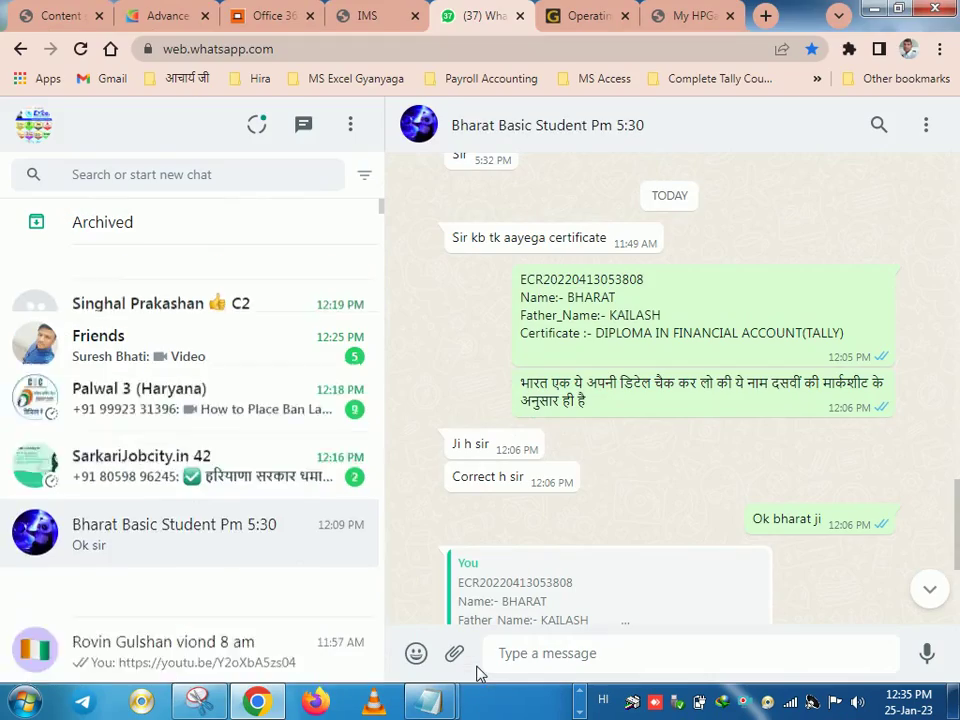
key("alt+Tab")
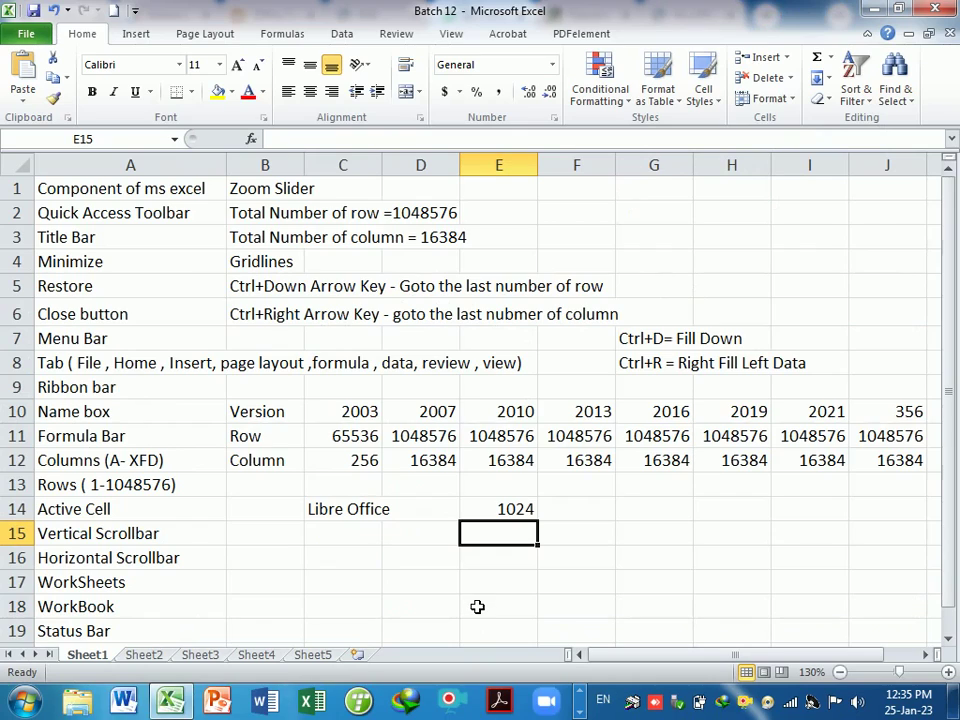
key("alt+Tab")
key("alt+Tab")
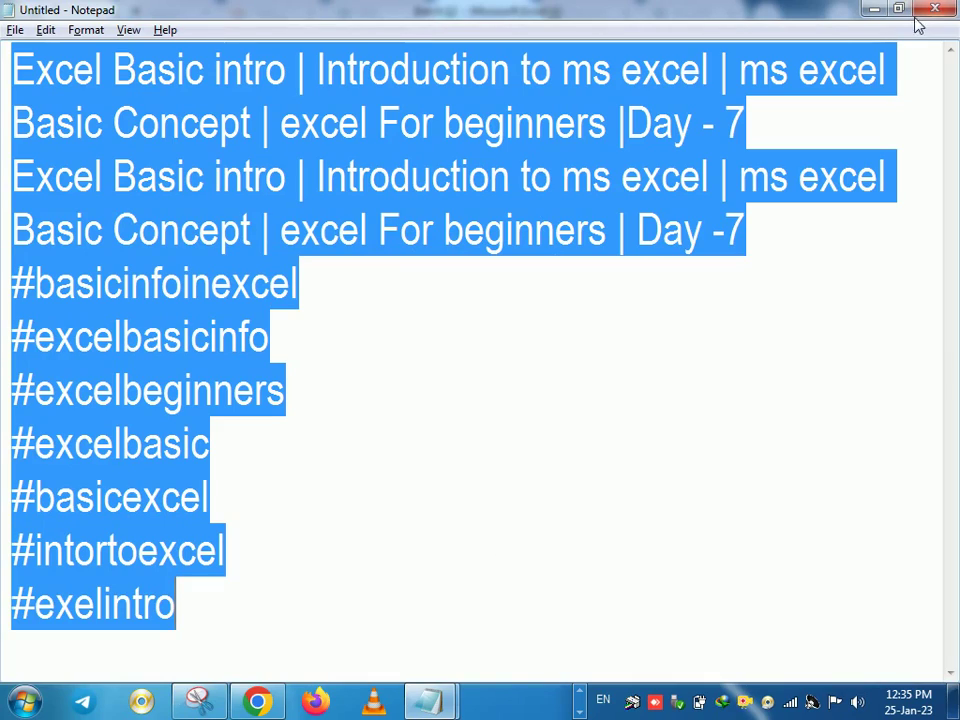
key("alt+F4")
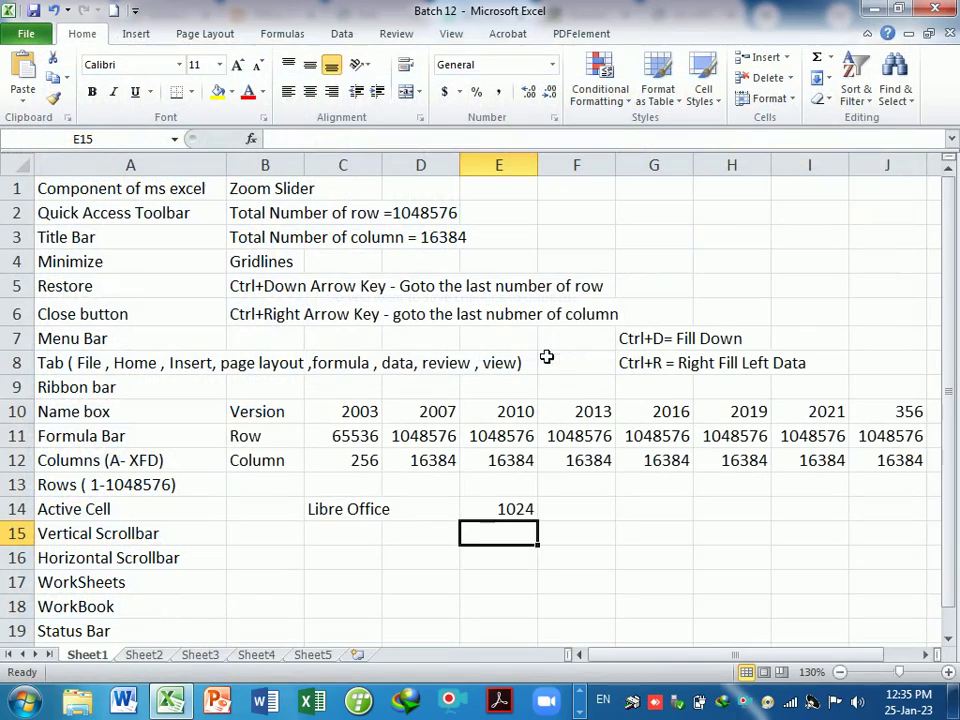
key("alt+Tab")
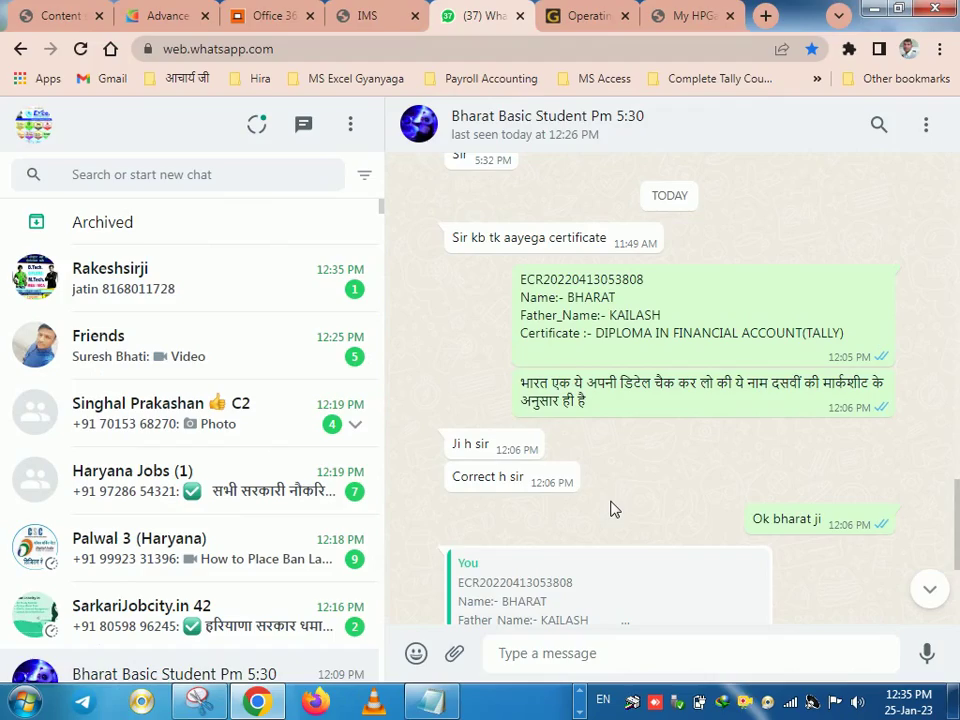
key("super+d")
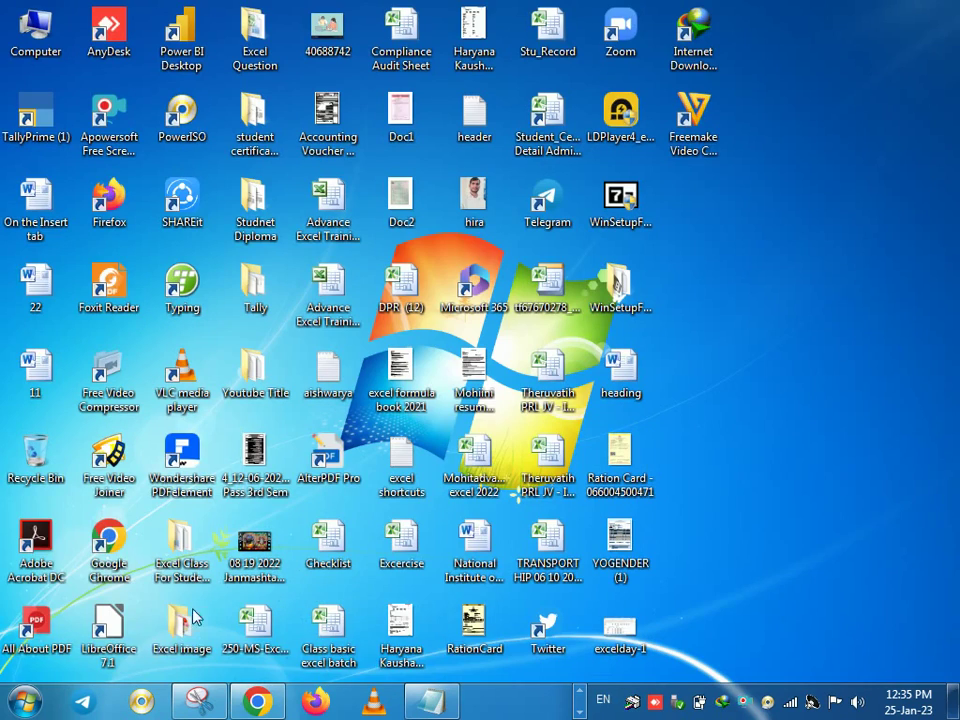
Step: Open a new LibreOffice Calc spreadsheet and jump to its last row, 1048576
double_click(127, 620)
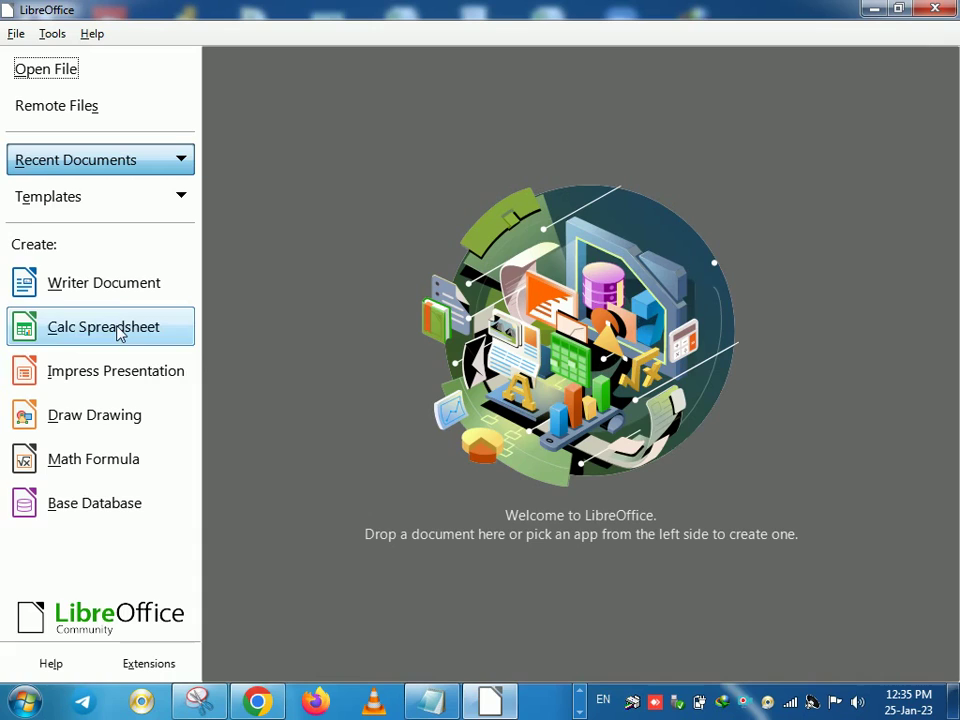
left_click(117, 327)
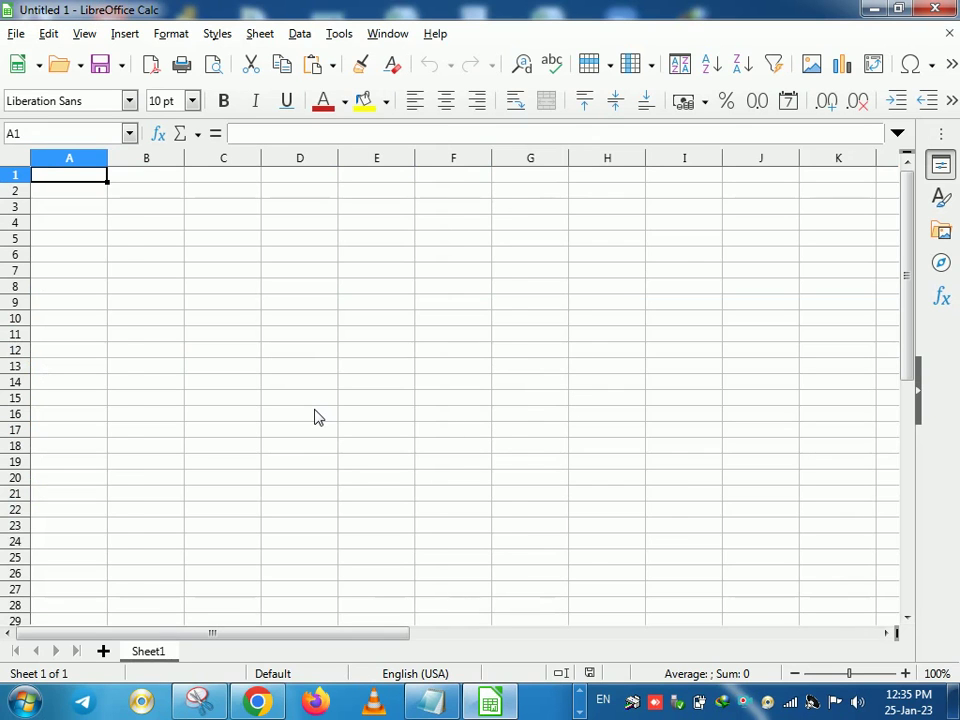
key("ctrl+Down")
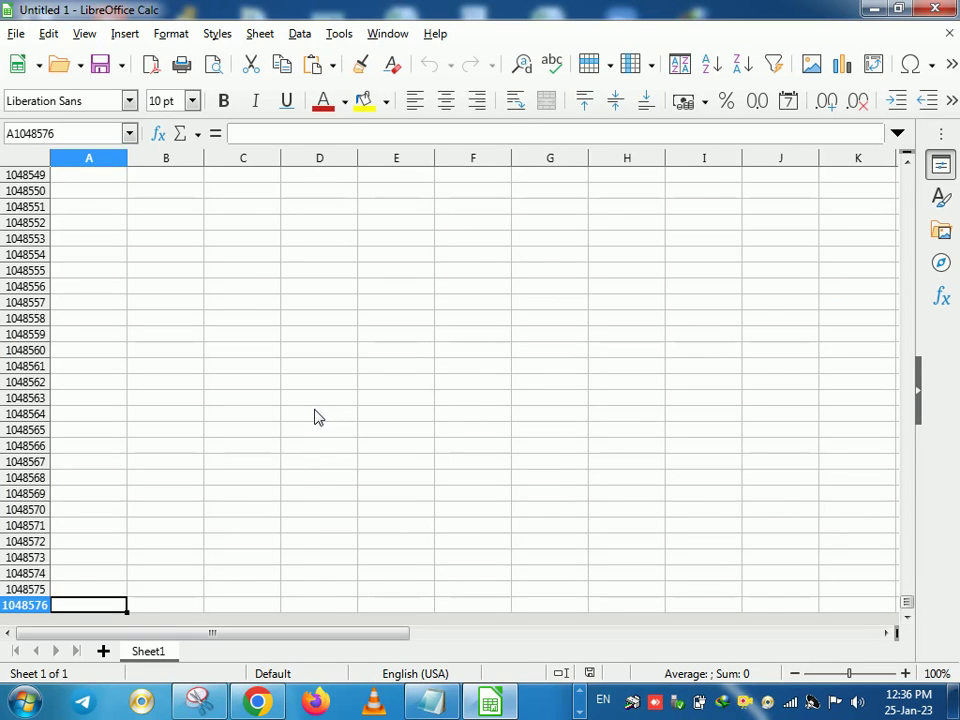
Step: Switch back to the Batch 12 Excel workbook from the taskbar
key("alt+Tab")
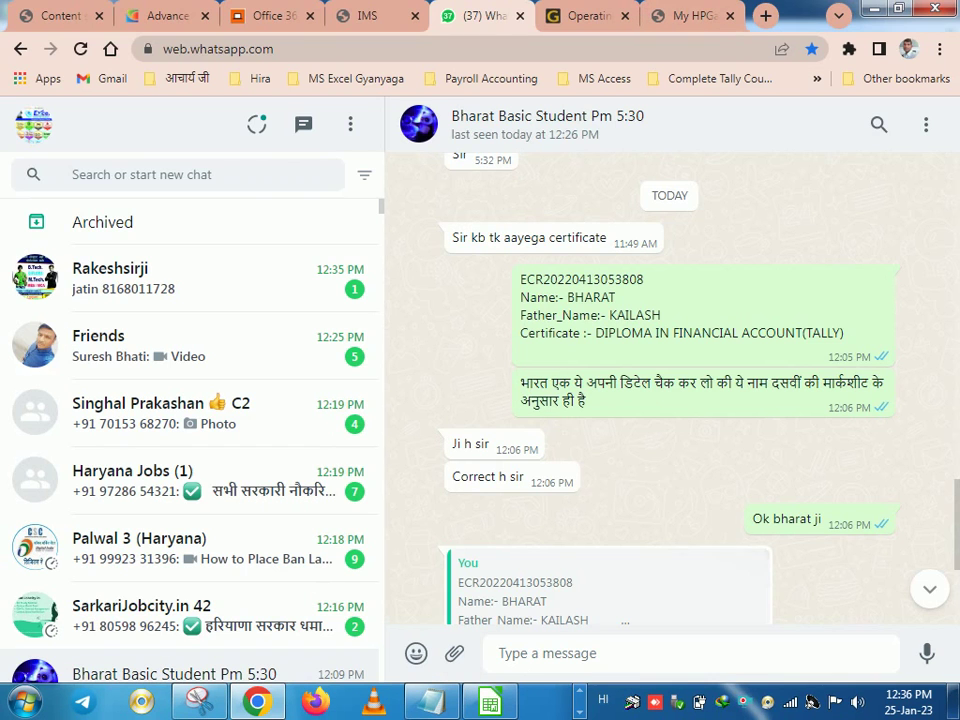
left_click(580, 711)
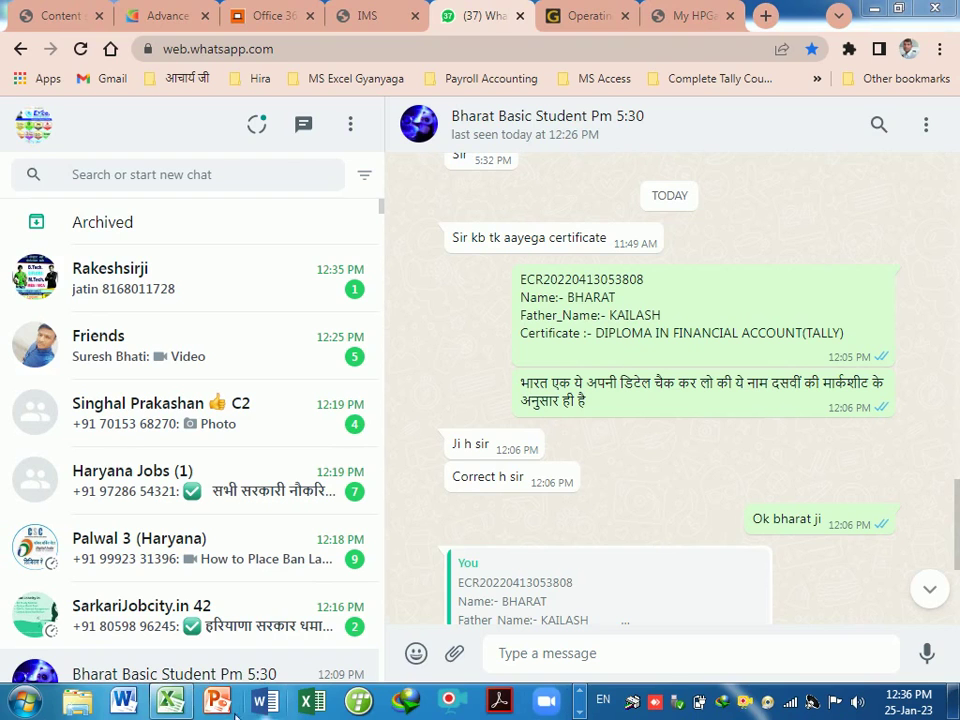
left_click(170, 700)
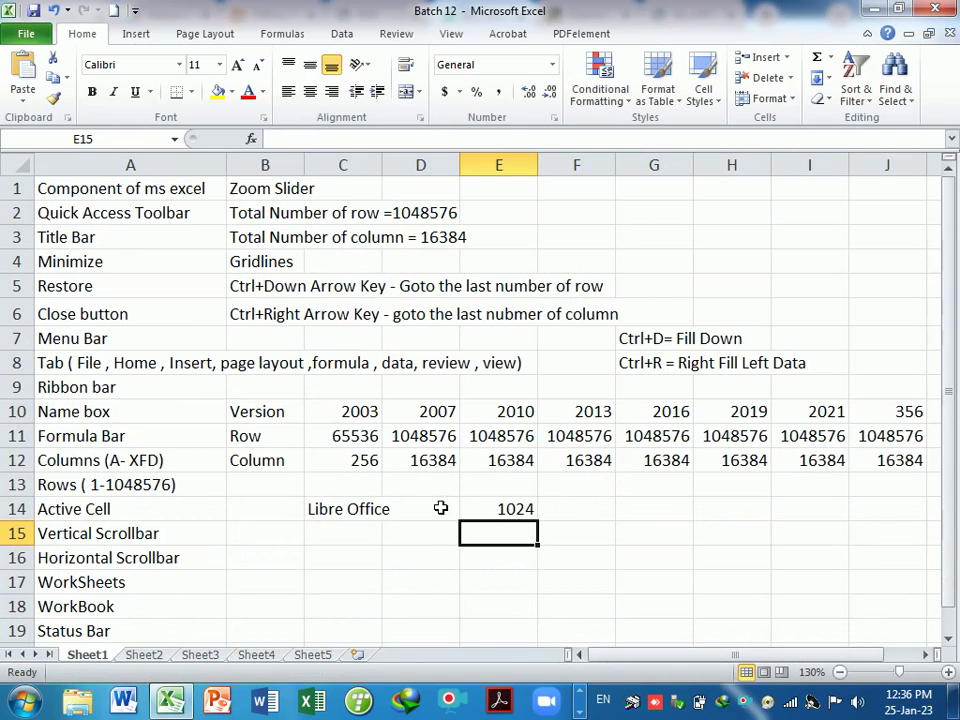
Step: Copy the Row and Column labels from B11:B12 into B15:B16
left_click_drag(276, 446, 275, 474)
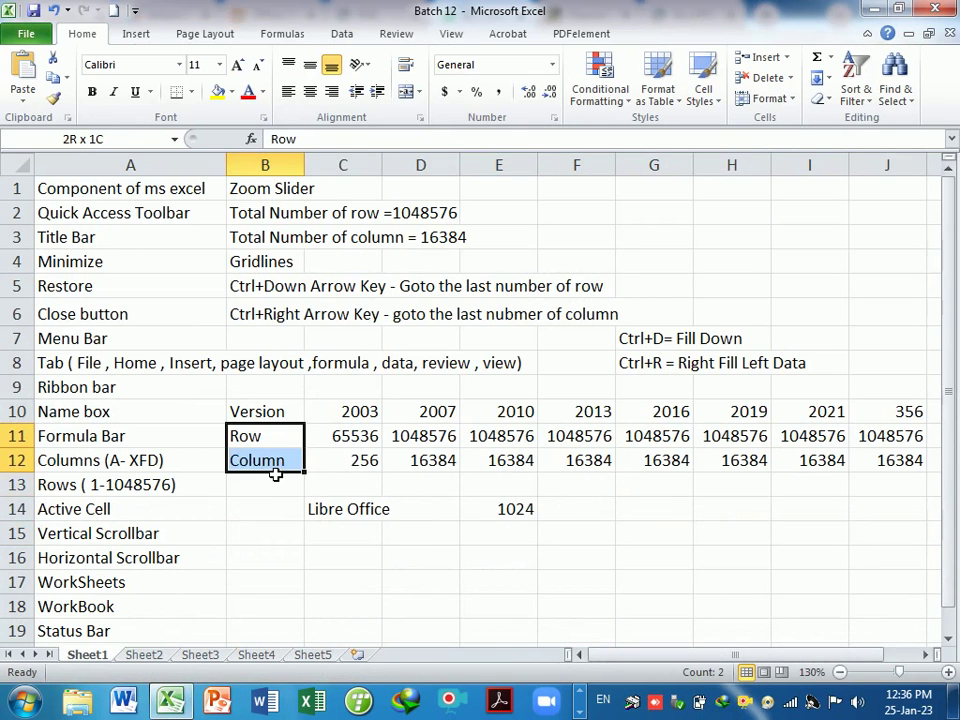
key("ctrl+c")
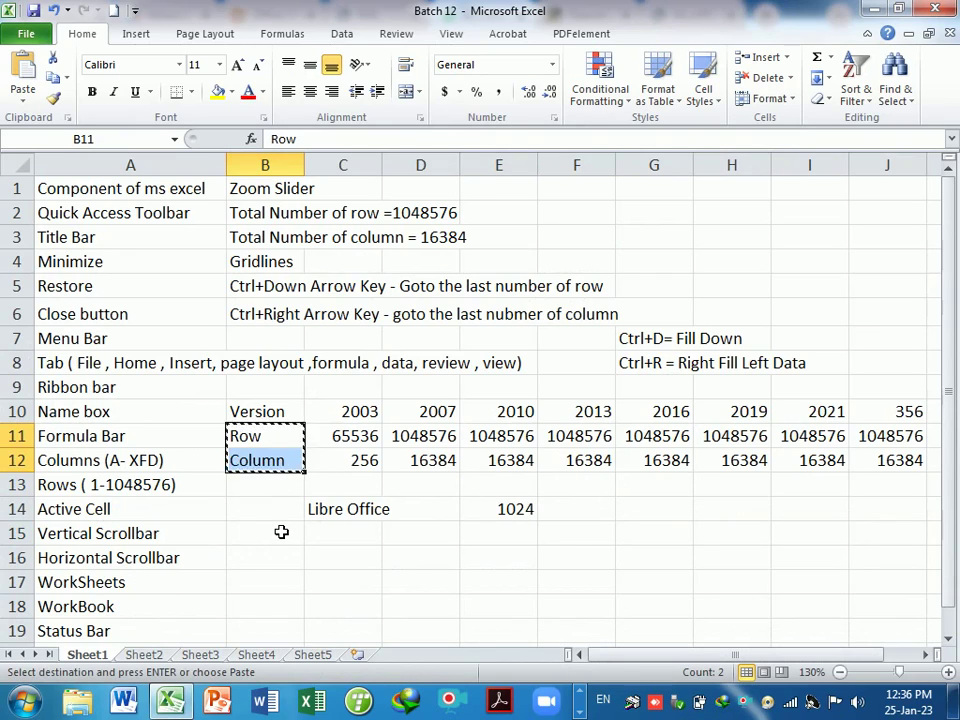
left_click(281, 533)
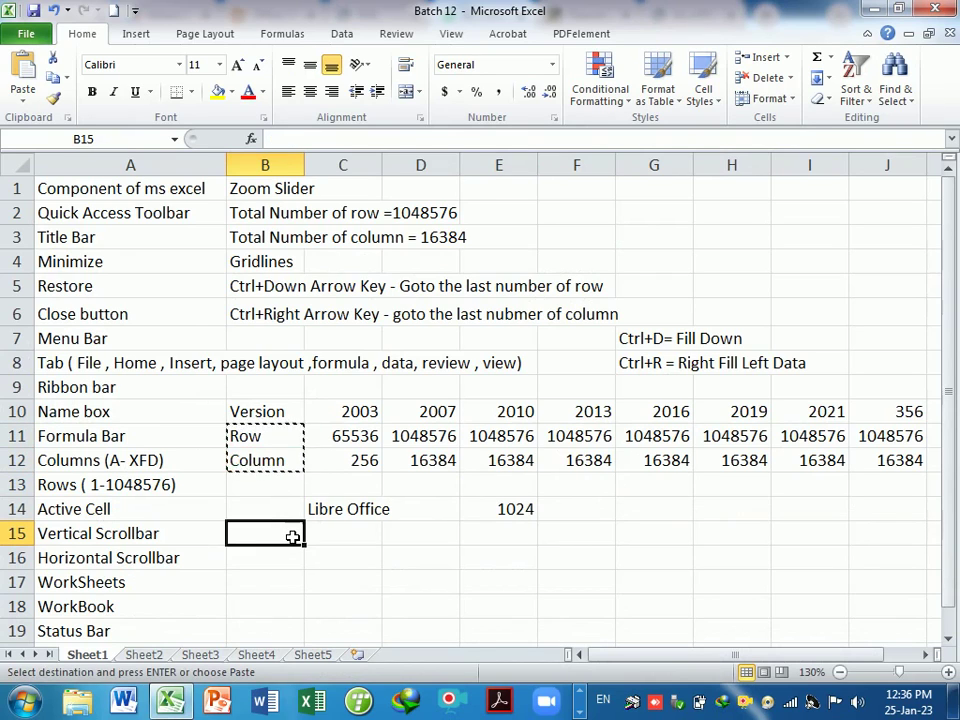
key("Return")
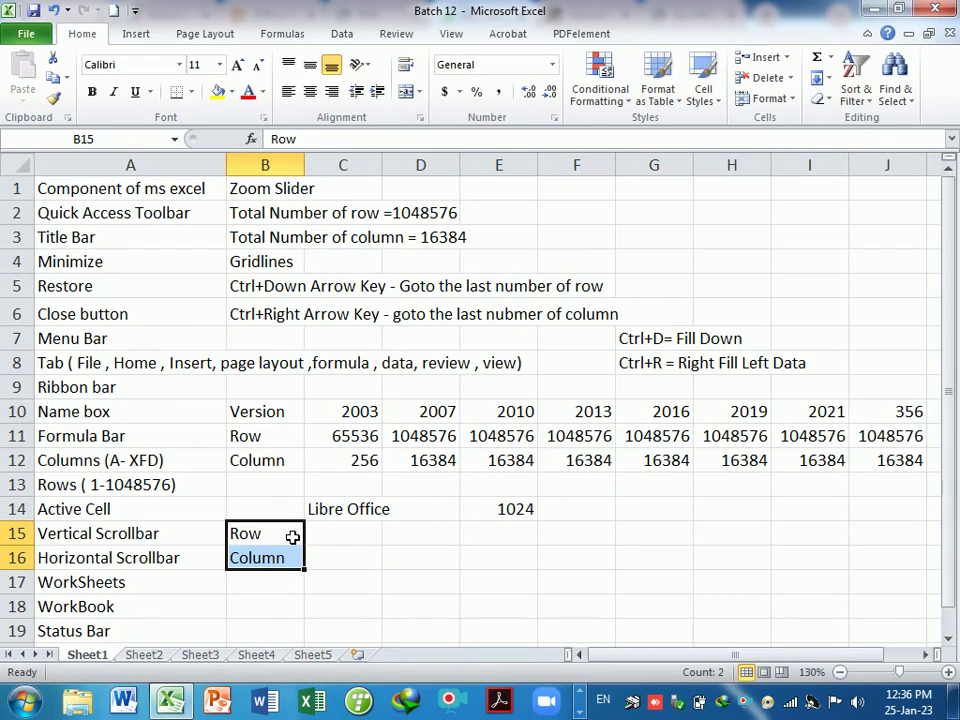
Step: Enter 1048576 in C15 and 1024 in C16 beside the labels
key("Right")
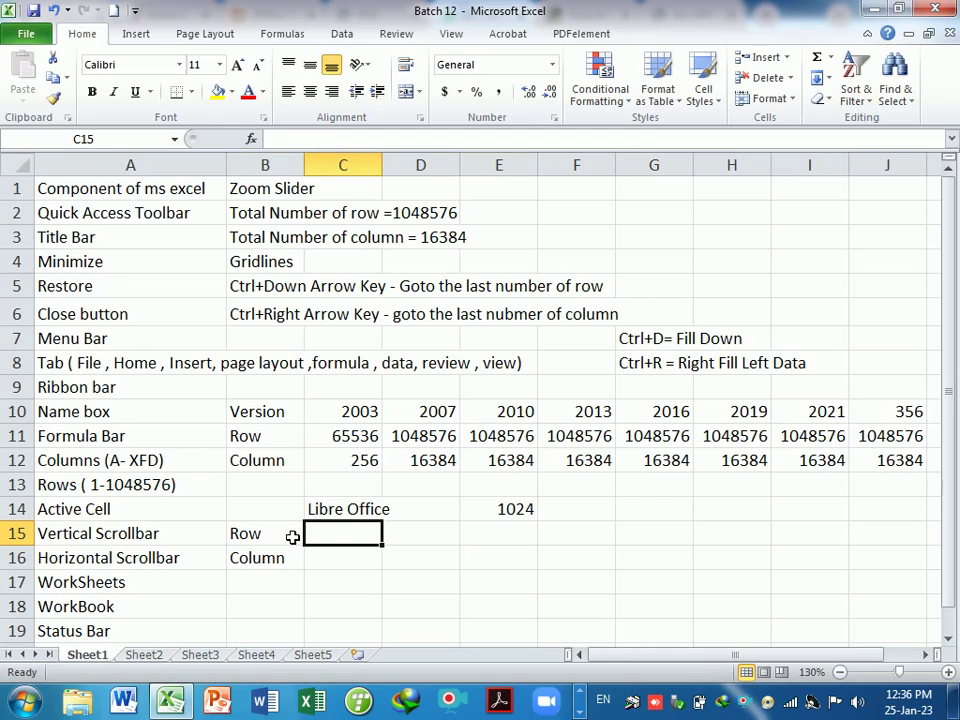
type("104857")
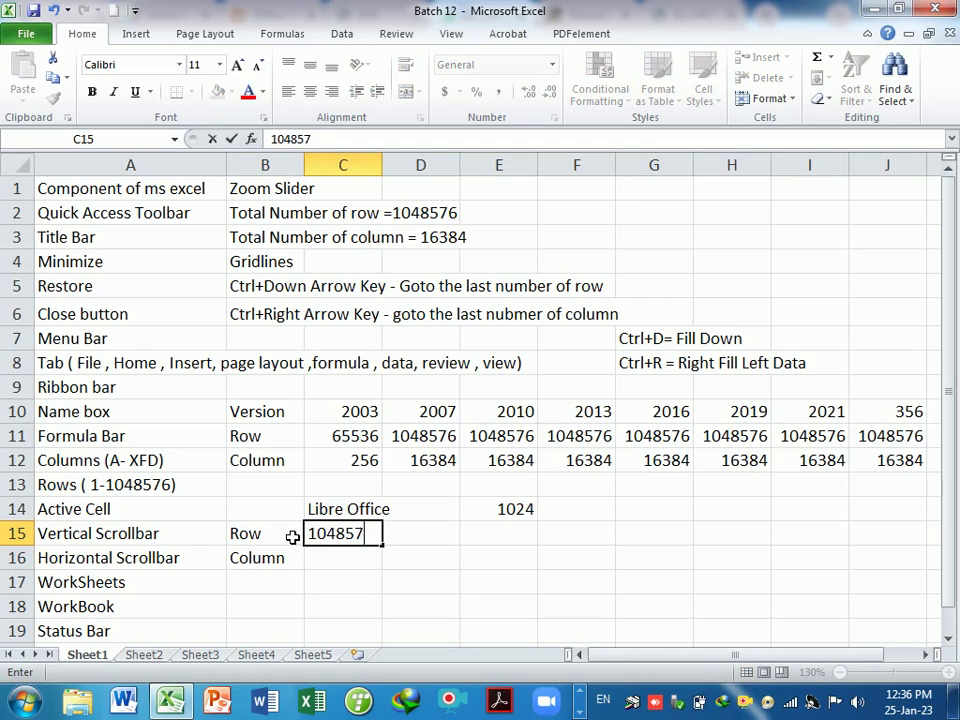
type("6")
key("Return")
type("102")
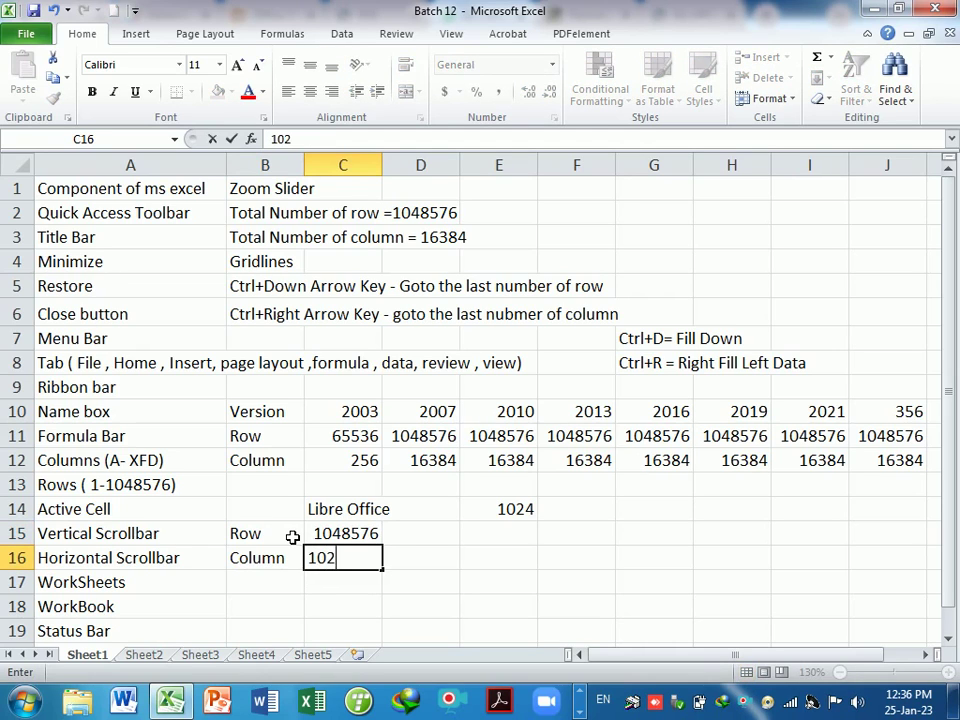
type("4")
key("Return")
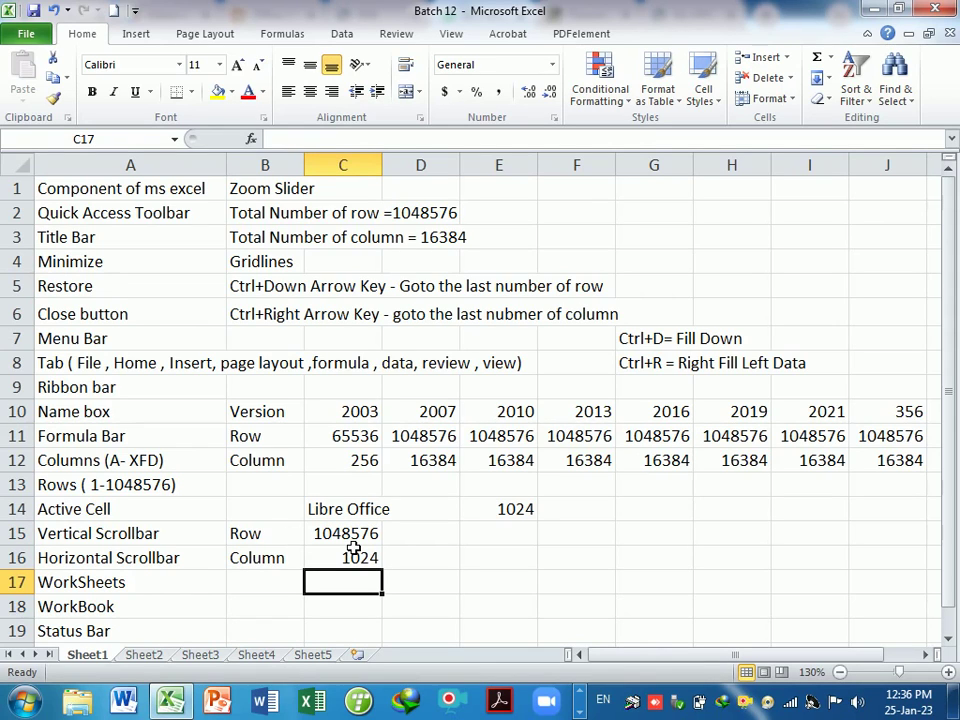
left_click(432, 568)
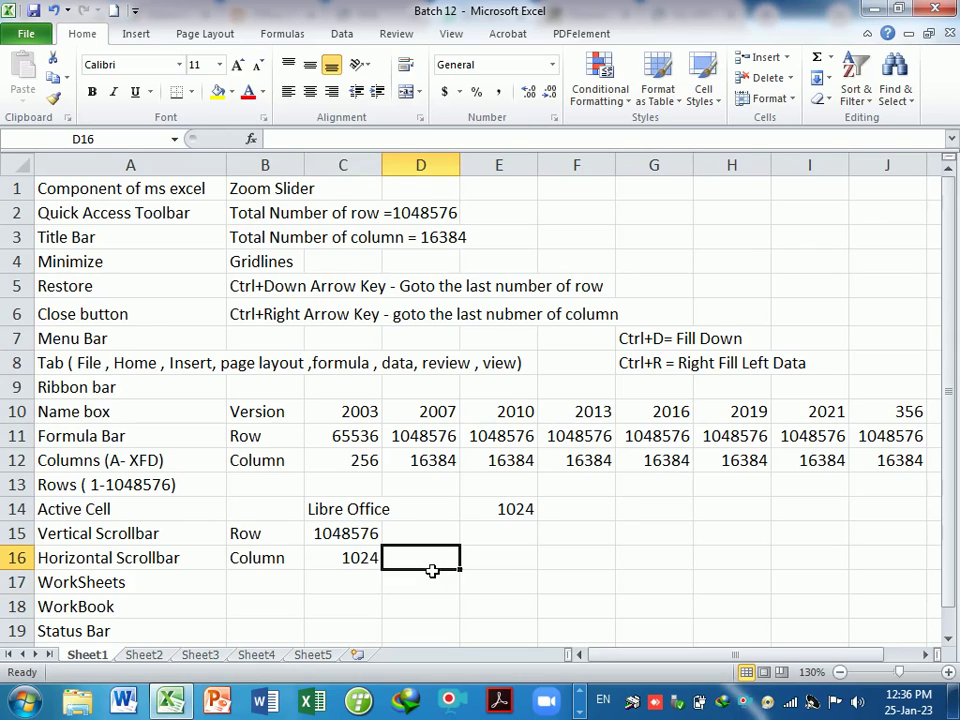
left_click(511, 585)
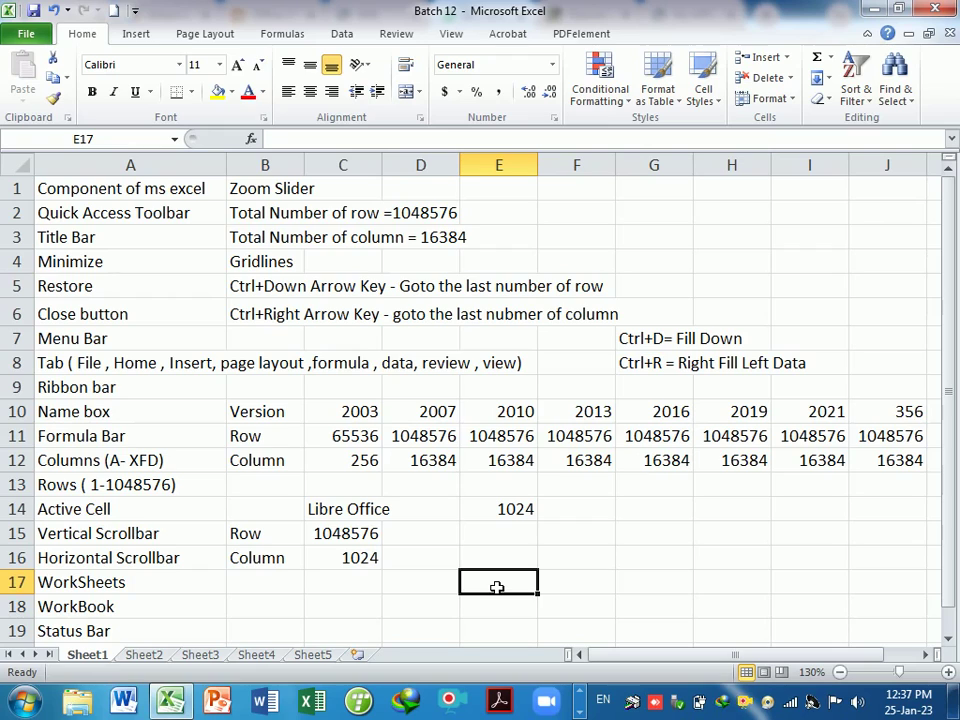
left_click(572, 569)
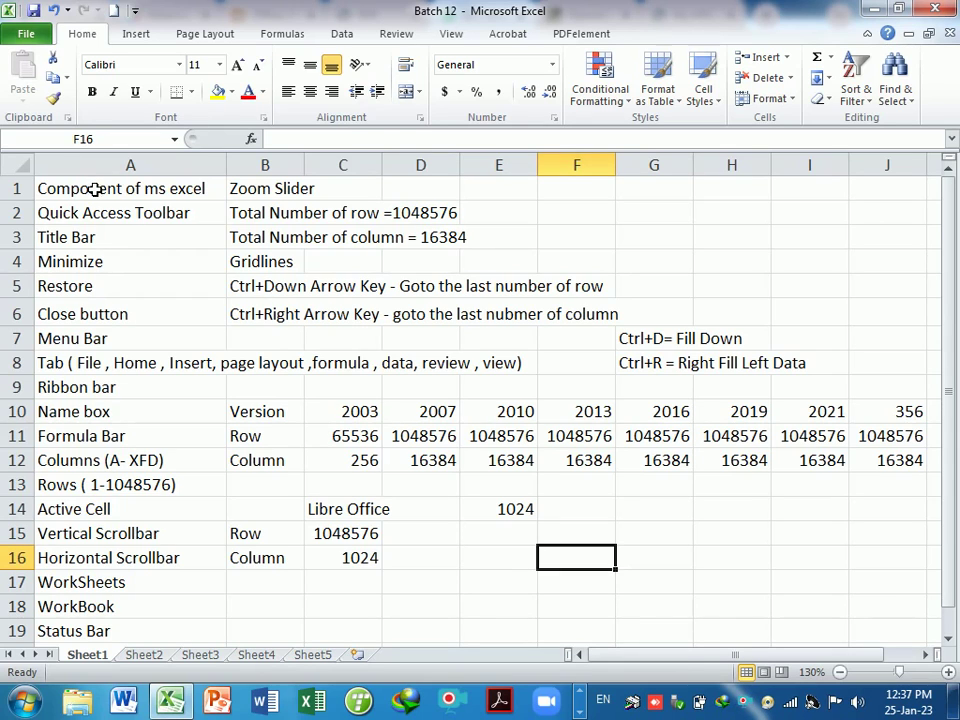
left_click_drag(96, 189, 101, 627)
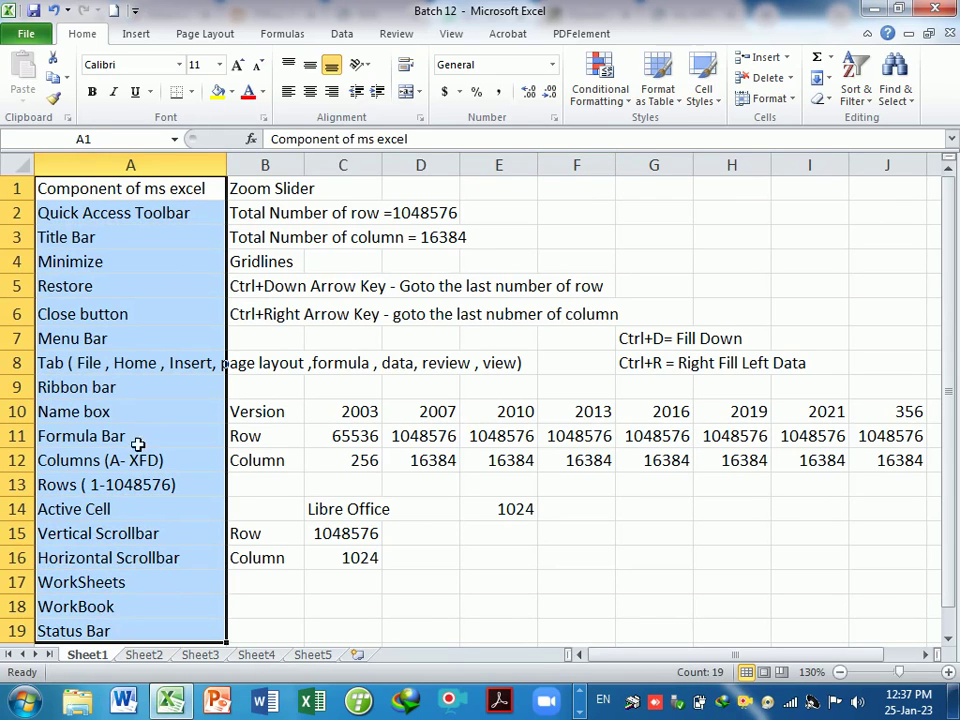
left_click_drag(133, 214, 118, 632)
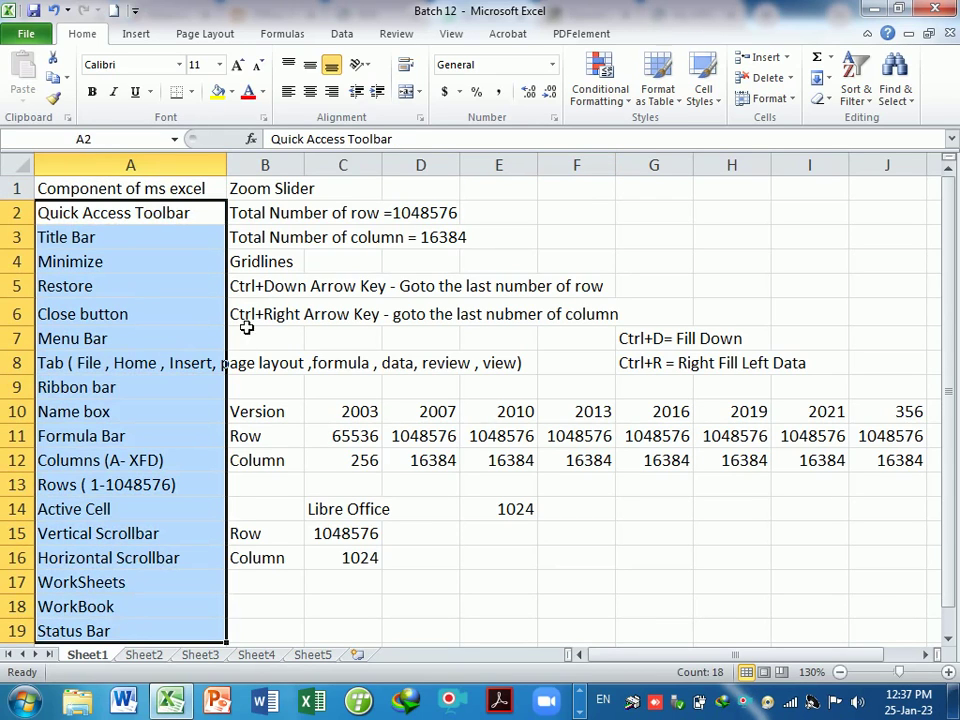
left_click_drag(255, 214, 273, 239)
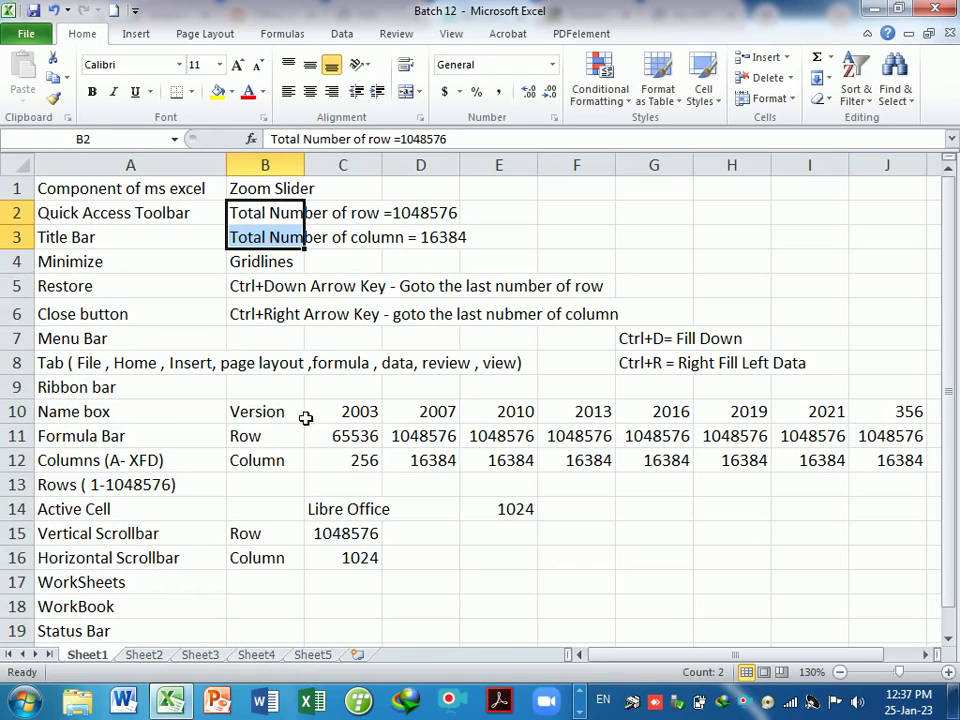
mouse_move(295, 413)
left_mouse_down()
mouse_move(535, 489)
mouse_move(893, 462)
left_mouse_up()
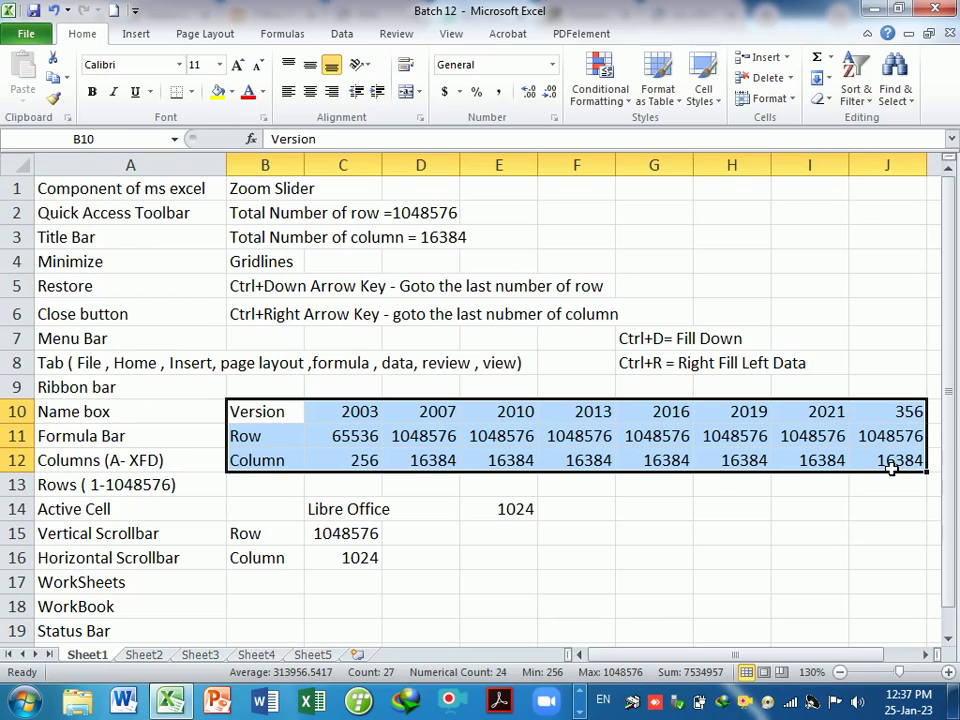
left_click(760, 534)
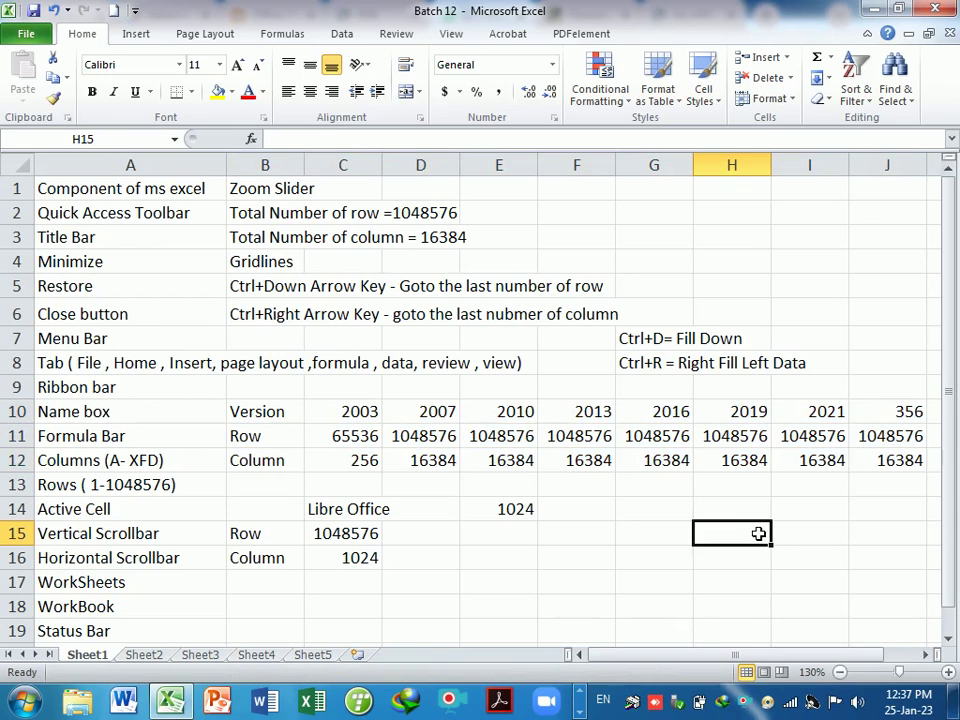
scroll(490, 566, "down", 1)
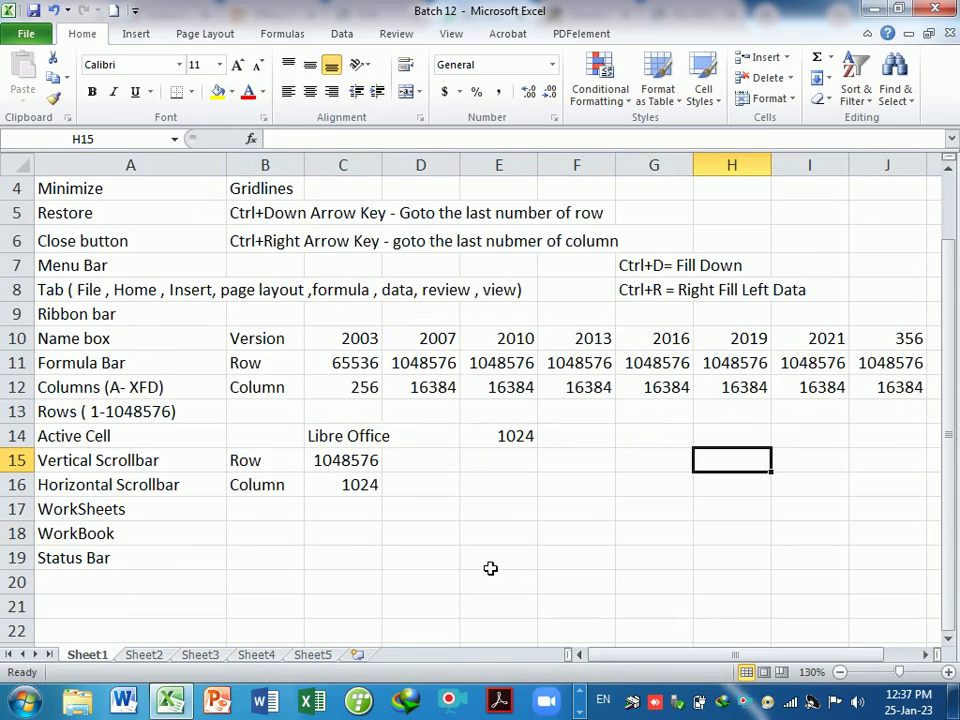
scroll(484, 540, "down", 1)
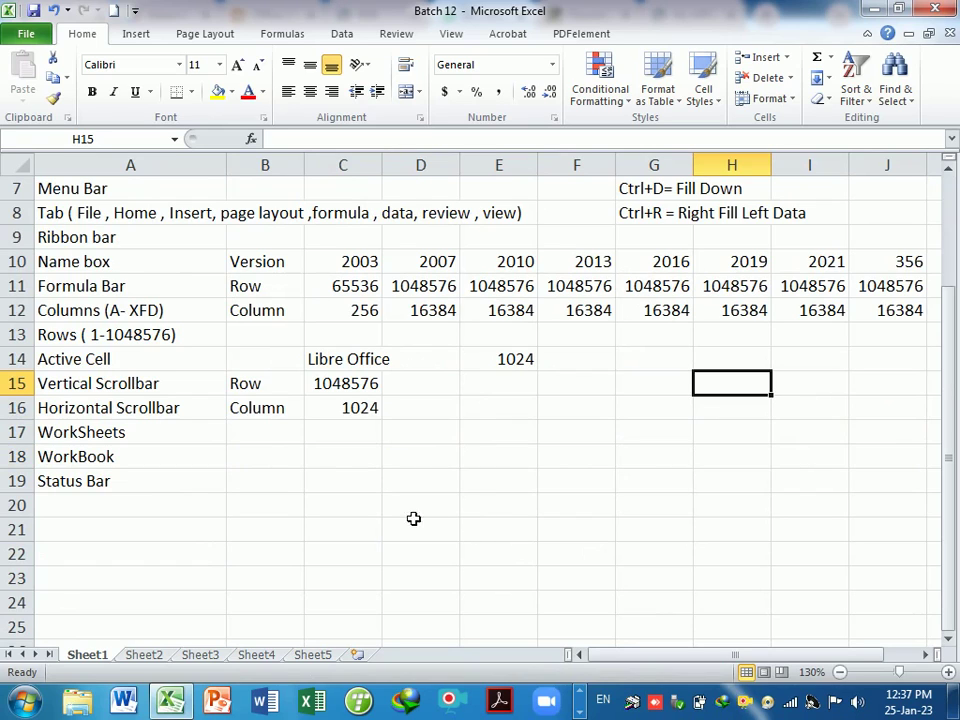
Step: Write 'Ctrl+1 = Open Format Cell window' in cell C19
left_click(368, 486)
type("C")
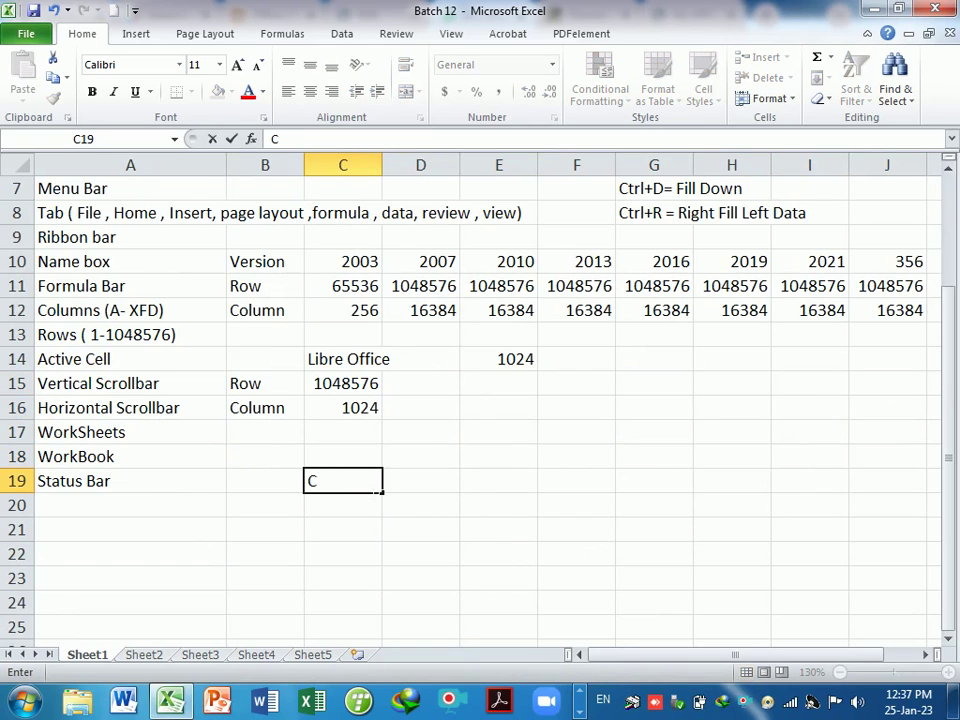
type("trl+")
type("1 =")
type(" Open For")
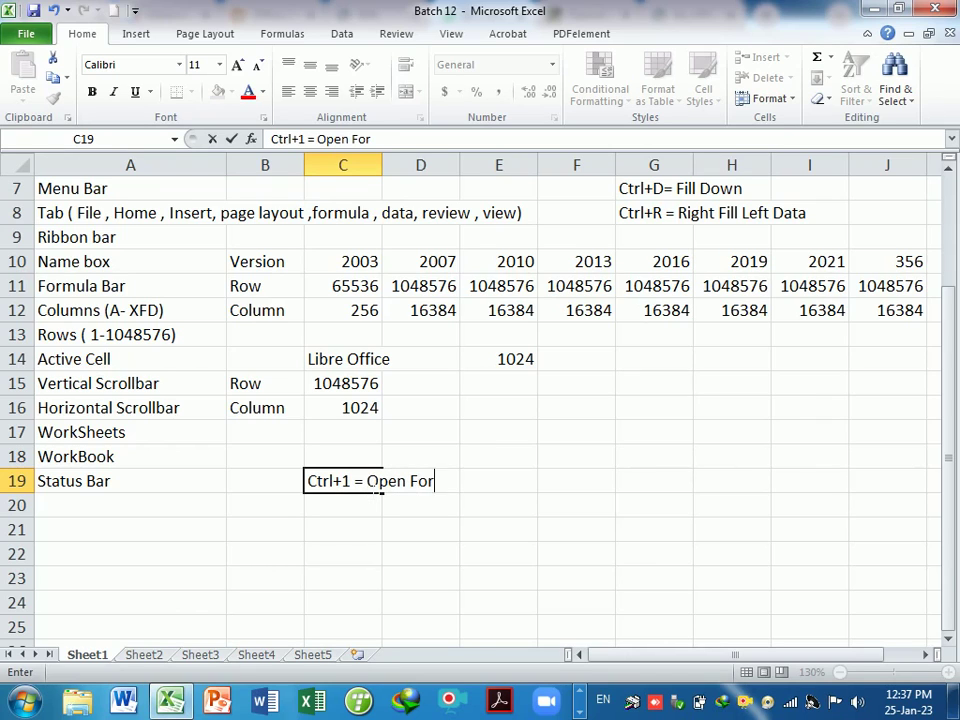
type("mat Cell ")
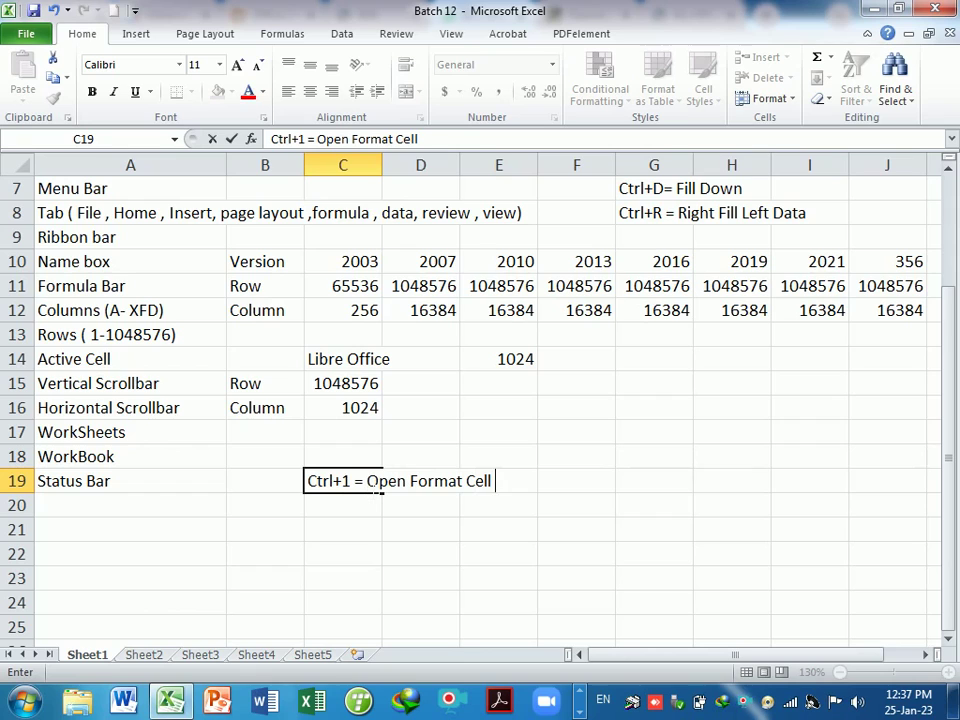
type("window")
key("Return")
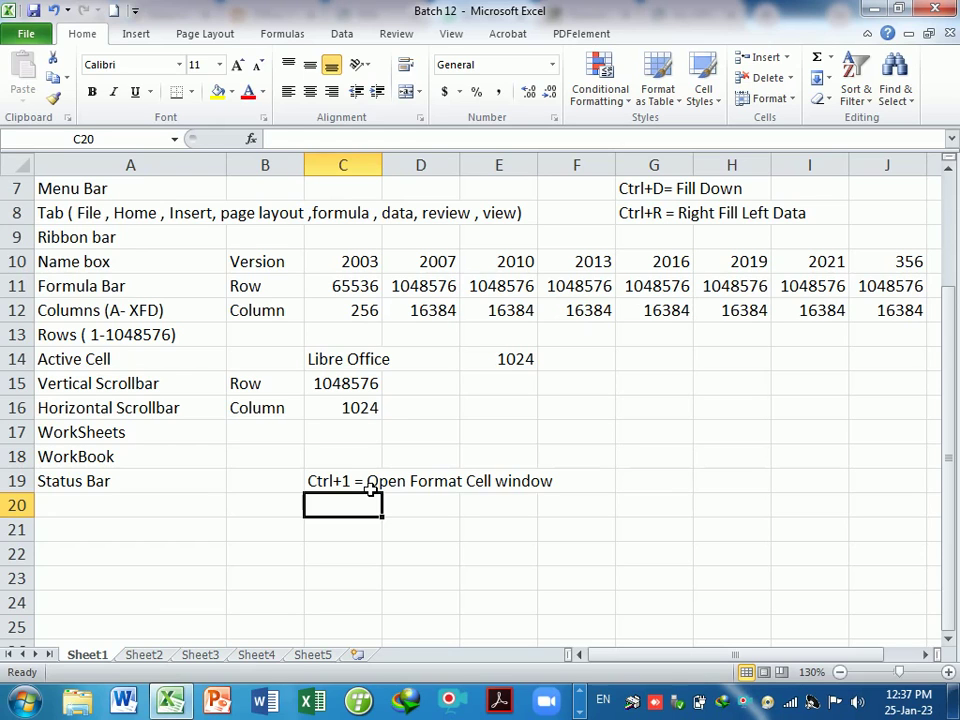
key("Down")
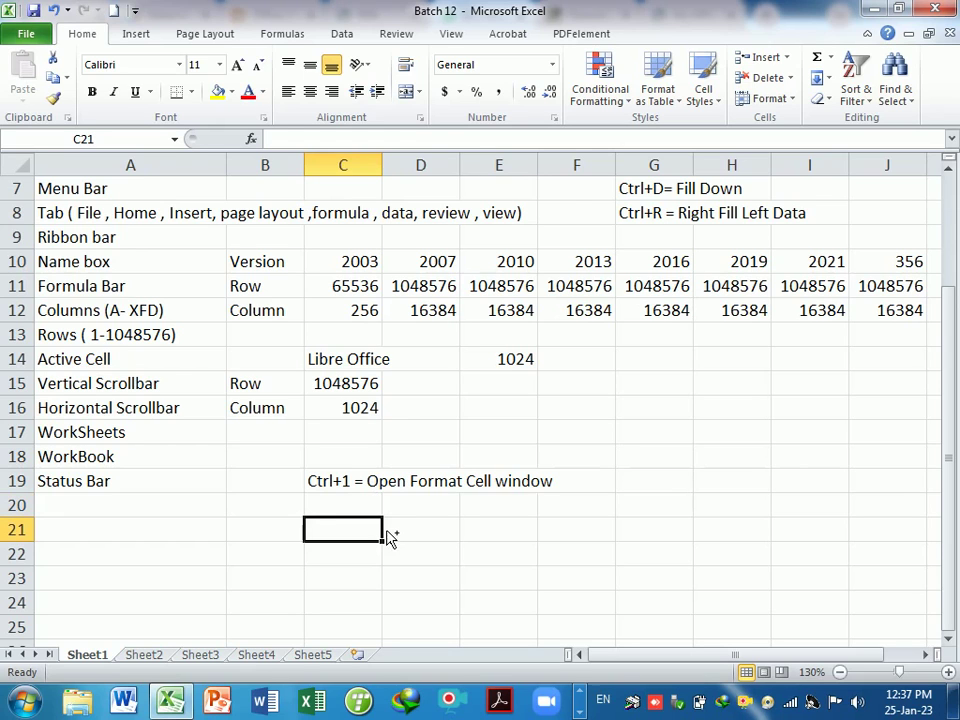
key("ctrl+1")
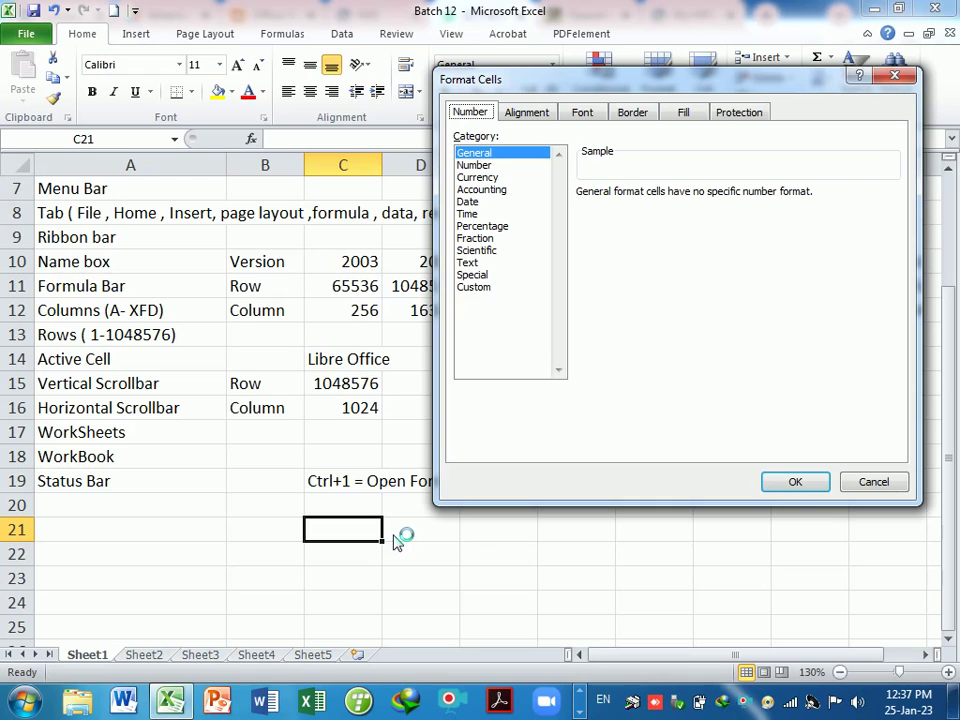
left_click(873, 482)
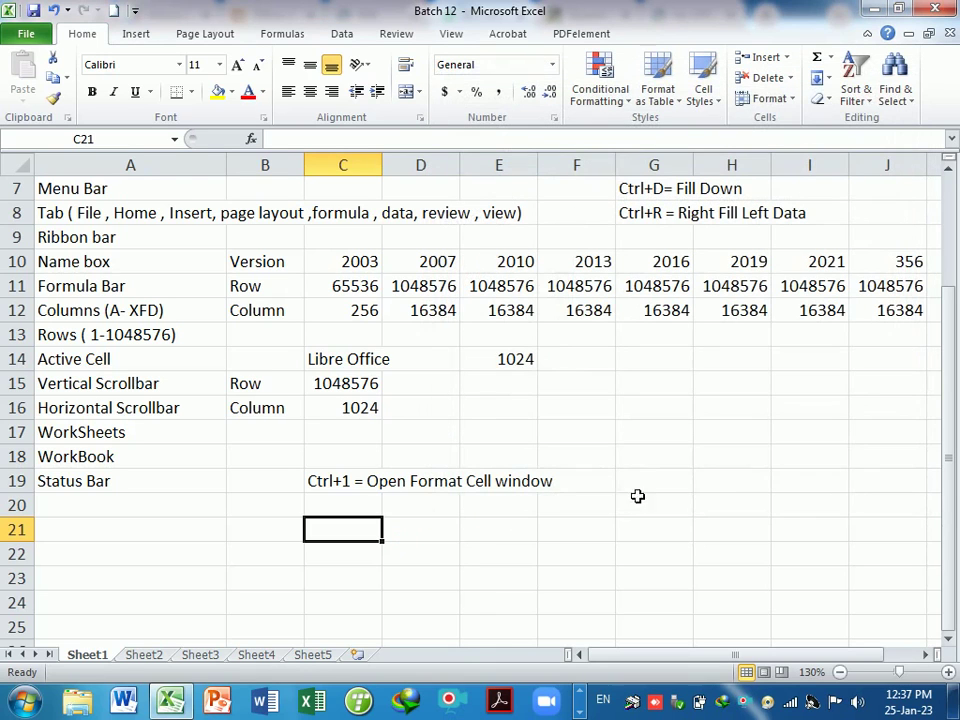
left_click_drag(636, 505, 610, 505)
left_click(436, 532)
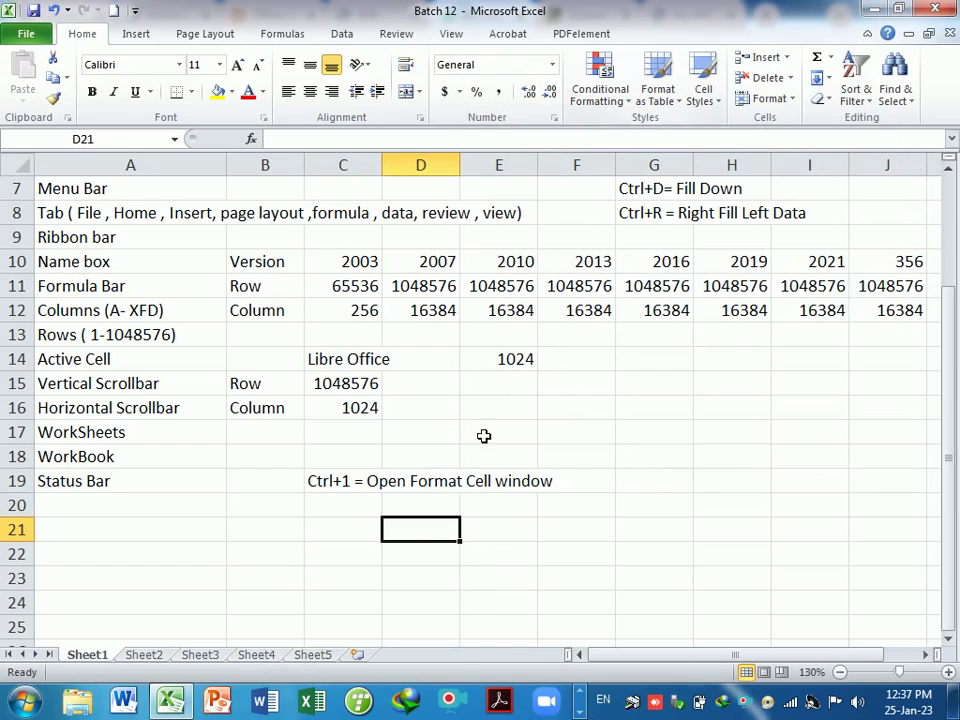
left_click(514, 544)
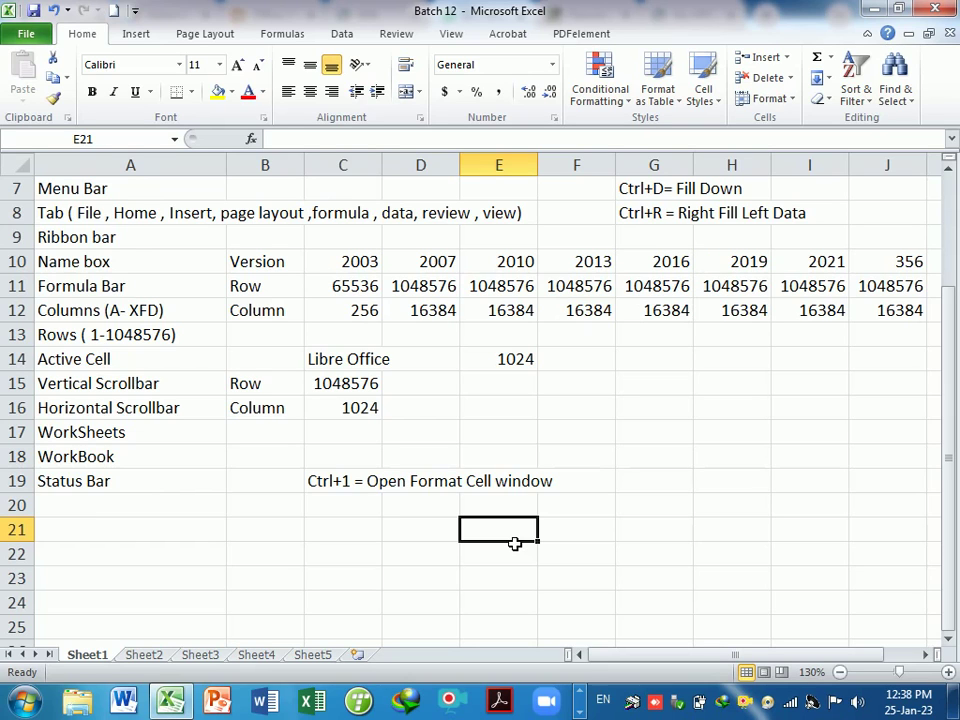
key("ctrl+1")
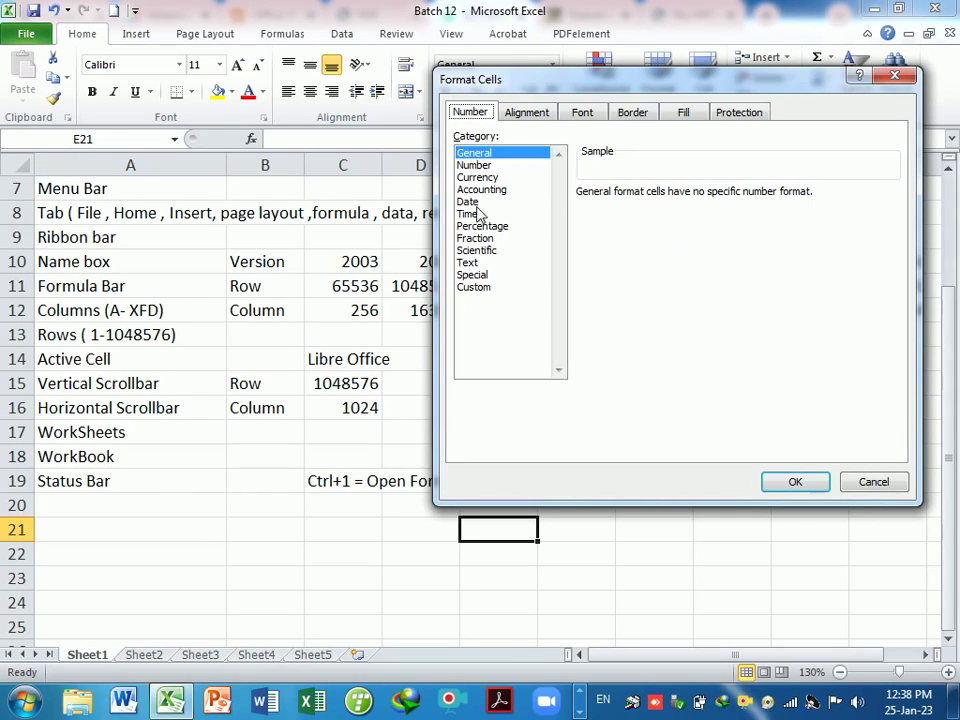
left_click(873, 482)
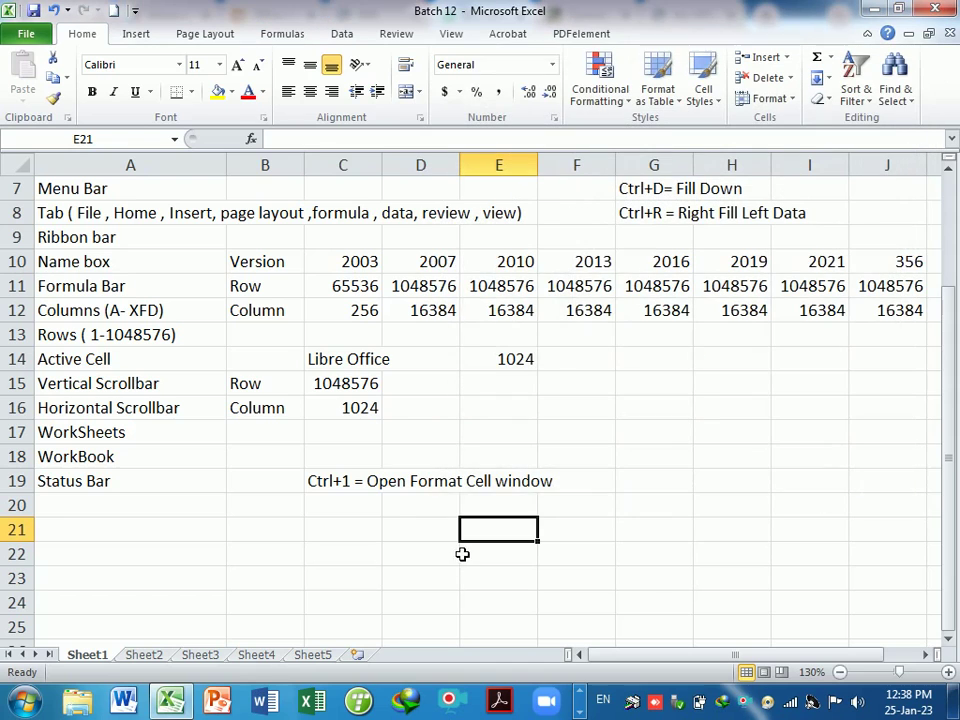
left_click(369, 510)
Step: Add a Number heading in C20 with values 5000, 4000, 6000, 8000 and 9000 below
type("Number")
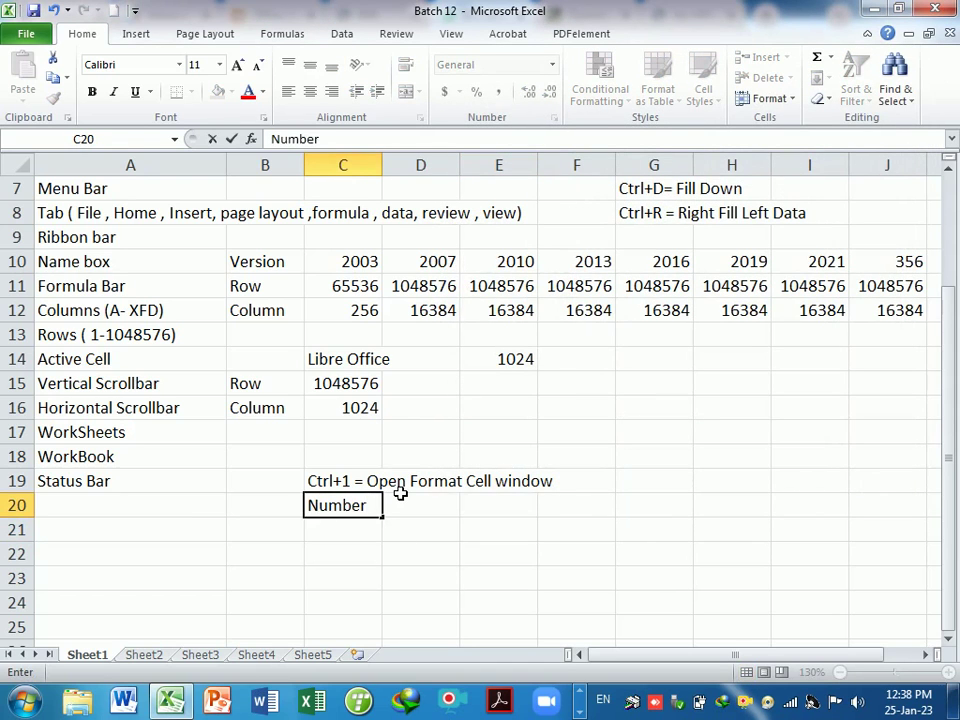
key("Return")
type("50")
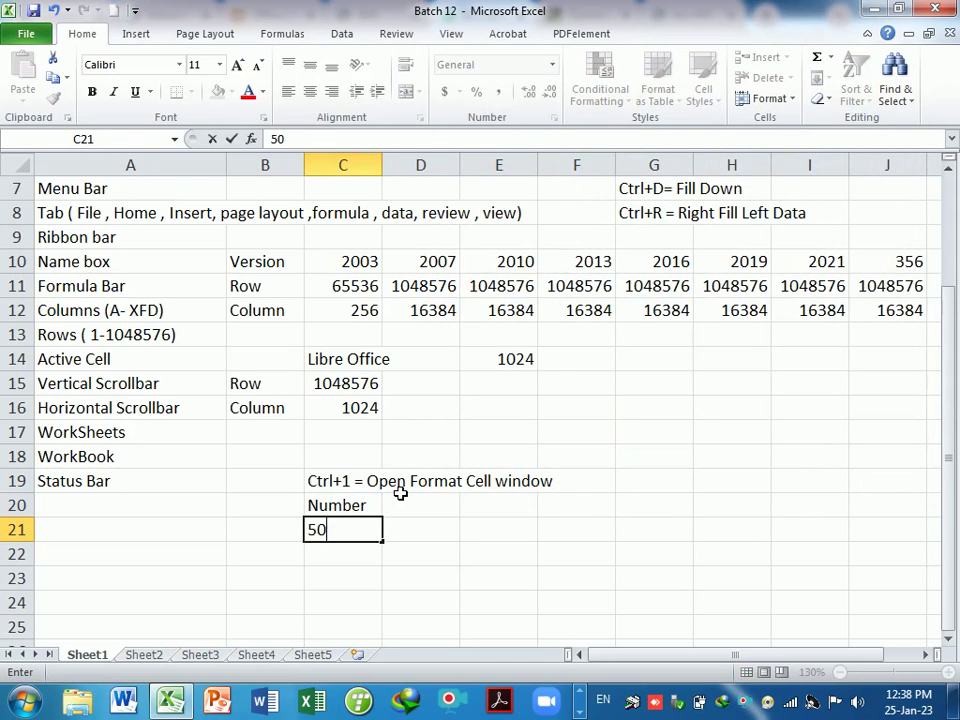
type("00")
key("Return")
type("4")
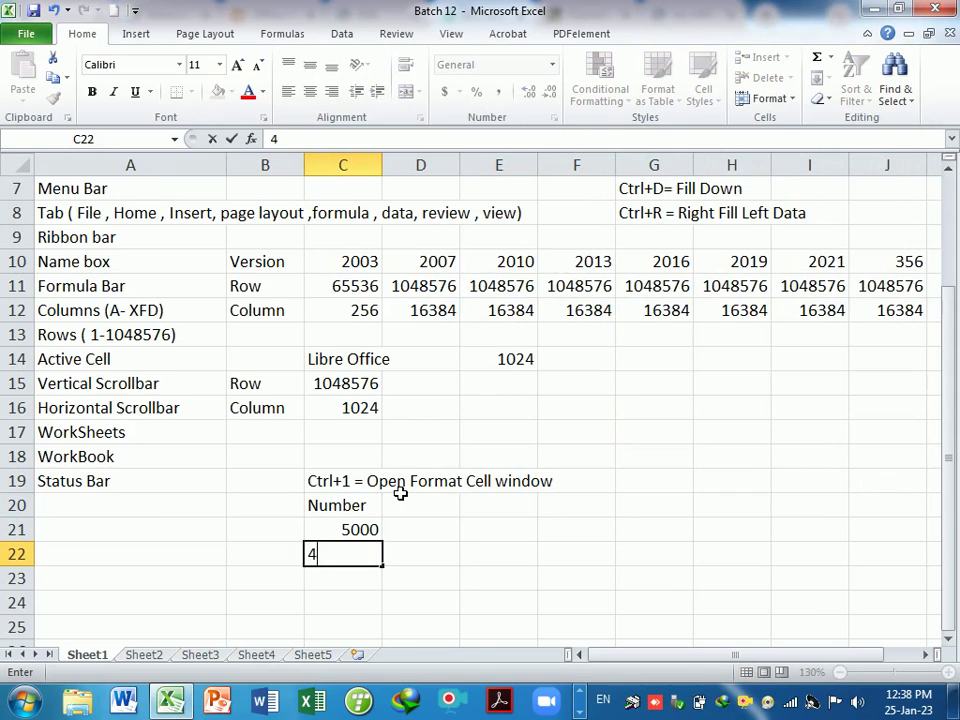
type("000")
key("Return")
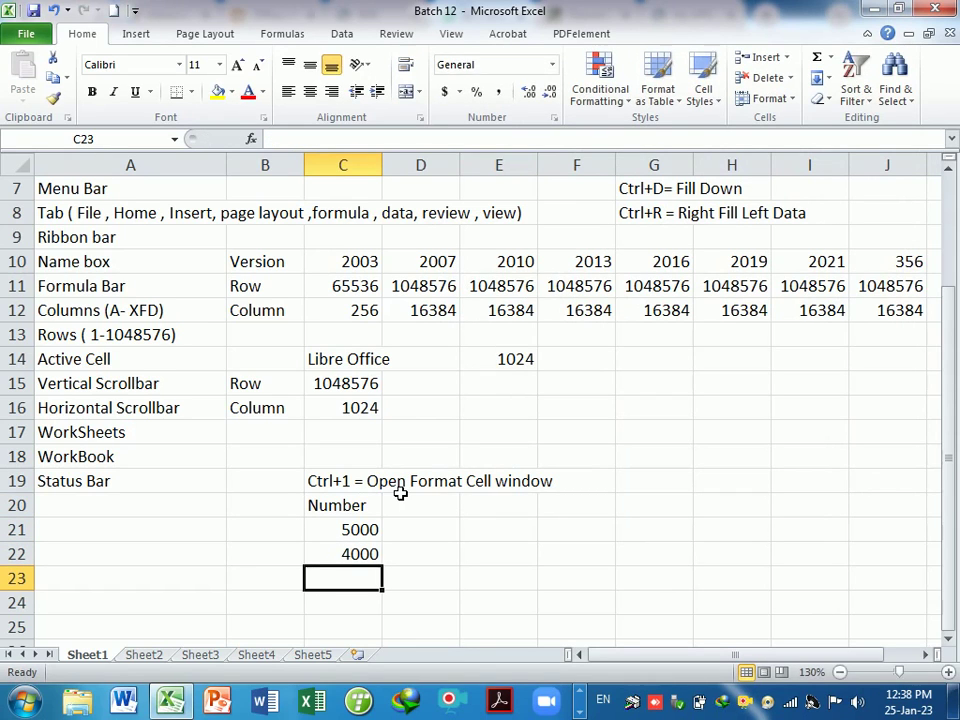
type("6000")
key("Return")
type("8000")
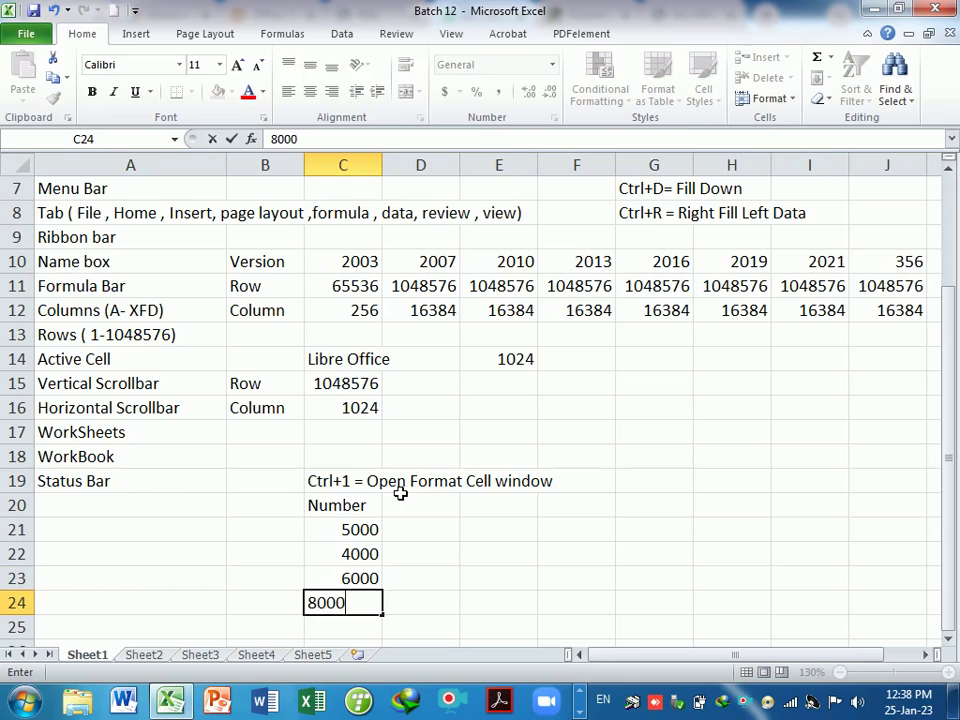
key("Return")
type("9000")
key("Return")
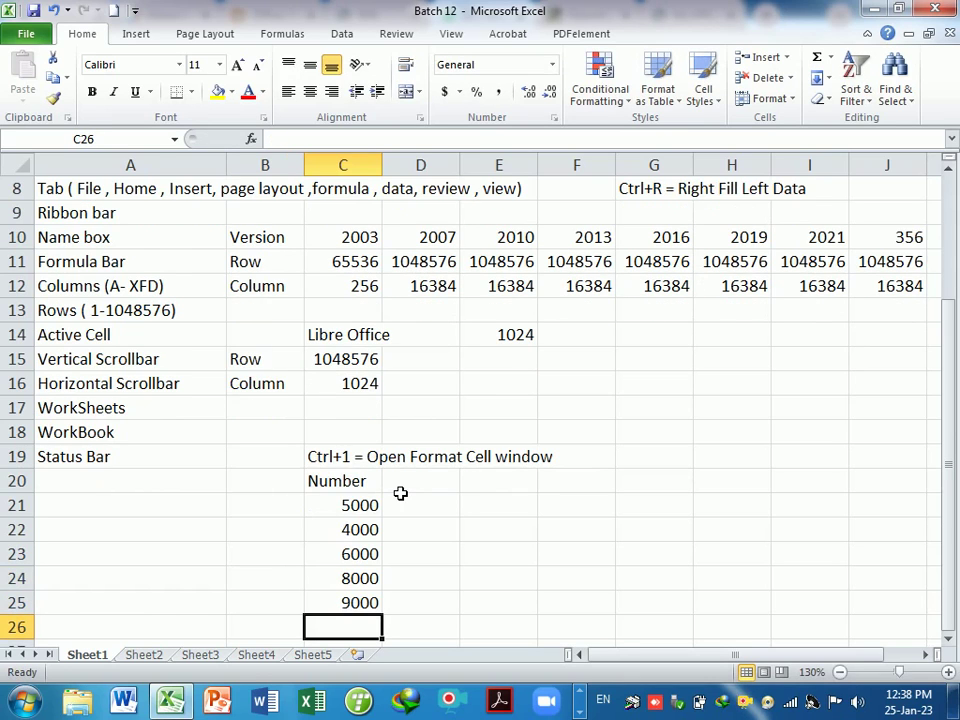
key("Down")
key("Down")
key("Down")
key("Down")
key("Up")
key("Up")
key("Up")
key("Up")
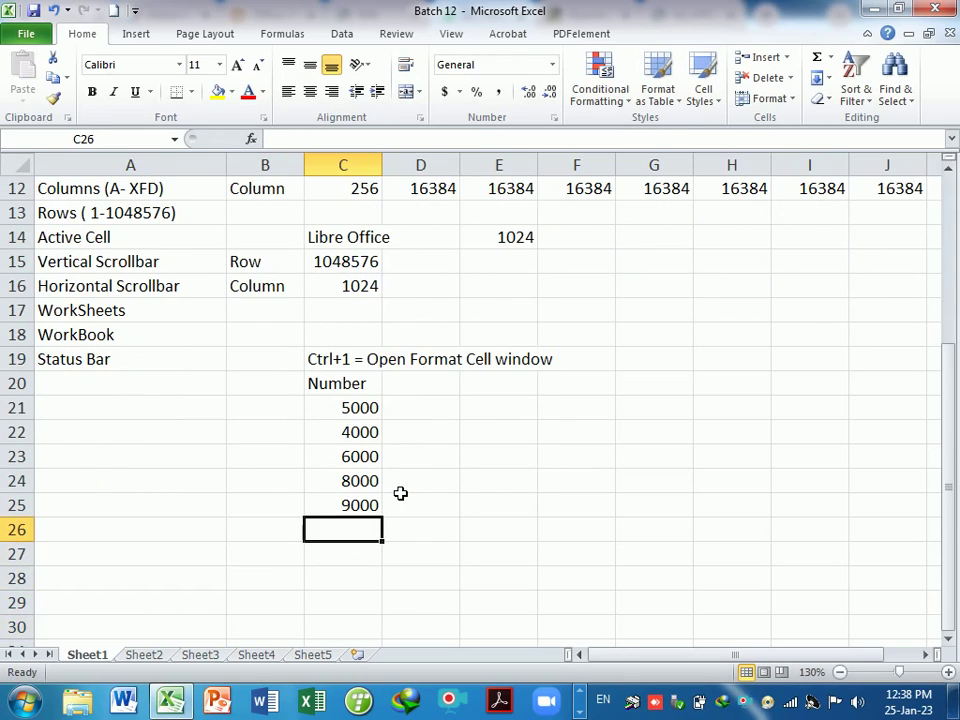
key("Down")
key("Down")
key("Down")
key("Down")
key("Up")
key("Up")
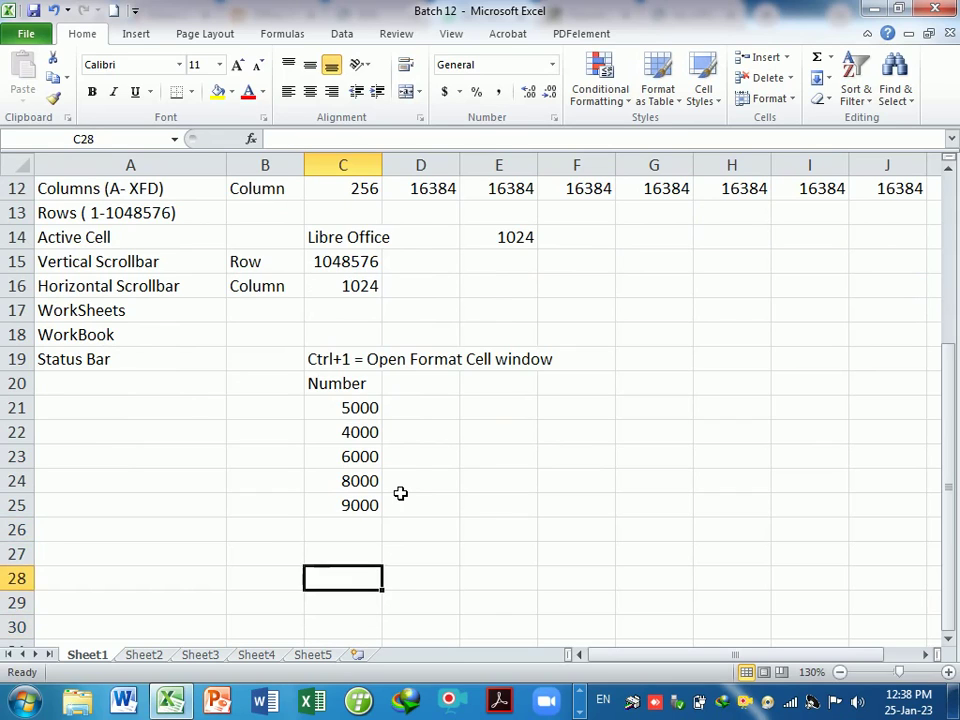
key("Up")
key("Up")
Step: Continue the column with 4000, 85000, 6000, 8000 and 10000 in C26:C30
type("400")
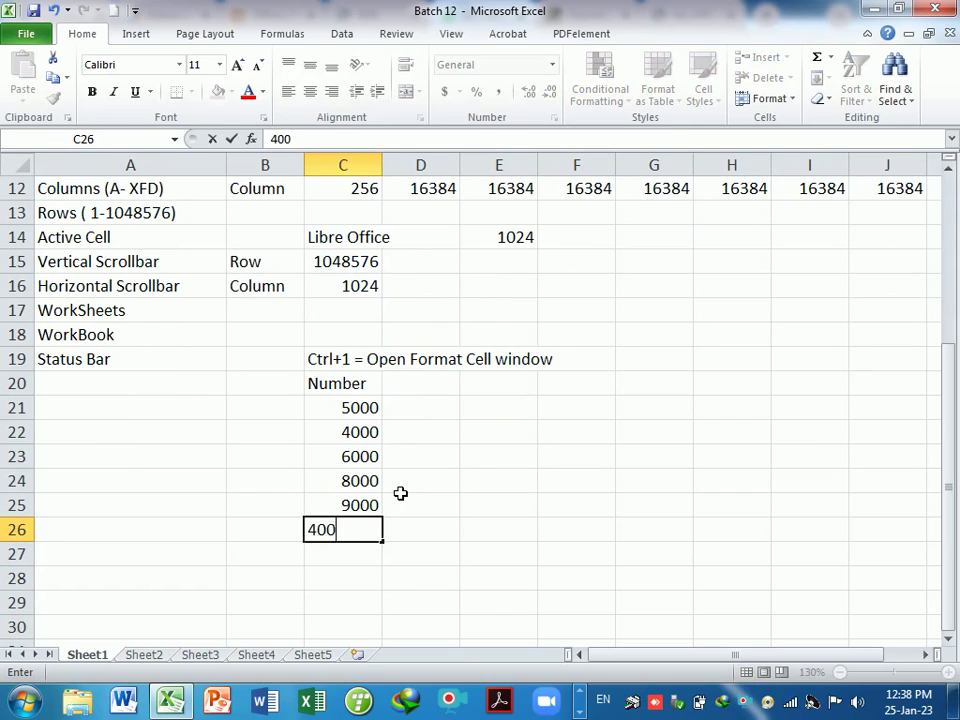
type("0")
key("Return")
type("85000 6")
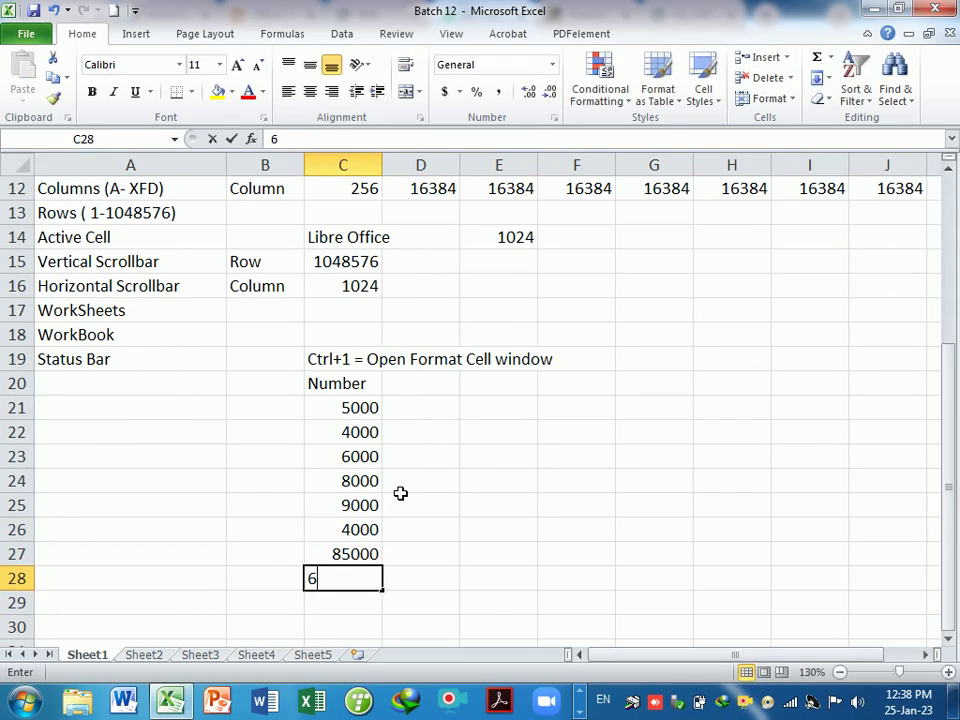
type("000")
key("Return")
type("8000")
key("Return")
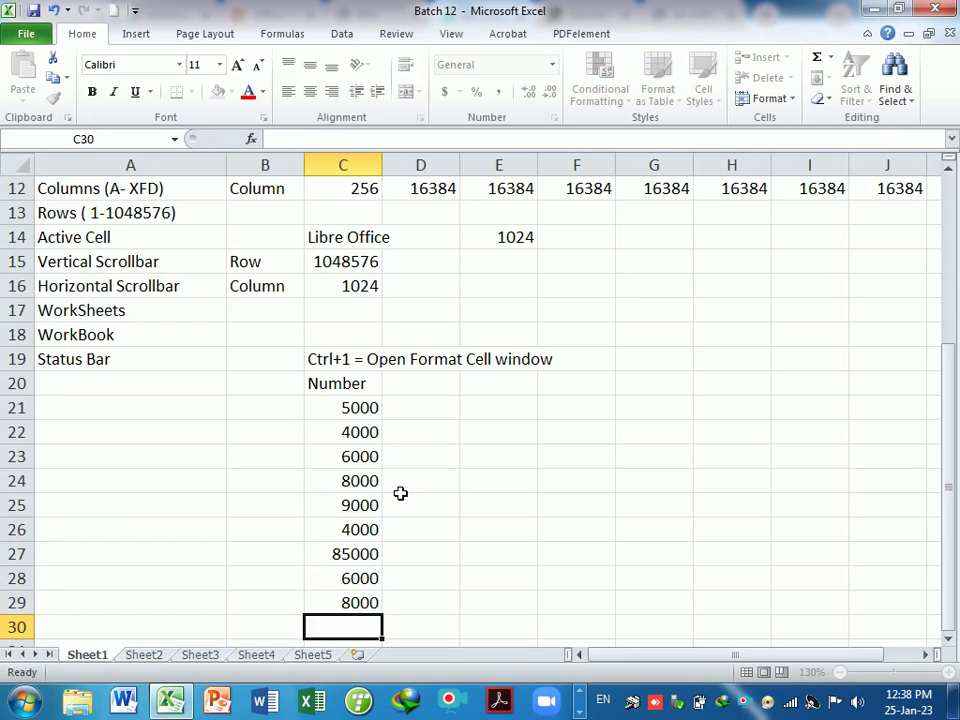
type("10000")
key("Return")
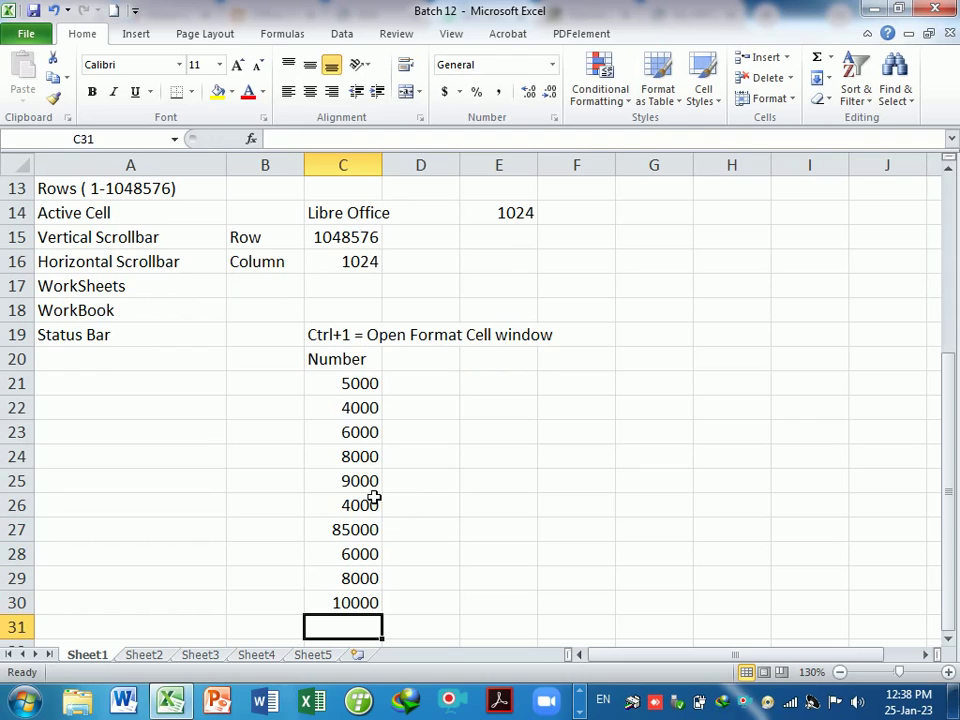
Step: Make C25 read -9000 and C28 read -6000
double_click(343, 481)
type("-")
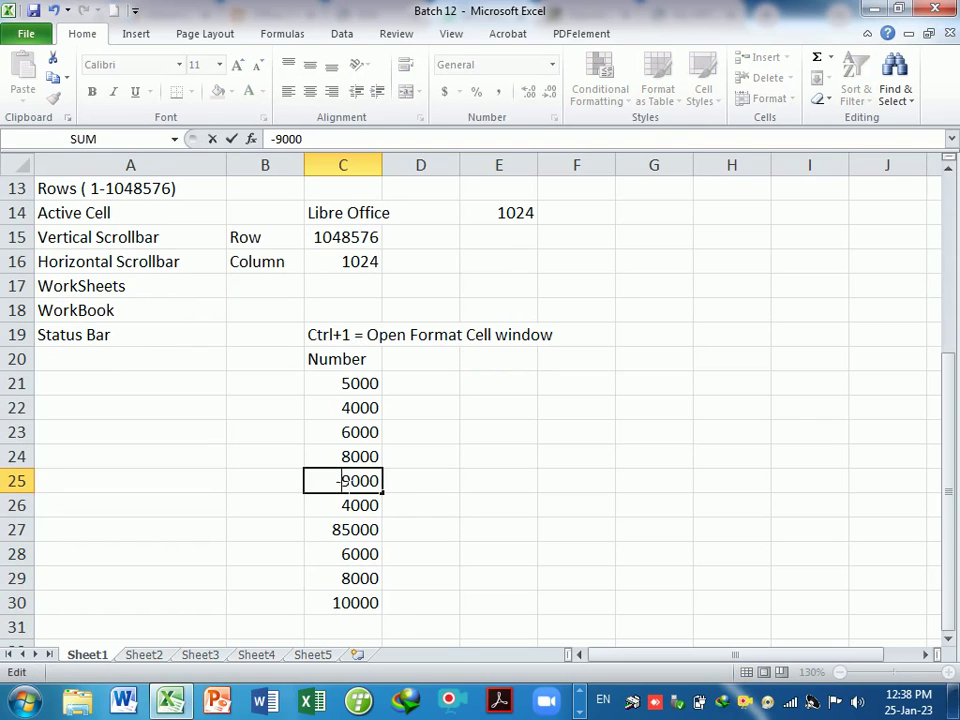
key("Return")
key("Down")
key("Down")
key("F2")
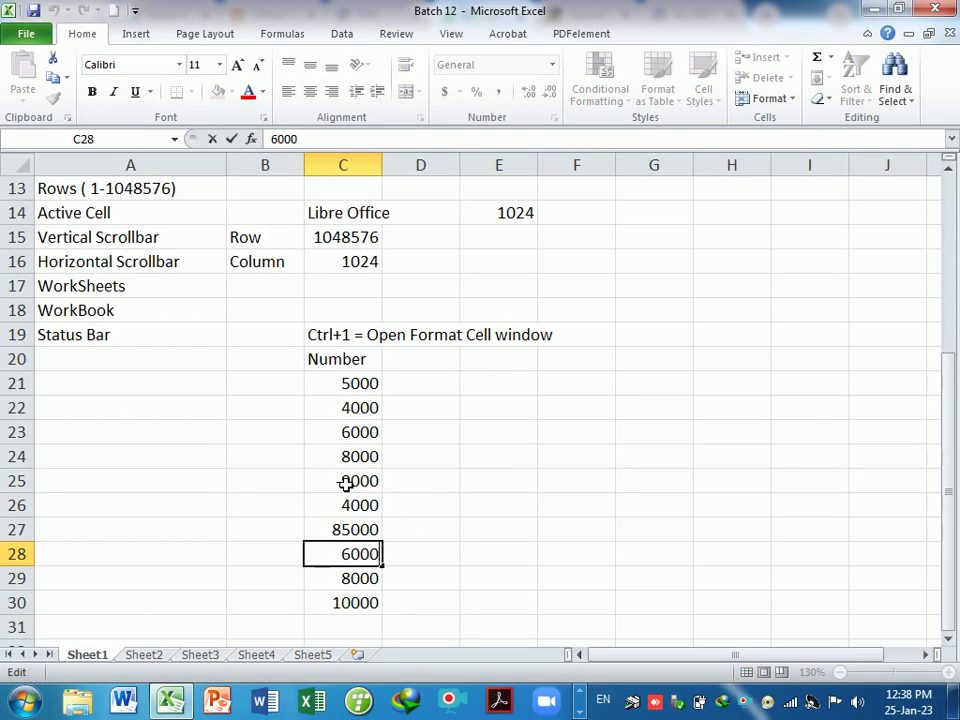
key("Left")
key("Left")
key("Left")
key("Left")
type("-")
key("Return")
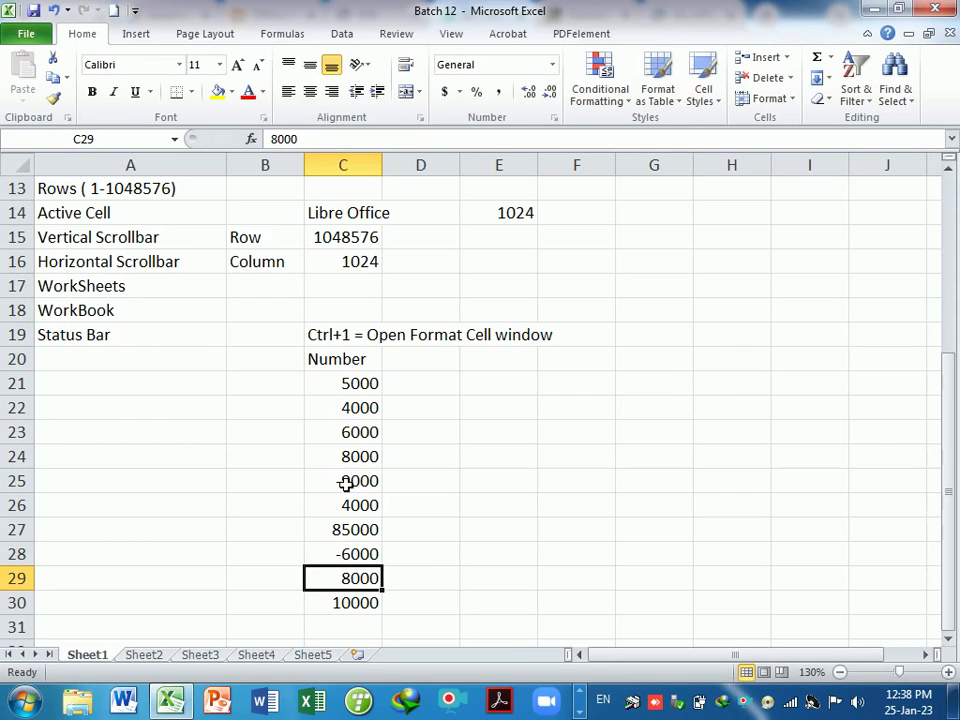
Step: Make C24 read -8000 and C21 read -5000
left_click(367, 412)
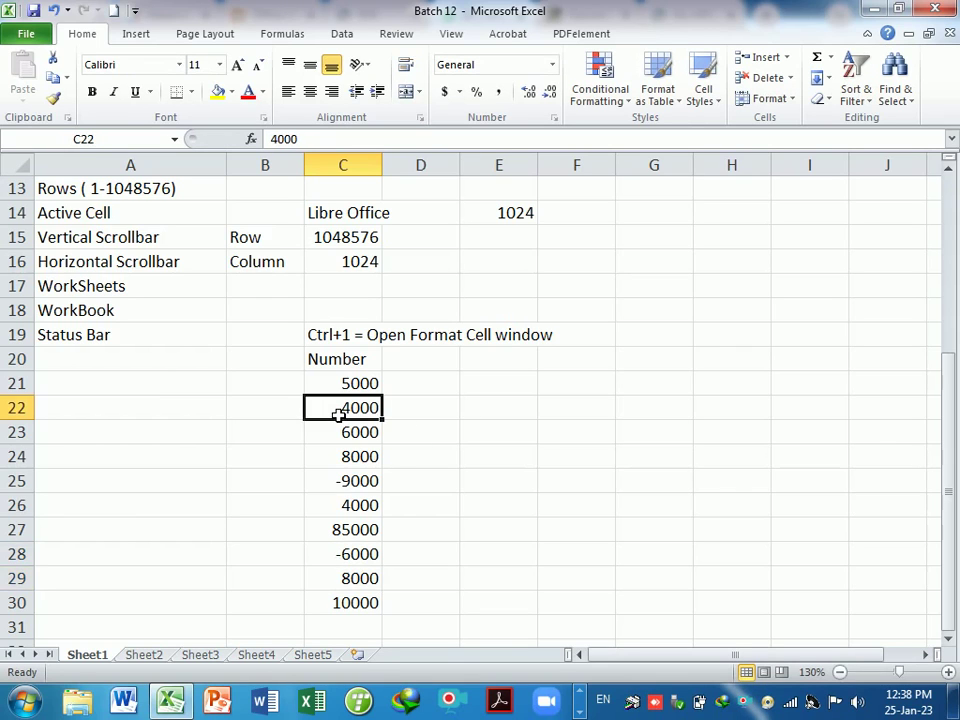
type("-")
key("Escape")
left_click(353, 457)
key("F2")
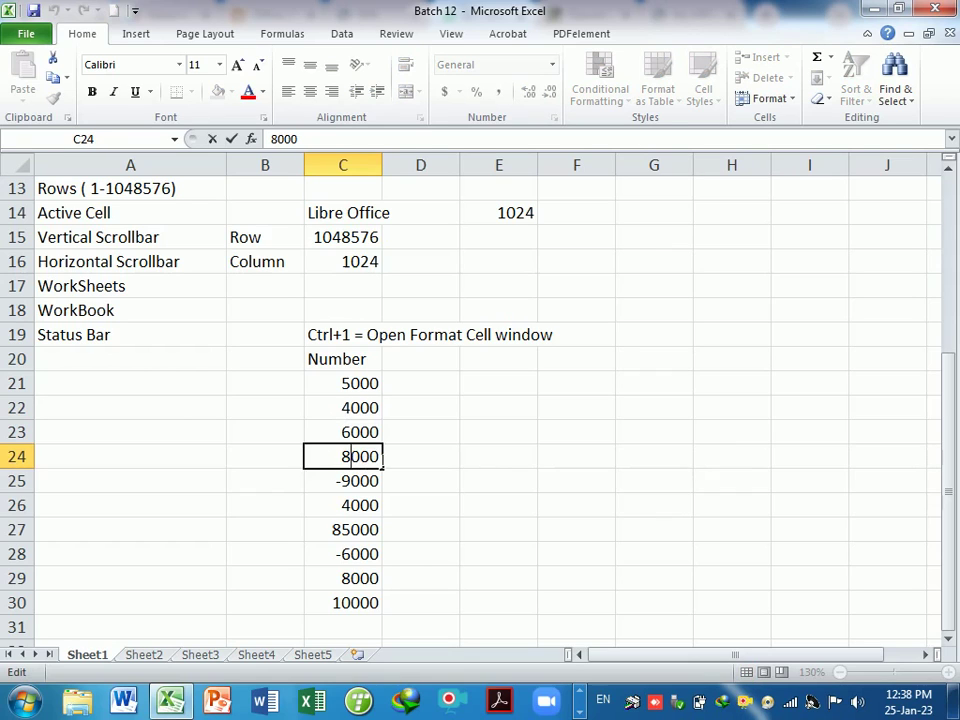
key("Home")
type("-")
key("Return")
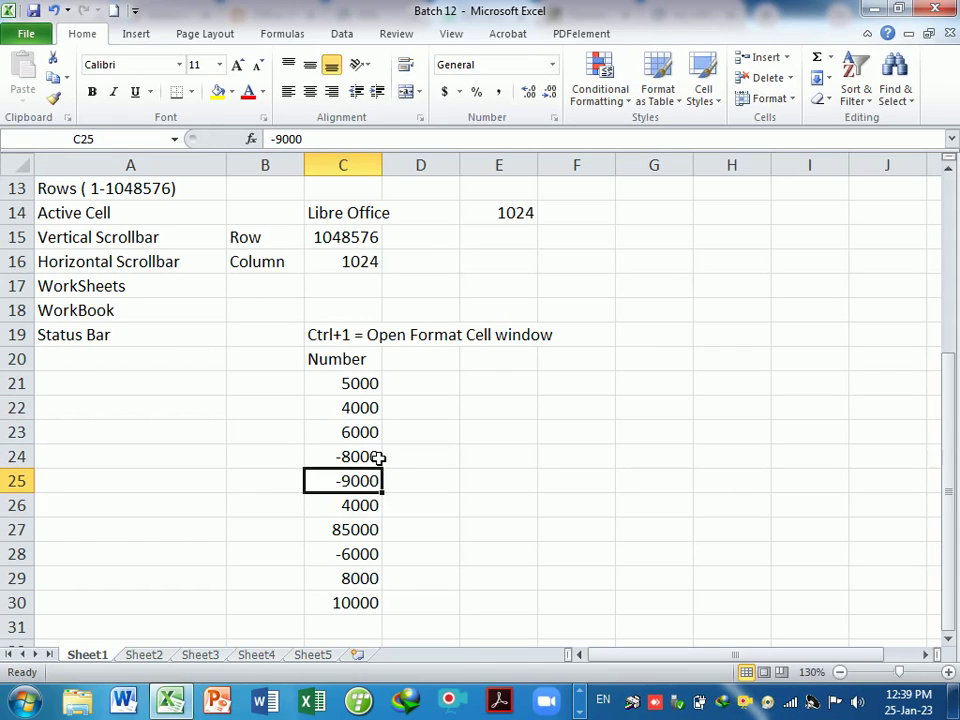
left_click(350, 386)
type("-")
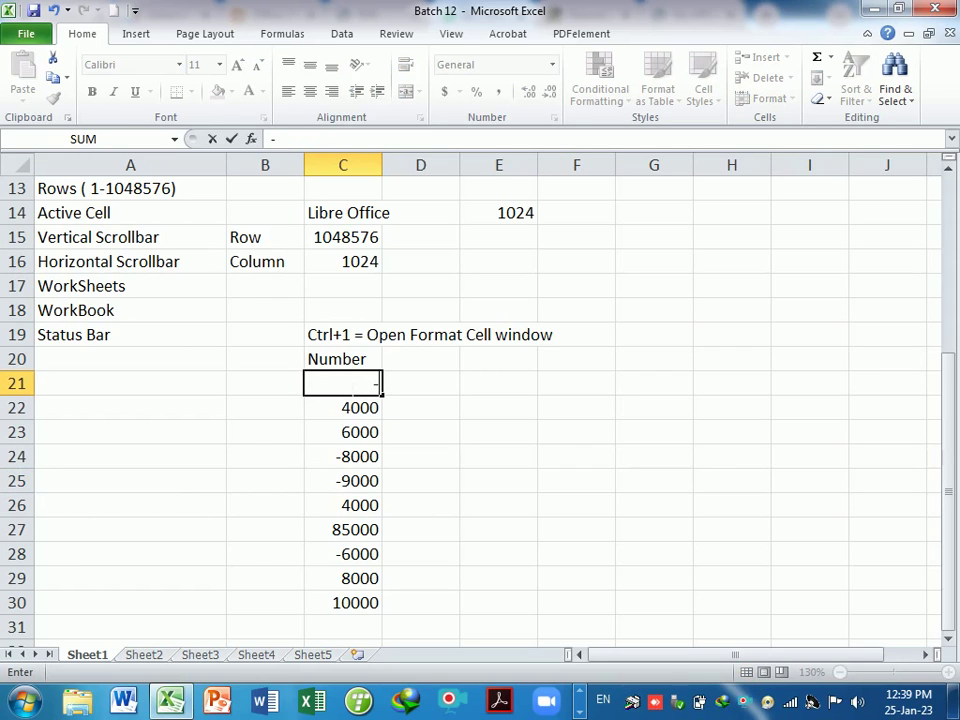
key("Escape")
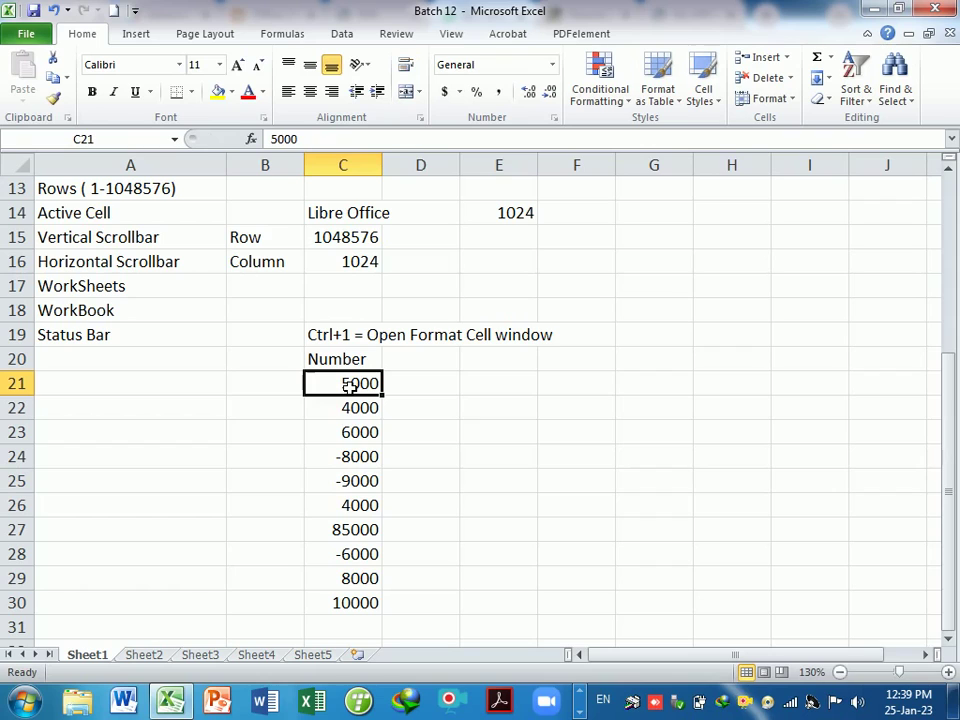
double_click(350, 386)
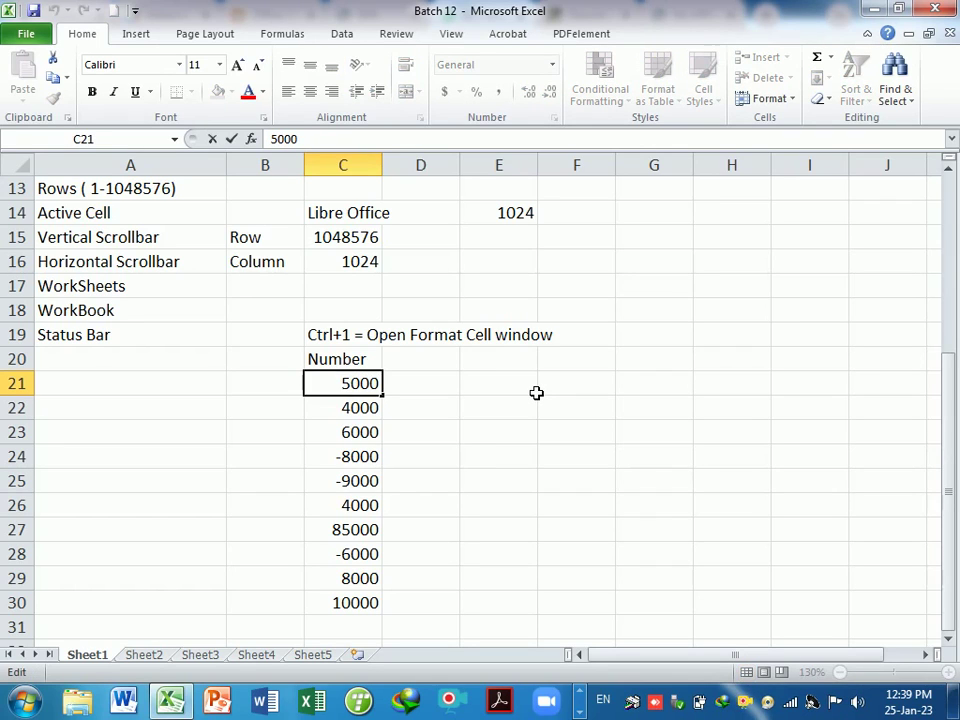
type("-")
key("Return")
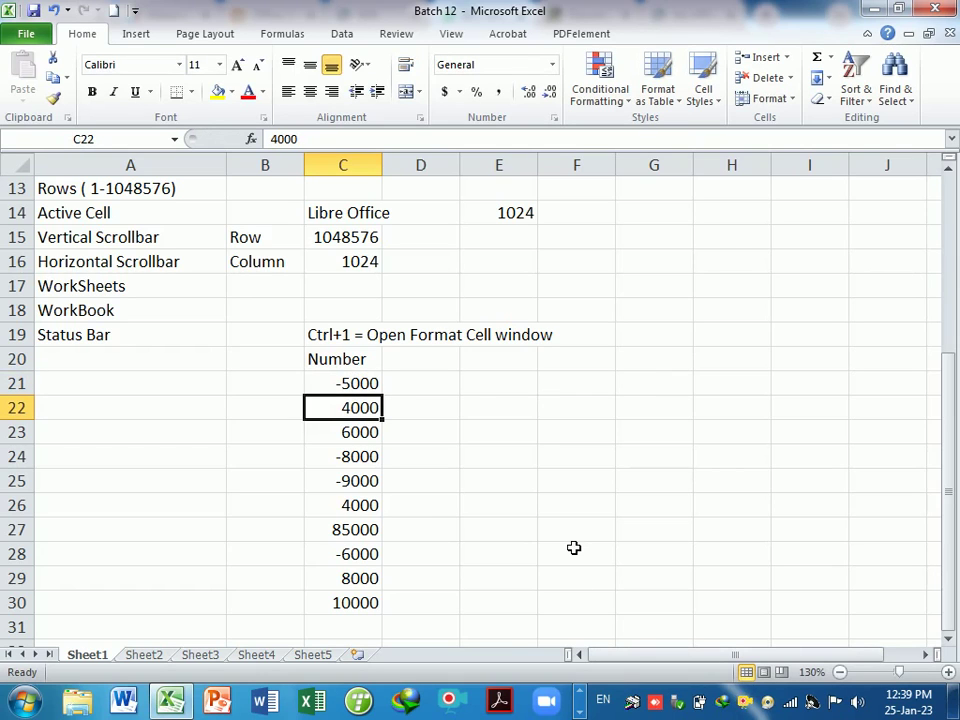
left_click_drag(345, 384, 343, 616)
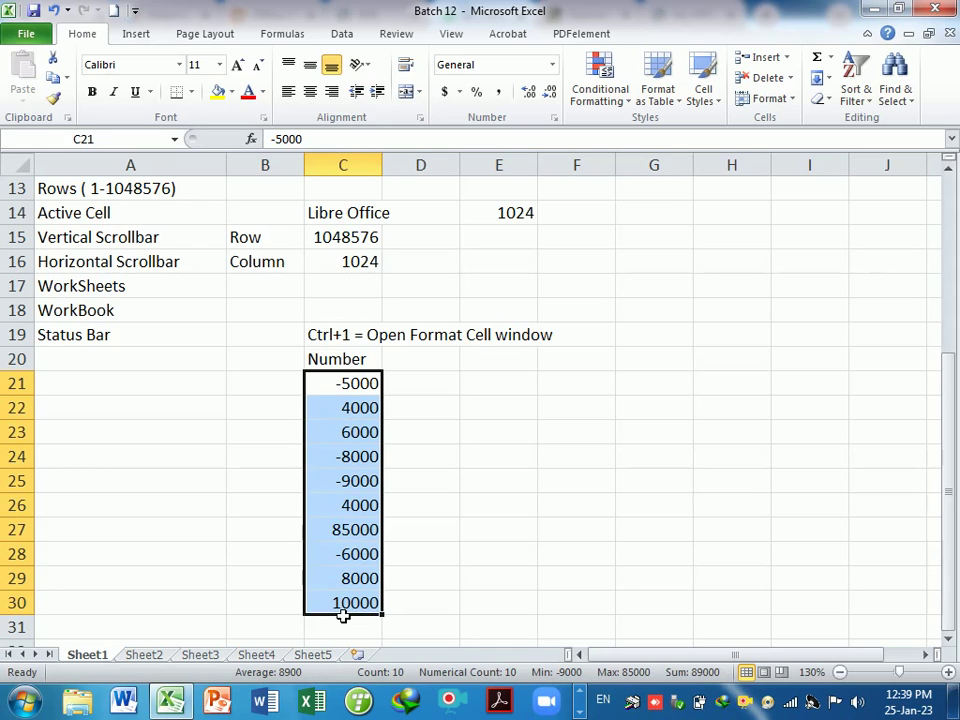
scroll(544, 536, "up", 4)
scroll(566, 499, "down", 2)
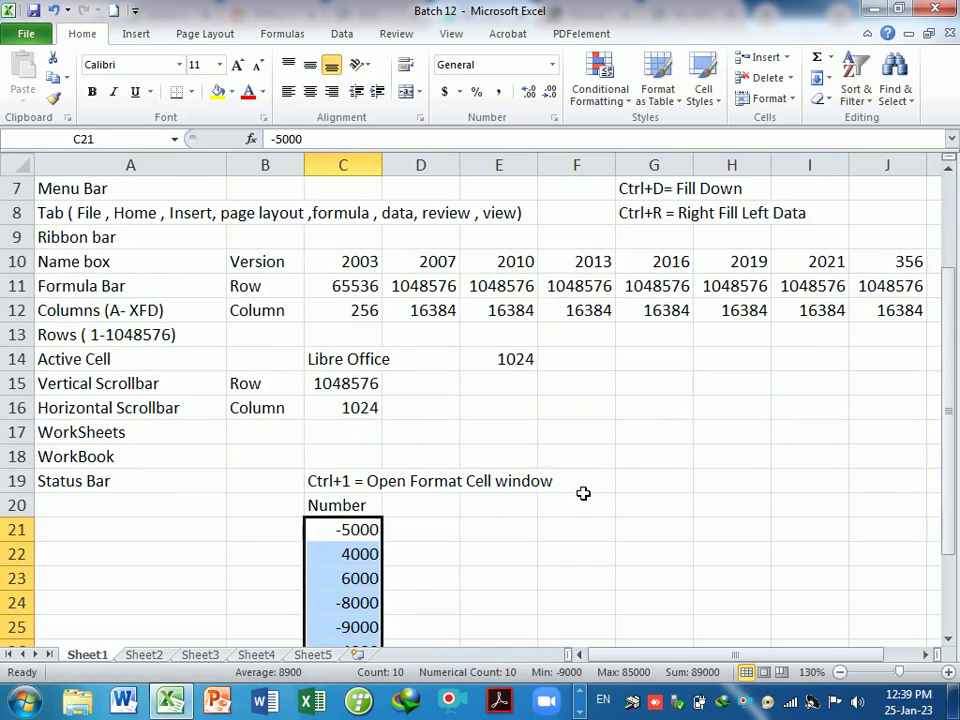
scroll(590, 475, "down", 2)
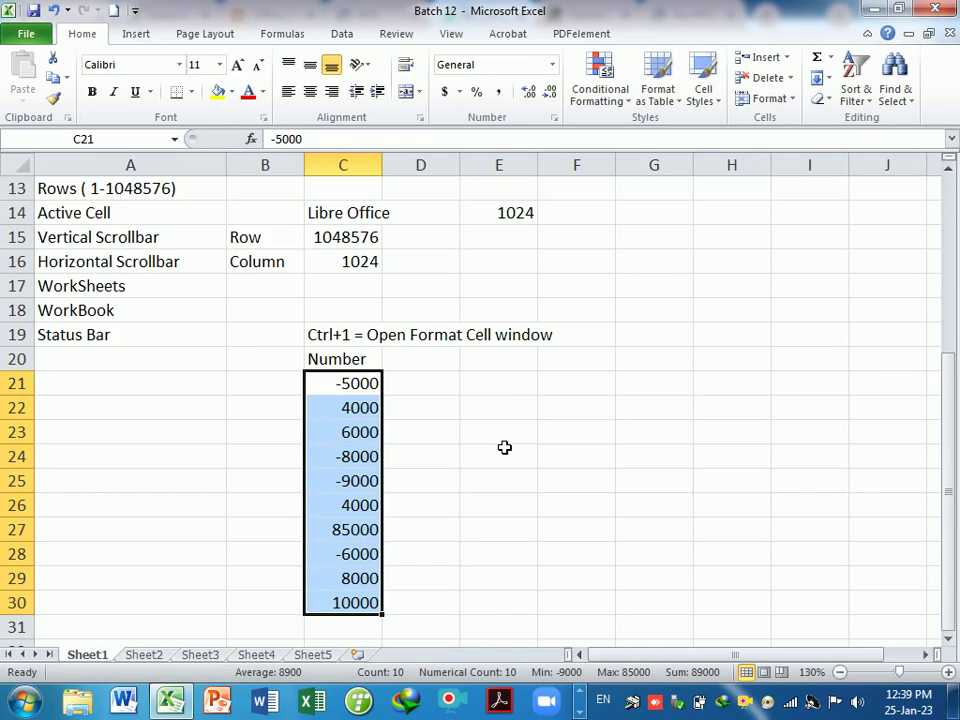
left_click(362, 413)
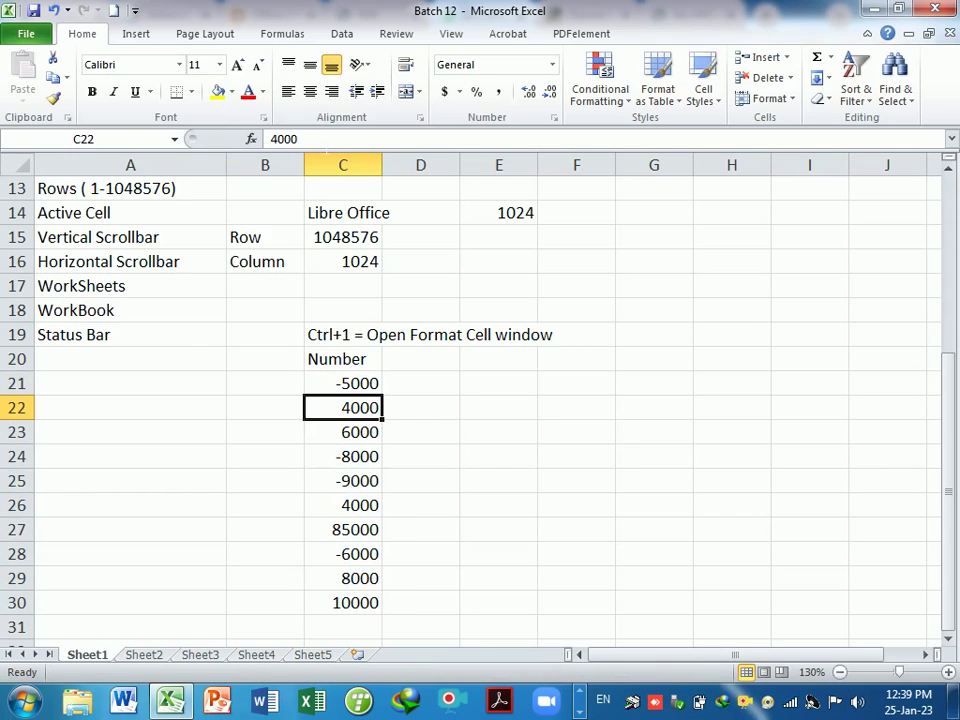
key("F2")
key("Tab")
left_click_drag(350, 383, 362, 606)
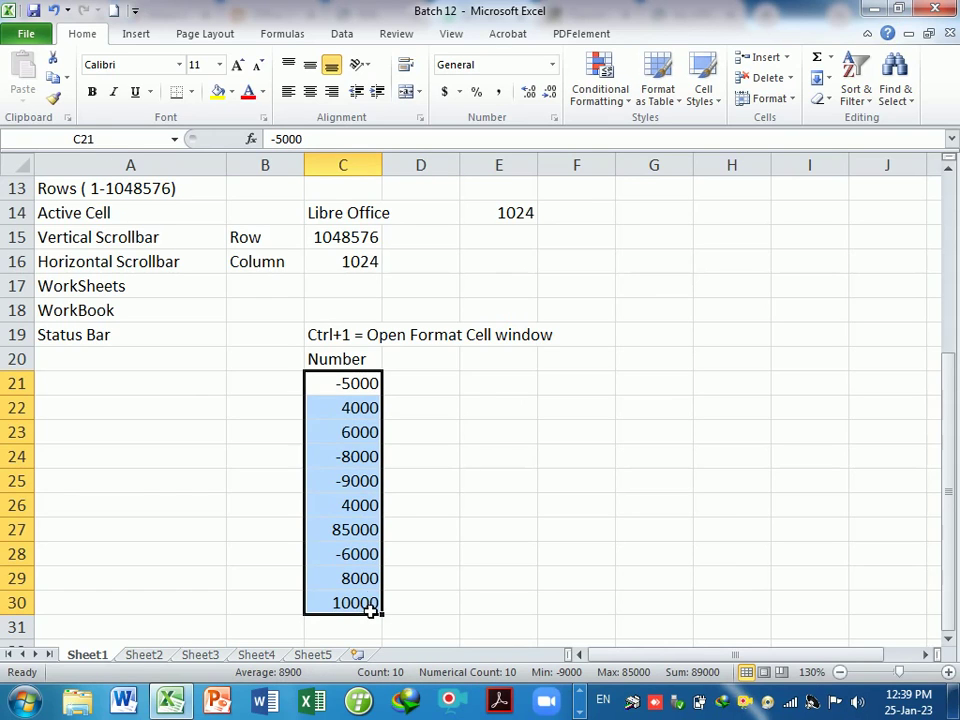
left_click(318, 139)
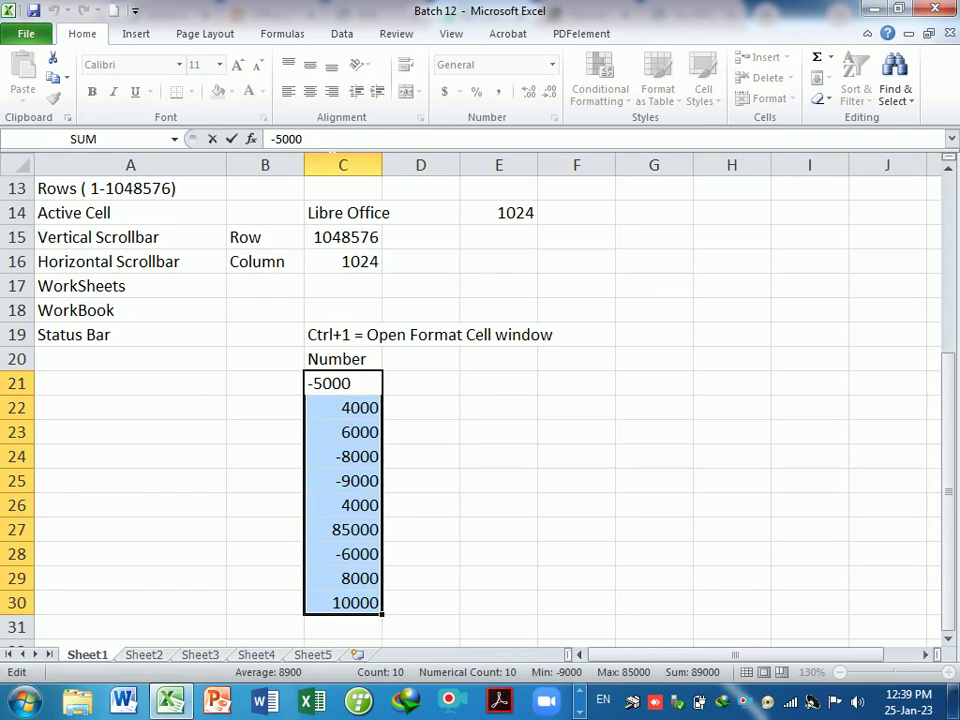
left_click(448, 414)
left_click_drag(381, 385, 354, 614)
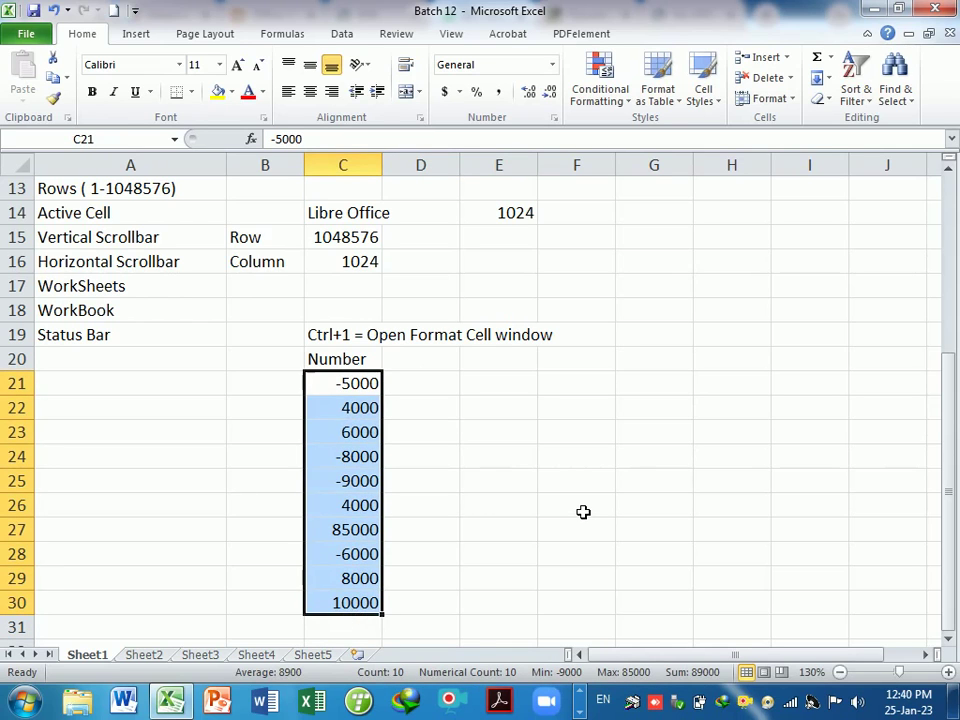
Step: Format C21:C30 in the Number category with two decimals, e.g. -5000.00
key("ctrl+1")
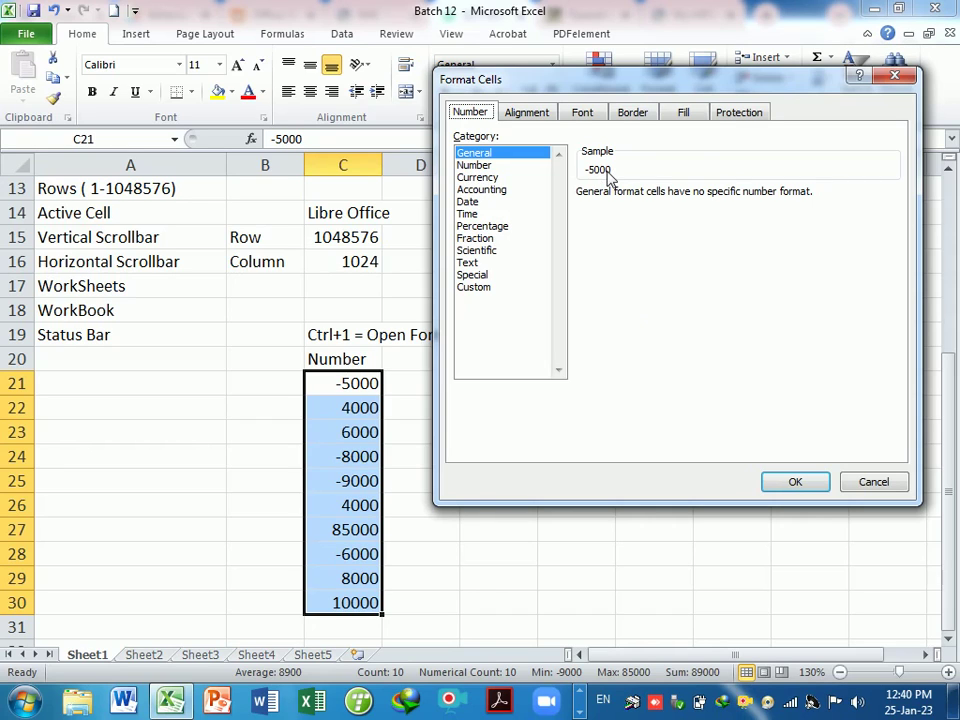
left_click(476, 166)
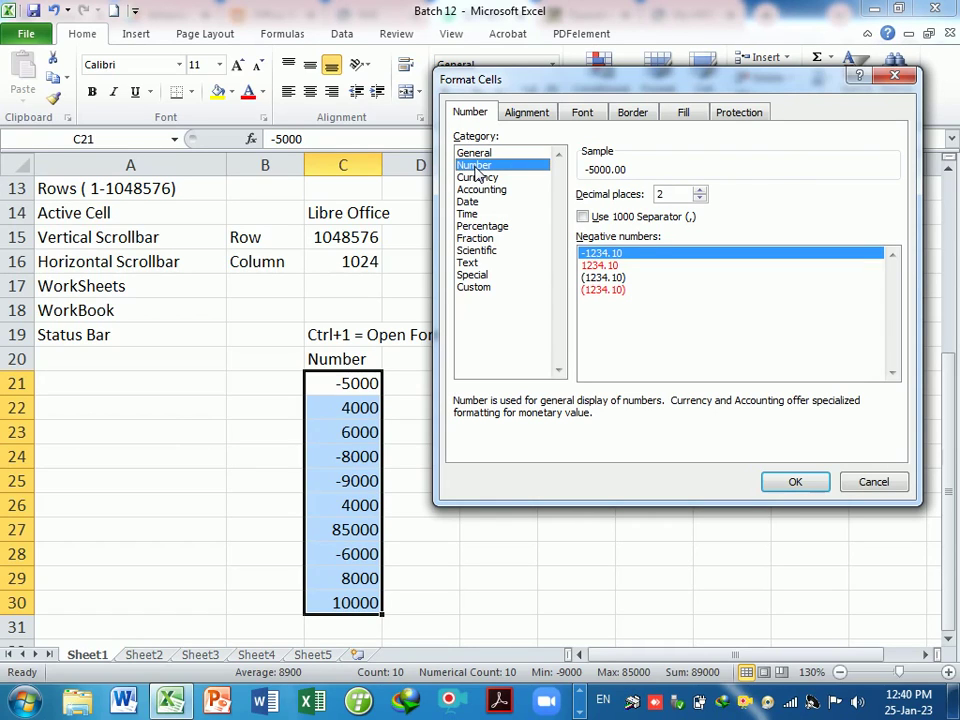
key("Up")
left_click(476, 166)
key("Up")
left_click(476, 166)
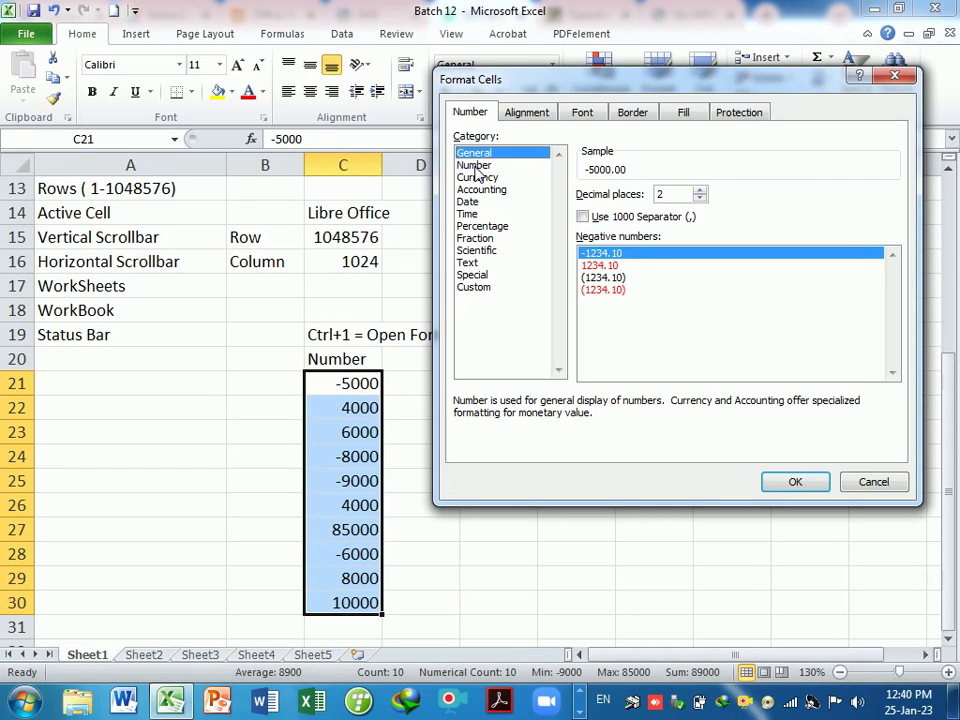
key("Up")
left_click(476, 167)
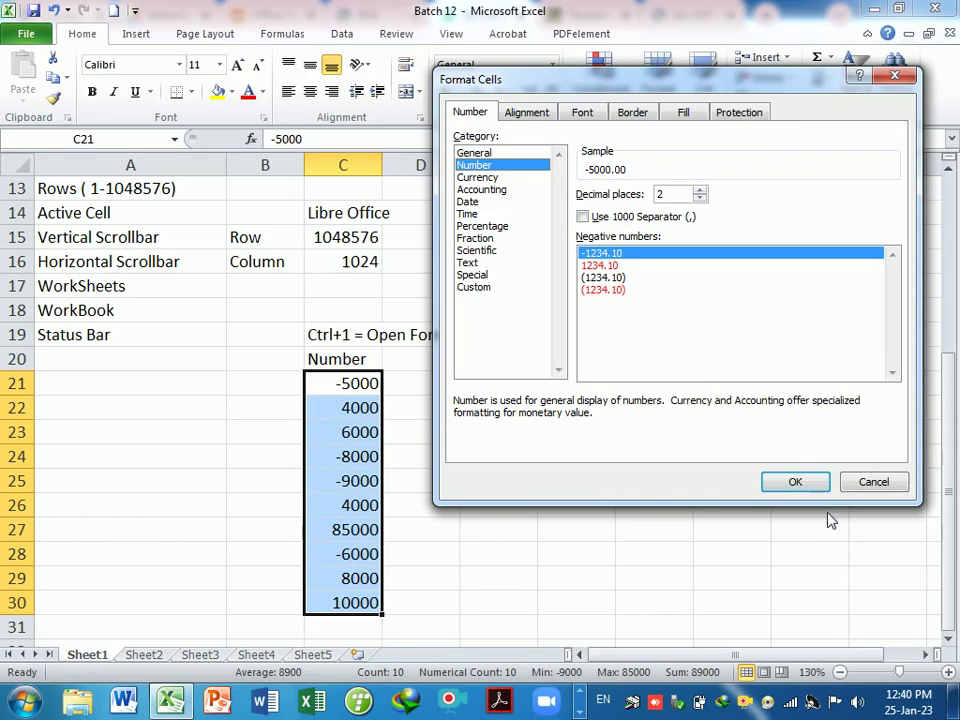
left_click(795, 482)
left_click(415, 436)
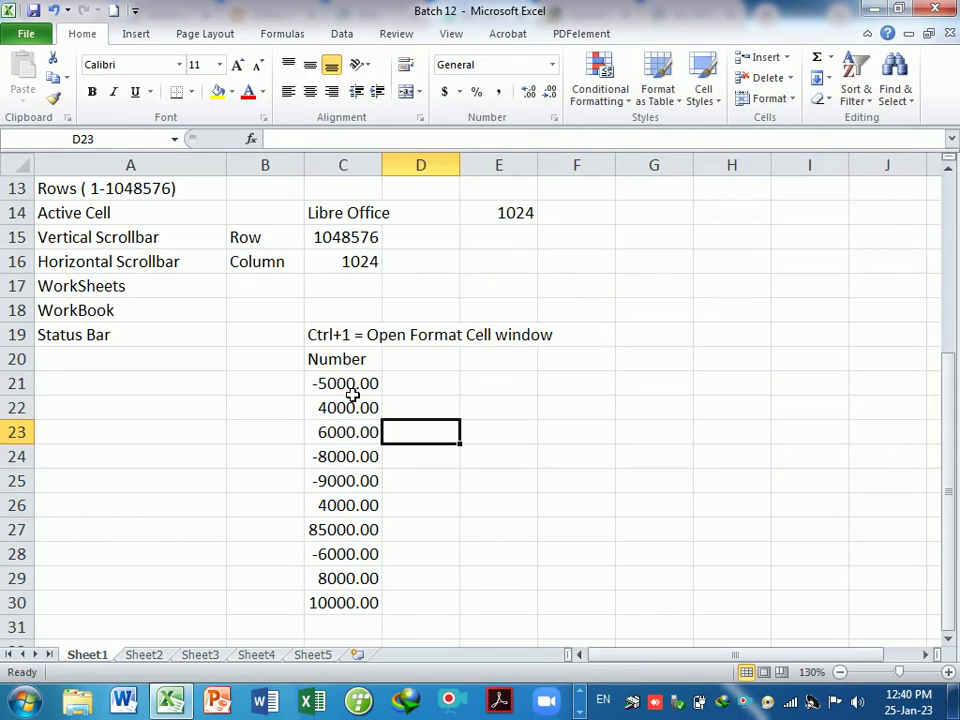
left_click(352, 390)
double_click(352, 395)
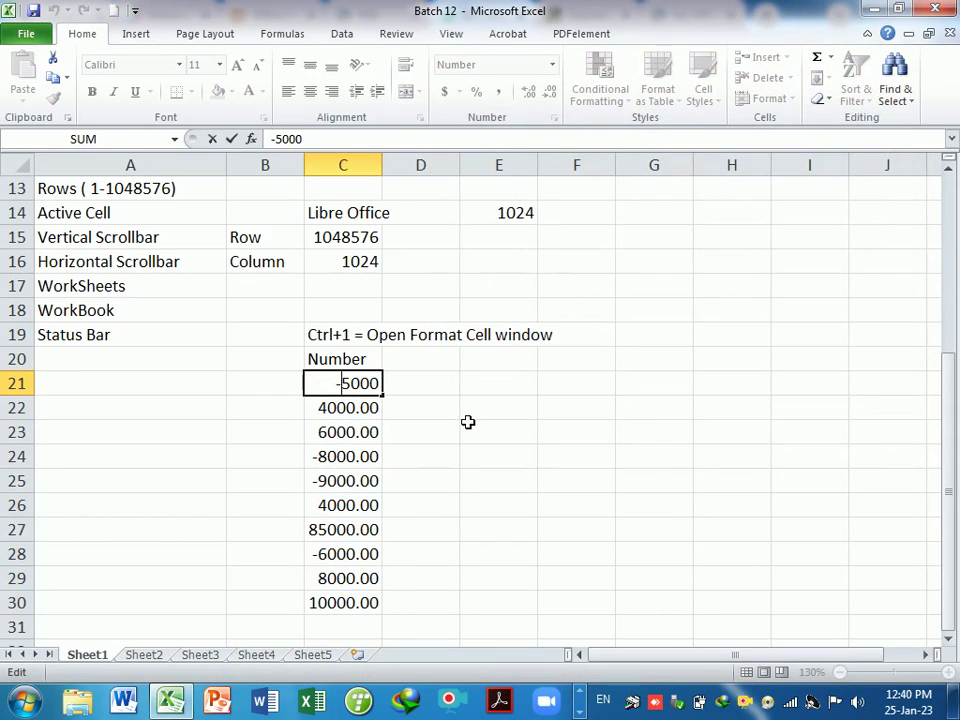
key("Return")
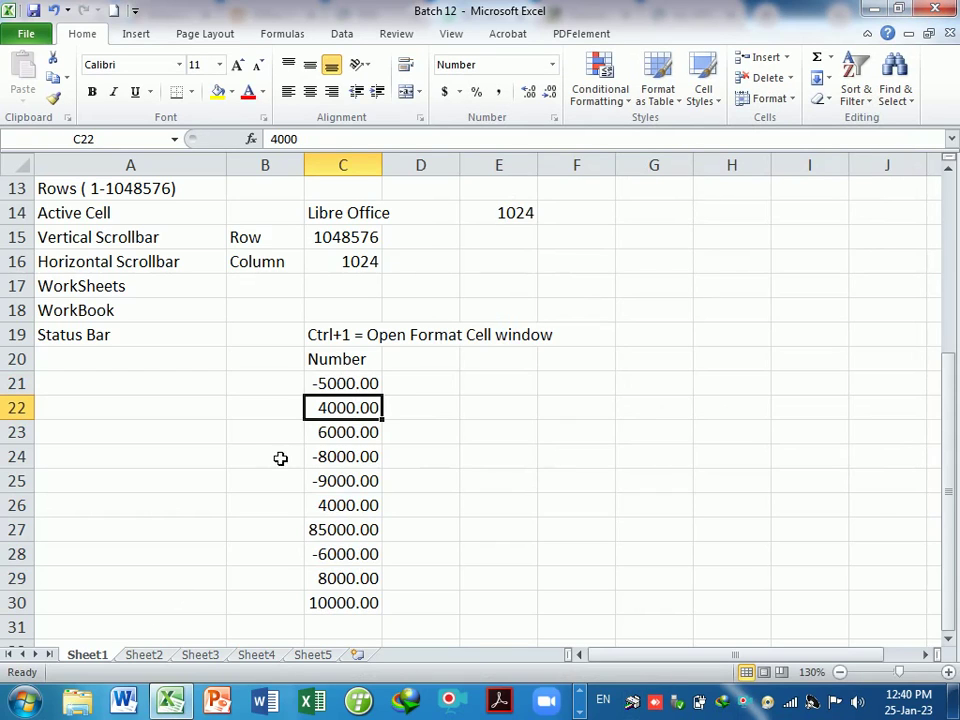
left_click(338, 436)
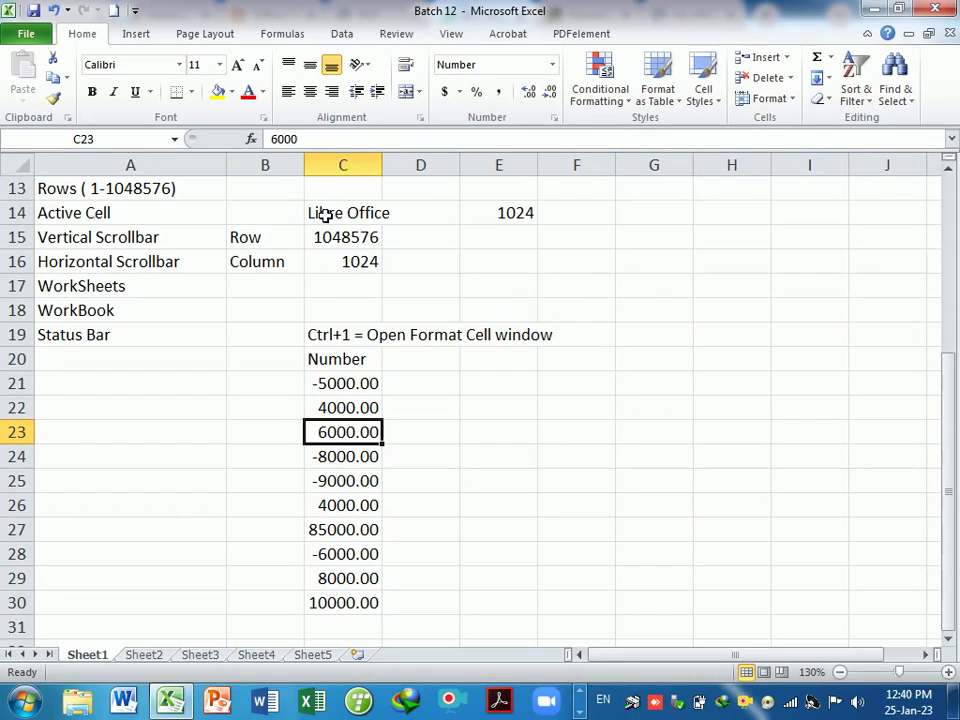
left_click(300, 140)
left_click(300, 140)
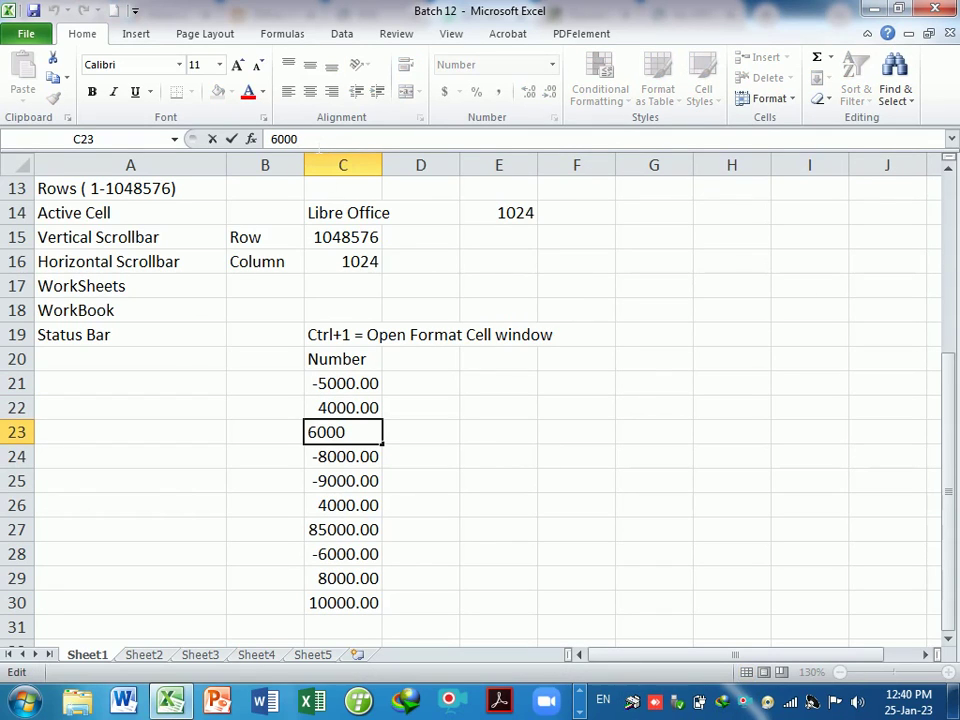
key("Return")
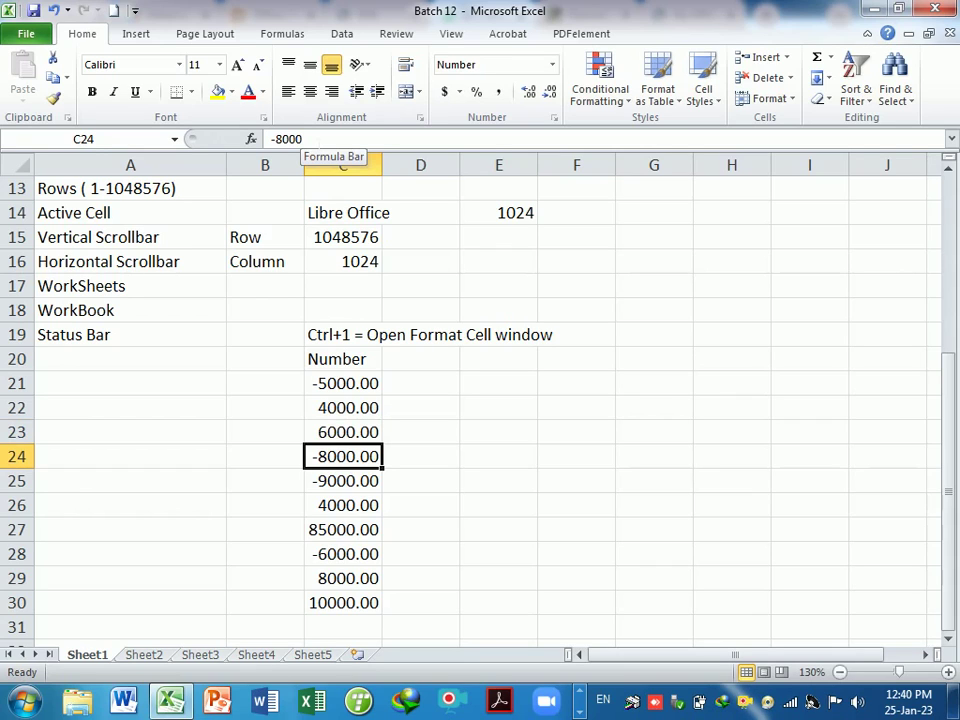
left_click(360, 389)
left_click_drag(360, 389, 381, 598)
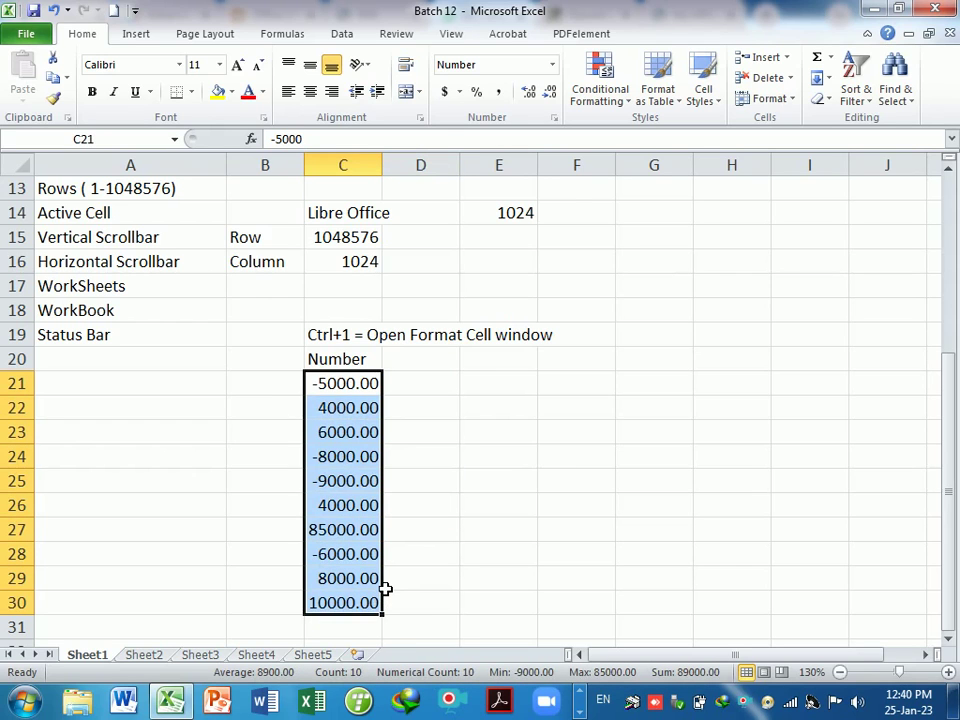
Step: Change the Number format of C21:C30 to 0 decimal places, then reselect the range
key("ctrl+1")
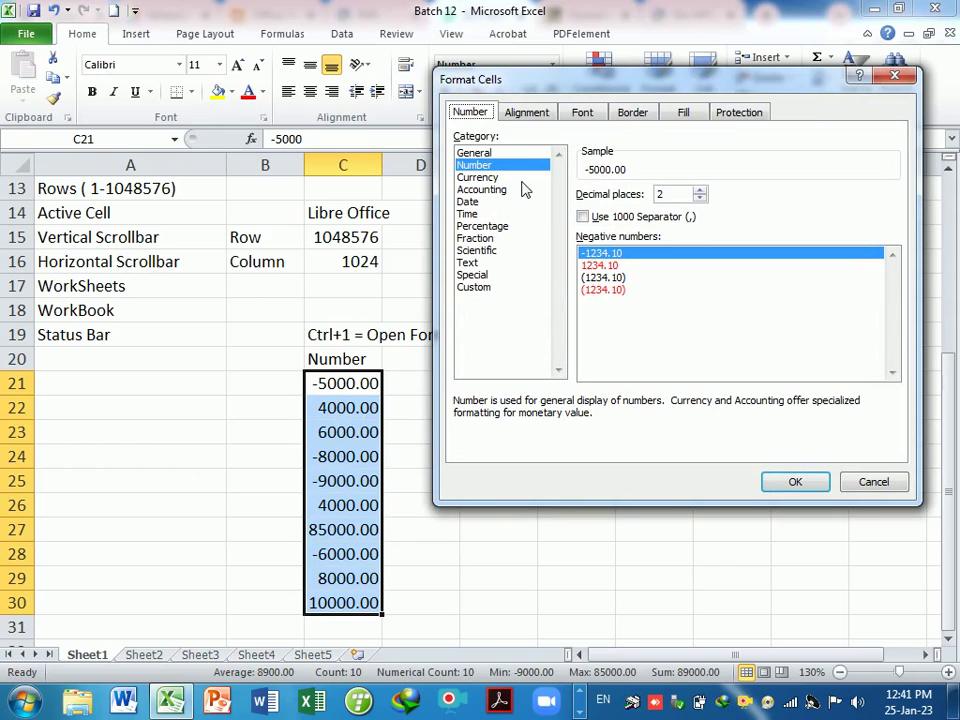
left_click(699, 198)
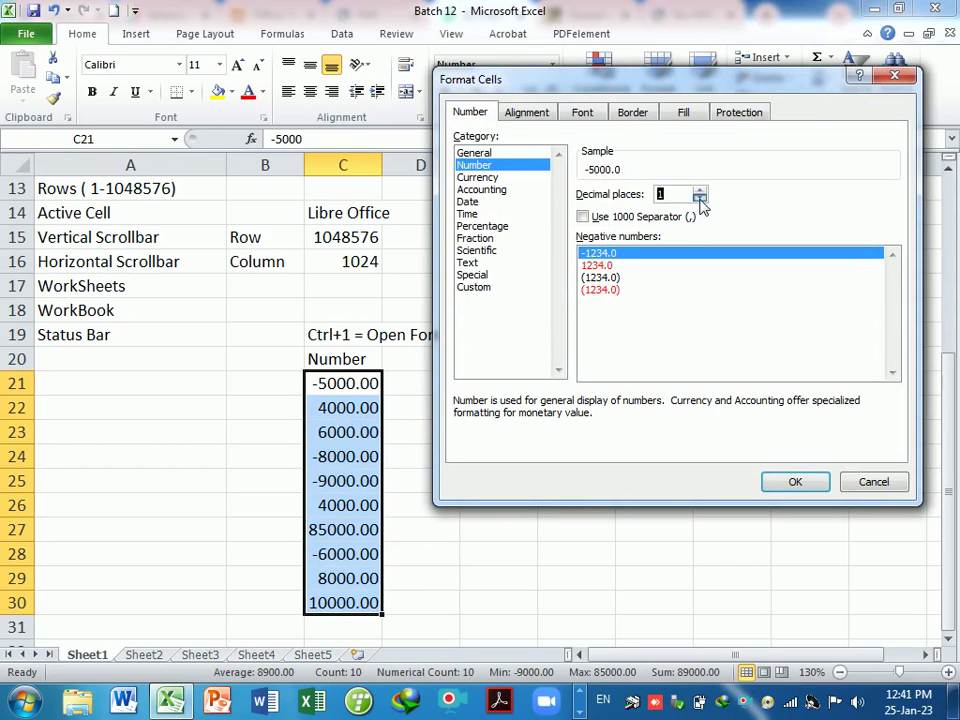
left_click(699, 198)
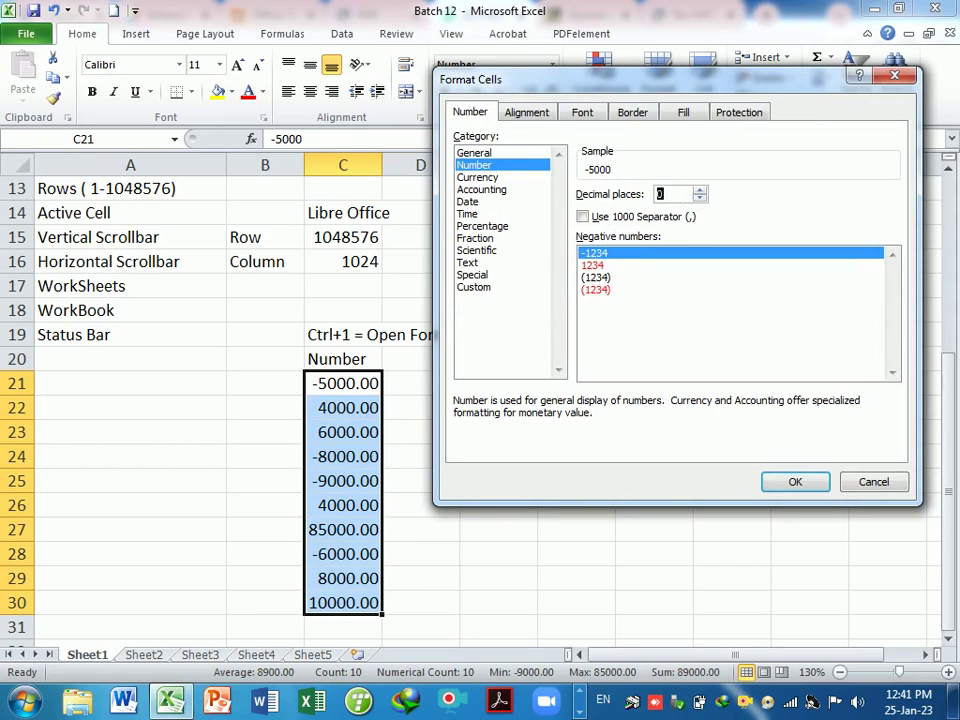
left_click(783, 484)
left_click(530, 530)
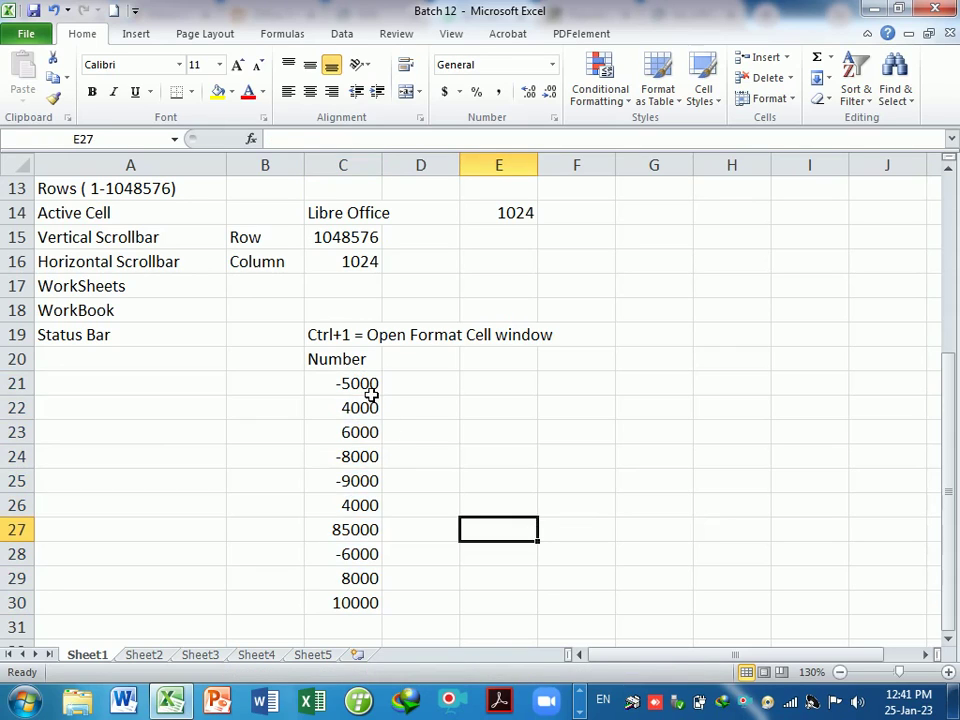
left_click_drag(371, 392, 370, 605)
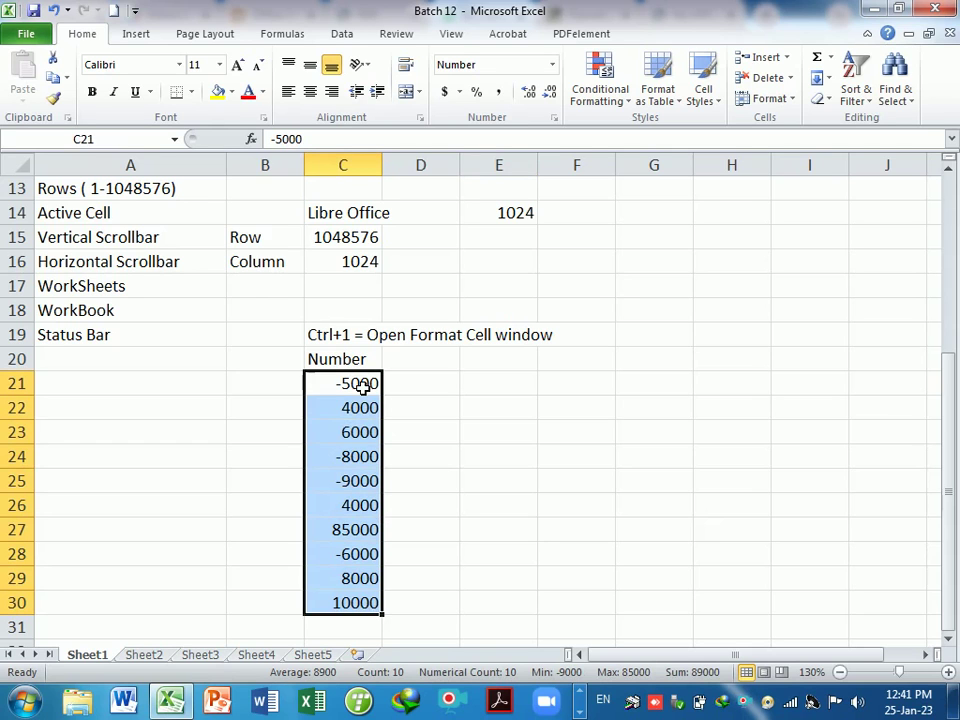
Step: Apply the (1234) negative-number style to C21:C30 so -5000 shows as (5000)
key("ctrl+1")
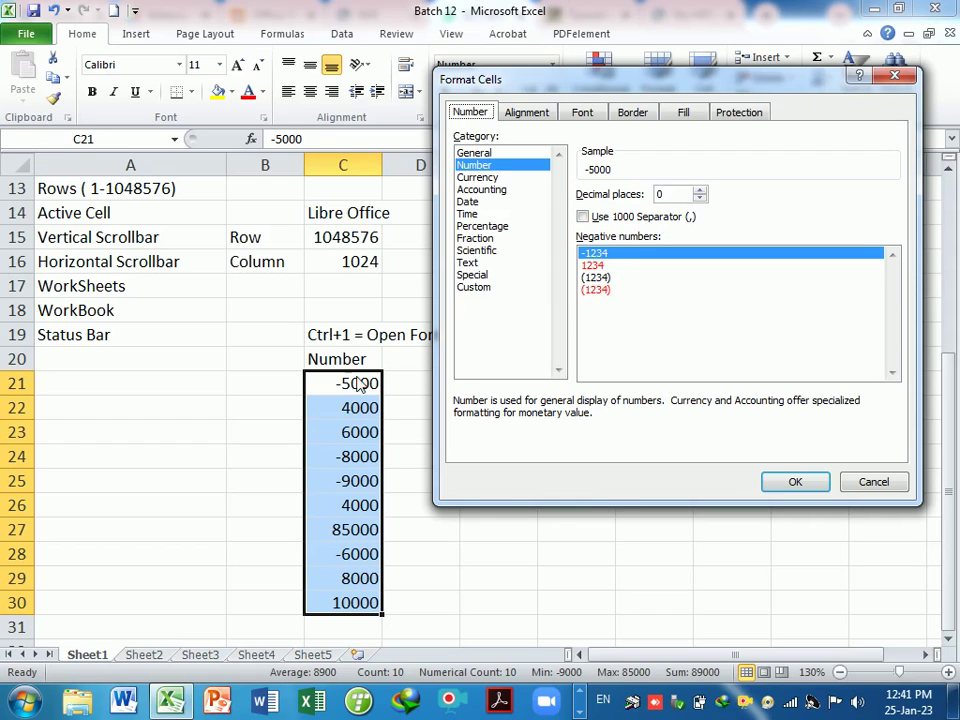
left_click(598, 266)
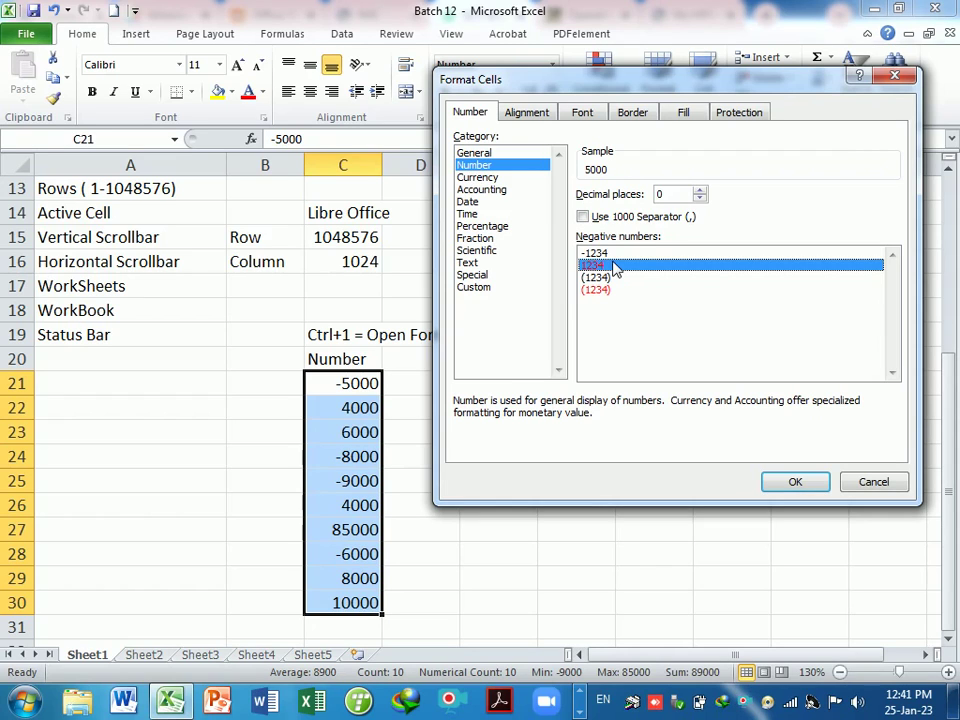
left_click(598, 279)
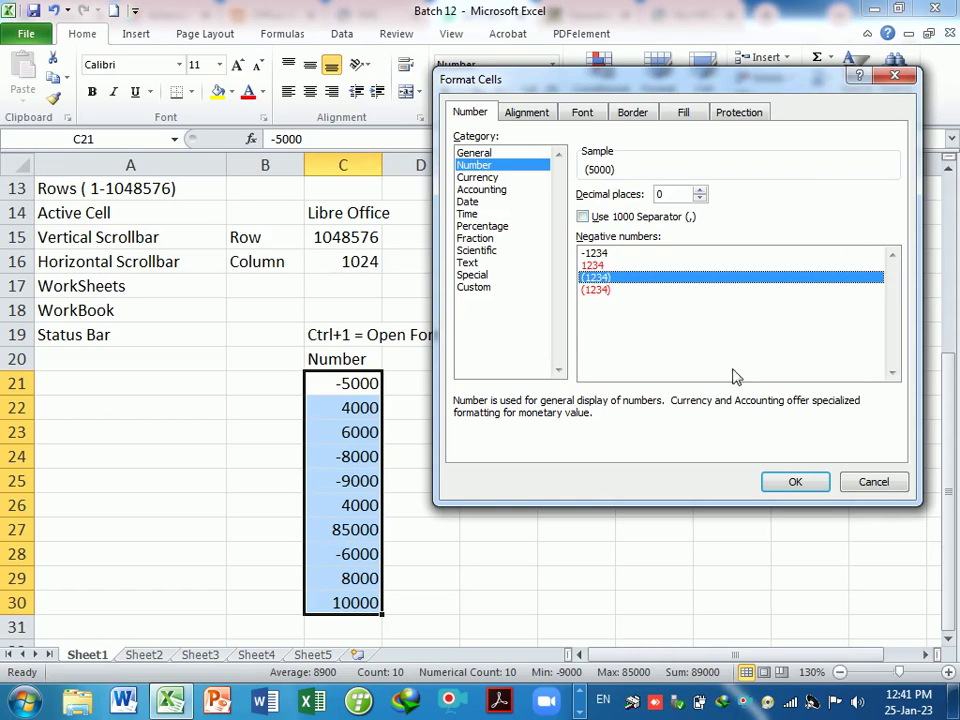
left_click(793, 484)
left_click(557, 530)
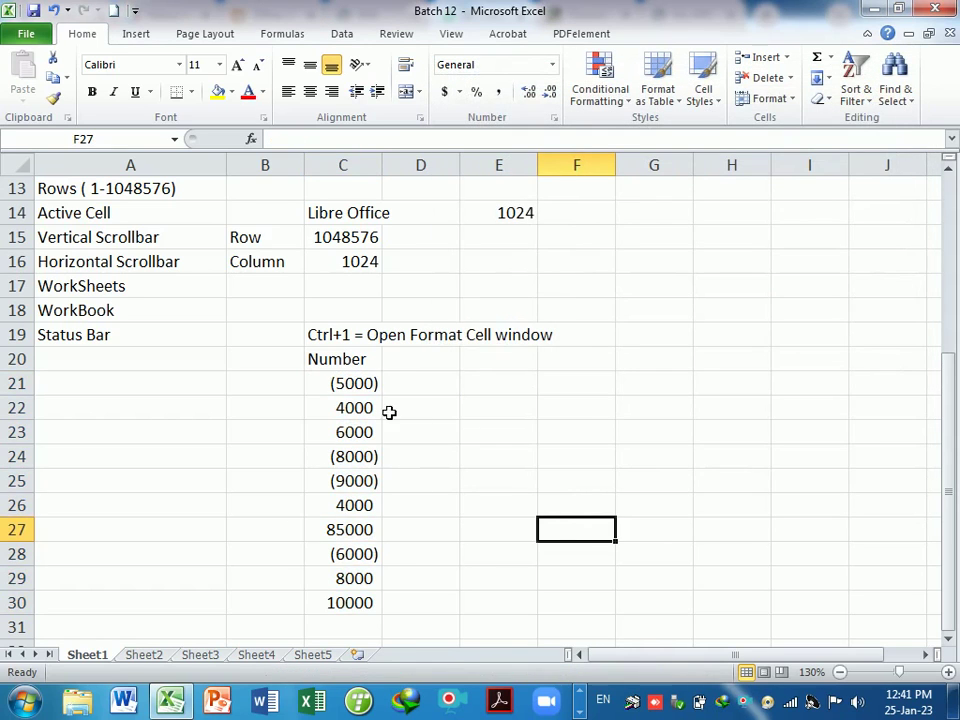
left_click(359, 392)
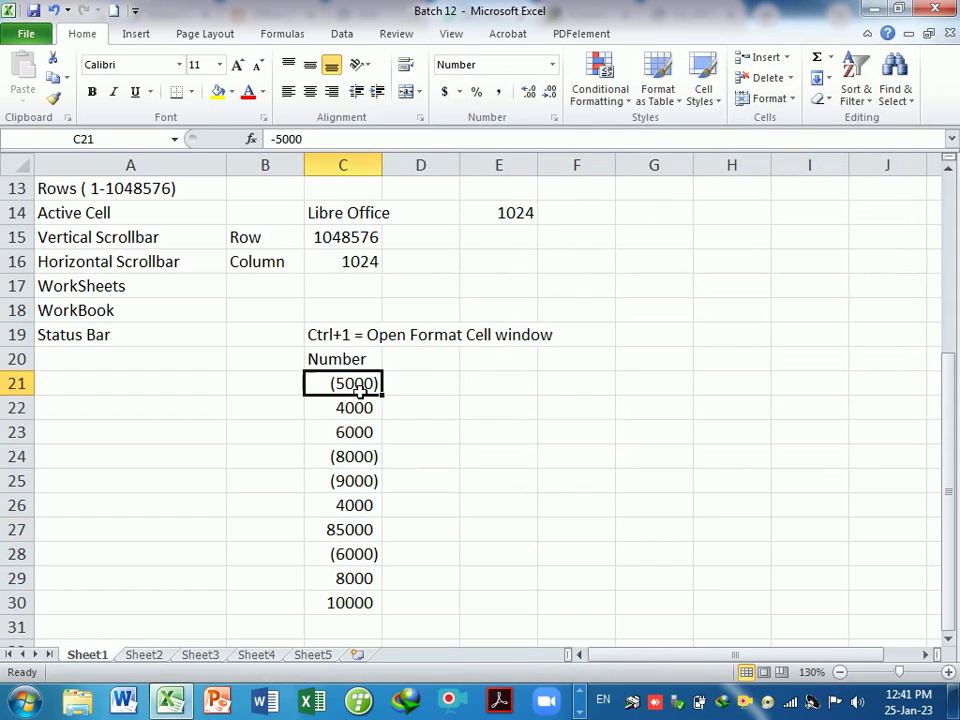
left_click(368, 457)
left_click(361, 488)
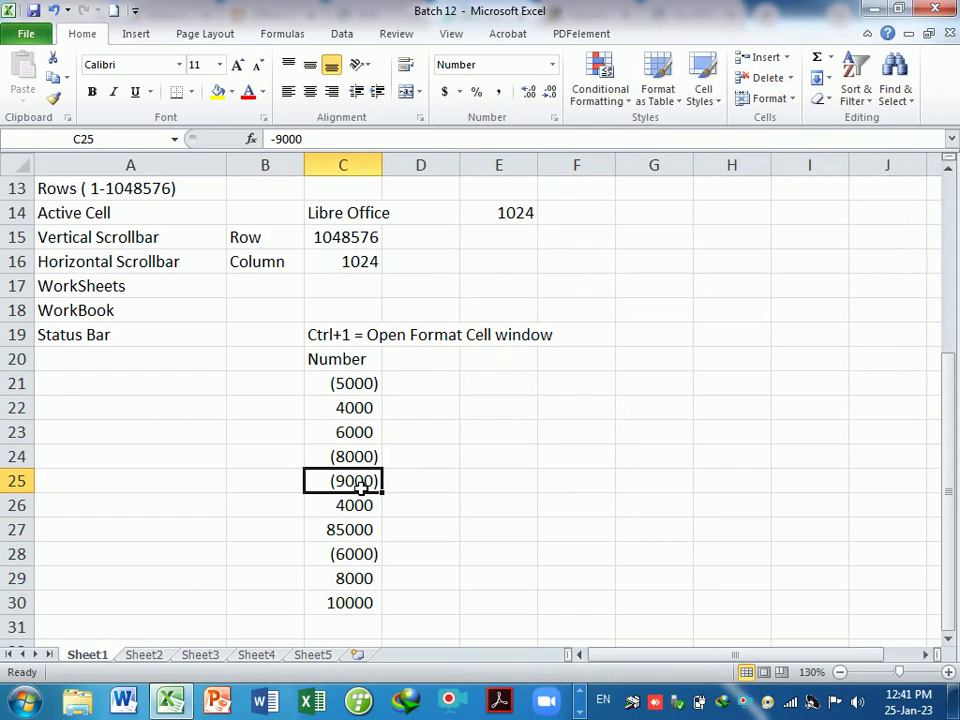
left_click(428, 464)
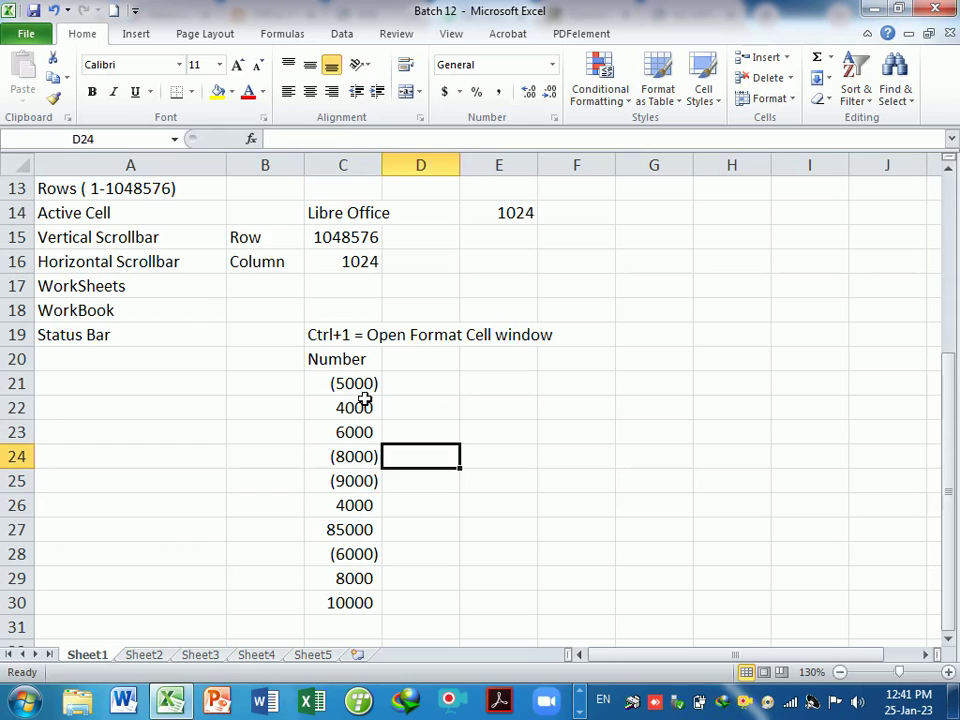
left_click_drag(362, 386, 362, 592)
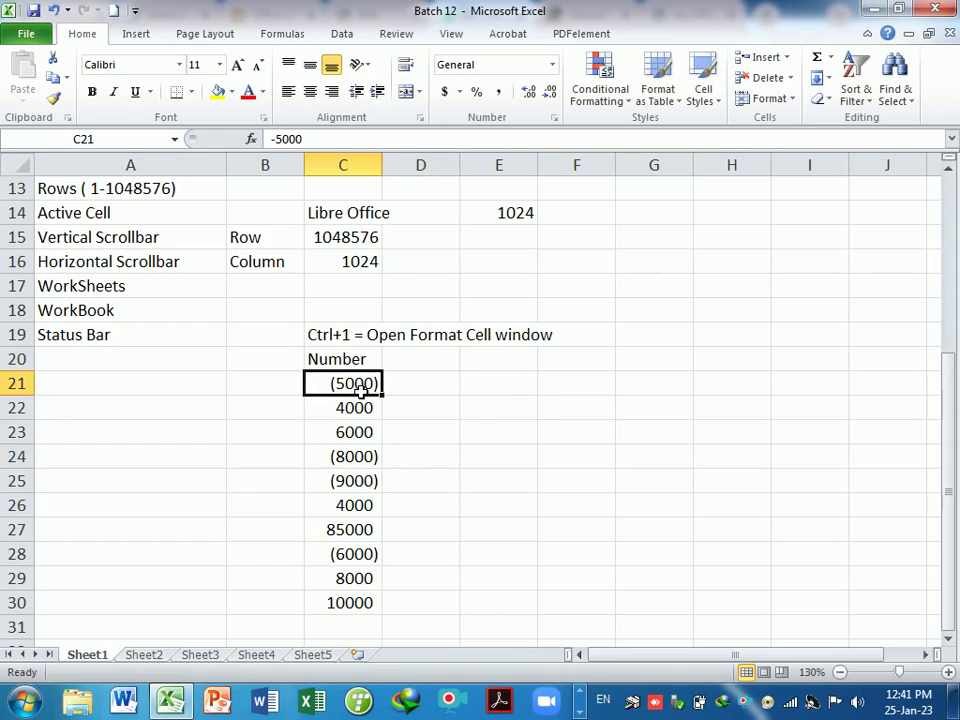
left_click(360, 566)
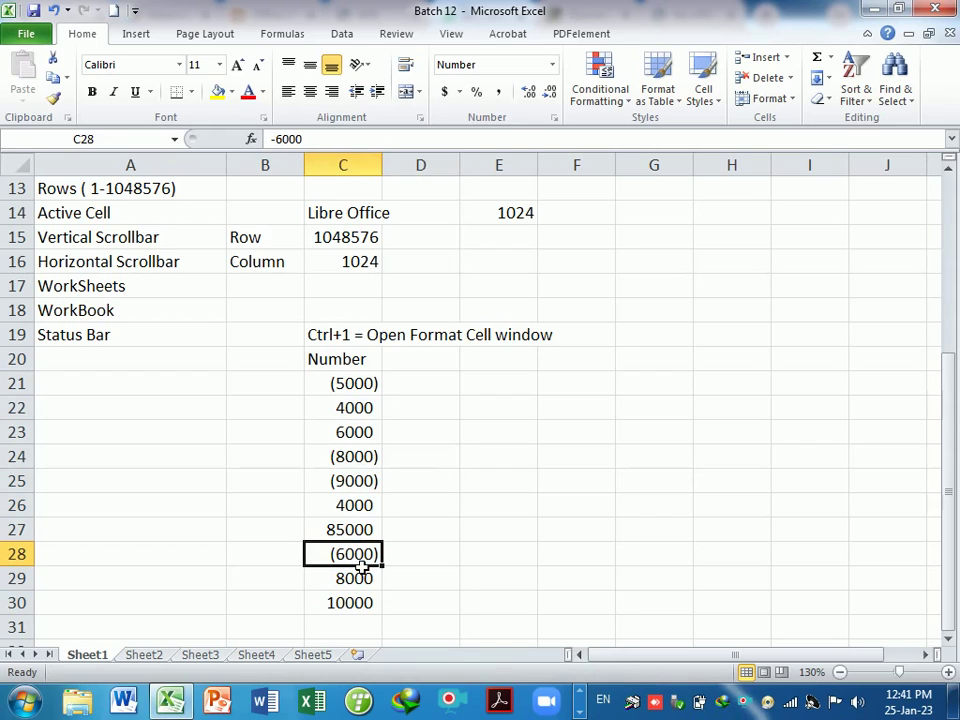
left_click(362, 385)
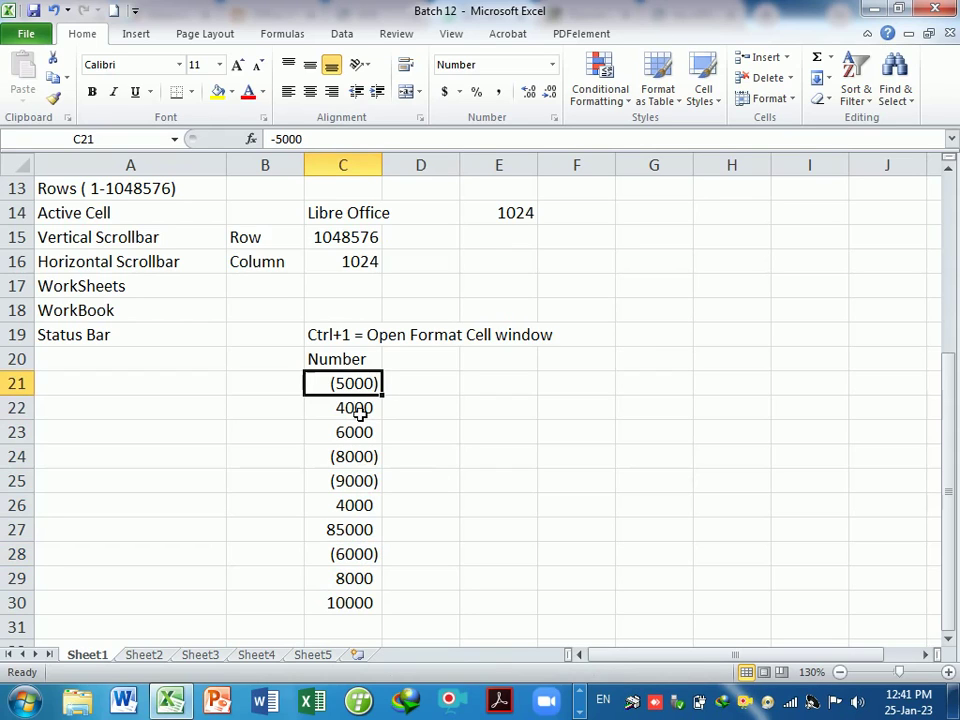
left_click(360, 410)
left_click(360, 388)
left_click(303, 139)
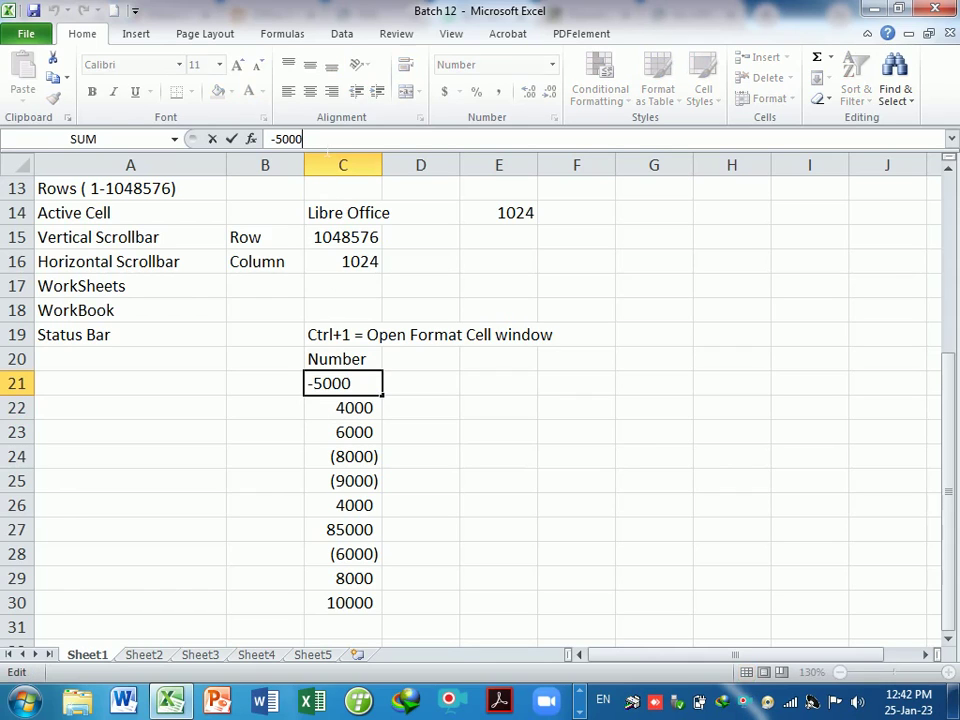
key("Return")
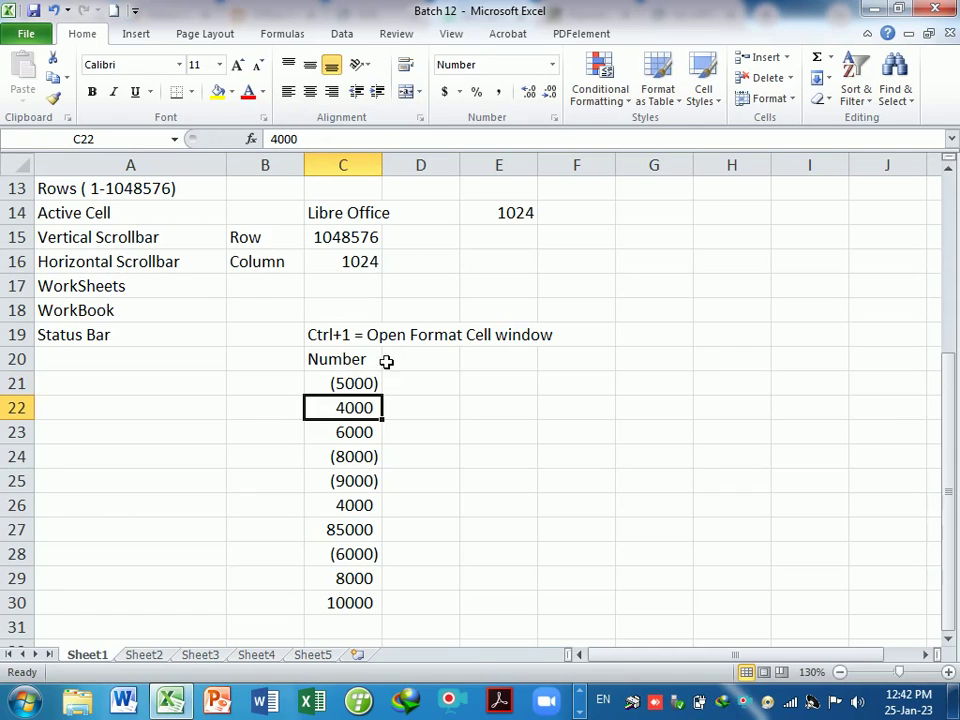
left_click_drag(373, 386, 371, 603)
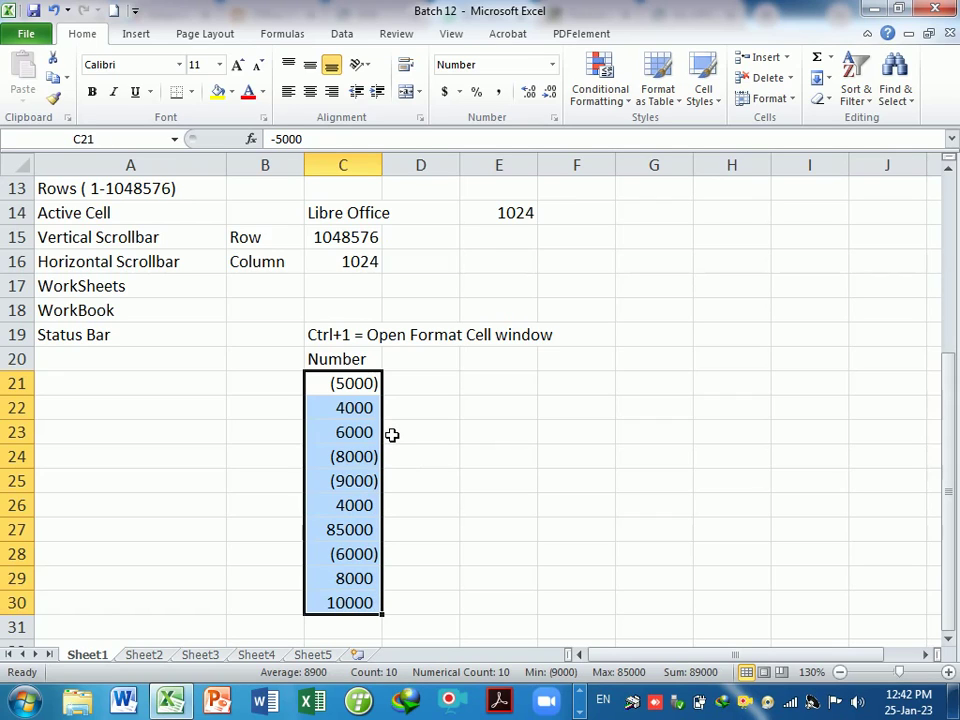
Step: Select C21:C30 and apply the red (1234) negative-number style
left_click(380, 409)
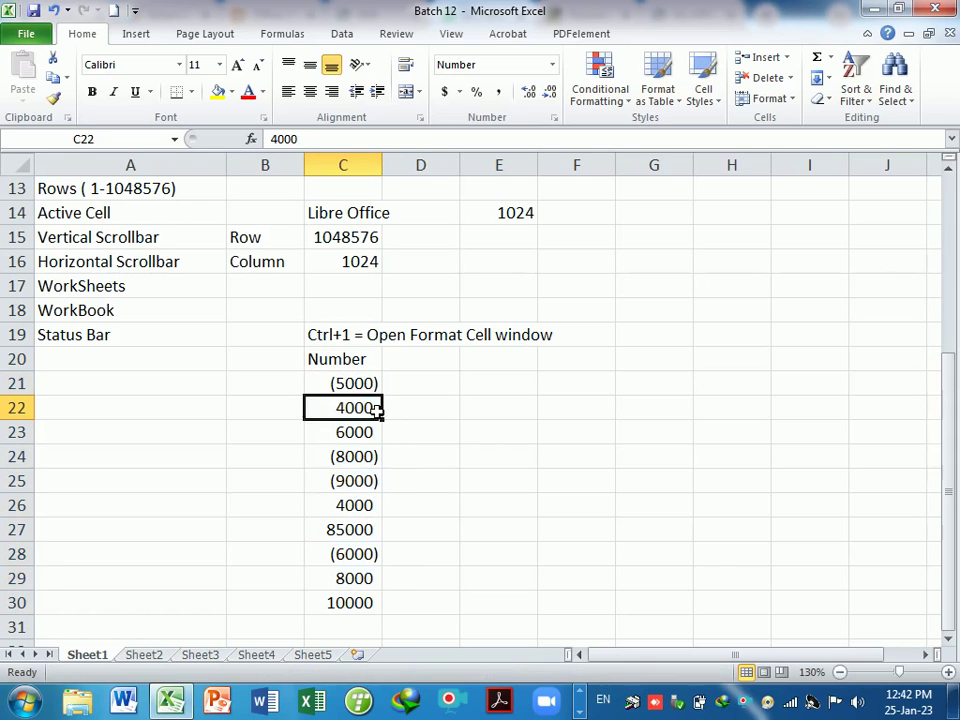
left_click_drag(367, 389, 366, 598)
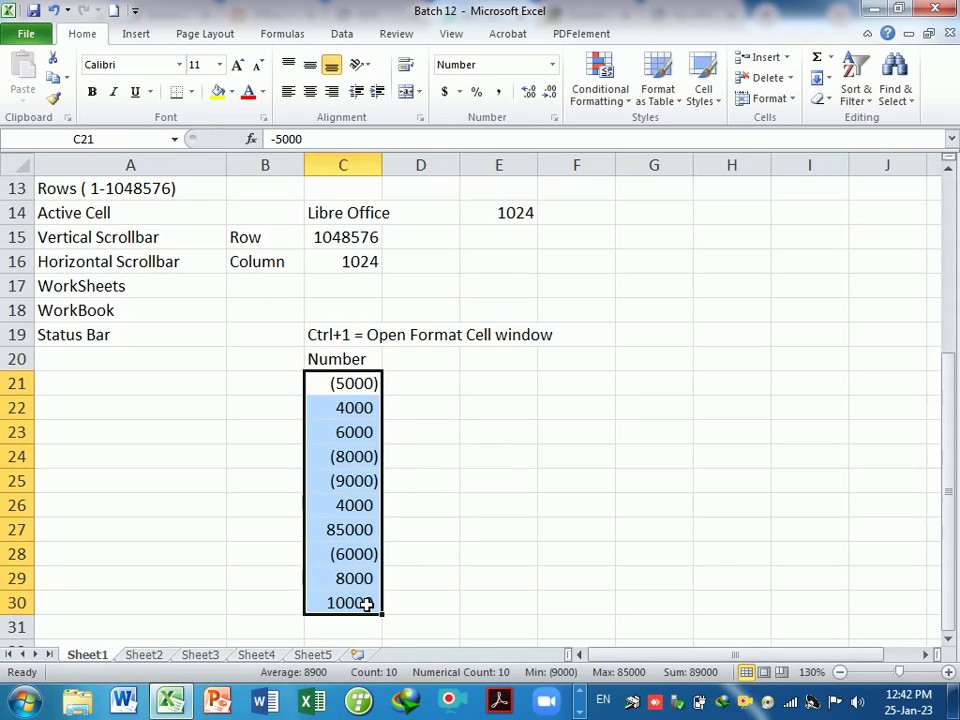
key("ctrl+1")
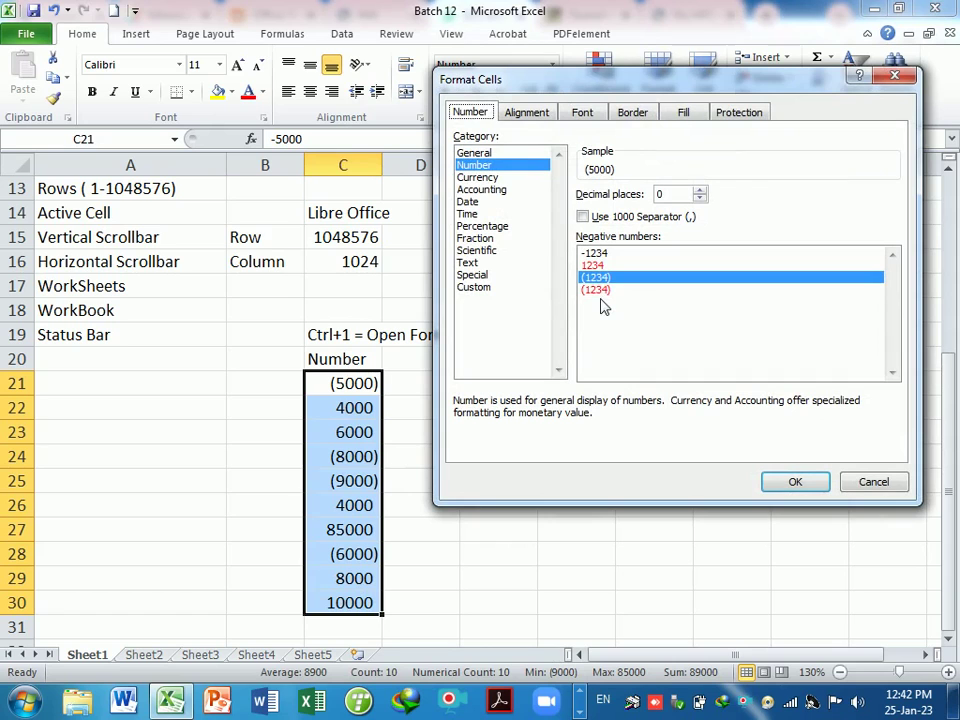
left_click(598, 290)
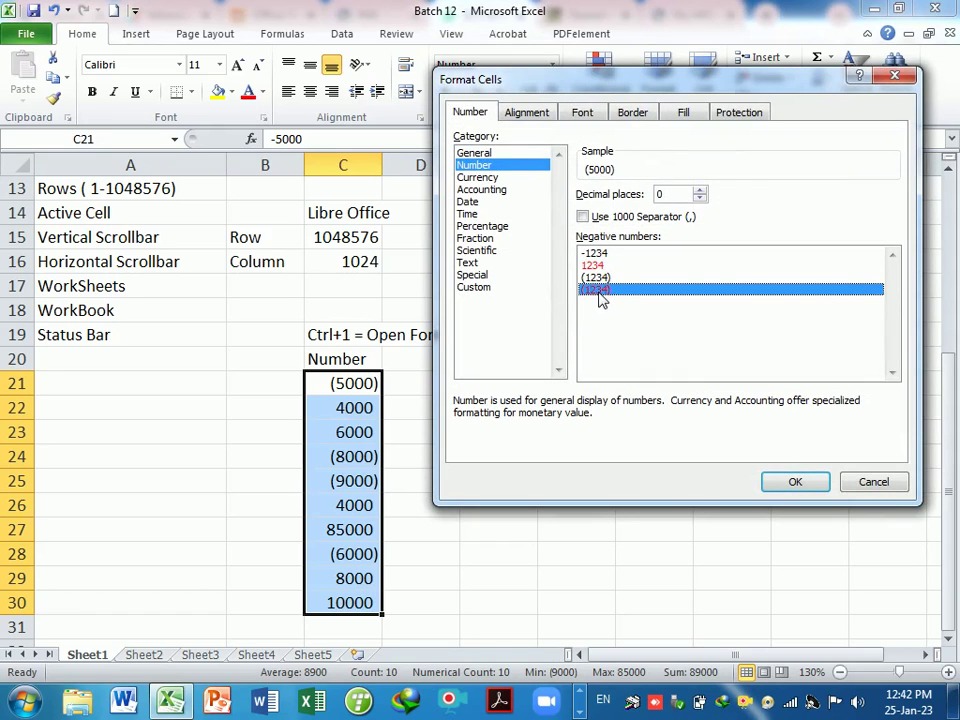
left_click(795, 482)
left_click(532, 514)
Step: Compare the red bracketed negatives with the black positive amounts in column C
left_click(360, 385)
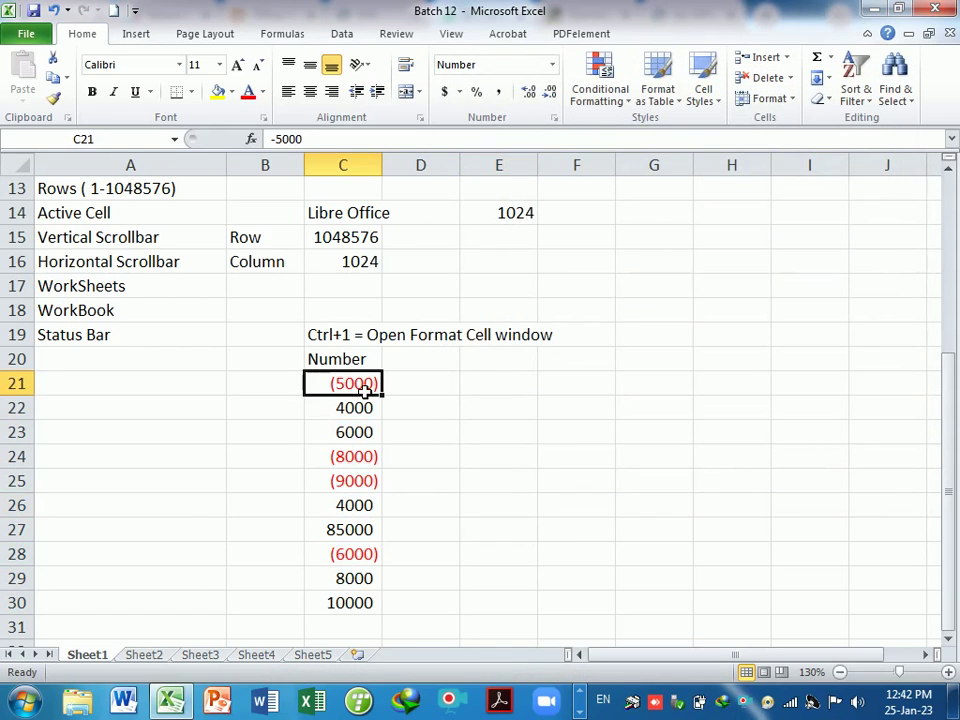
left_click(364, 459)
left_click(368, 480)
left_click_drag(368, 578, 368, 562)
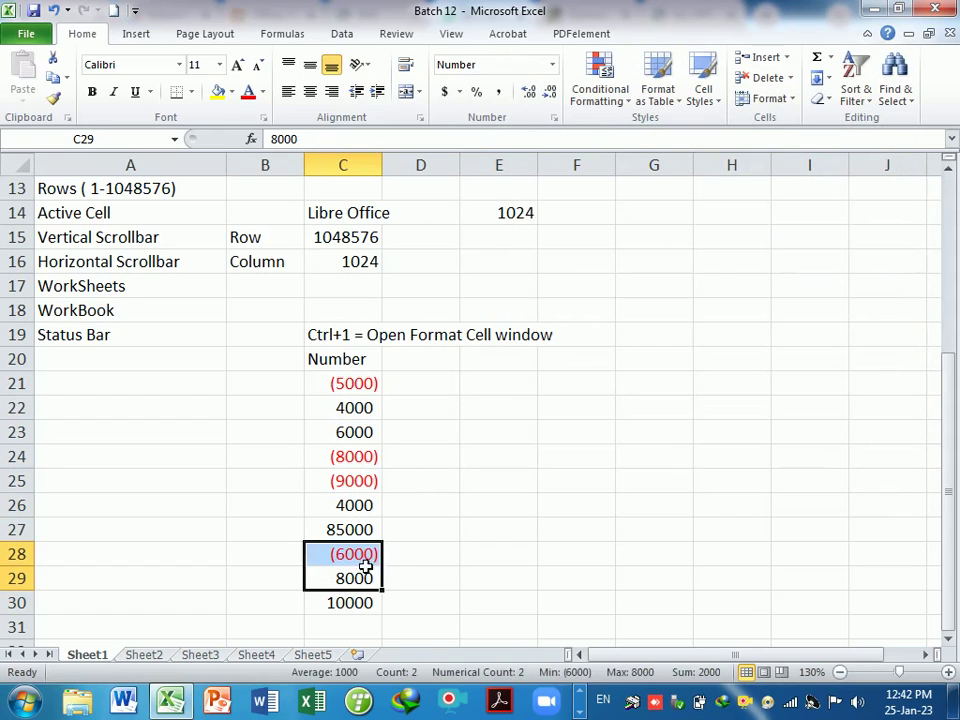
left_click(445, 532)
left_click(360, 410)
left_click(362, 432)
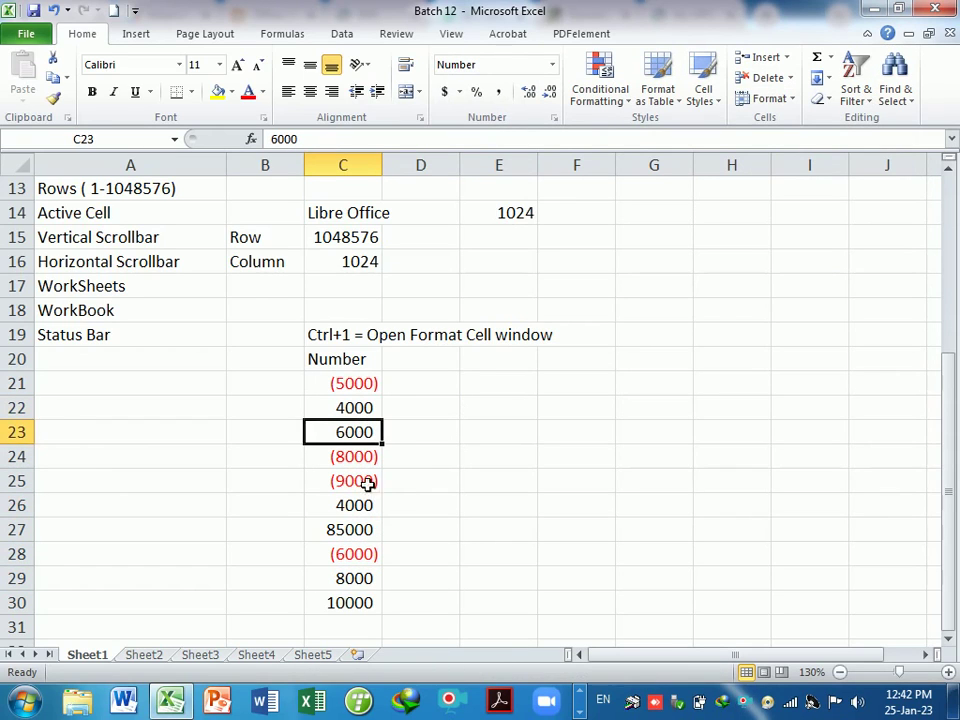
left_click(358, 529)
left_click(366, 604)
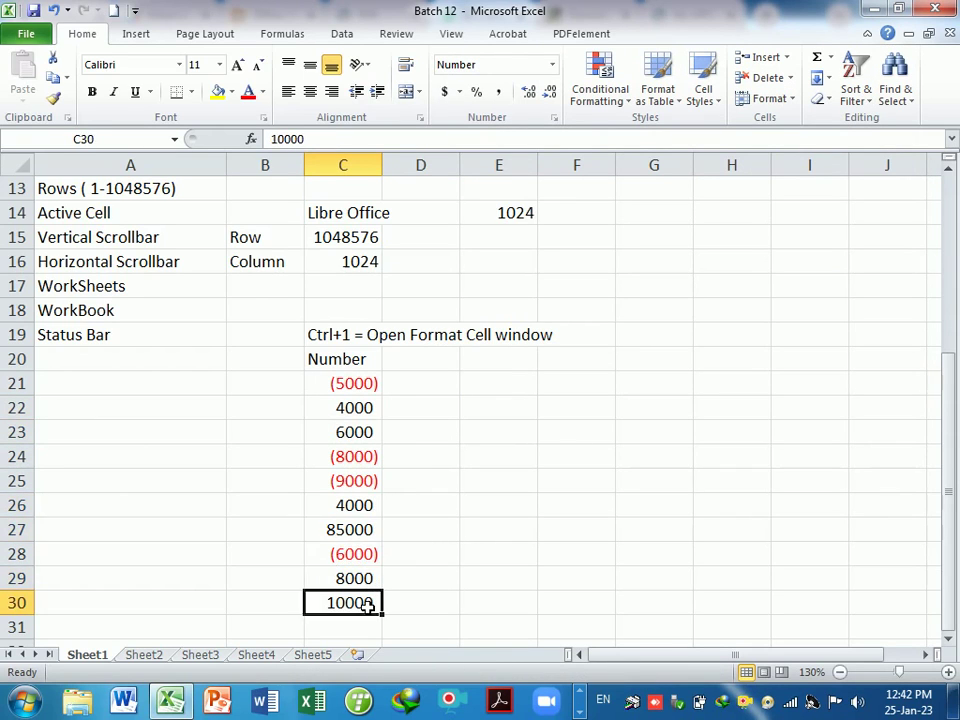
left_click_drag(368, 553, 362, 530)
left_click(350, 480)
left_click_drag(345, 456, 340, 432)
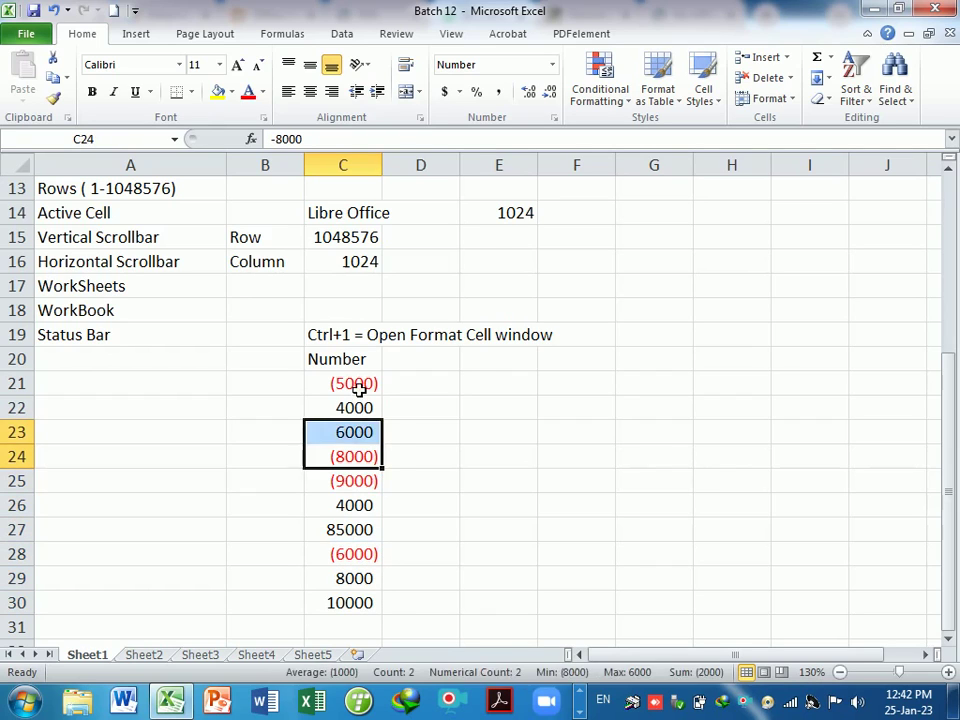
left_click(332, 384)
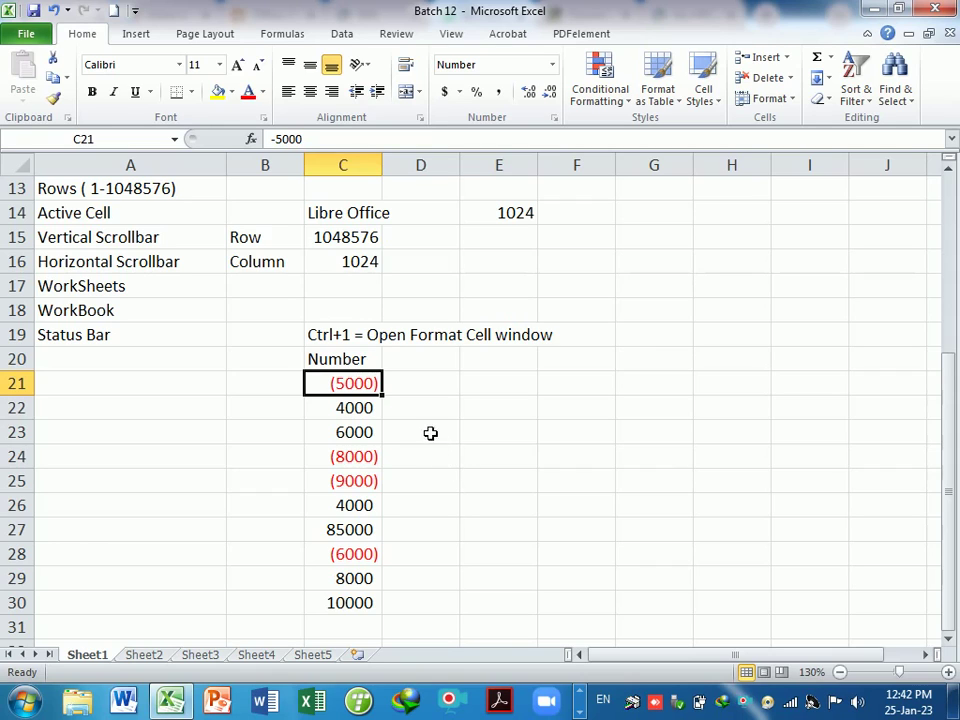
Step: Add the comment 'this is negative number' to cell C21
double_click(367, 391)
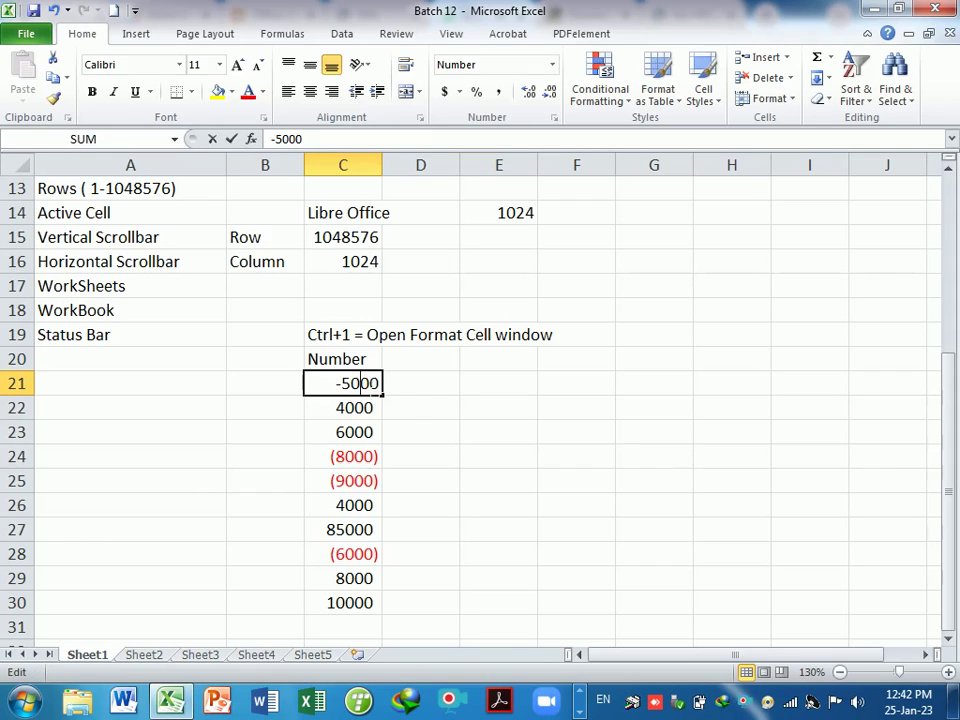
left_click(413, 440)
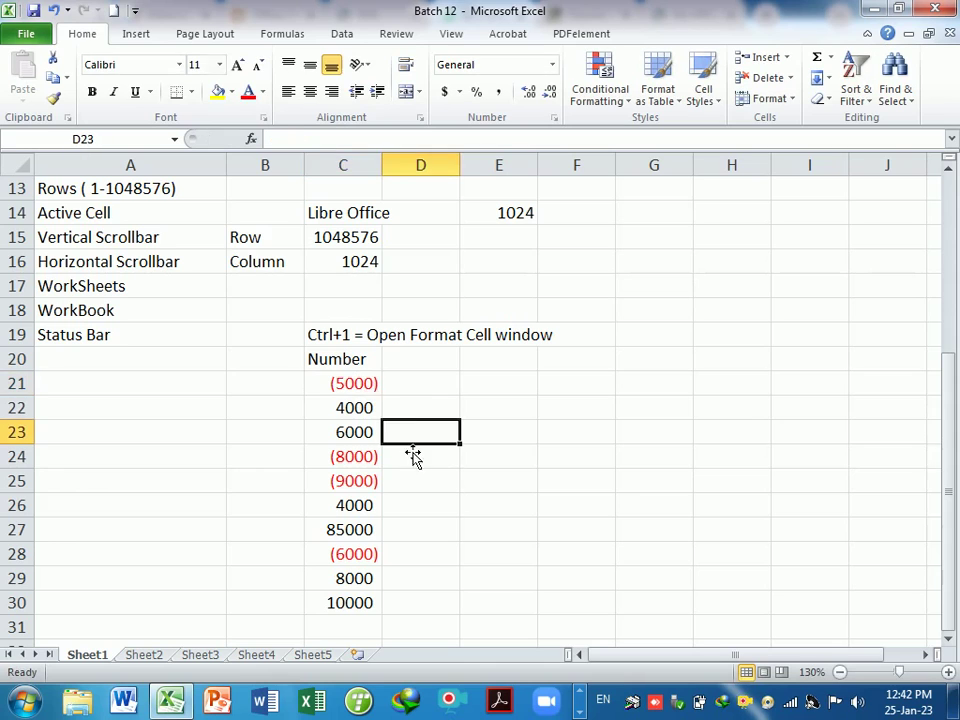
left_click(374, 391)
right_click(374, 391)
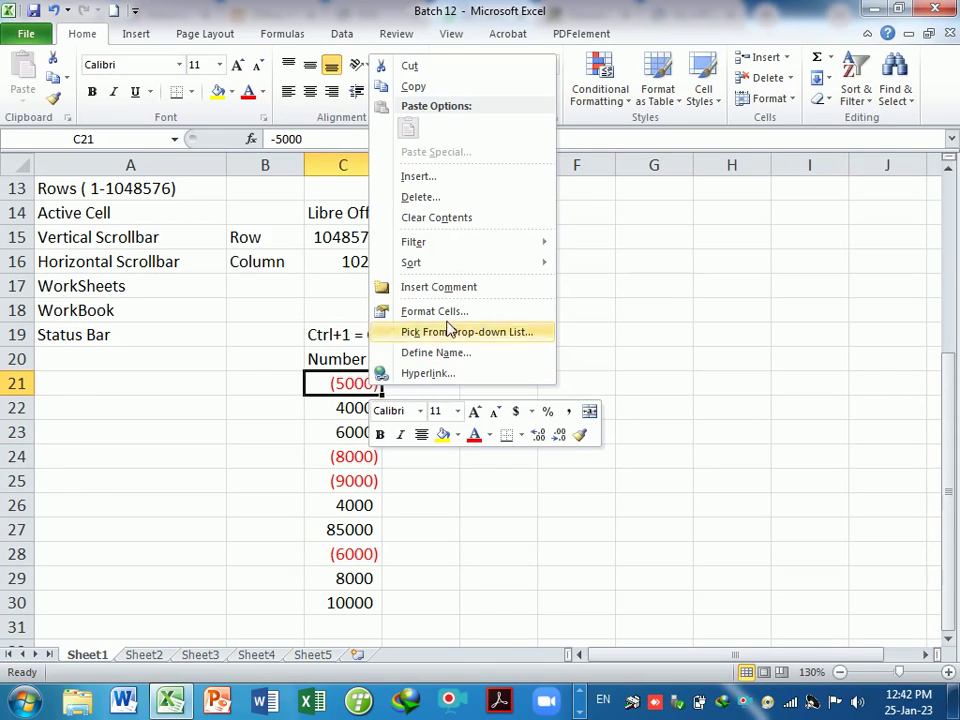
left_click(445, 290)
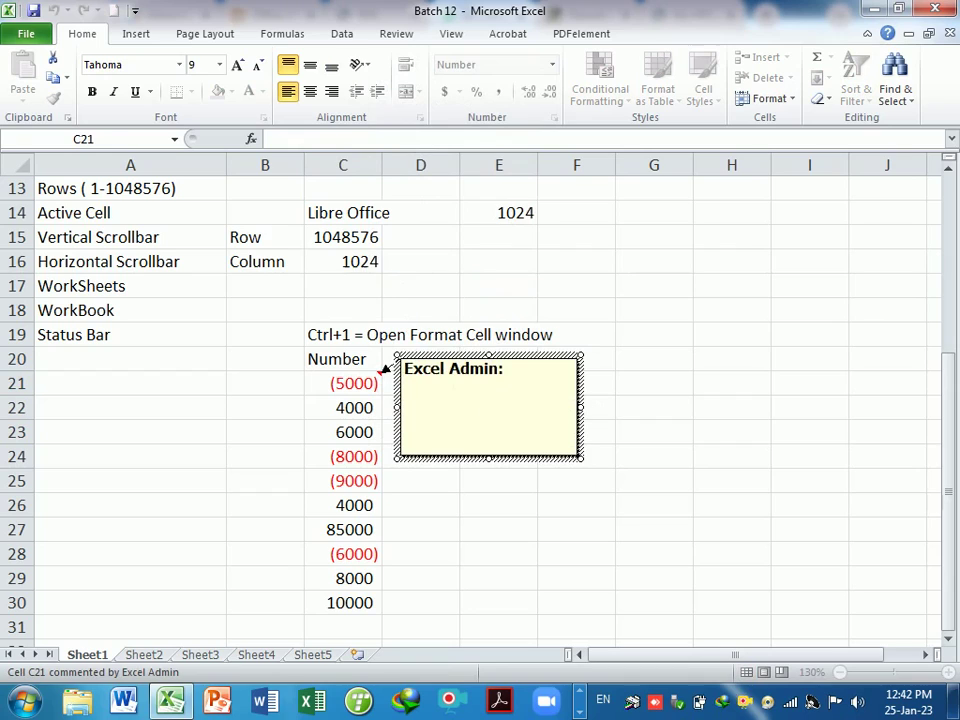
key("ctrl+a")
key("Delete")
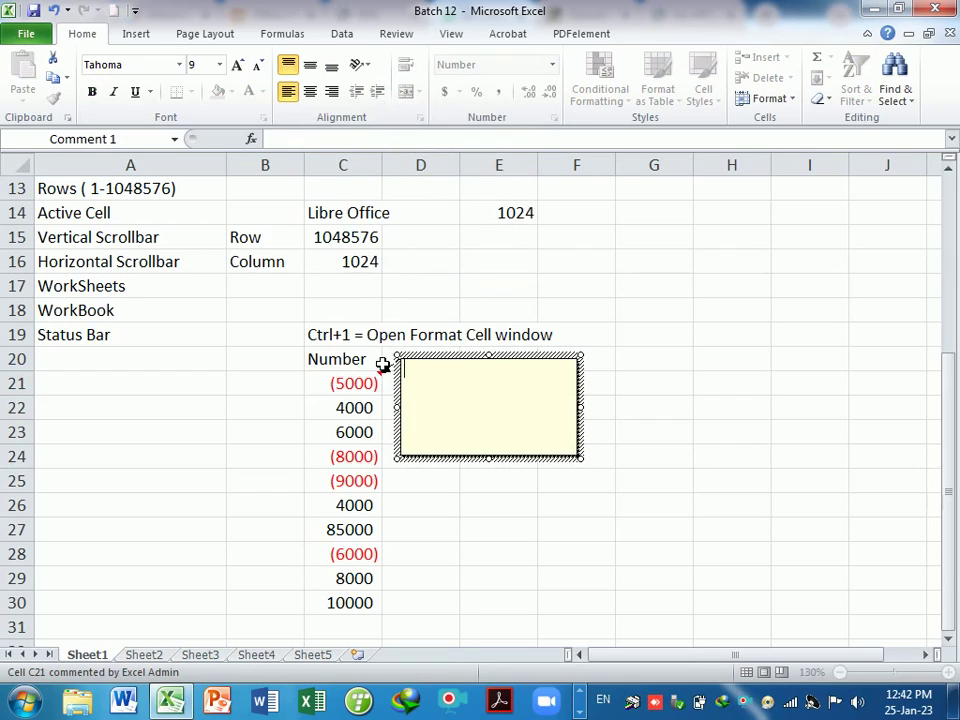
type("this")
type("is negative")
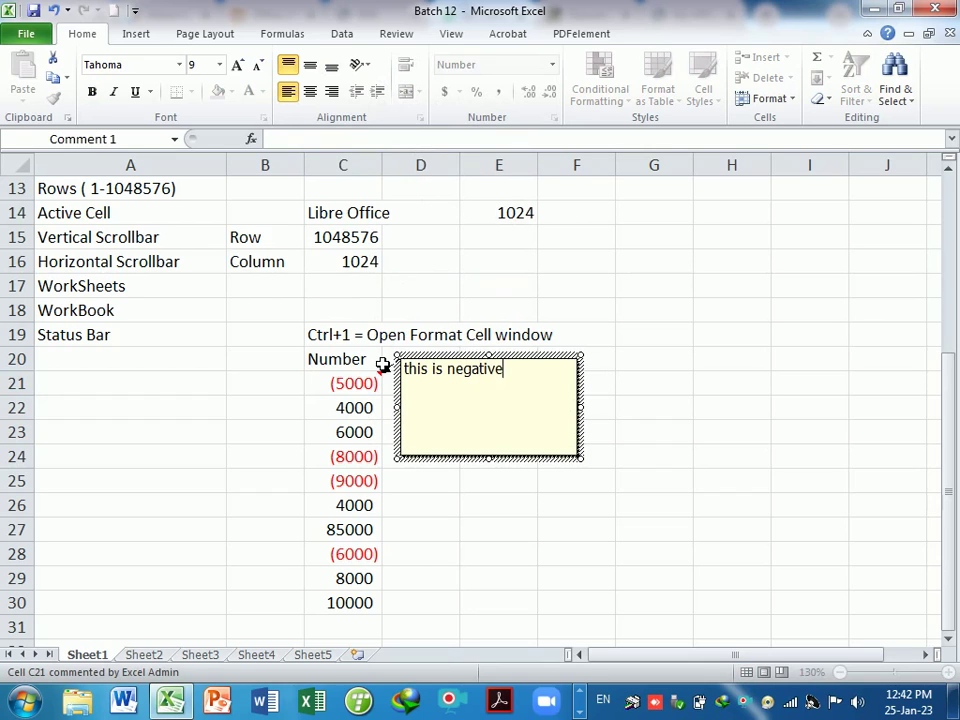
type(" nuibmer")
key("BackSpace")
key("BackSpace")
key("BackSpace")
key("BackSpace")
key("BackSpace")
type("umber")
left_click(650, 432)
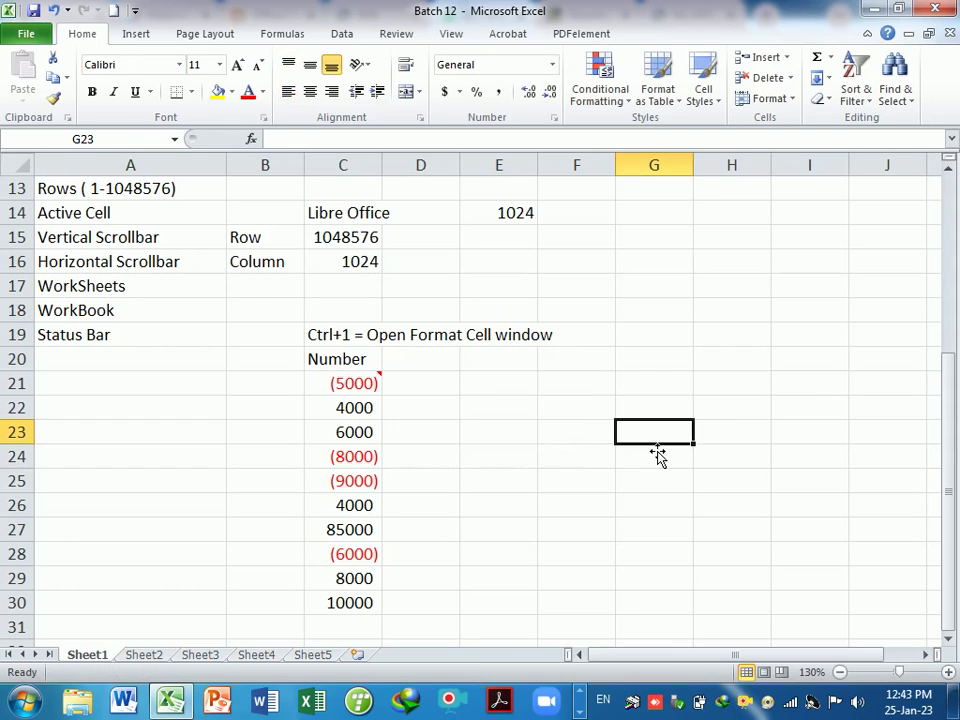
Step: Dismiss the pop-up notification and scroll the sheet down a few rows
mouse_move(372, 384)
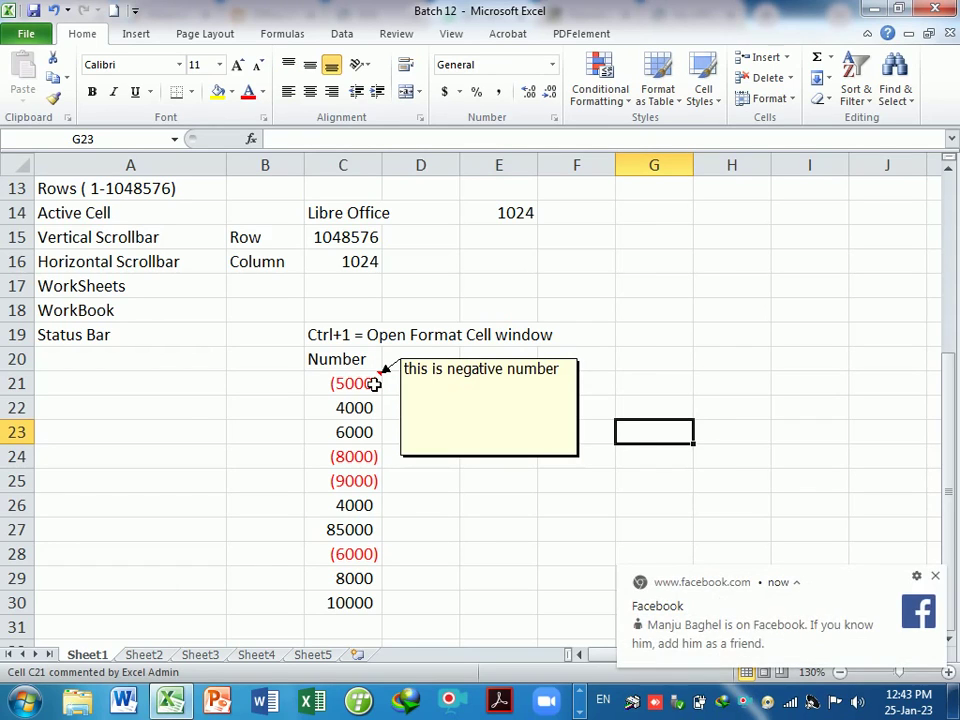
left_click(935, 577)
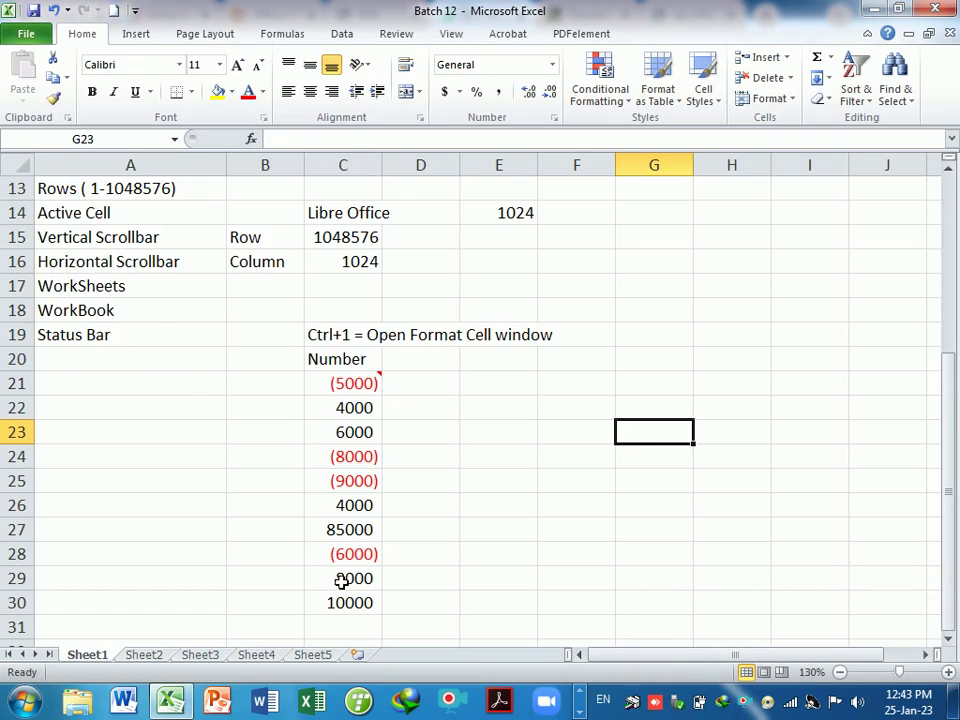
scroll(340, 540, "down", 1)
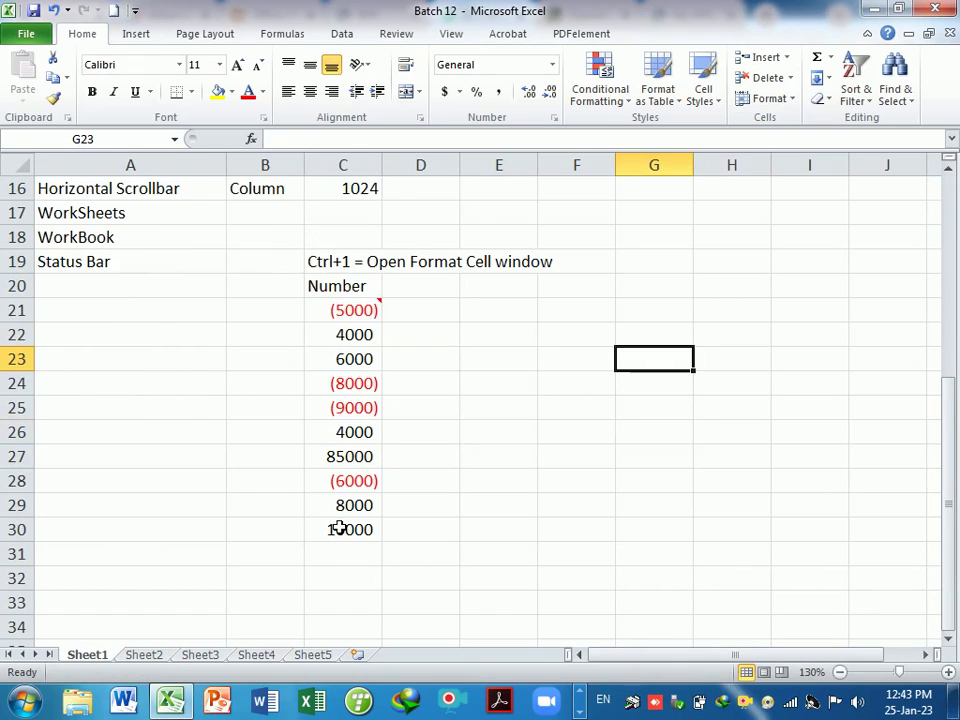
Step: Enter 'Note:- Above red bracket value are negative value' in B31
left_click(280, 561)
type("Note:-")
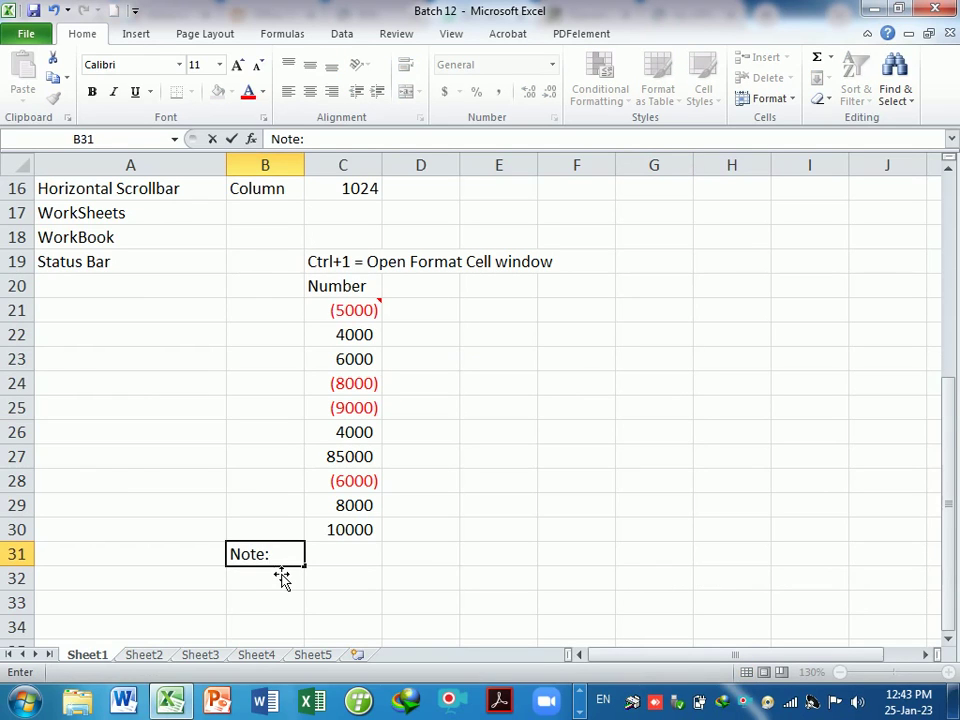
type(" Ab")
type("ove")
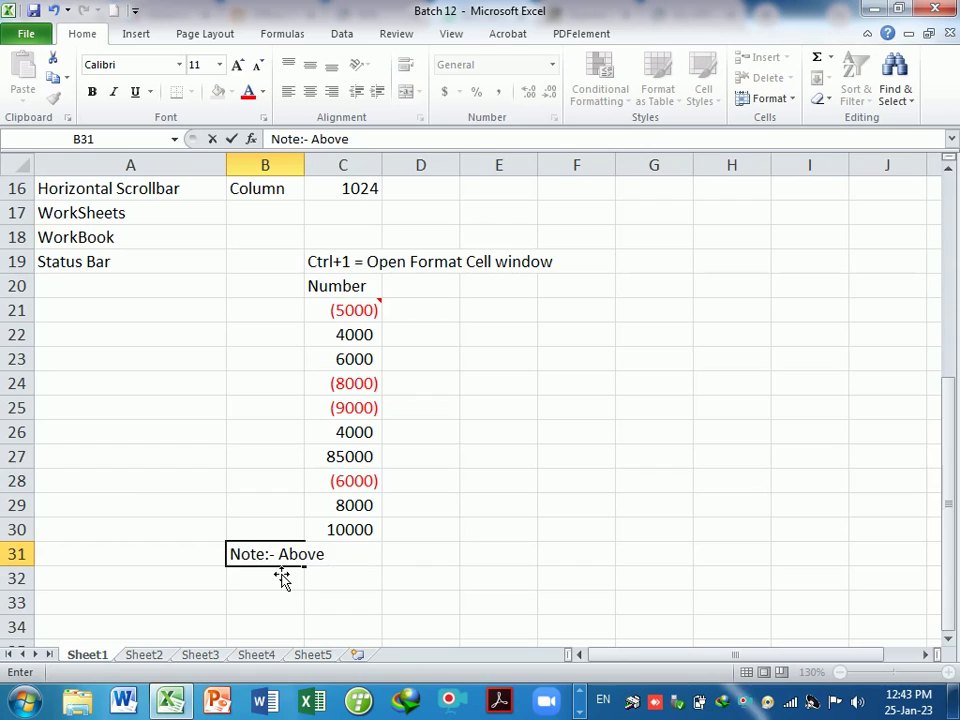
type(" red brac")
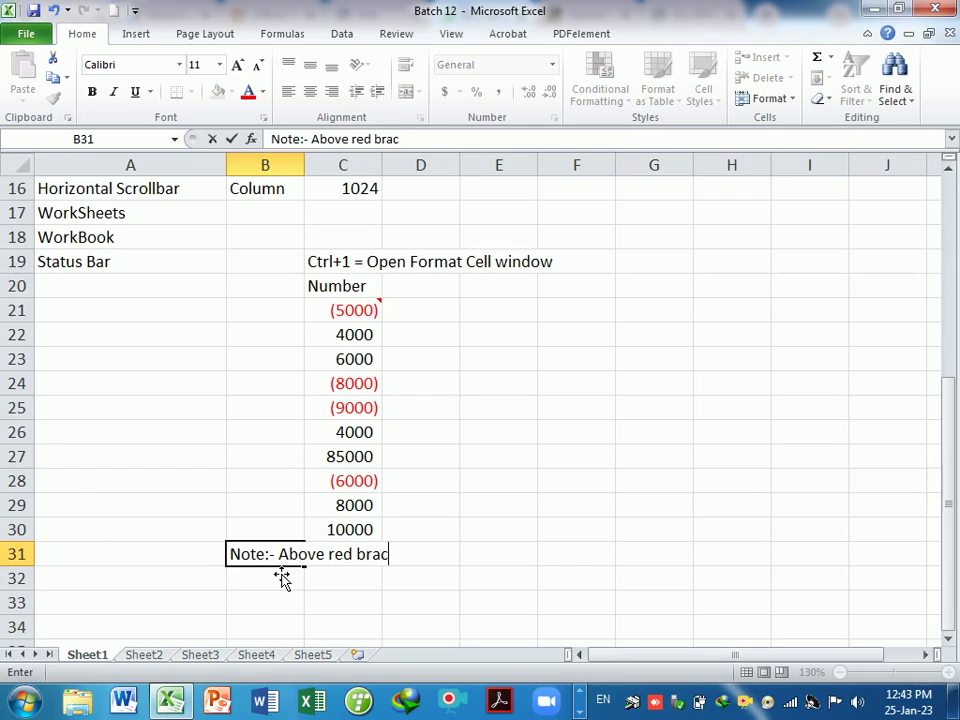
type("ket value a")
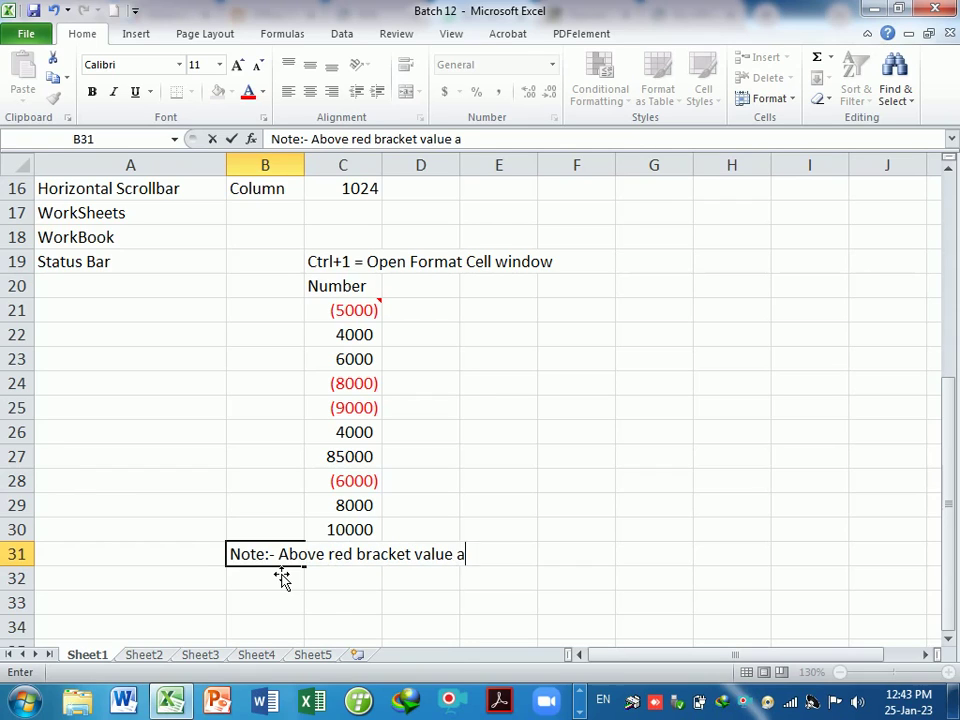
type("re nega")
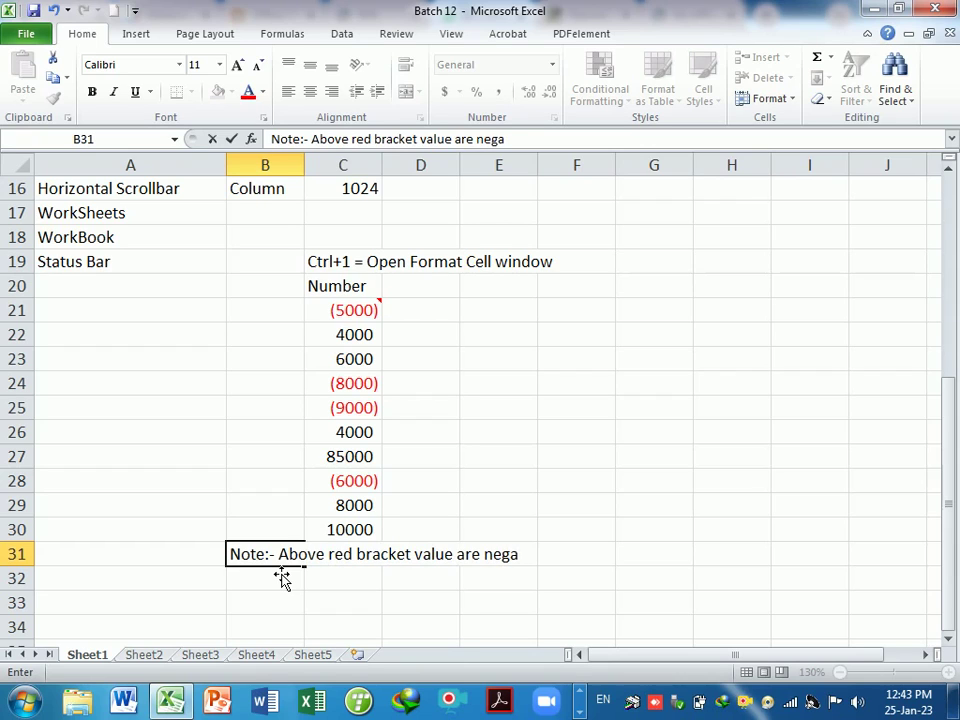
type("tive v")
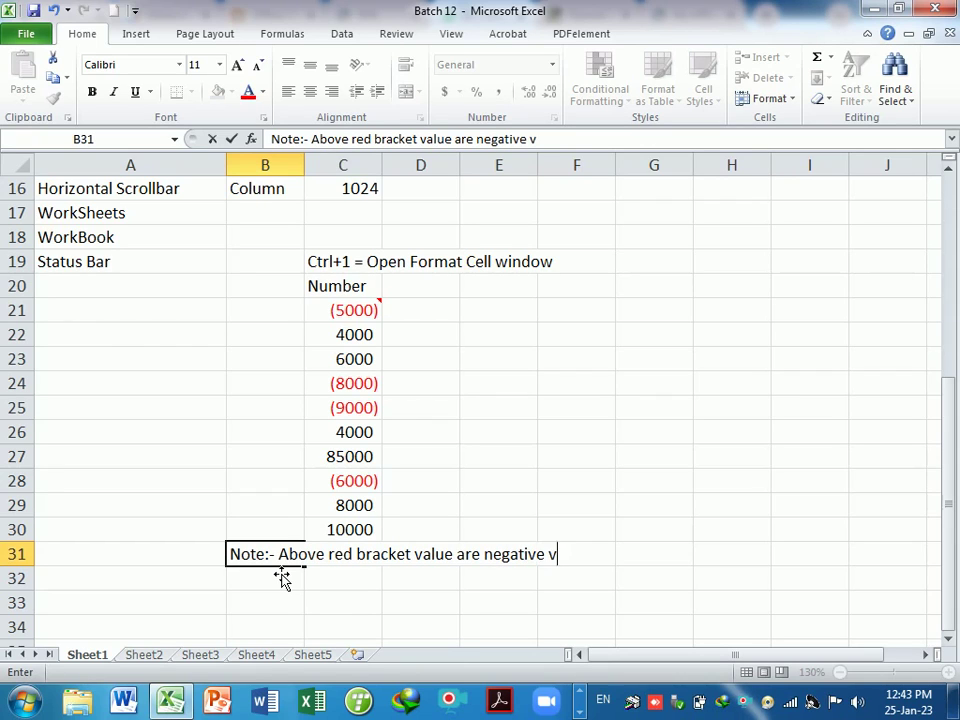
type("alue")
key("Return")
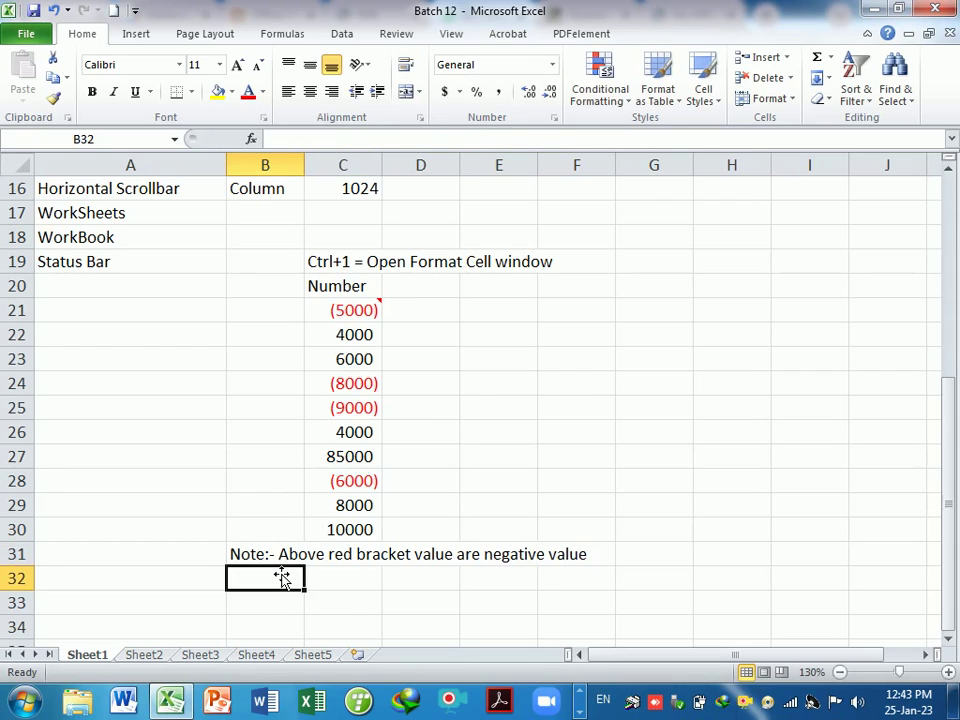
left_click(275, 562)
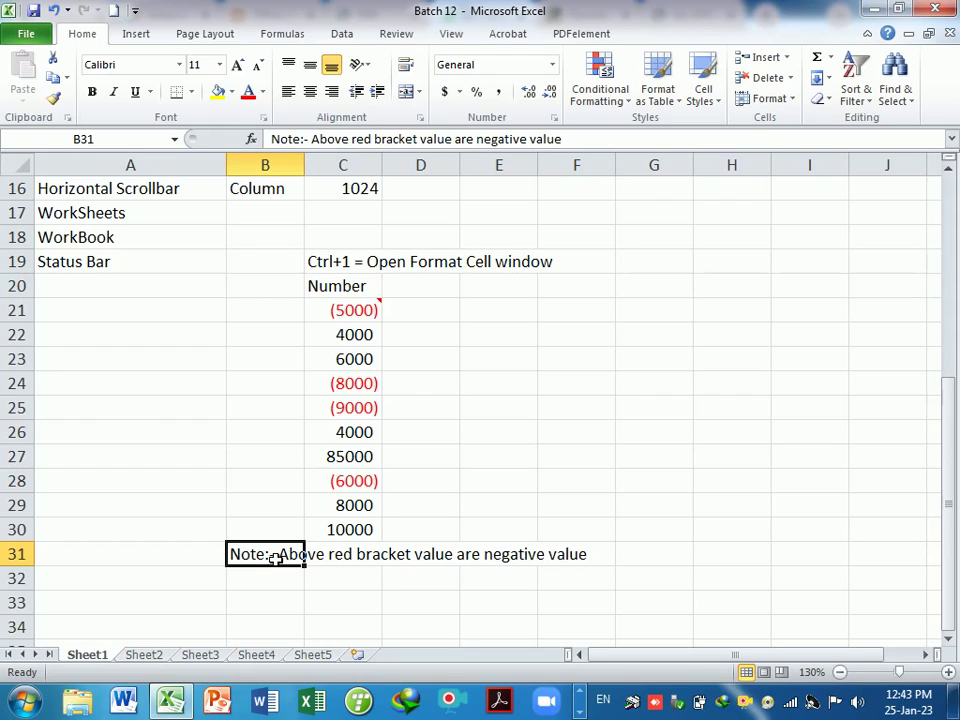
left_click(296, 585)
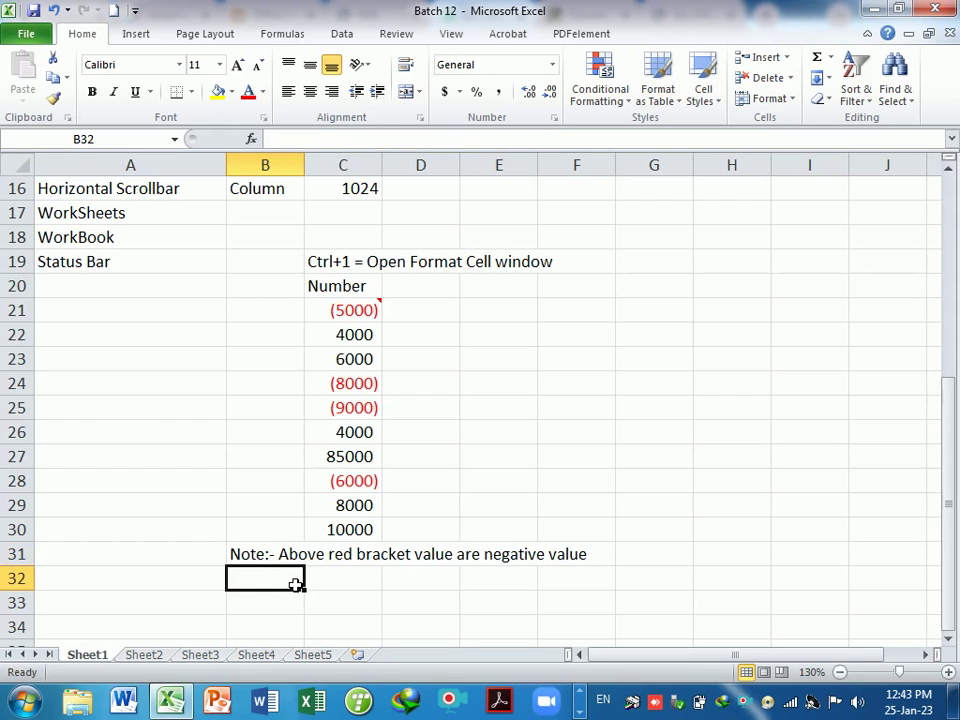
mouse_move(355, 317)
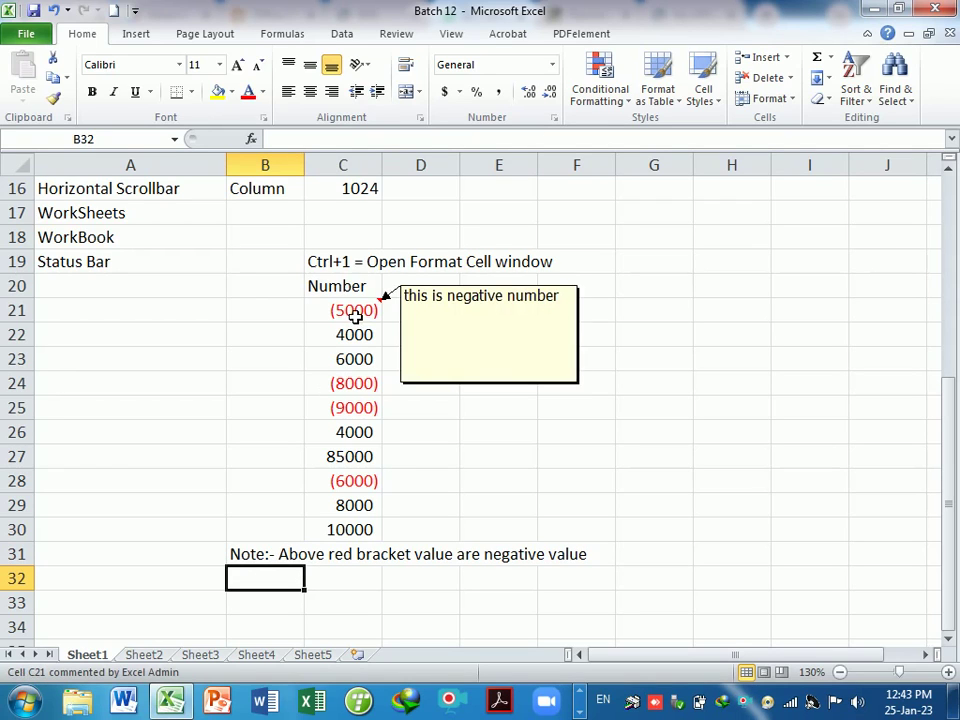
Step: Make the B31 note text bold and underlined
left_click(284, 561)
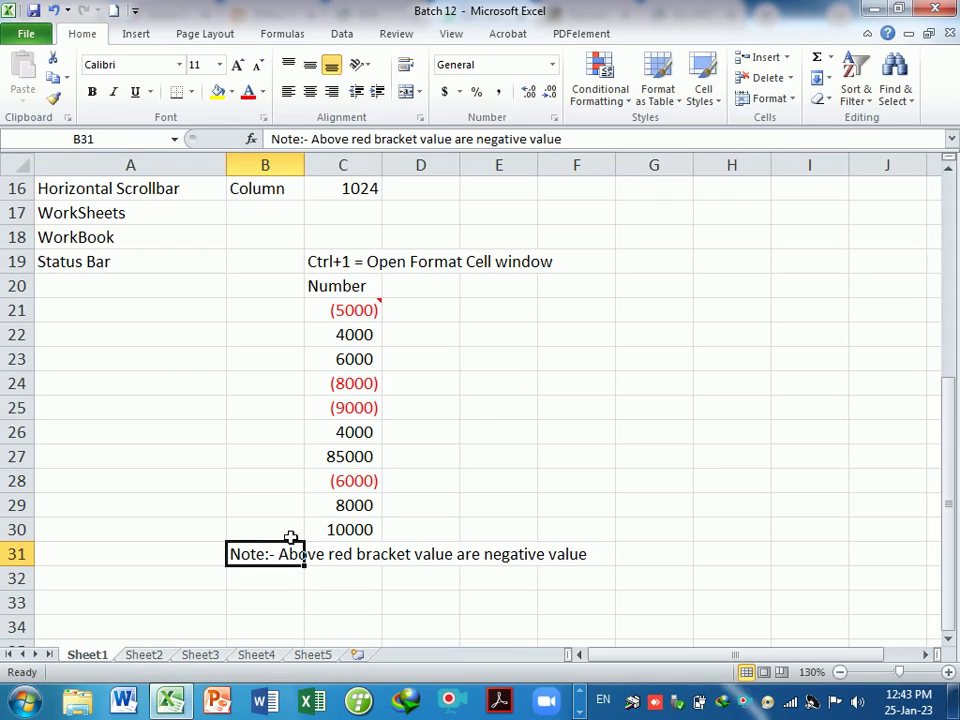
mouse_move(354, 316)
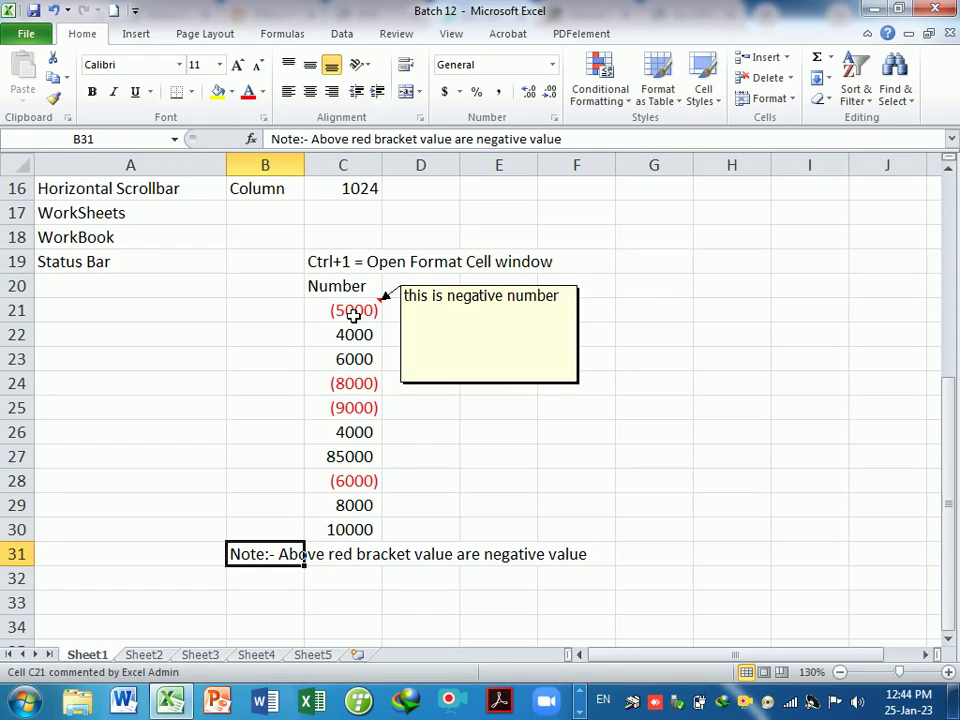
left_click(92, 93)
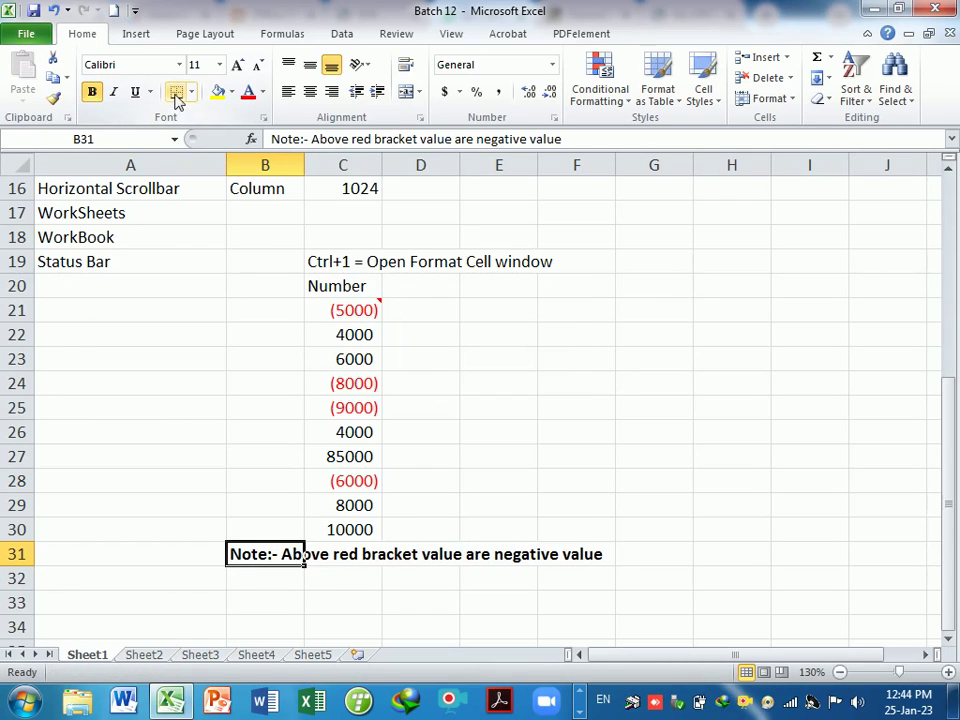
left_click(135, 92)
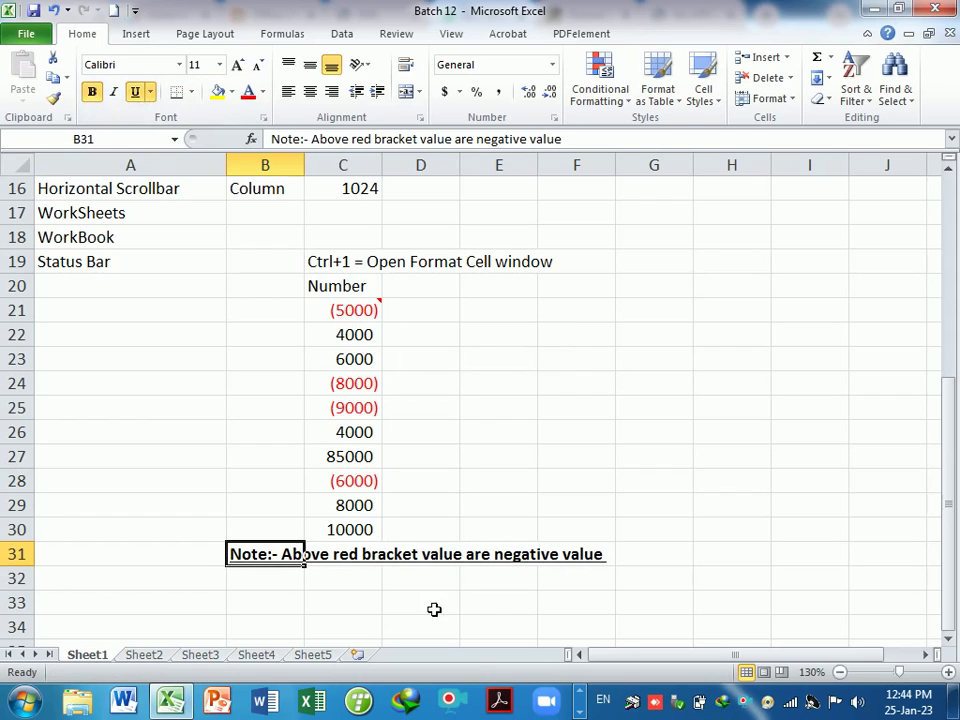
left_click(434, 609)
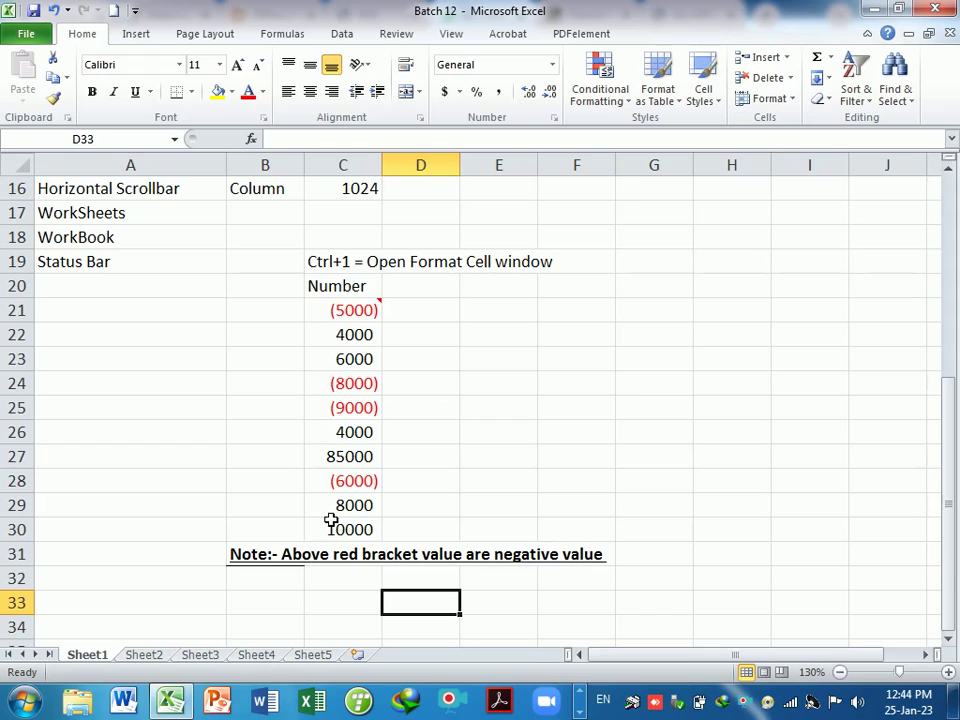
left_click_drag(350, 315, 354, 530)
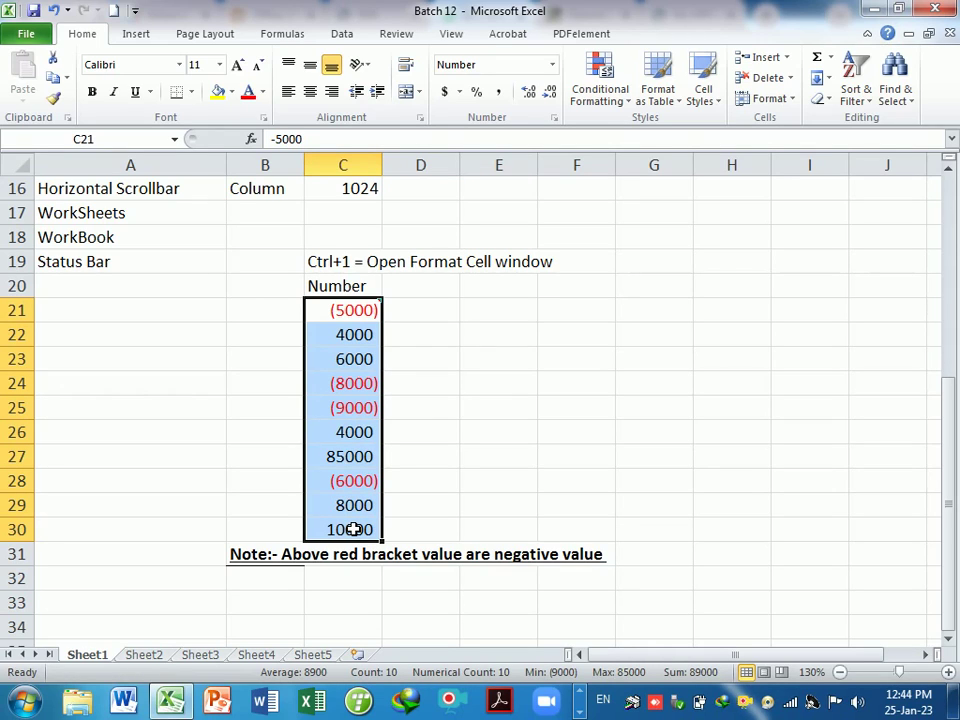
left_click(410, 318)
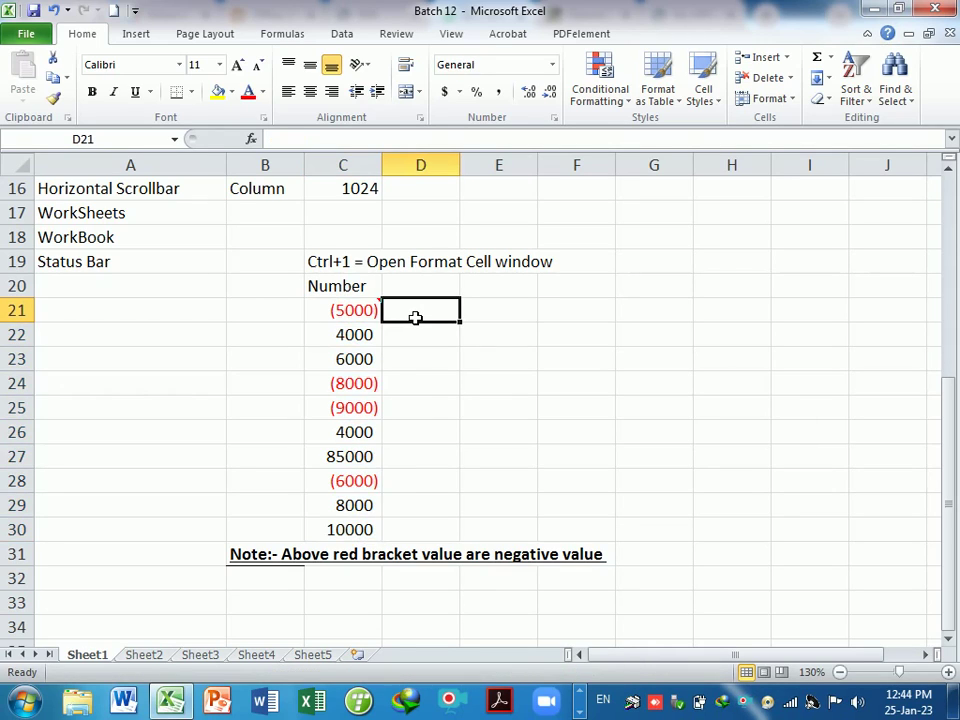
Step: Type the heading Amount in D20 and values 50000, 60000, 20000, 30000, 10000 in D21:D25
key("Up")
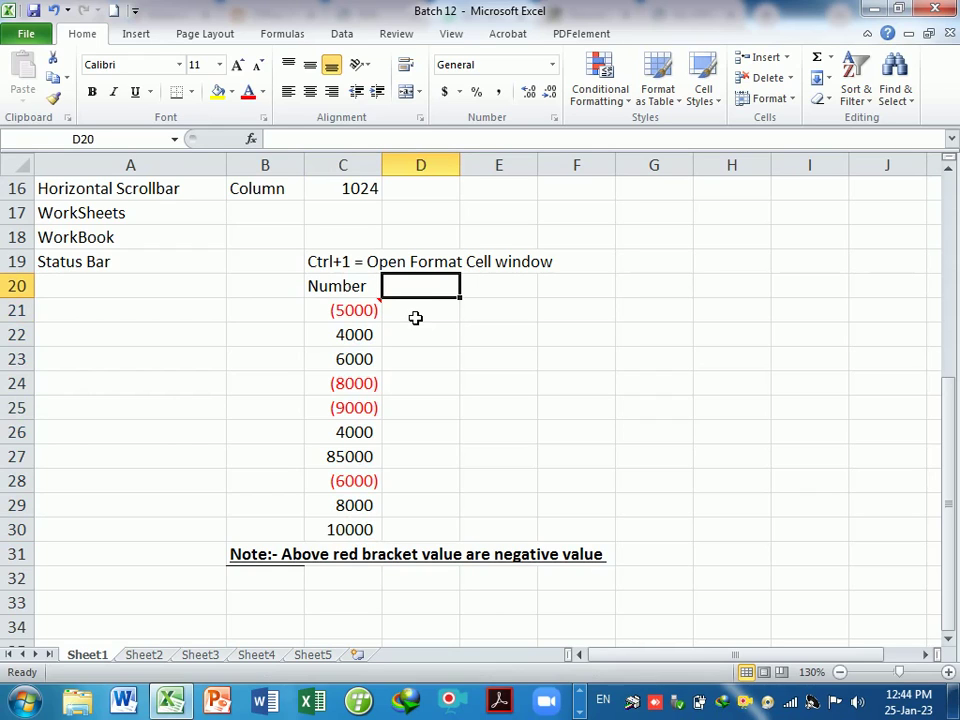
type("A")
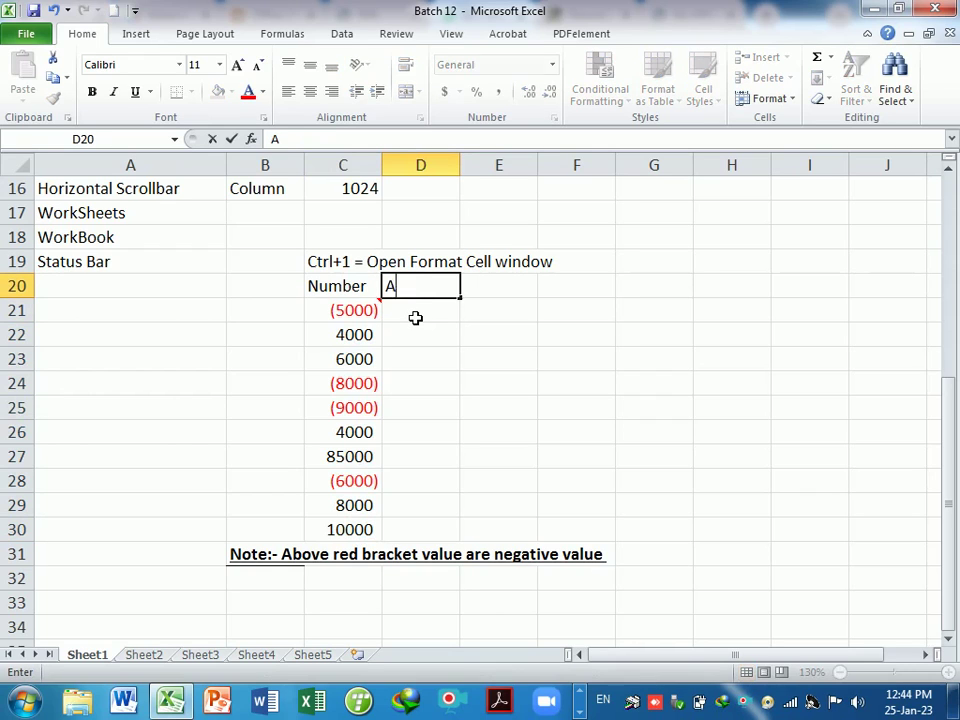
type("moujnt")
key("BackSpace")
key("BackSpace")
key("BackSpace")
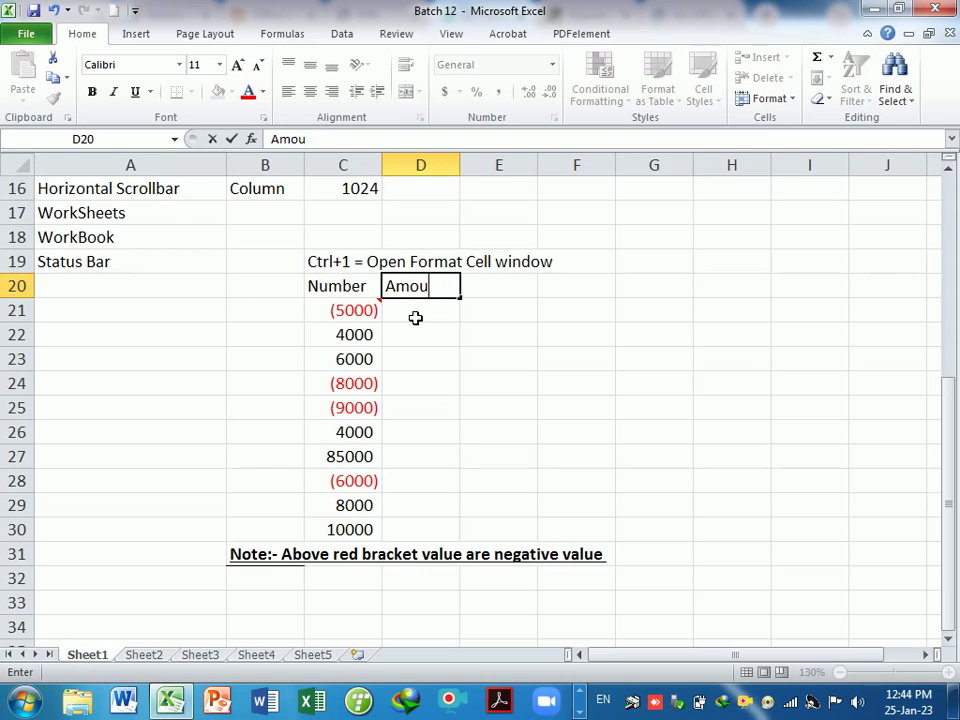
type("nt")
key("Return")
type("50000")
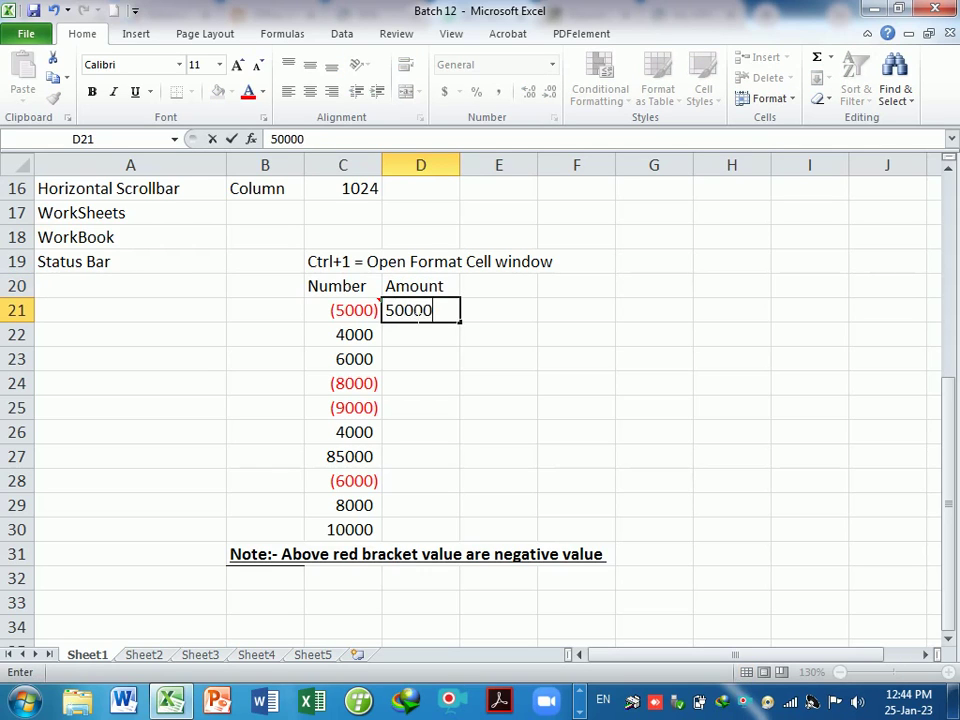
key("Return")
type("60000")
key("Return")
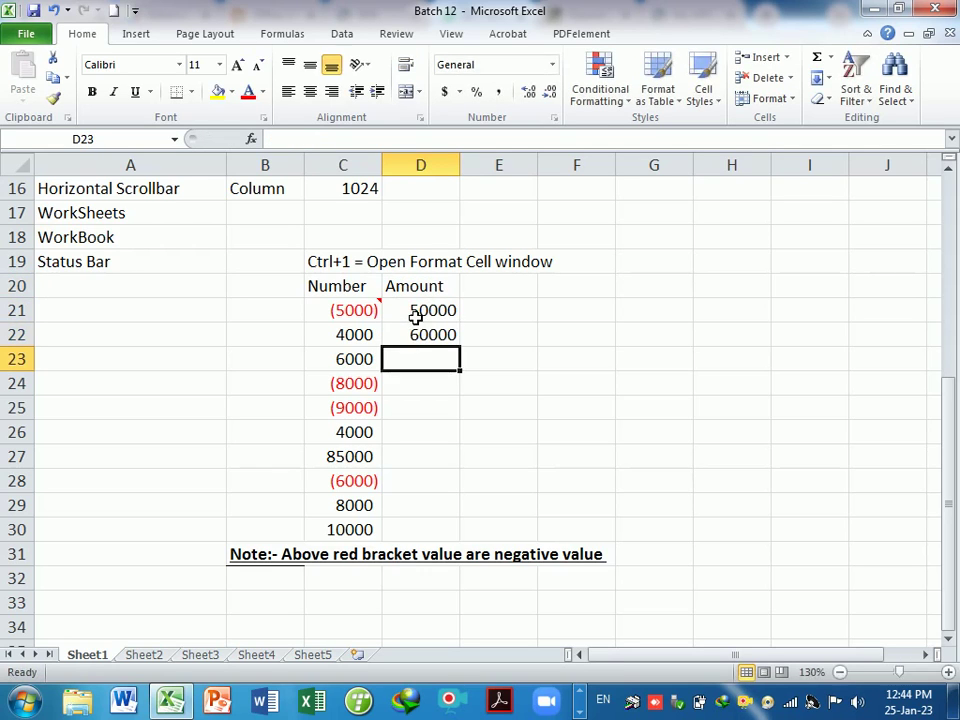
type("20000")
key("Return")
type("300")
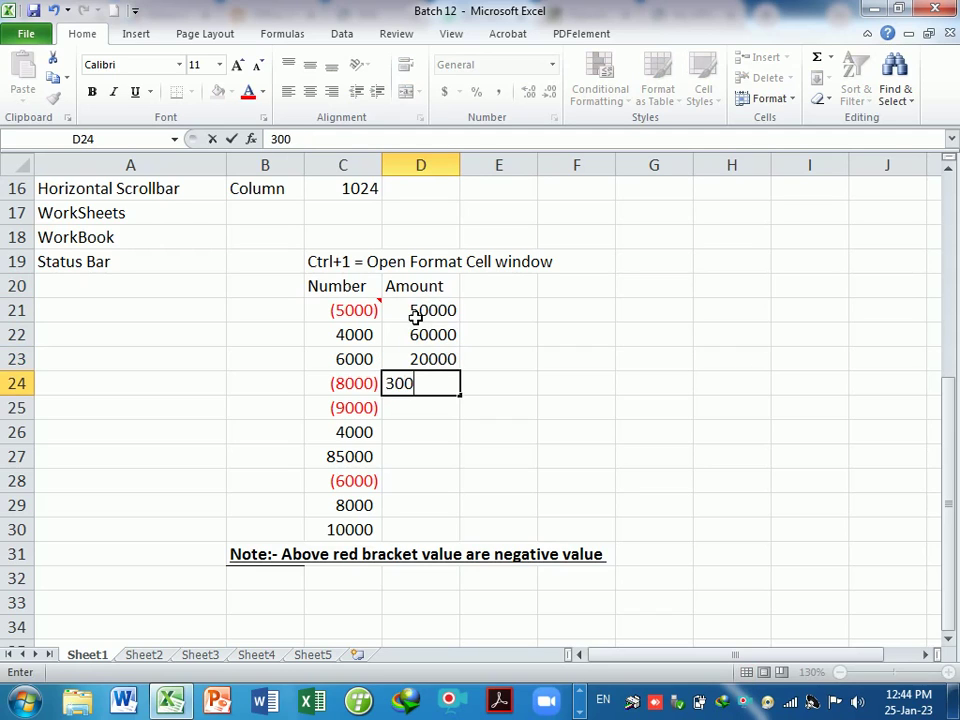
type("00")
key("Return")
type("10000")
key("Return")
Step: Enter 50000, 60000, 40000, 50000, 60000 in D26:D30
type("50")
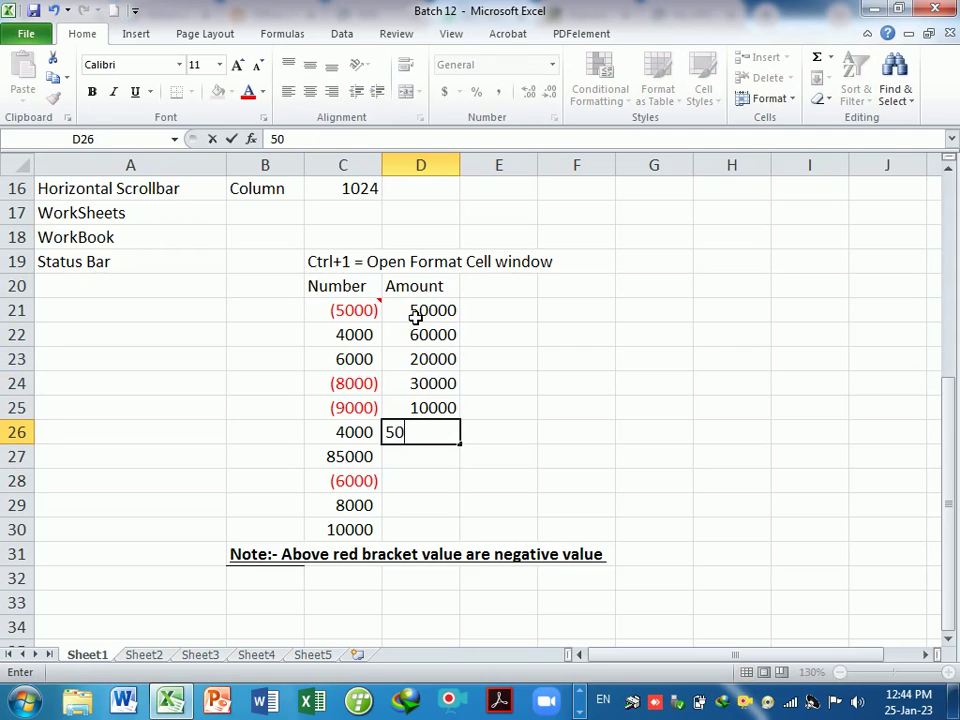
type("000")
key("Return")
type("60000")
key("Return")
type("410")
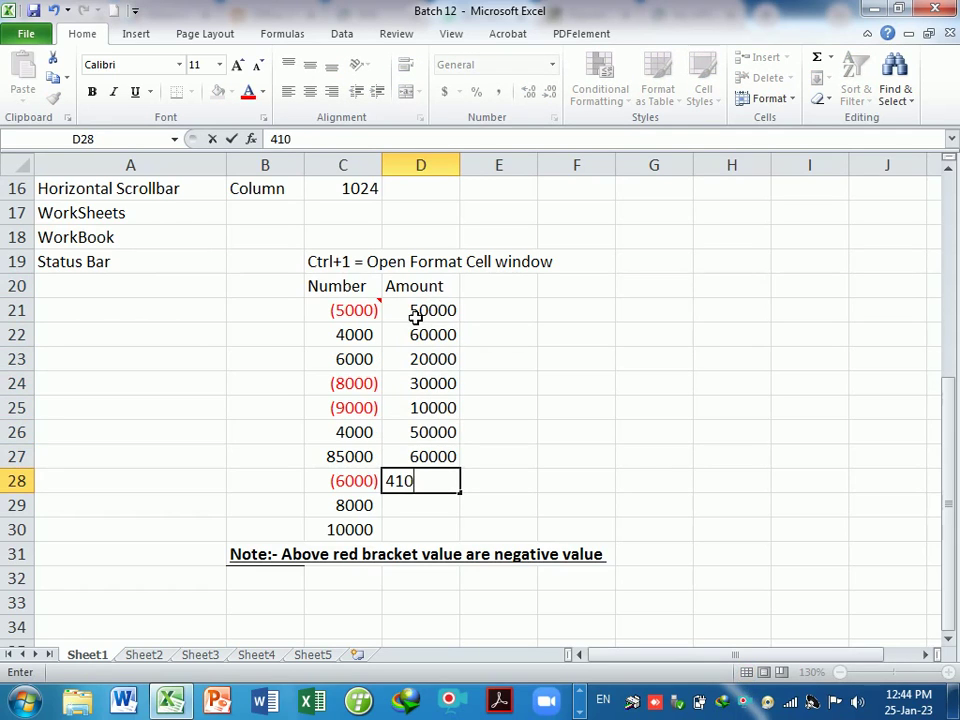
type("0")
key("BackSpace")
key("BackSpace")
key("BackSpace")
type("000")
key("Return")
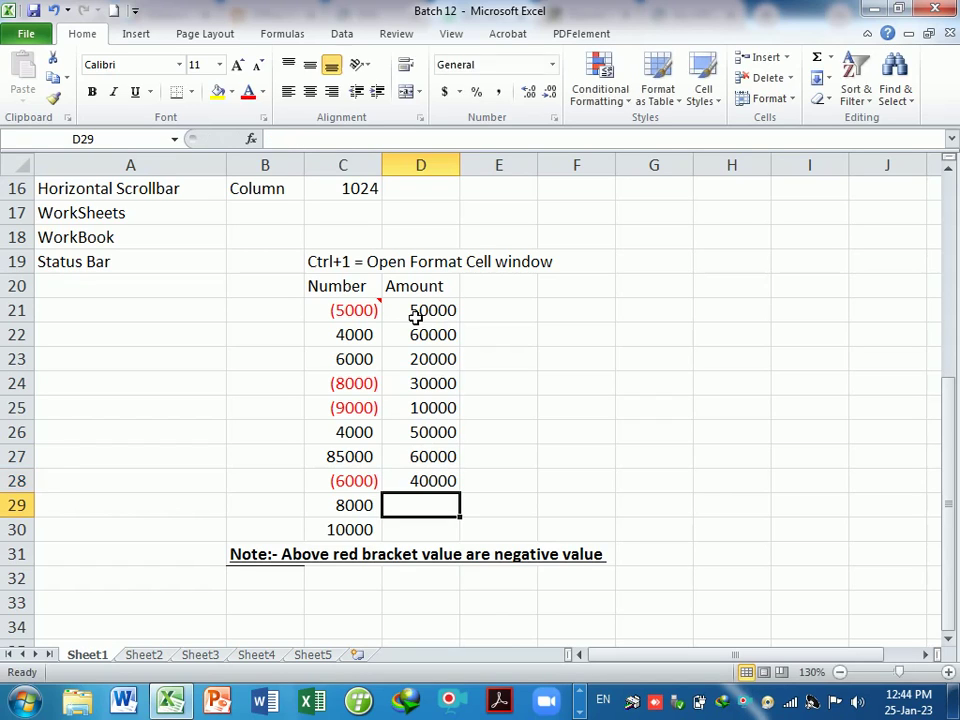
type("50000")
key("Return")
type("60")
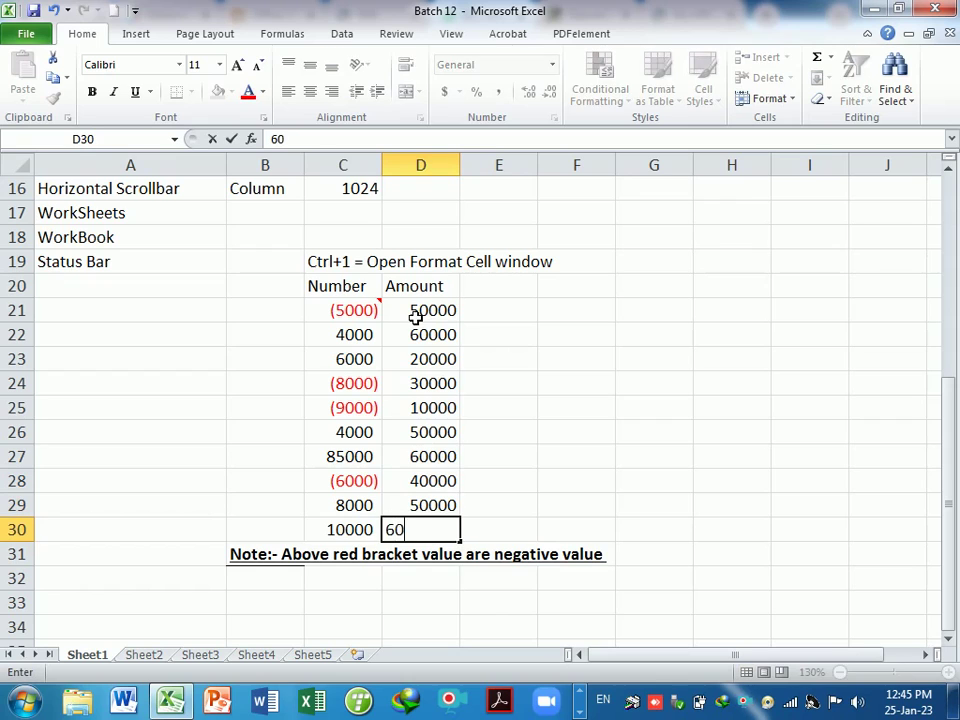
type("000")
key("Return")
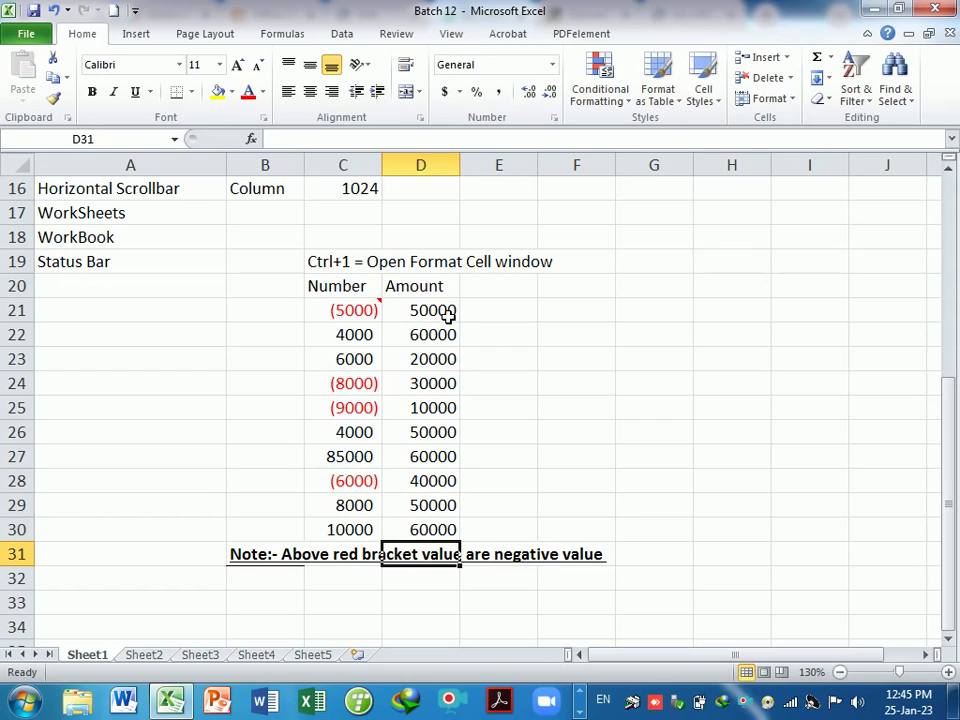
Step: Select D20:G30 and fill the Amount column right with Ctrl+R
left_click_drag(447, 314, 430, 530)
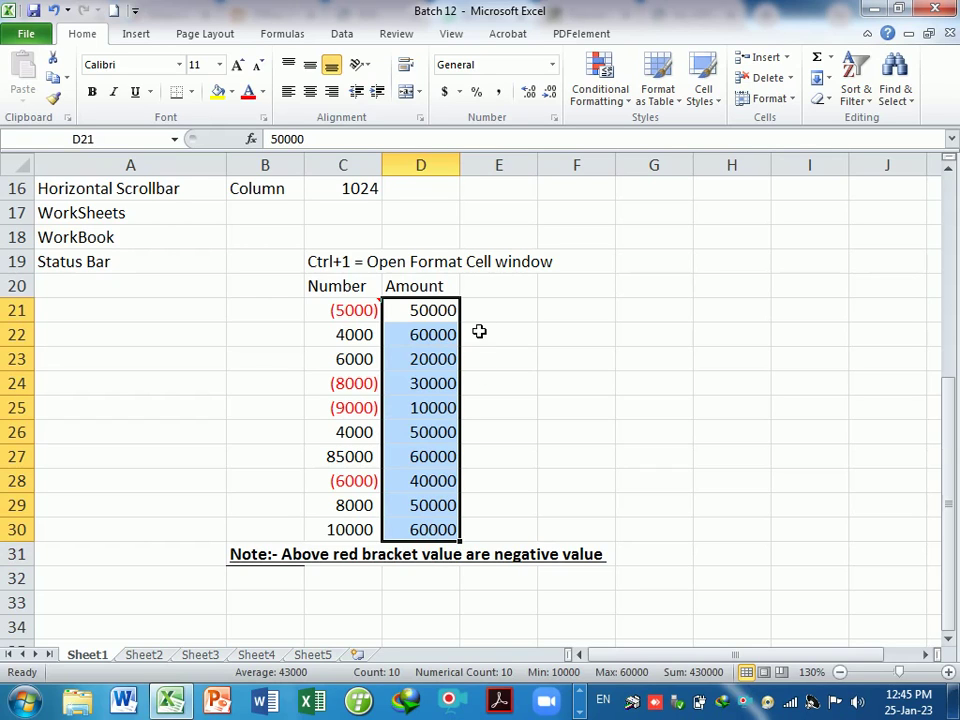
mouse_move(427, 287)
left_mouse_down()
mouse_move(484, 545)
mouse_move(757, 524)
left_mouse_up()
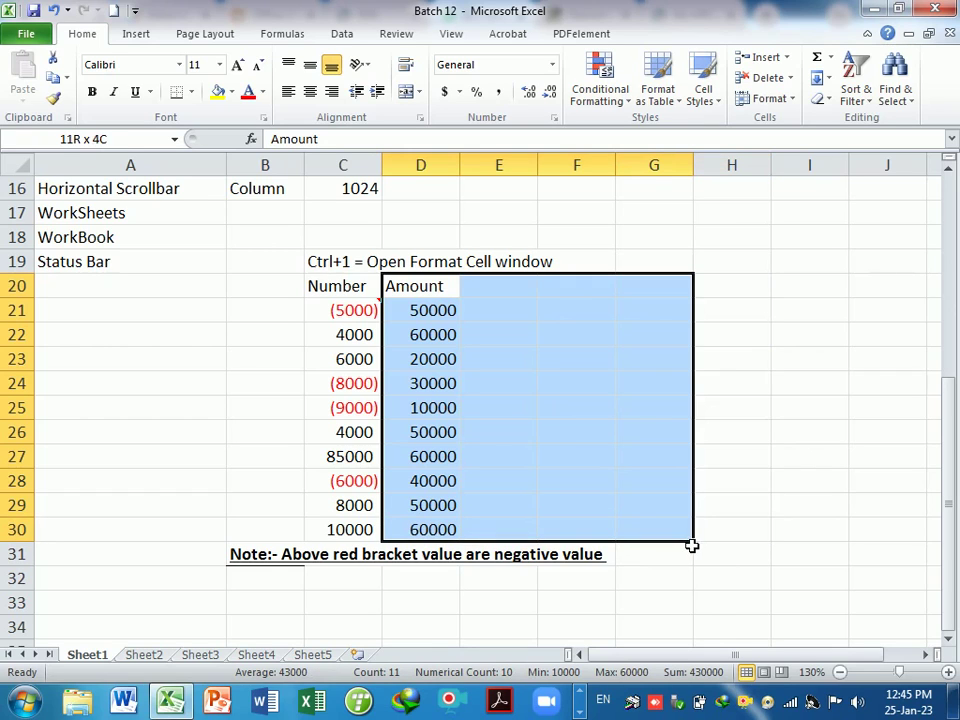
left_click_drag(757, 524, 690, 543)
left_click_drag(435, 285, 665, 537)
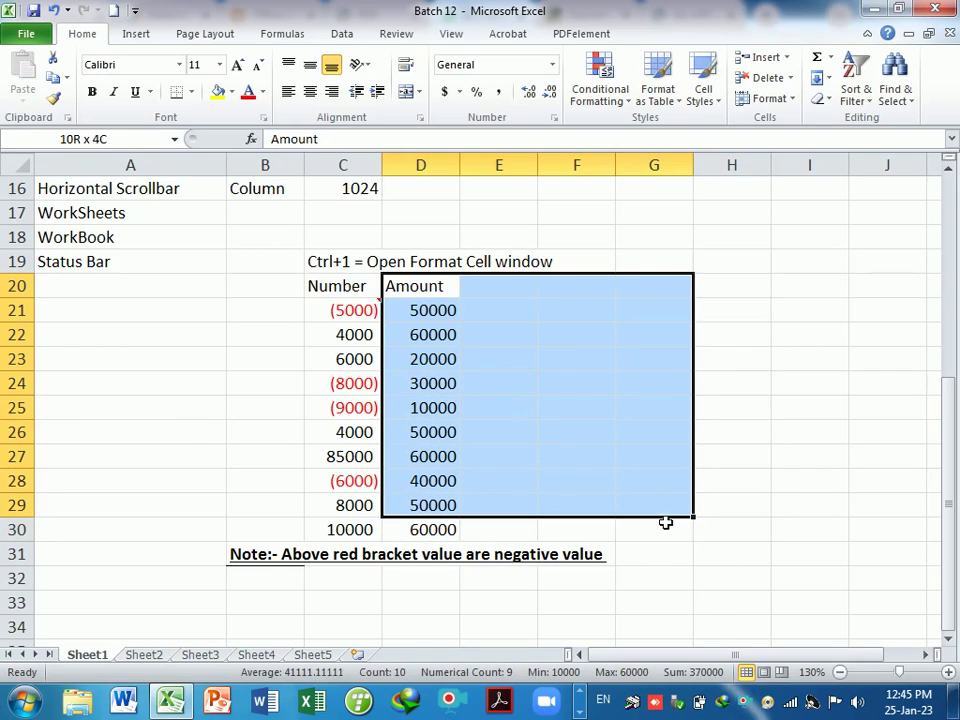
scroll(649, 527, "up", 3)
scroll(670, 473, "up", 2)
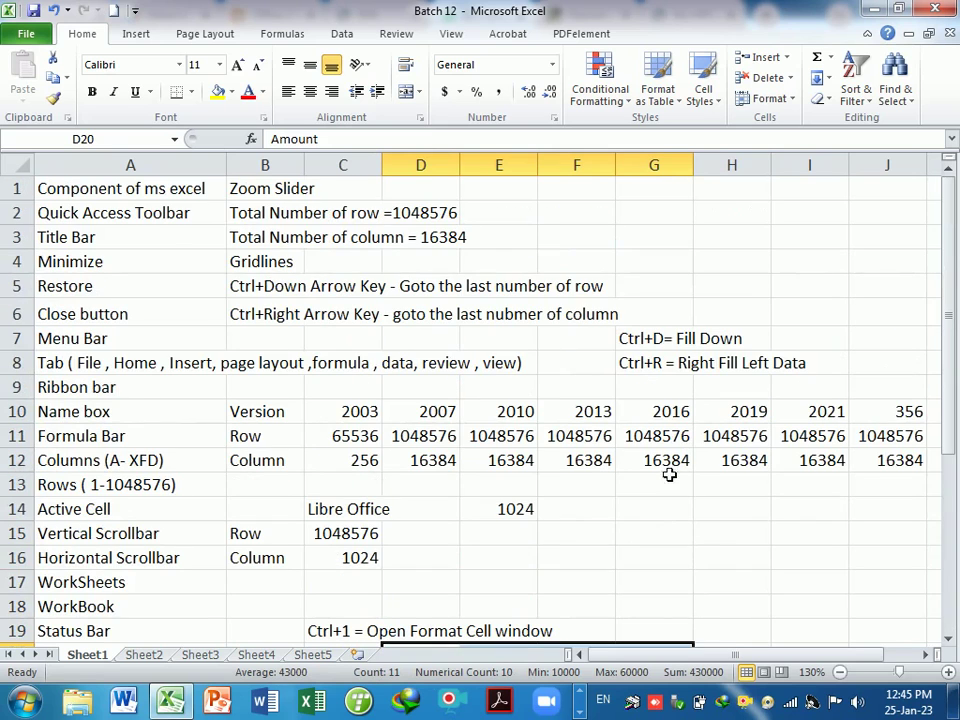
scroll(634, 456, "down", 6)
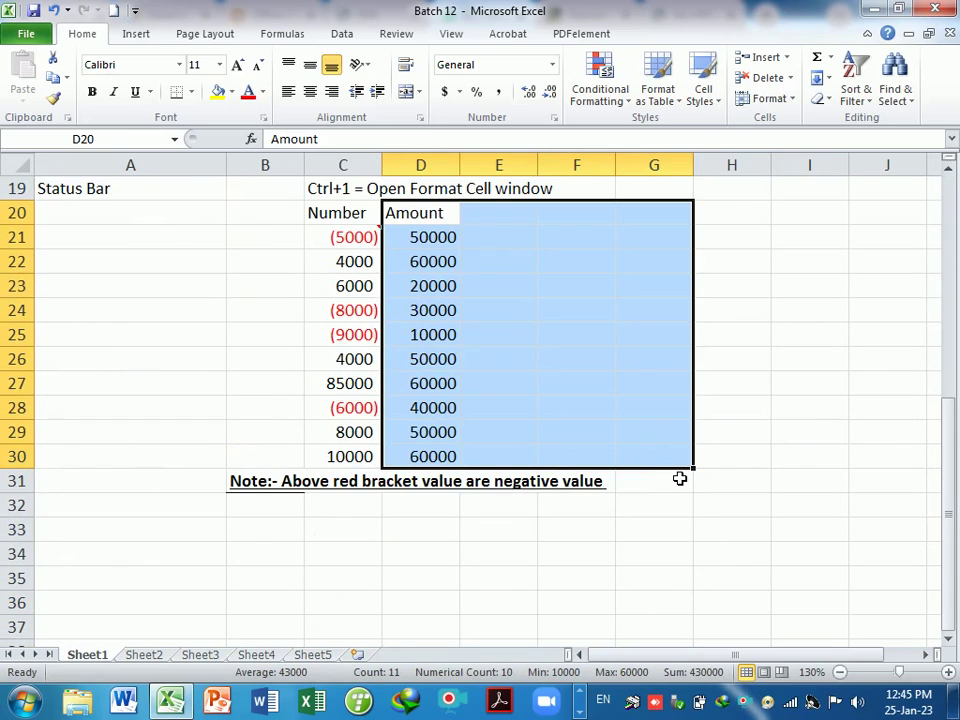
key("ctrl+r")
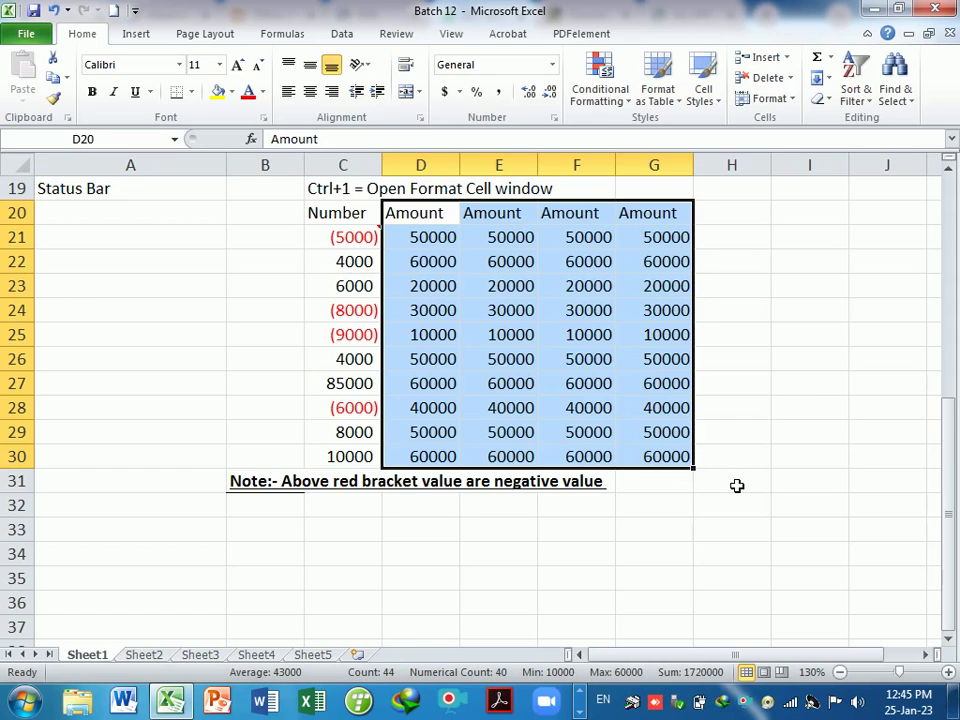
left_click(737, 485)
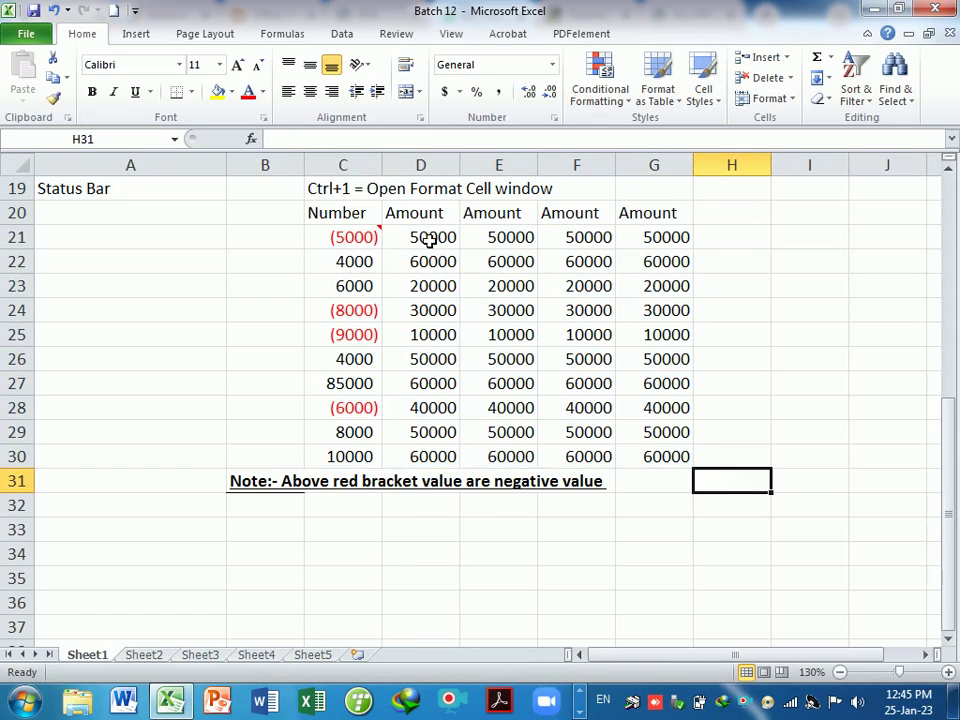
Step: Select the amounts in E21:E30
left_click_drag(429, 240, 439, 461)
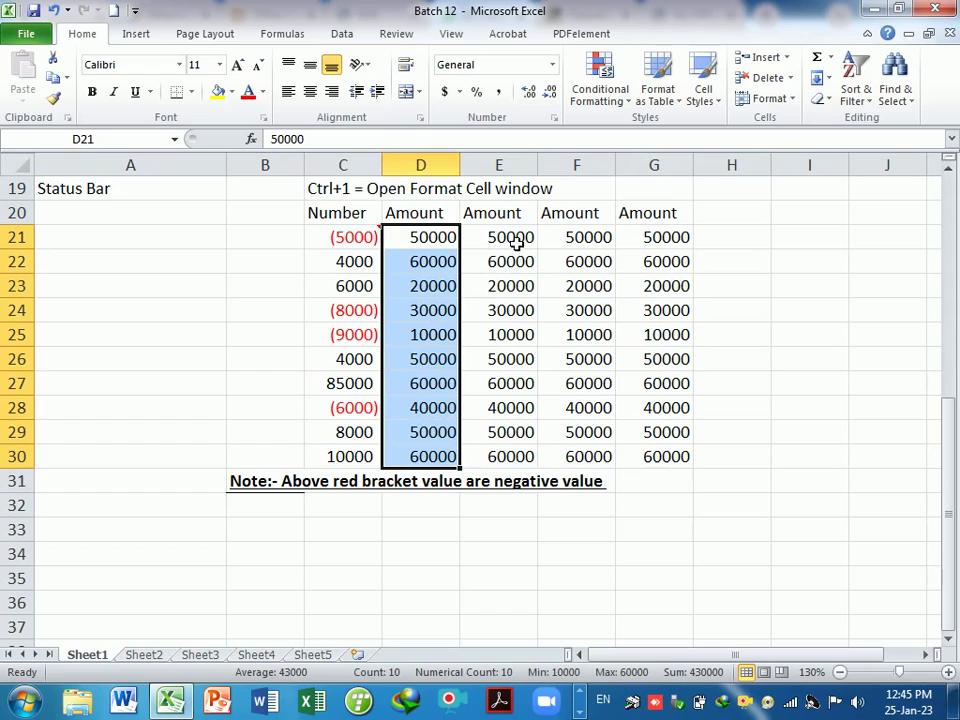
left_click(514, 242)
left_click_drag(516, 256, 524, 458)
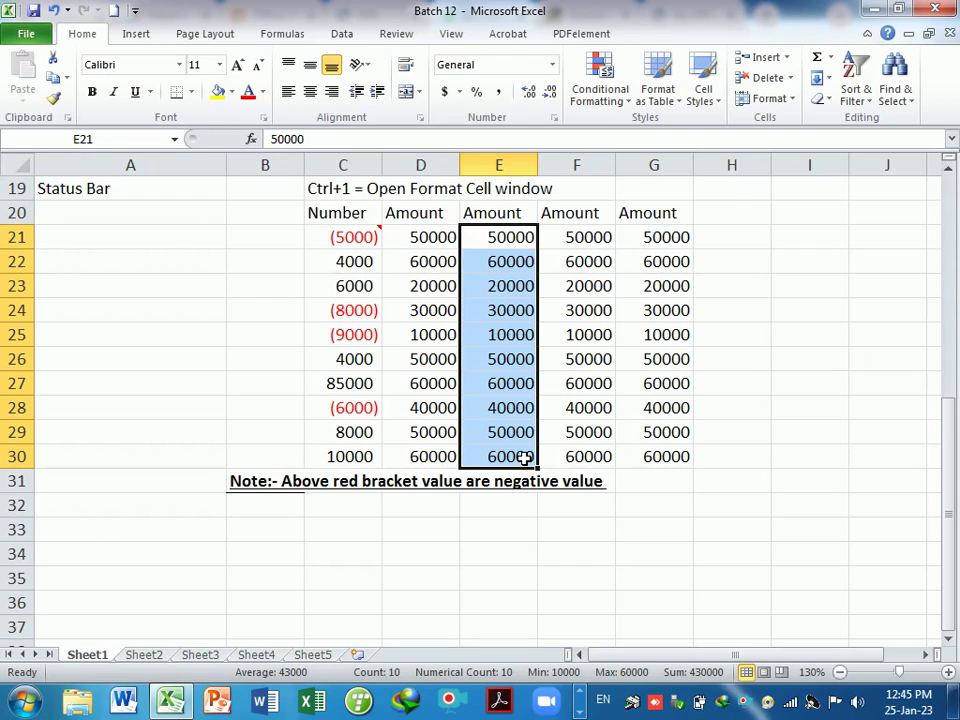
Step: Format E21:E30 as Number with 1000 separator and 0 decimal places
key("ctrl+1")
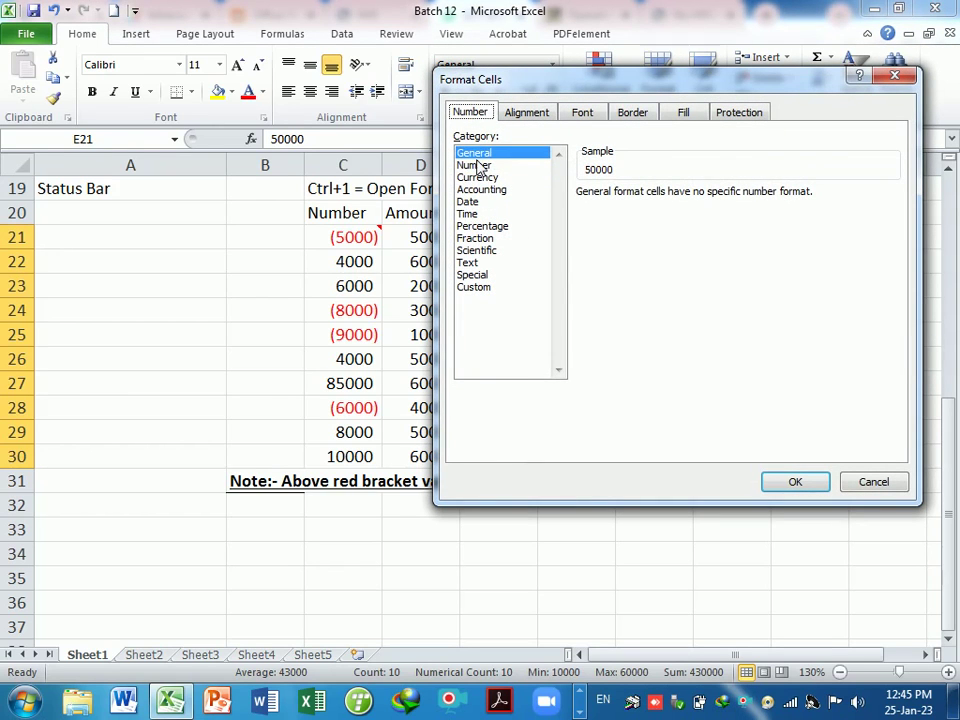
left_click(478, 166)
left_click(583, 217)
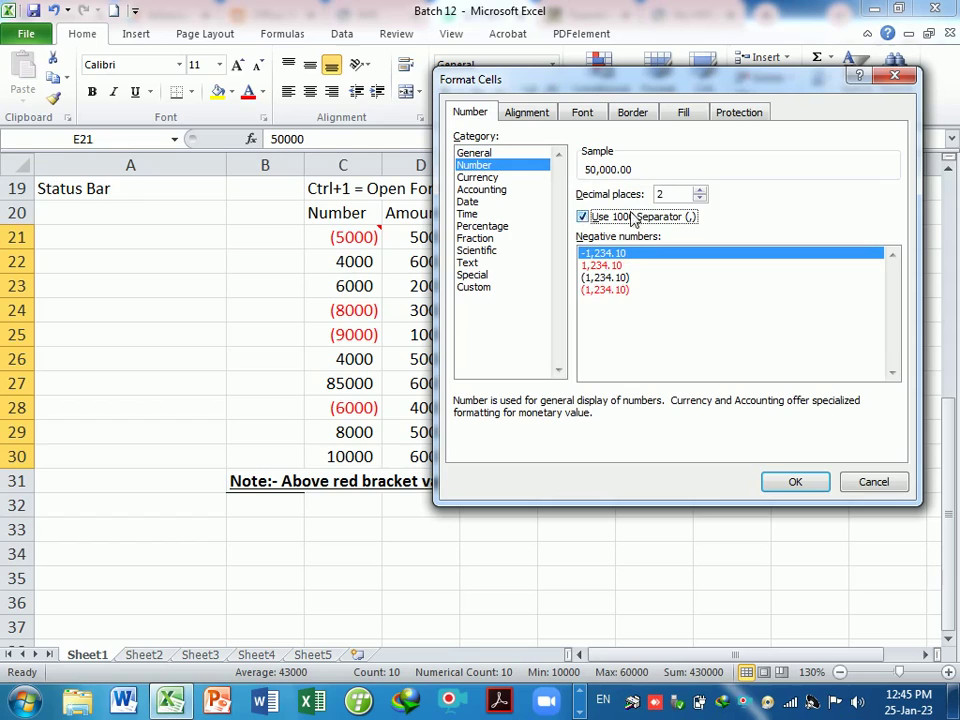
double_click(700, 199)
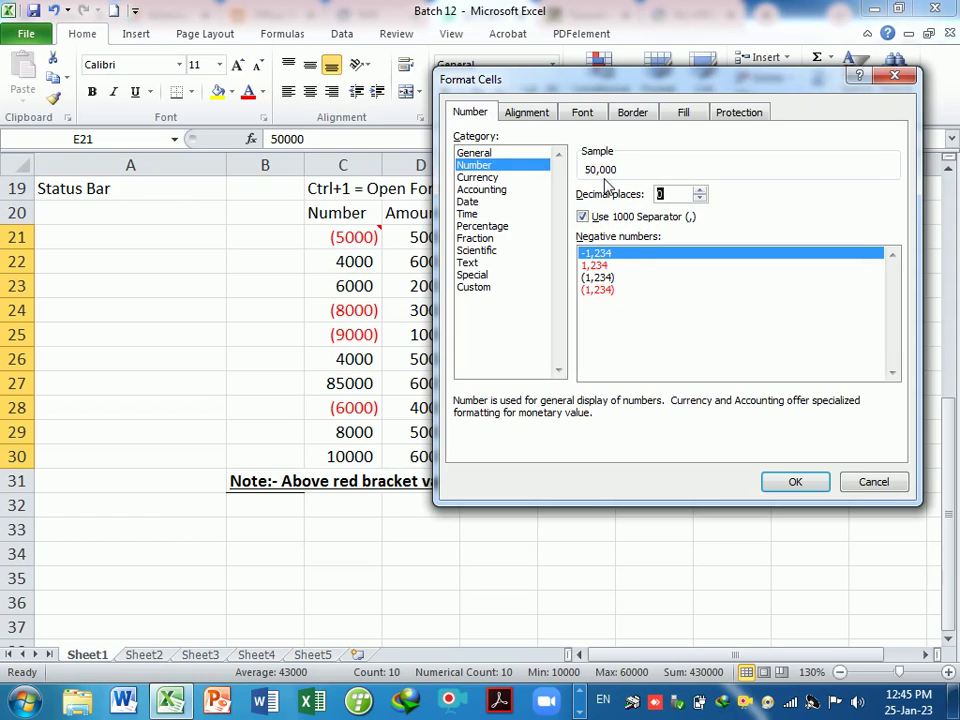
left_click(795, 481)
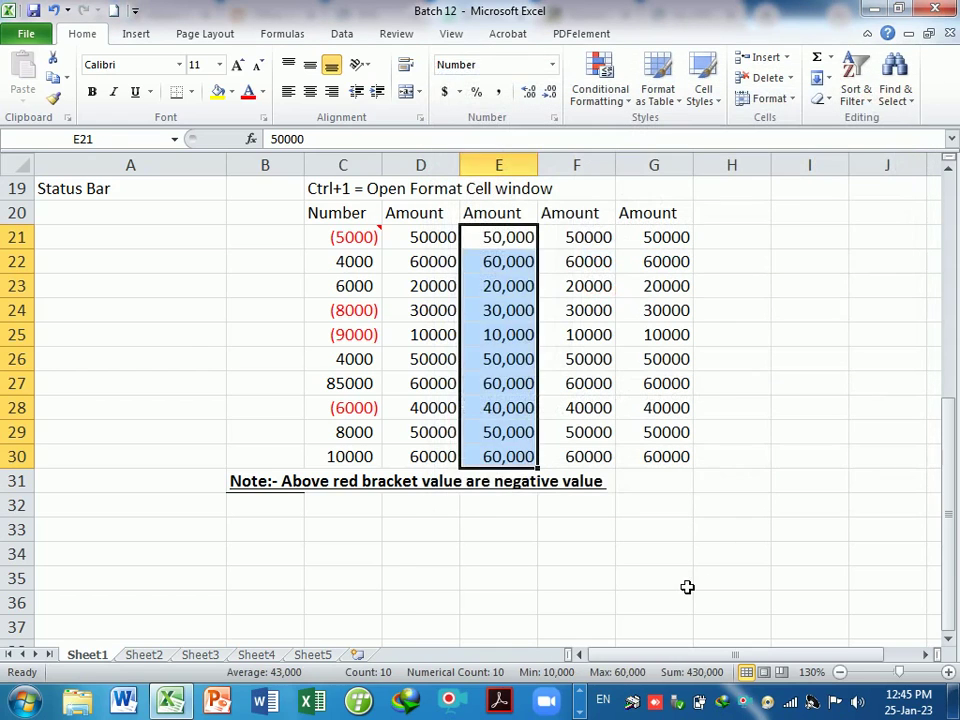
left_click(684, 583)
Step: Compare the comma-formatted column E amounts with the plain column D values
left_click_drag(514, 242, 529, 452)
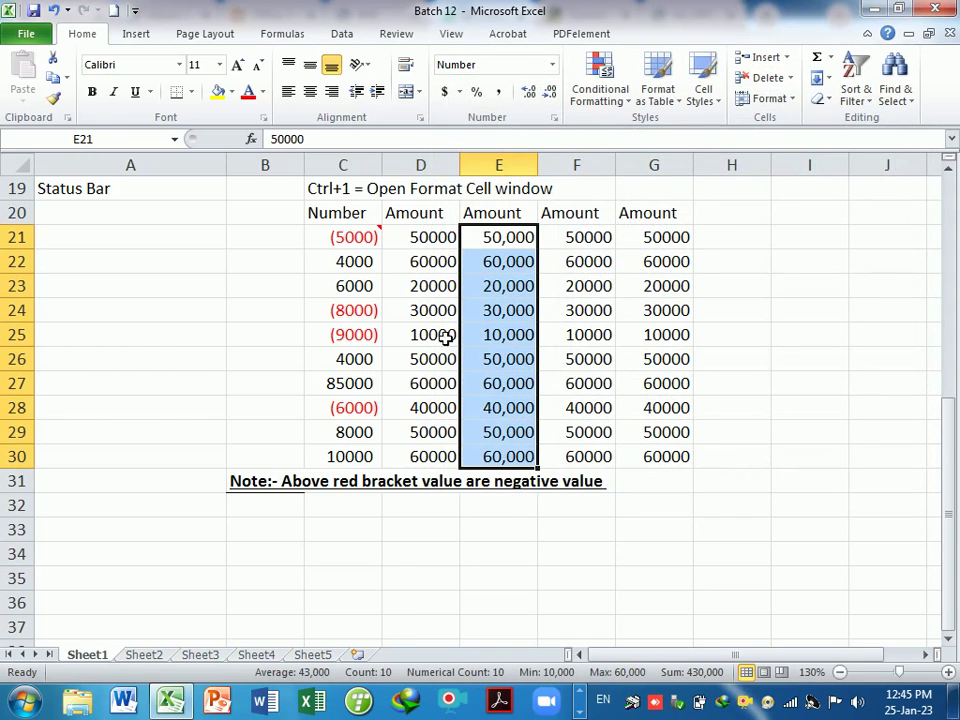
left_click_drag(430, 240, 435, 452)
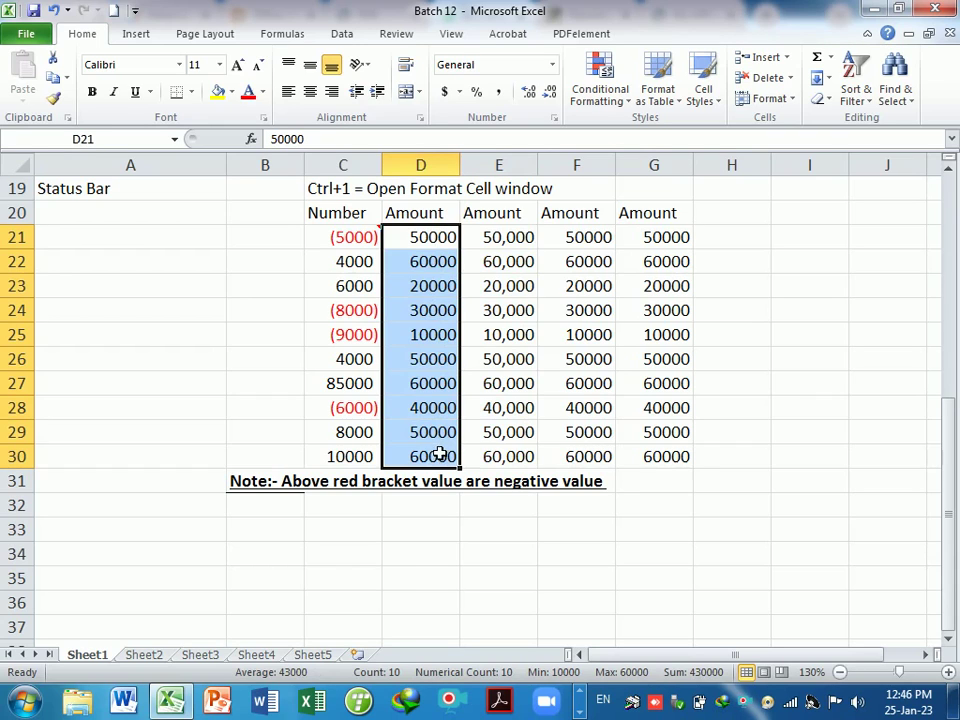
left_click(510, 338)
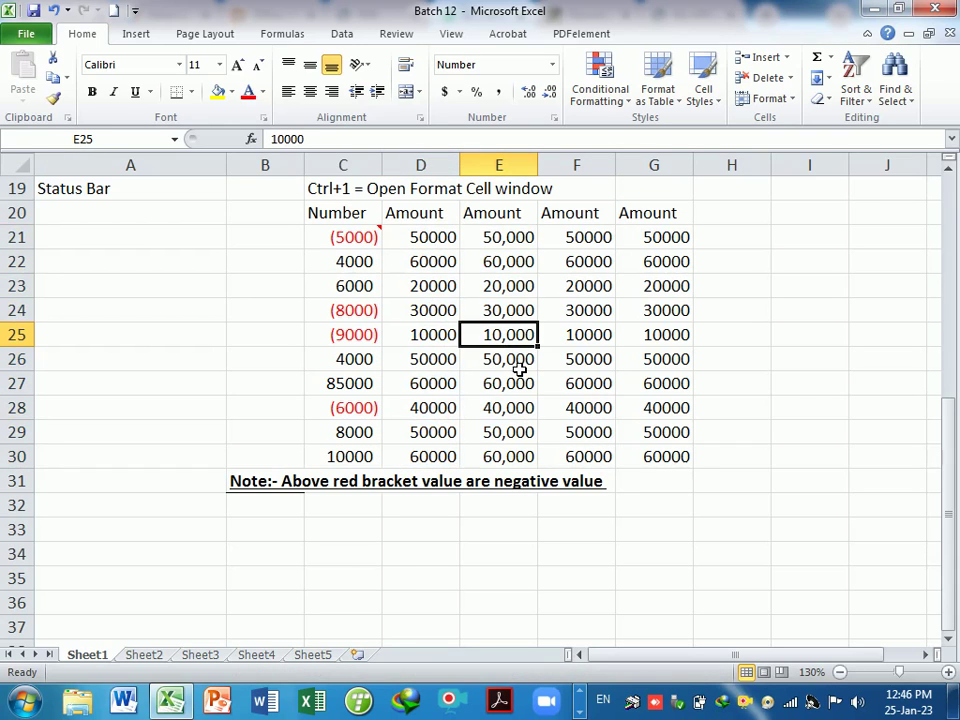
left_click(439, 341)
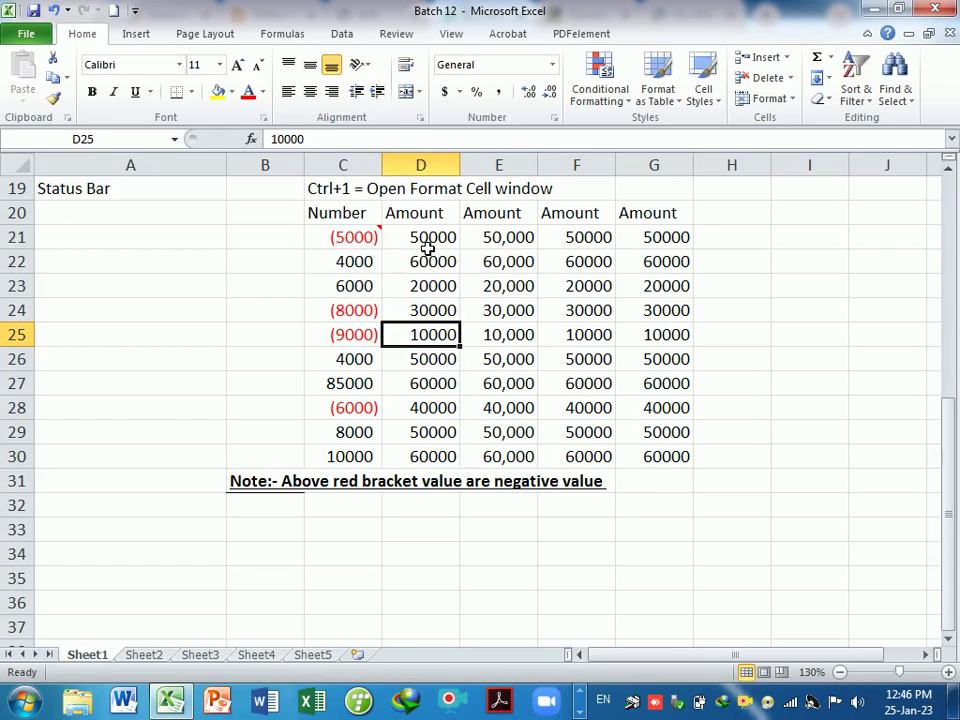
left_click_drag(426, 246, 440, 432)
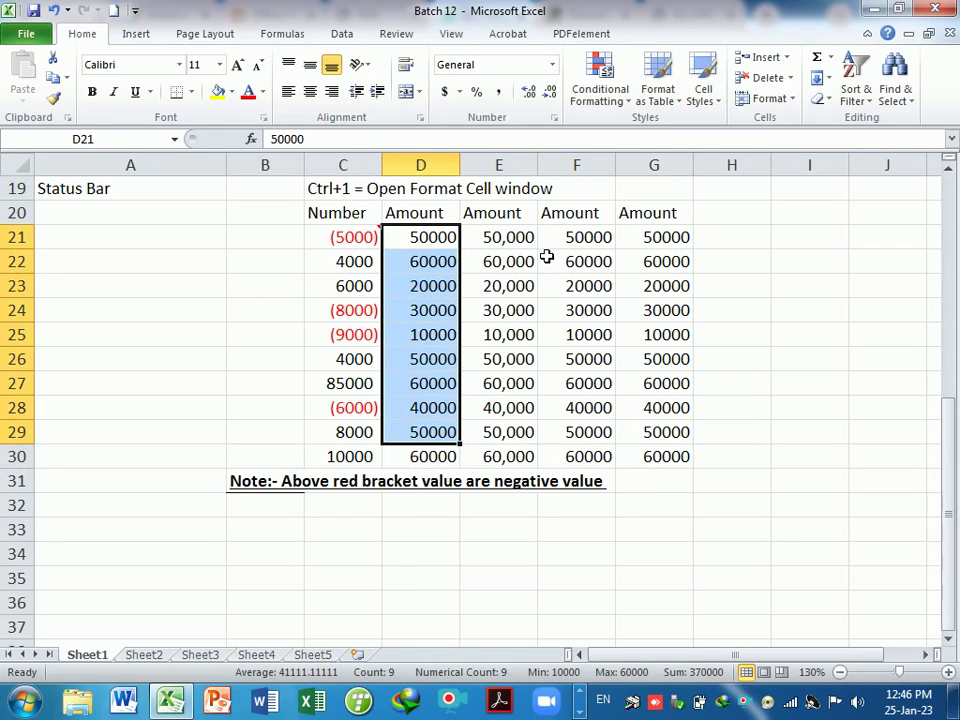
left_click_drag(510, 242, 518, 456)
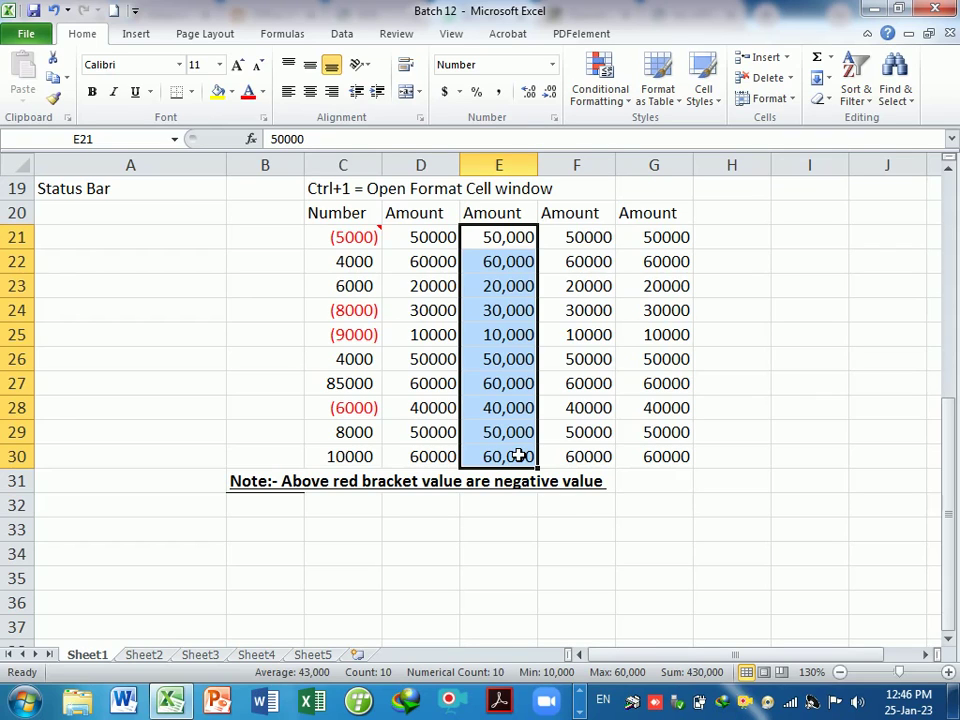
left_click_drag(507, 242, 511, 455)
left_click_drag(516, 242, 520, 456)
left_click_drag(497, 240, 505, 447)
left_click_drag(414, 238, 428, 440)
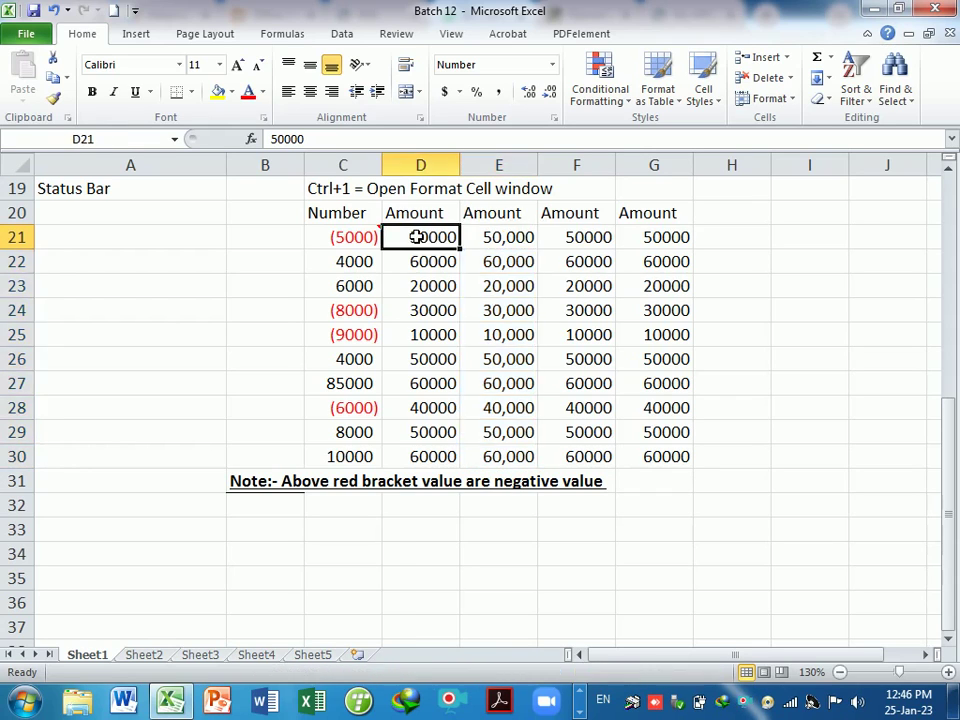
left_click_drag(521, 242, 512, 437)
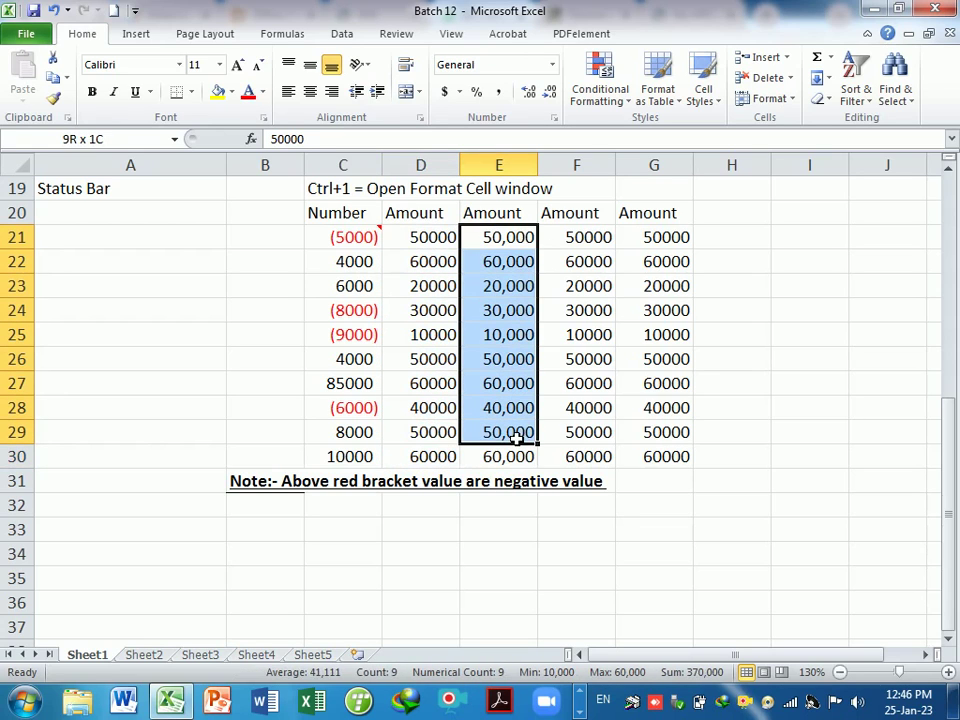
left_click_drag(583, 242, 592, 456)
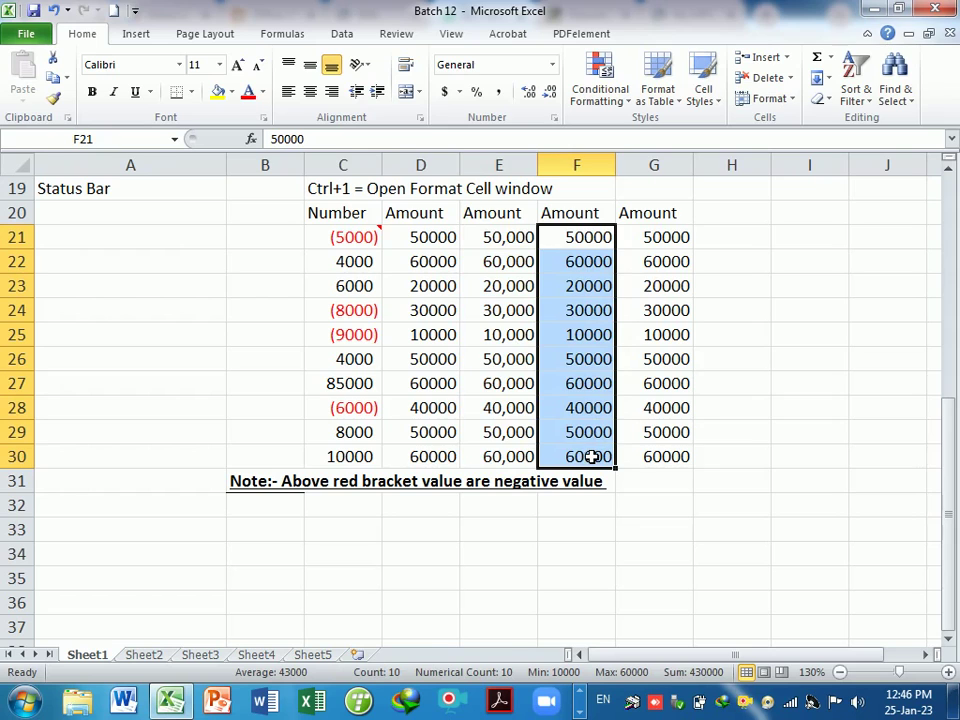
Step: Format F21:F30 as Currency with the ₹ rupee symbol and 0 decimal places
key("ctrl+1")
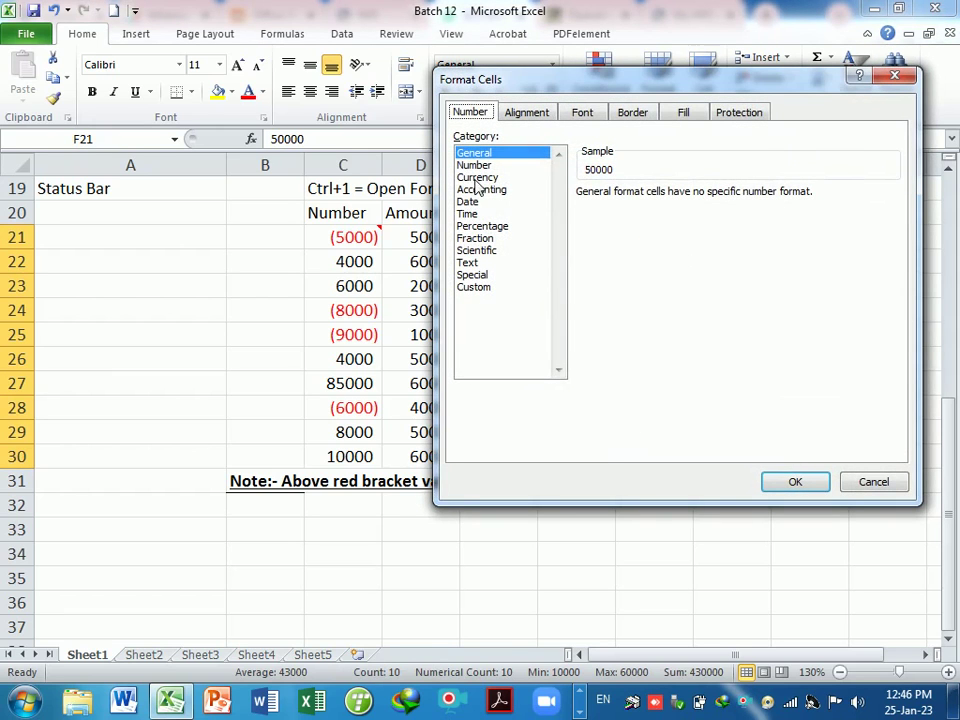
left_click(477, 177)
left_click(474, 165)
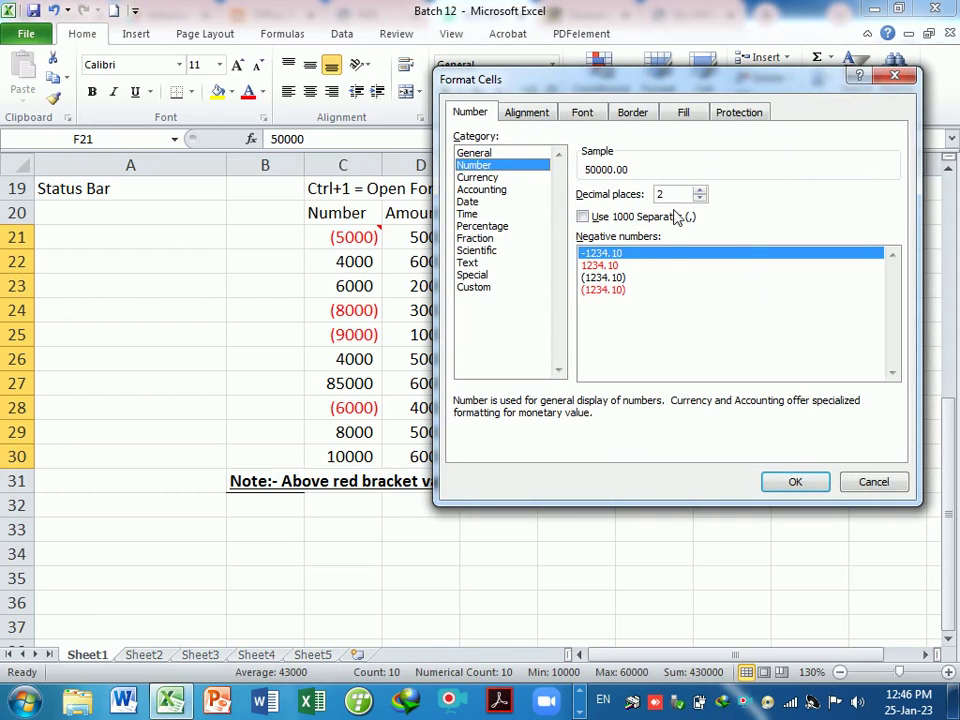
left_click(477, 177)
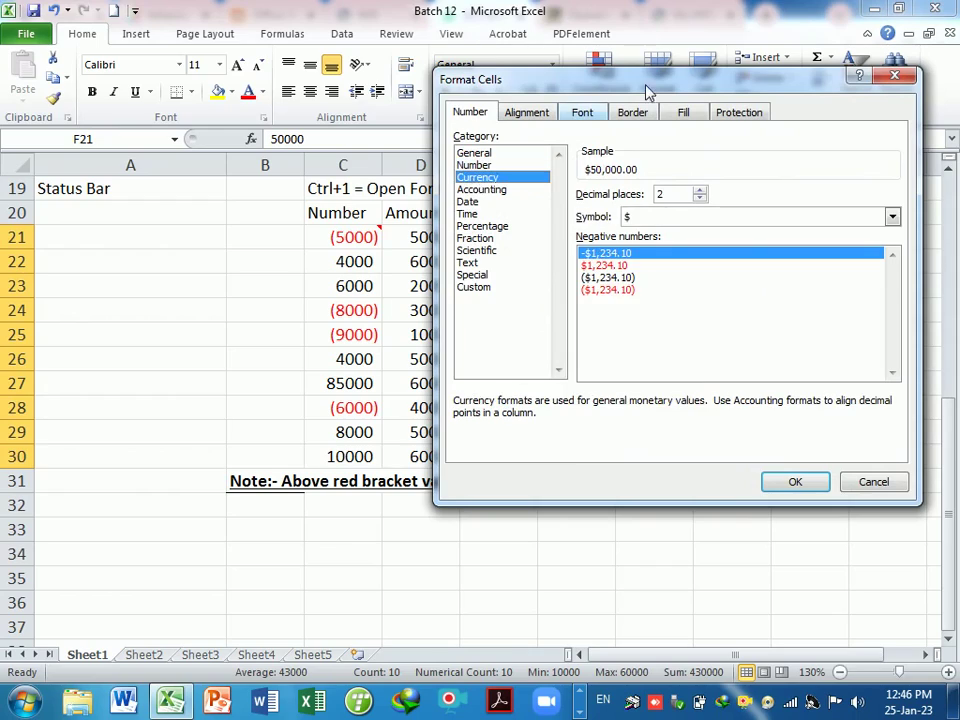
mouse_move(645, 85)
left_mouse_down()
mouse_move(218, 155)
mouse_move(824, 265)
mouse_move(864, 172)
left_mouse_up()
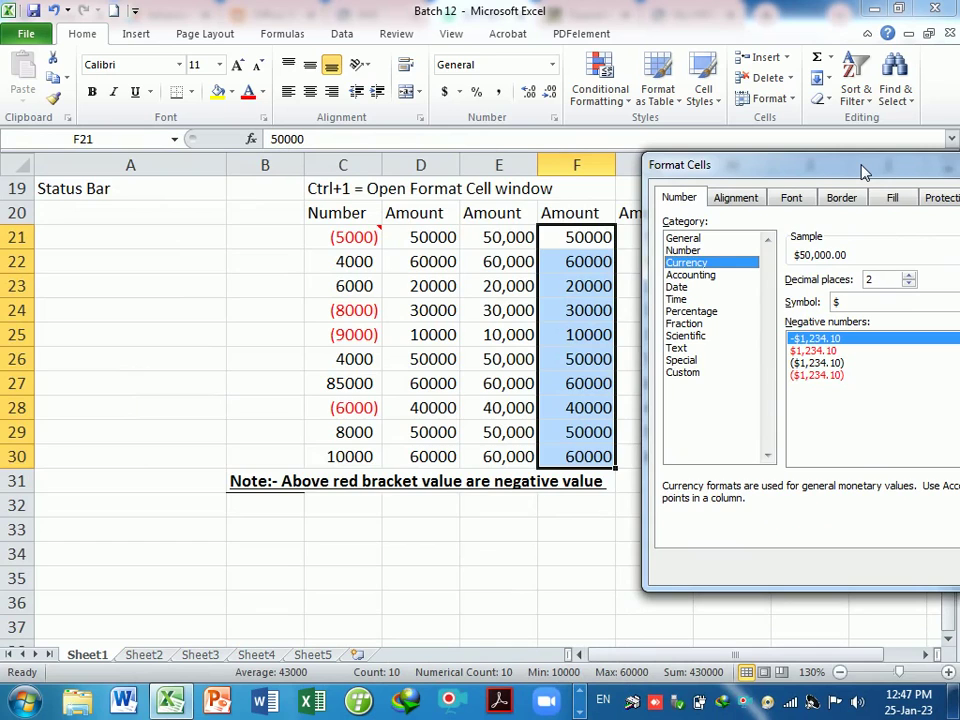
mouse_move(864, 172)
left_mouse_down()
mouse_move(180, 155)
mouse_move(213, 155)
left_mouse_up()
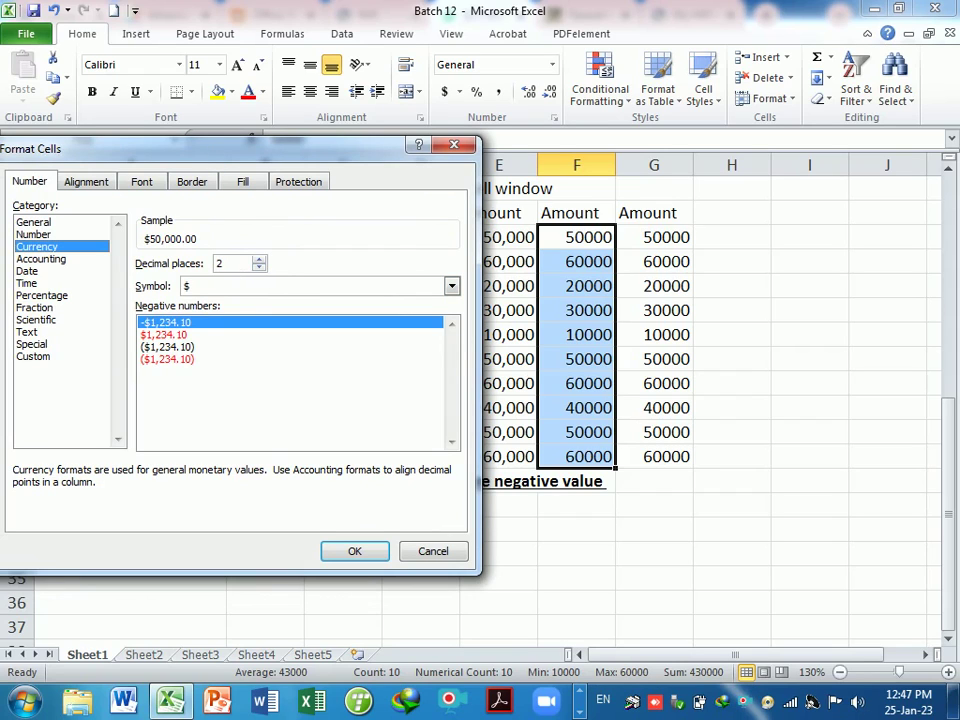
left_click(258, 268)
left_click(258, 268)
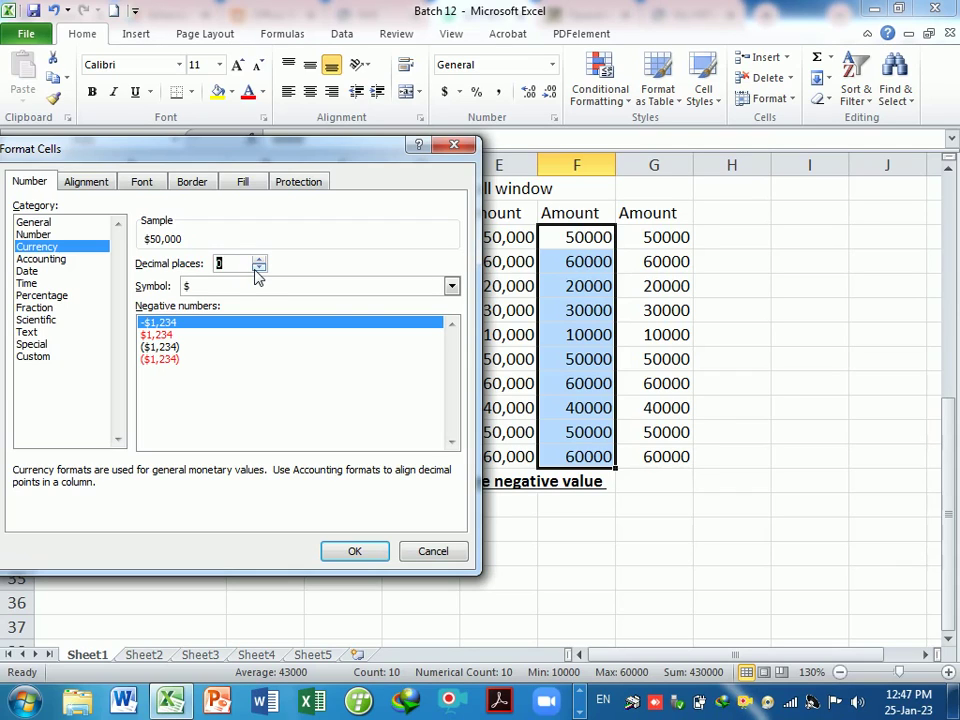
left_click(451, 287)
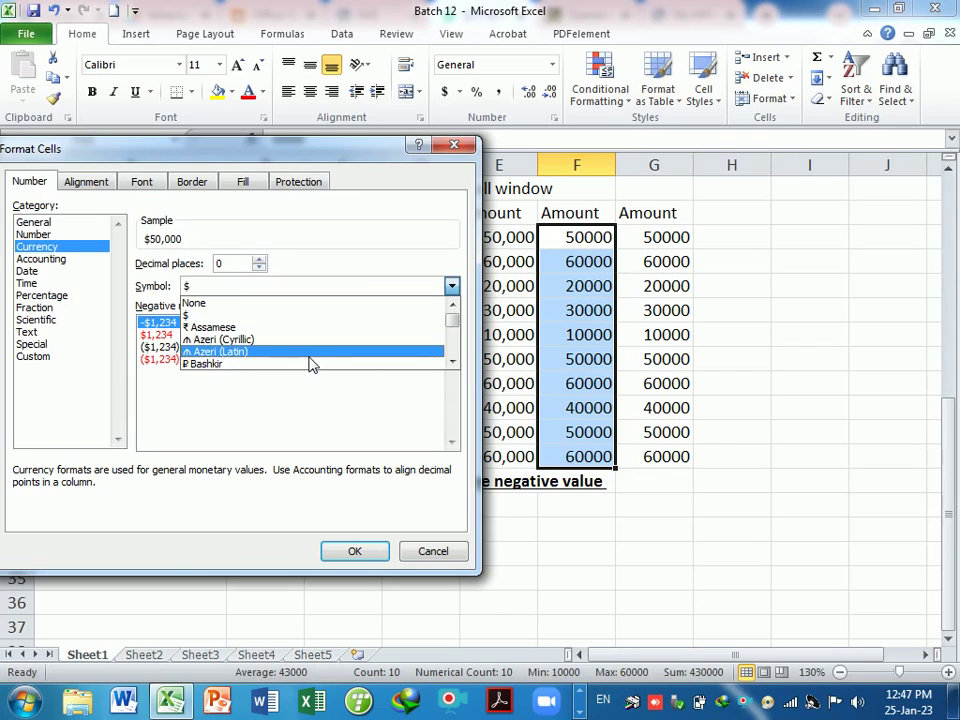
scroll(310, 360, "down", 1)
scroll(302, 340, "down", 1)
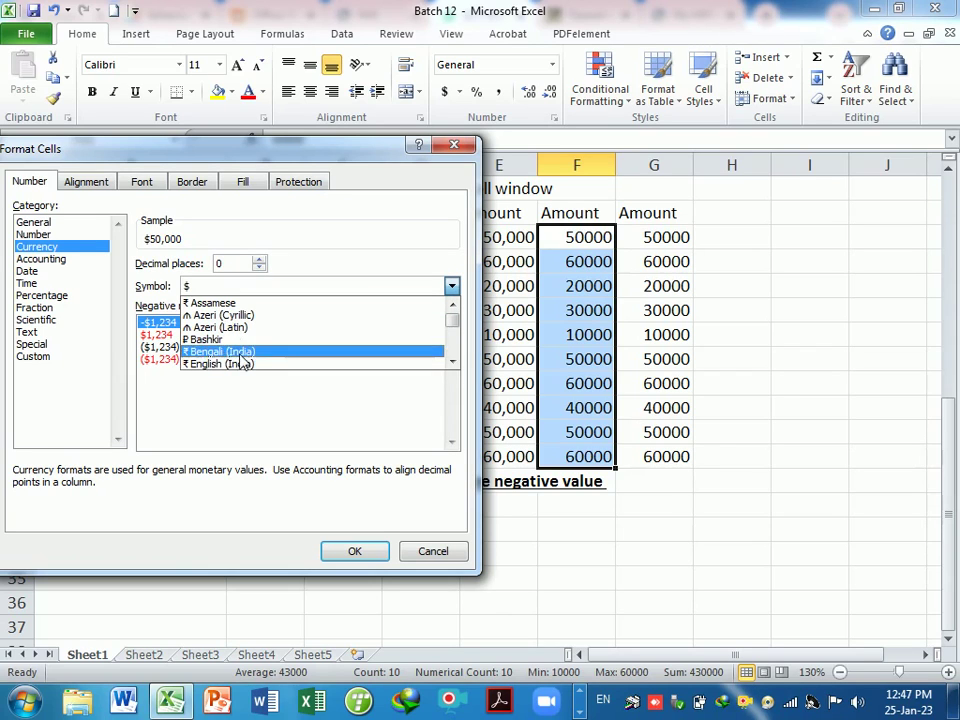
left_click(222, 366)
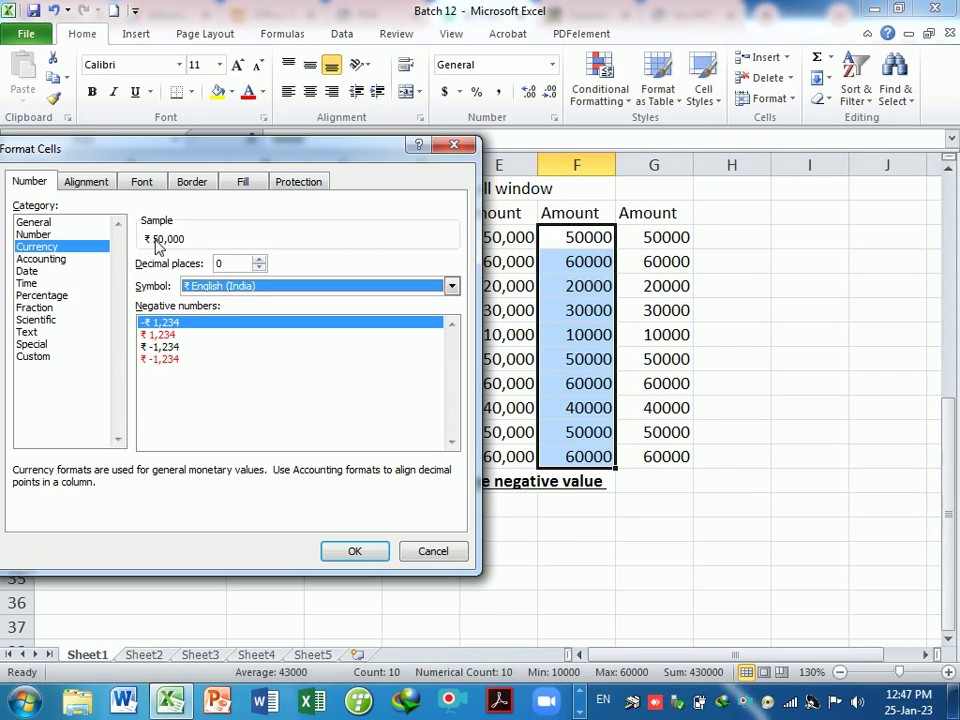
left_click(358, 552)
left_click(630, 558)
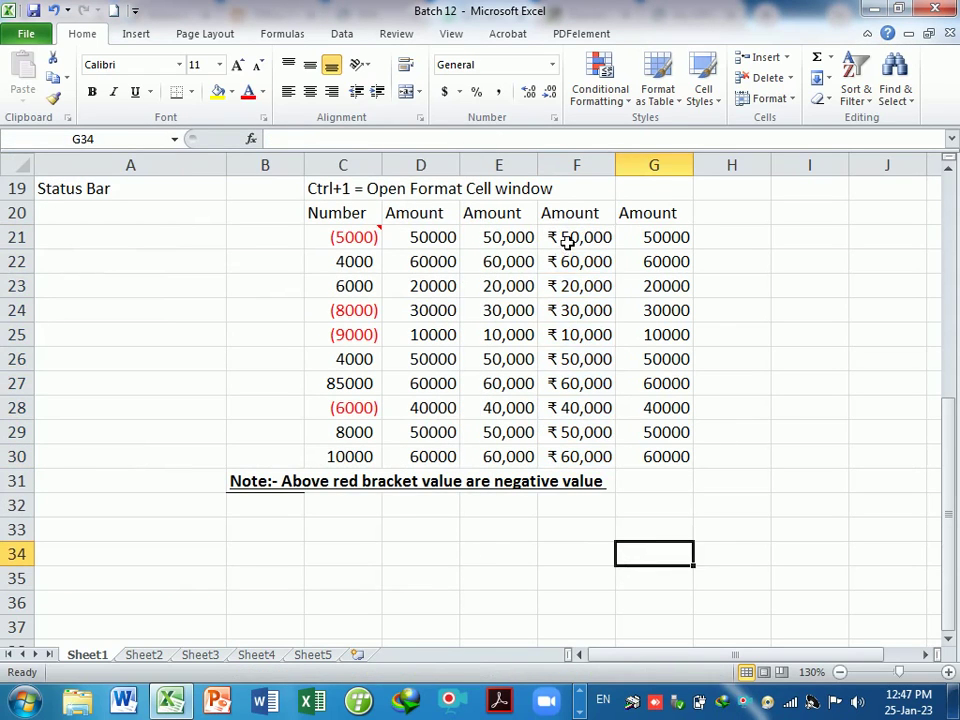
Step: Reselect the rupee amounts, then edit and re-confirm cell F21
left_click_drag(567, 242, 587, 458)
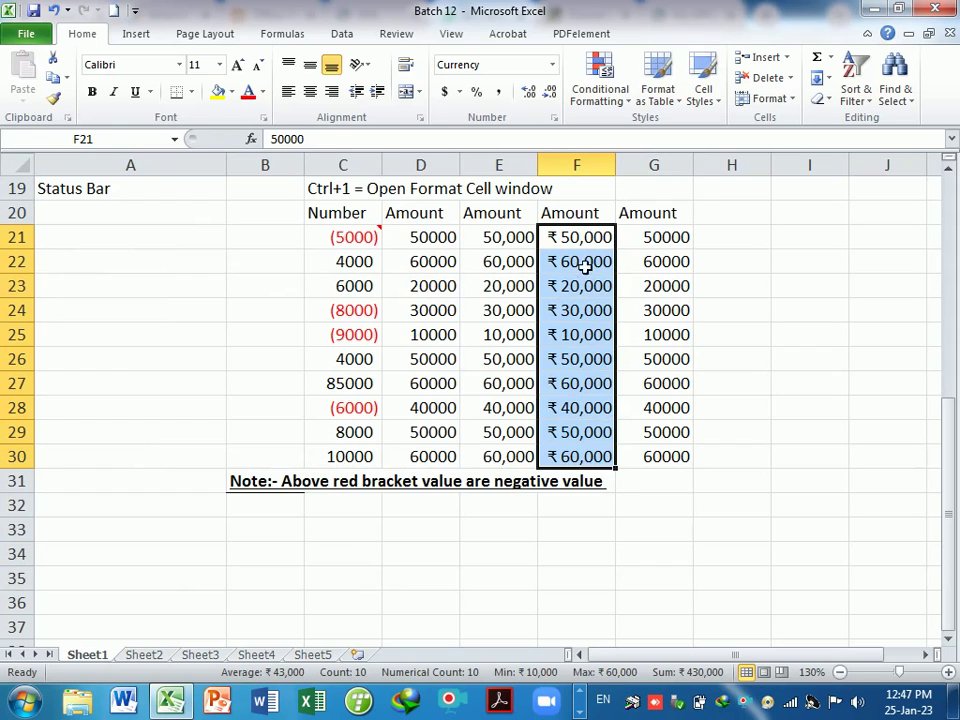
left_click(552, 237)
key("F2")
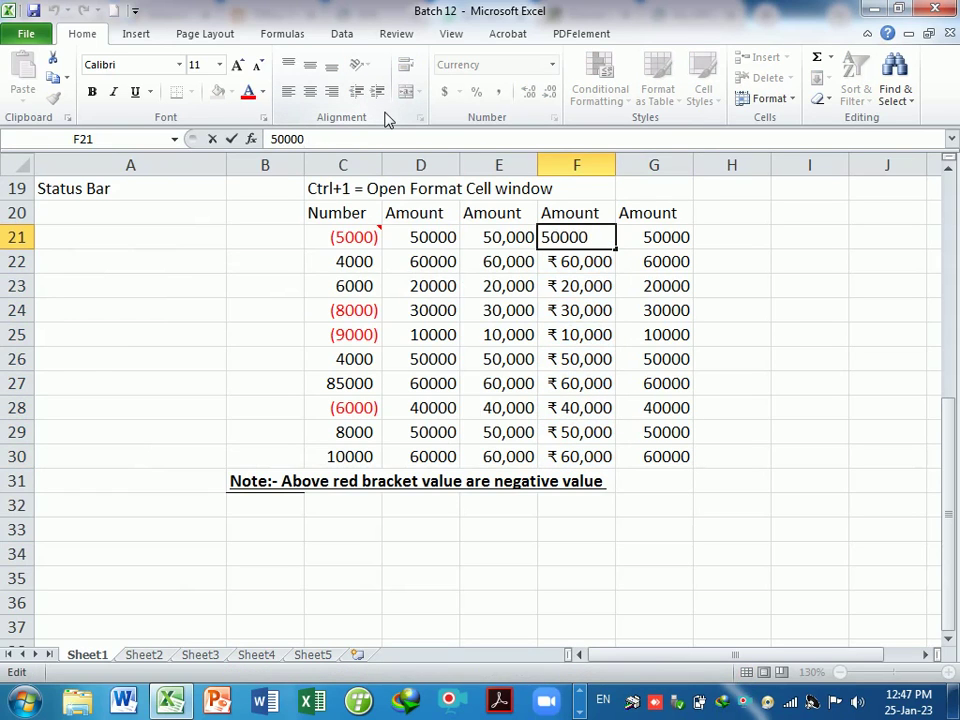
key("Return")
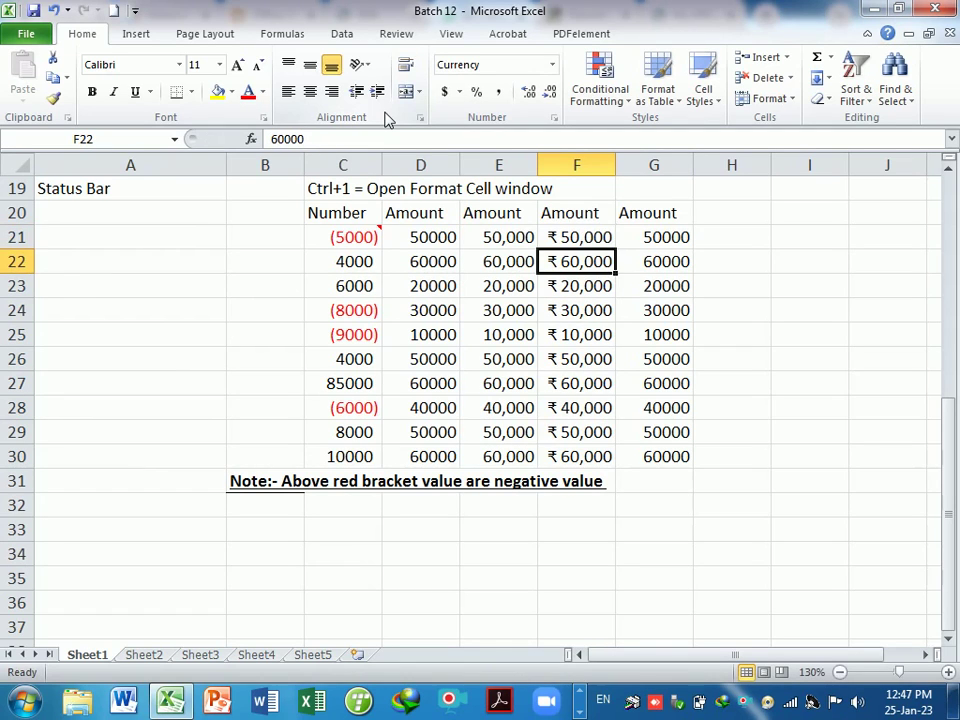
left_click_drag(580, 240, 579, 454)
left_click_drag(493, 246, 515, 455)
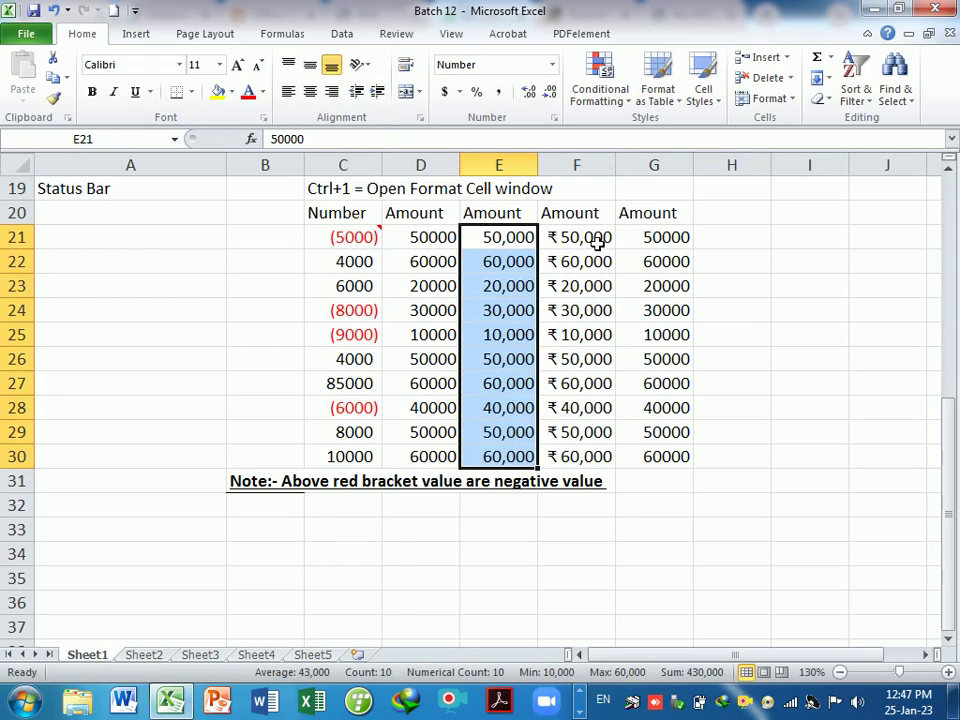
left_click_drag(596, 240, 597, 456)
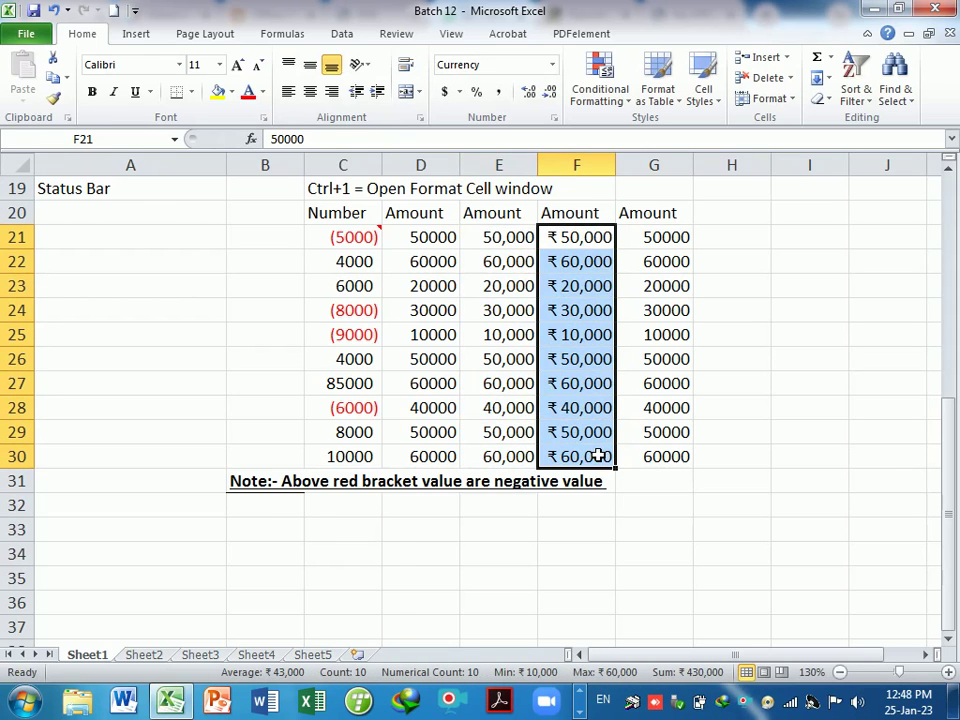
left_click_drag(591, 240, 588, 452)
left_click_drag(668, 242, 680, 453)
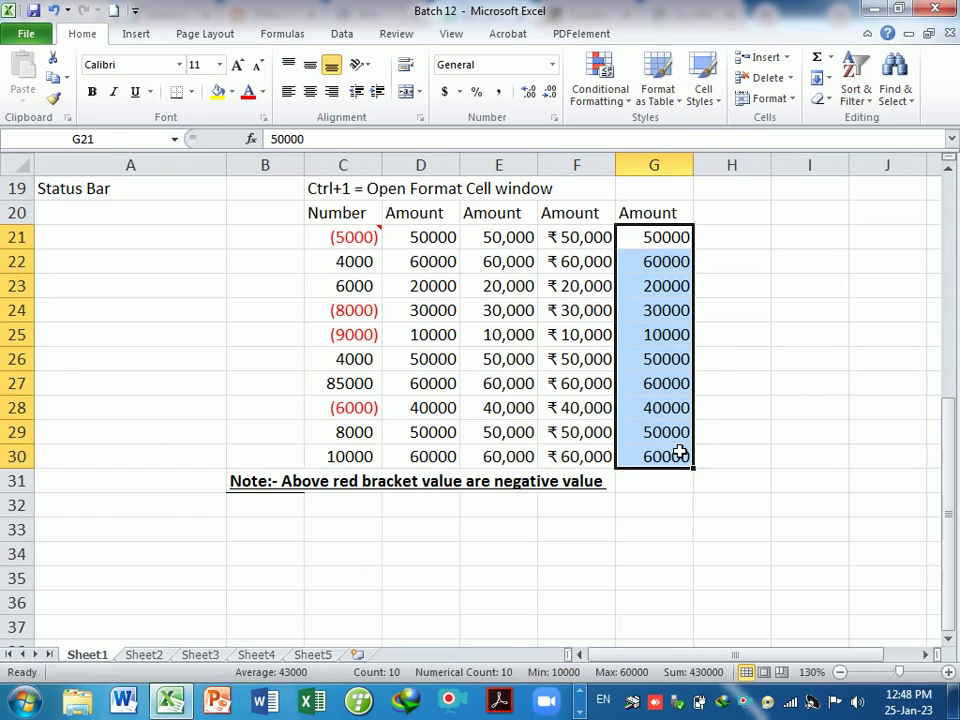
Step: Format G21:G30 as Currency with the INR symbol and 0 decimal places
key("ctrl+1")
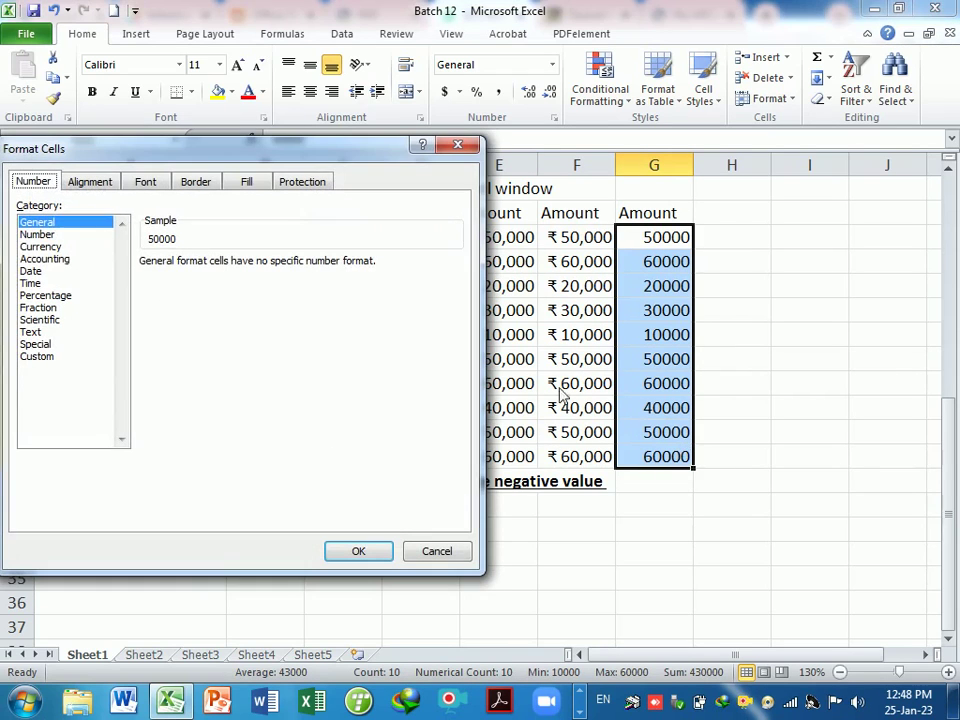
left_click(48, 247)
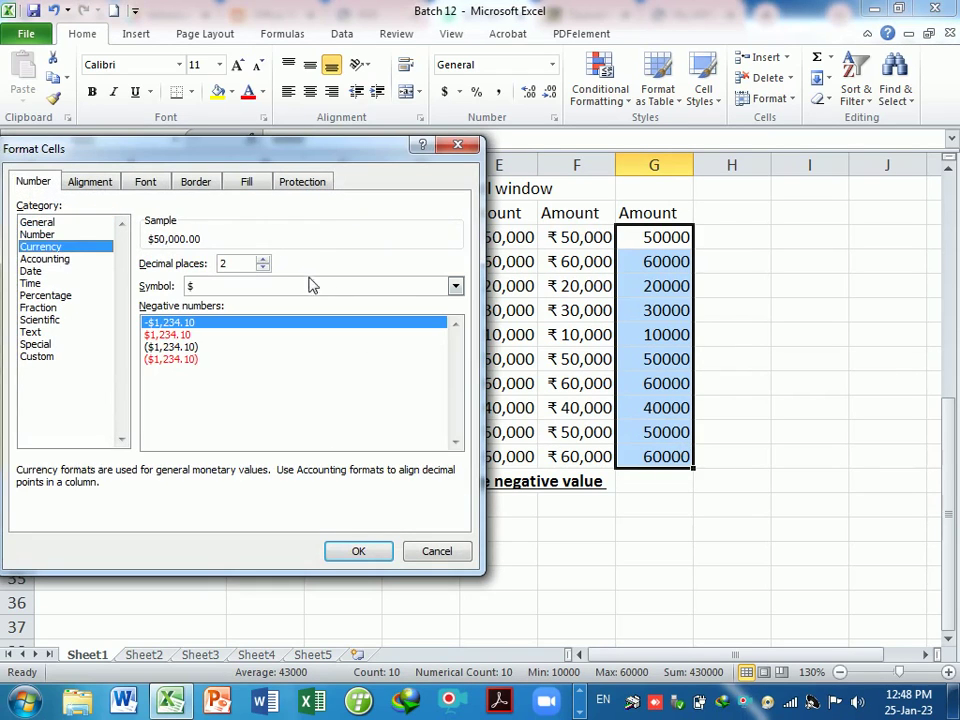
left_click(263, 268)
left_click(263, 268)
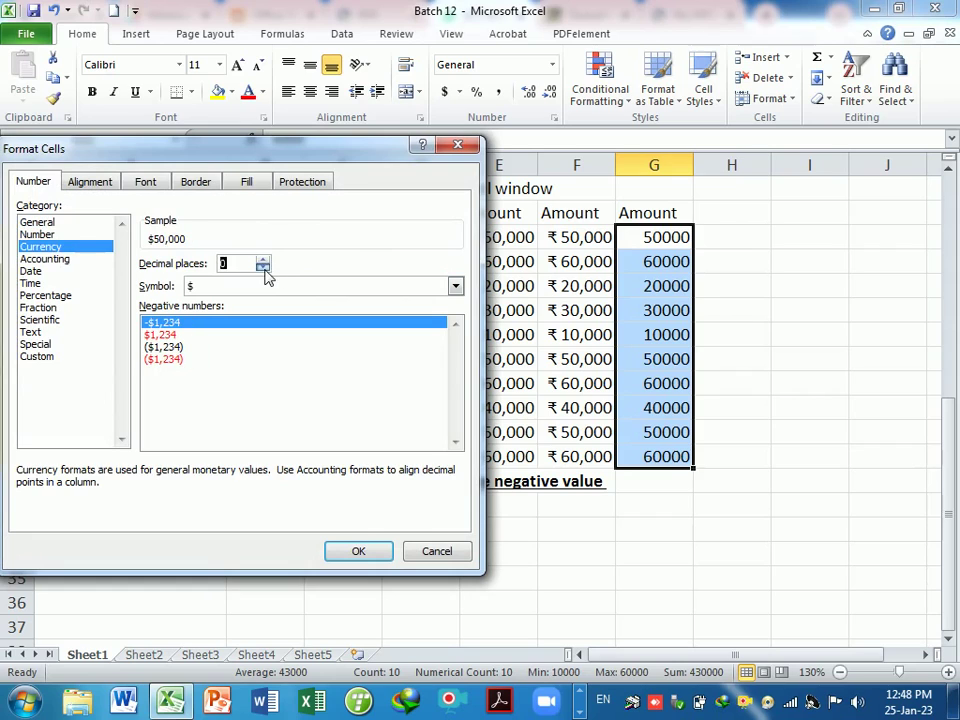
left_click(455, 286)
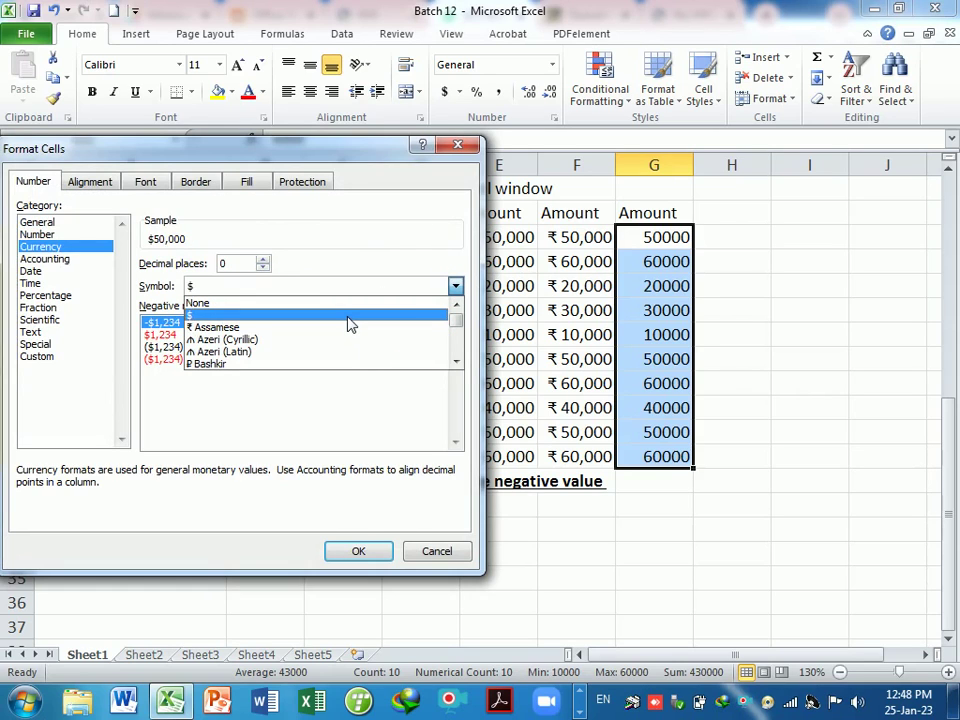
key("i")
key("Down")
key("Down")
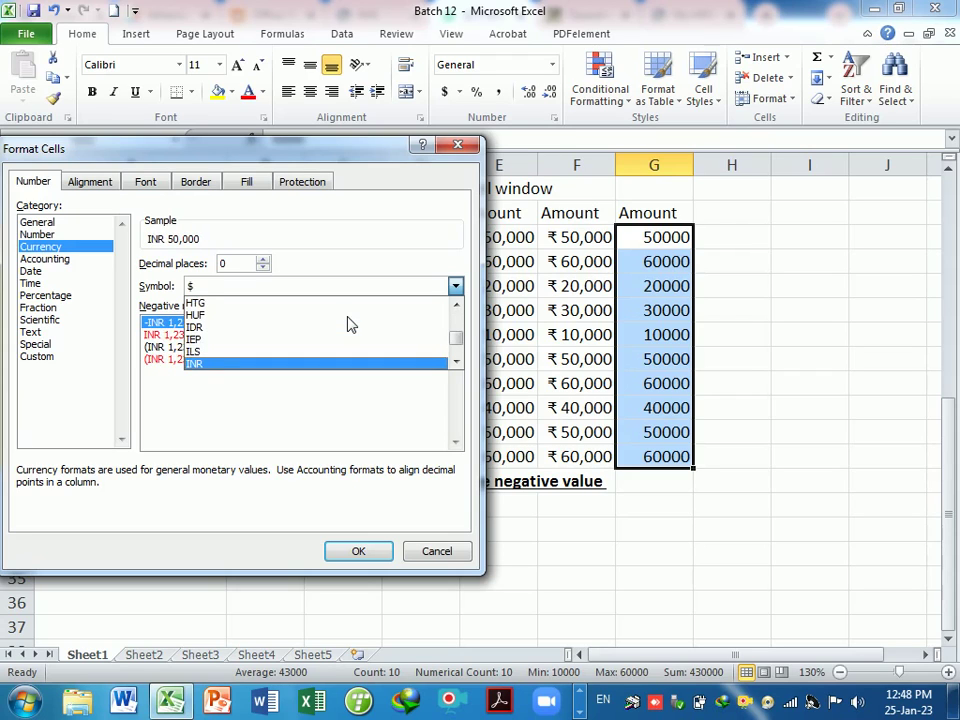
key("Down")
key("Up")
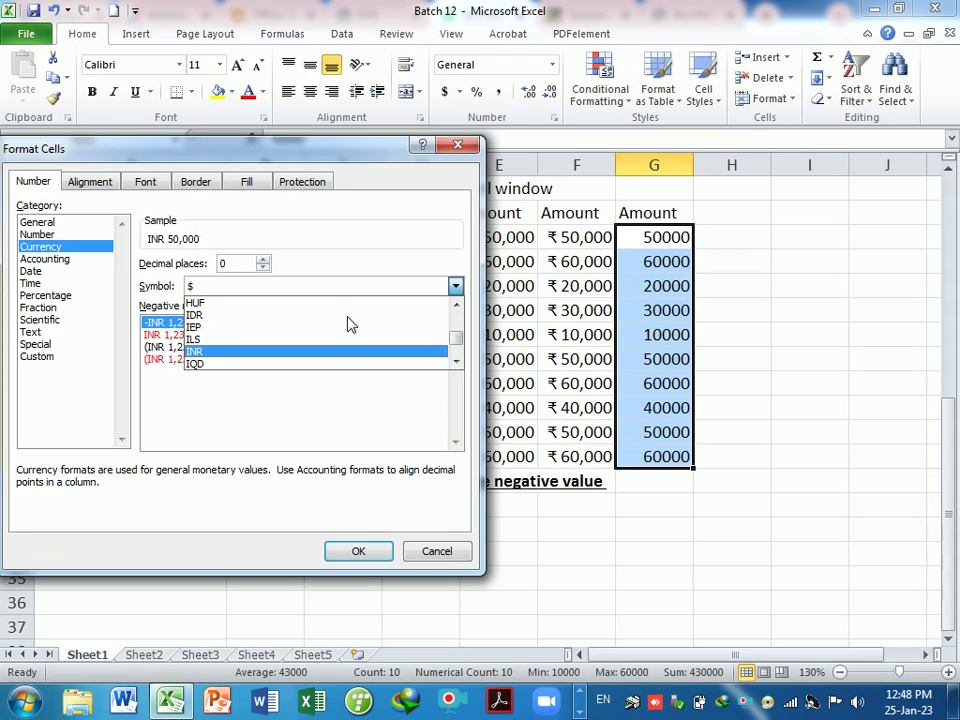
key("Return")
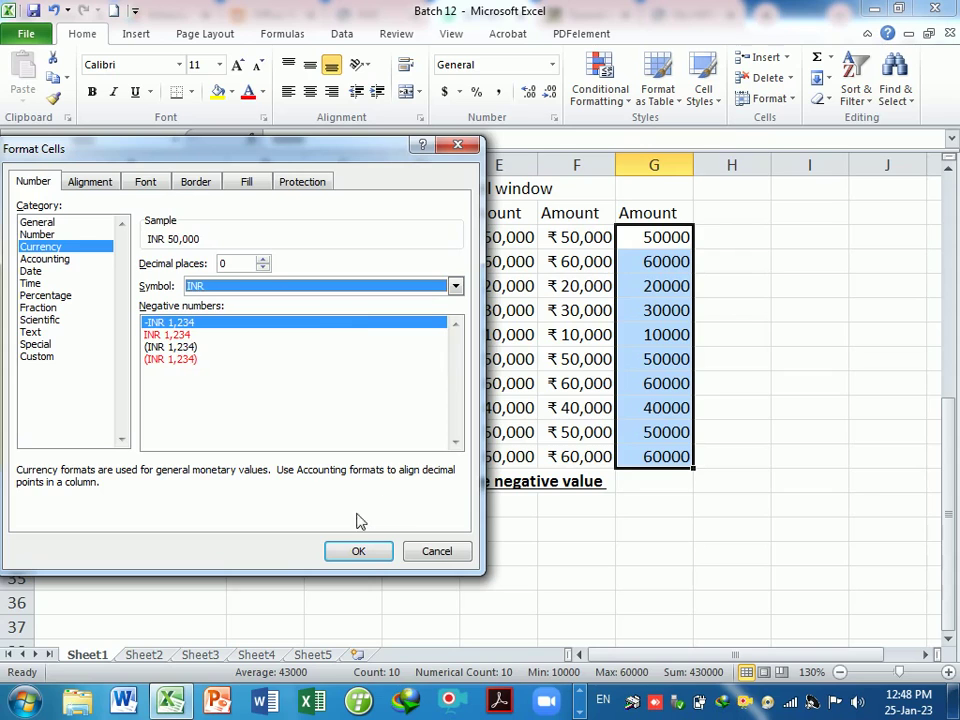
left_click(362, 555)
left_click(745, 336)
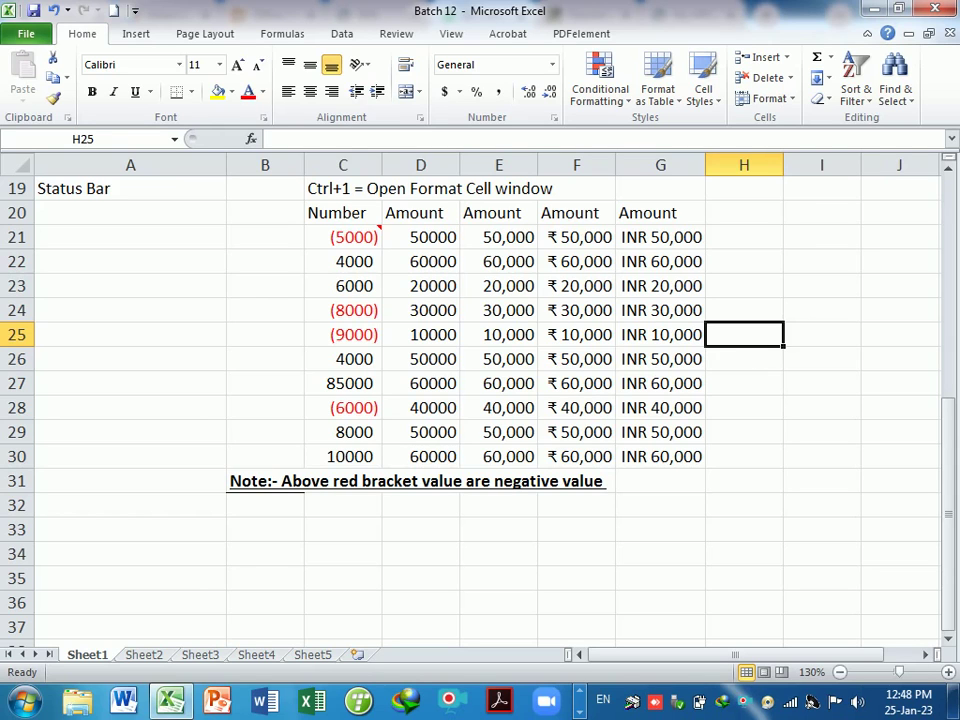
key("ctrl+p")
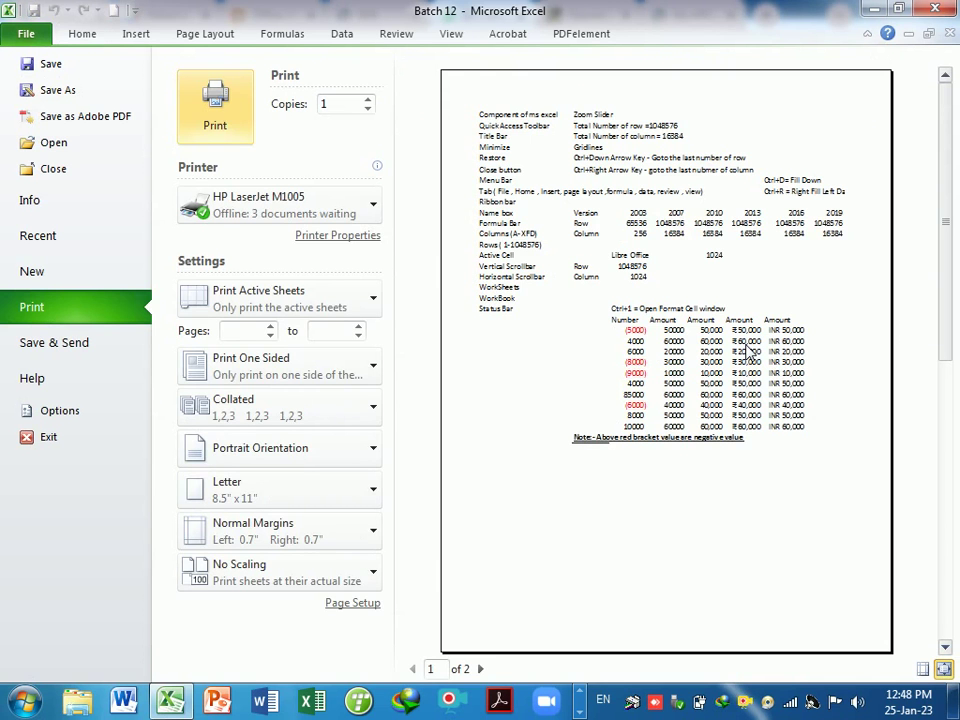
left_click(943, 668)
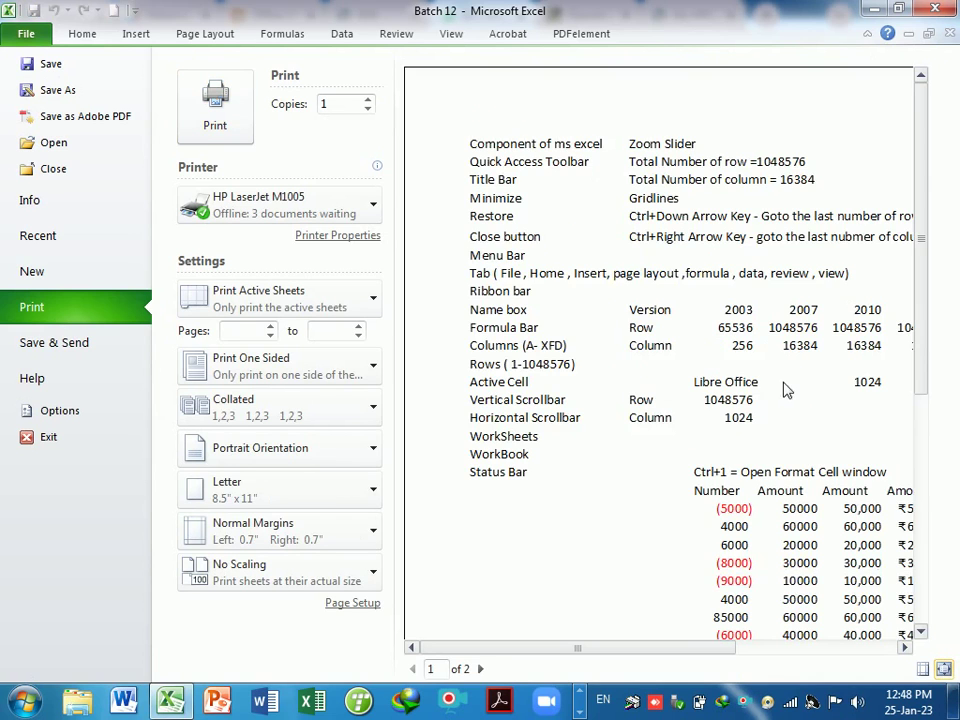
scroll(786, 390, "down", 3)
left_click_drag(677, 648, 823, 648)
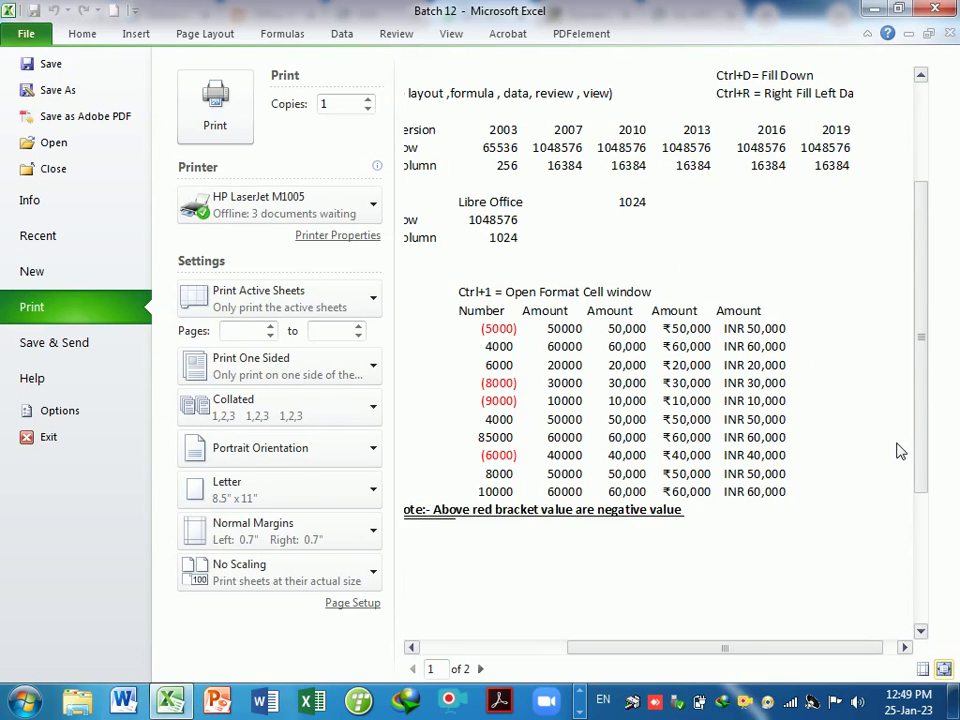
key("Escape")
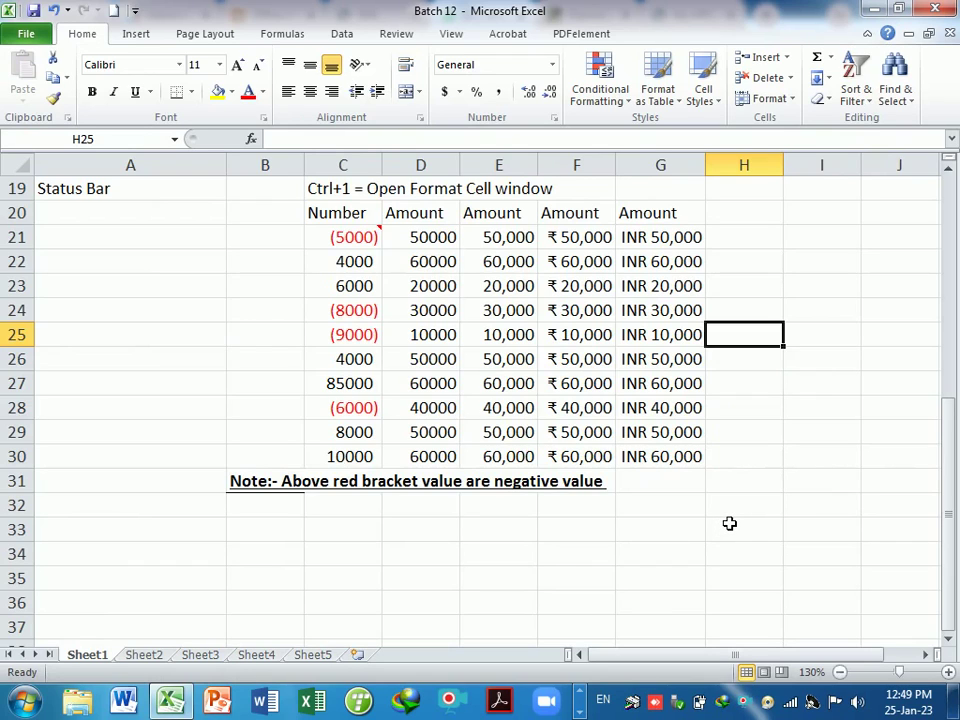
Step: Enter 0 in cell E25, undoing the 0 accidentally typed into F25
left_click(519, 344)
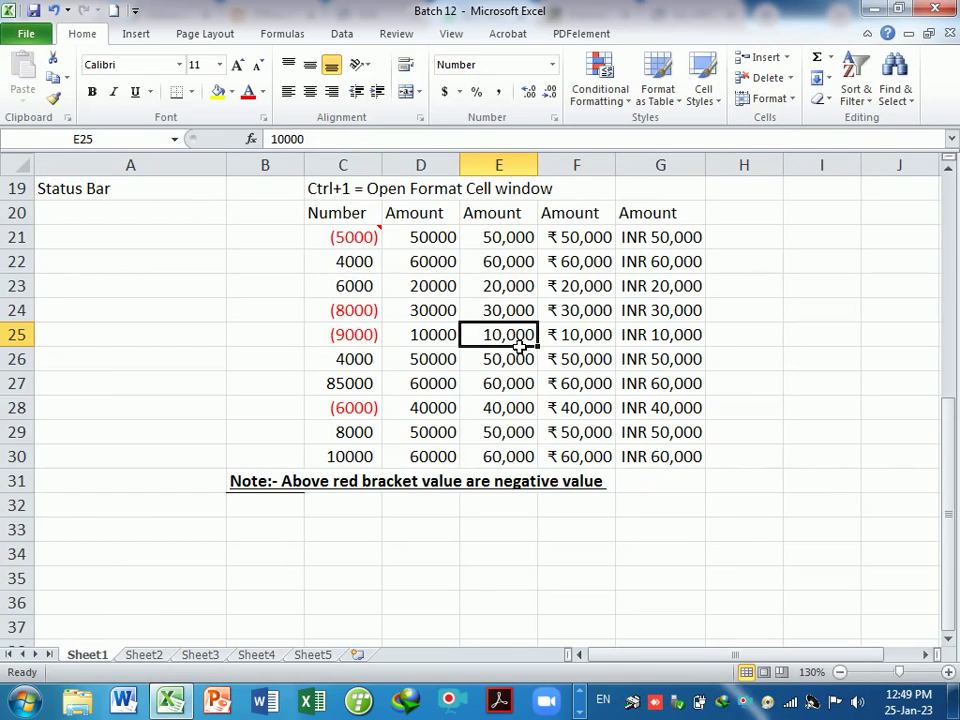
type("0")
key("Return")
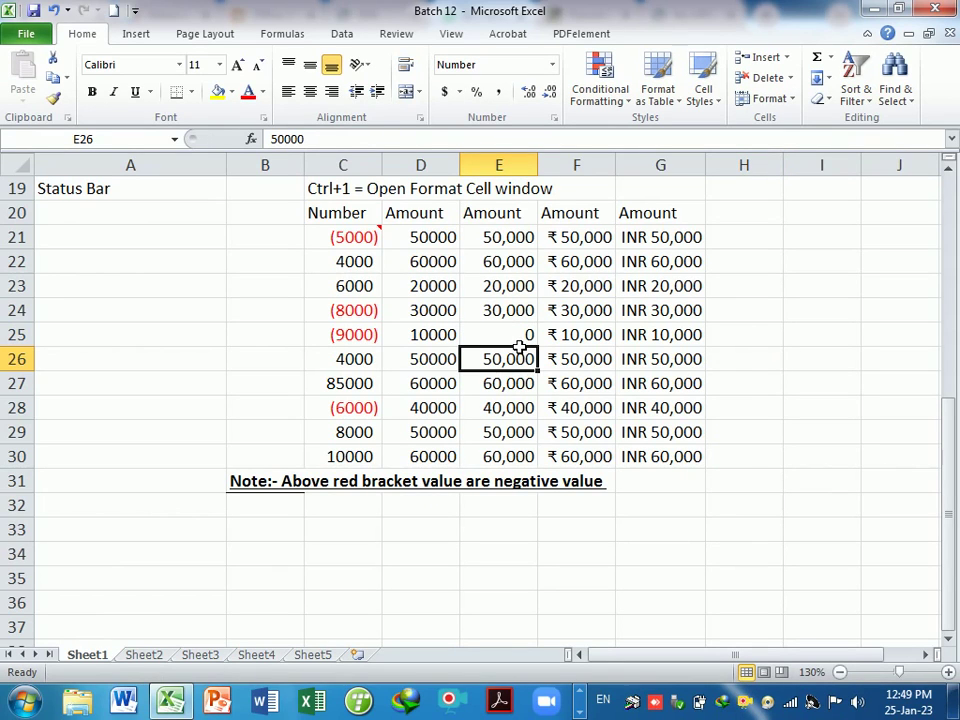
left_click(584, 340)
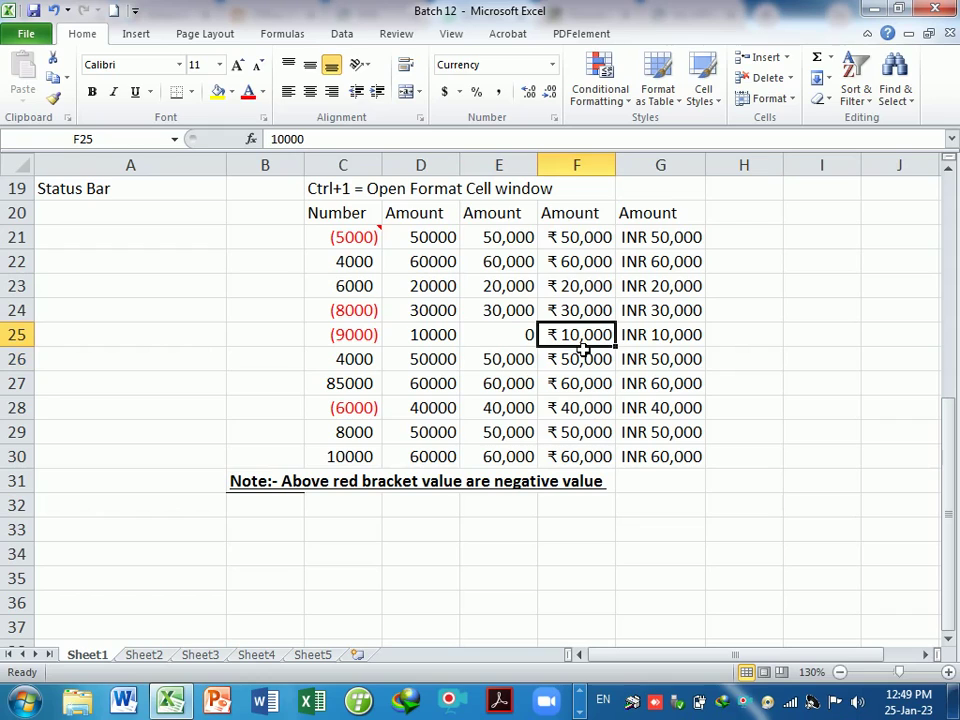
type("0")
key("Return")
left_click(600, 340)
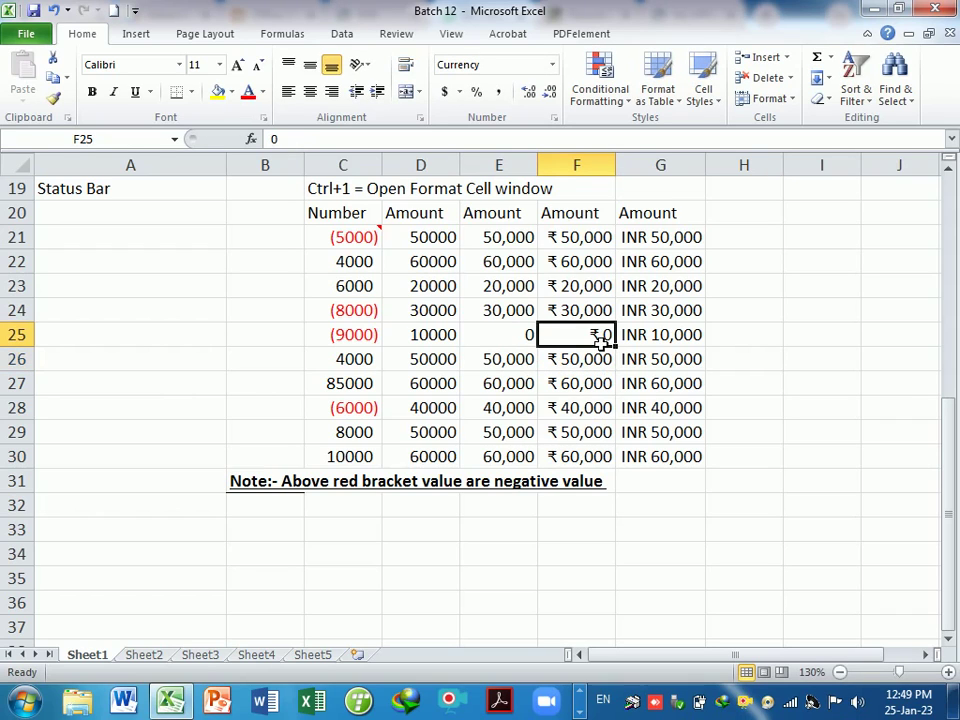
key("ctrl+z")
Step: Enter 0 in cells E29 and E23, then select the amounts E21:E30
left_click(512, 432)
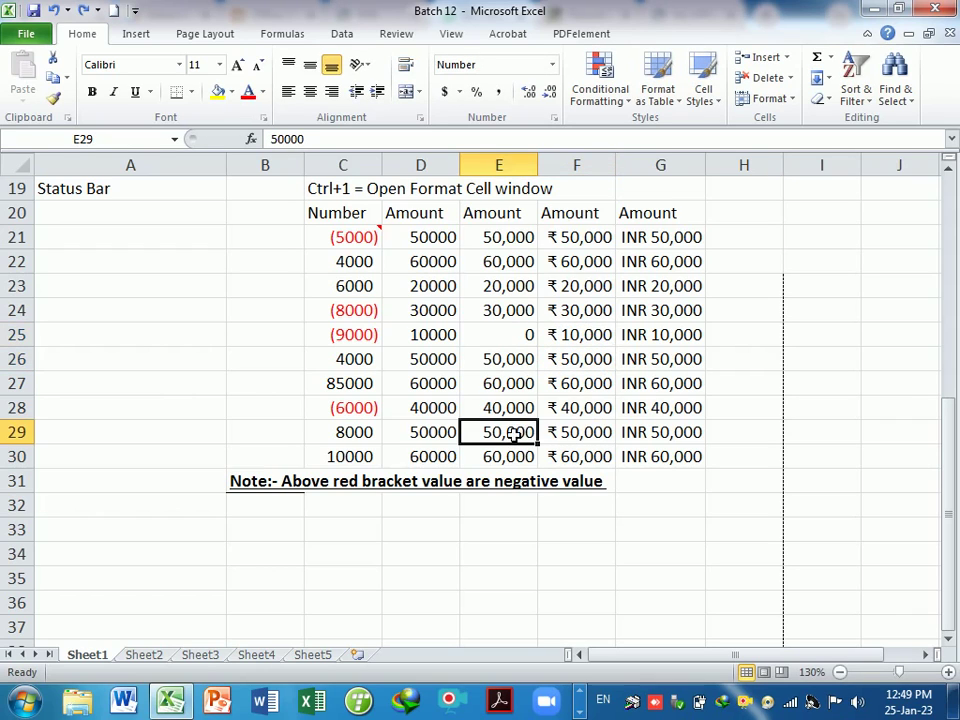
type("0")
key("Return")
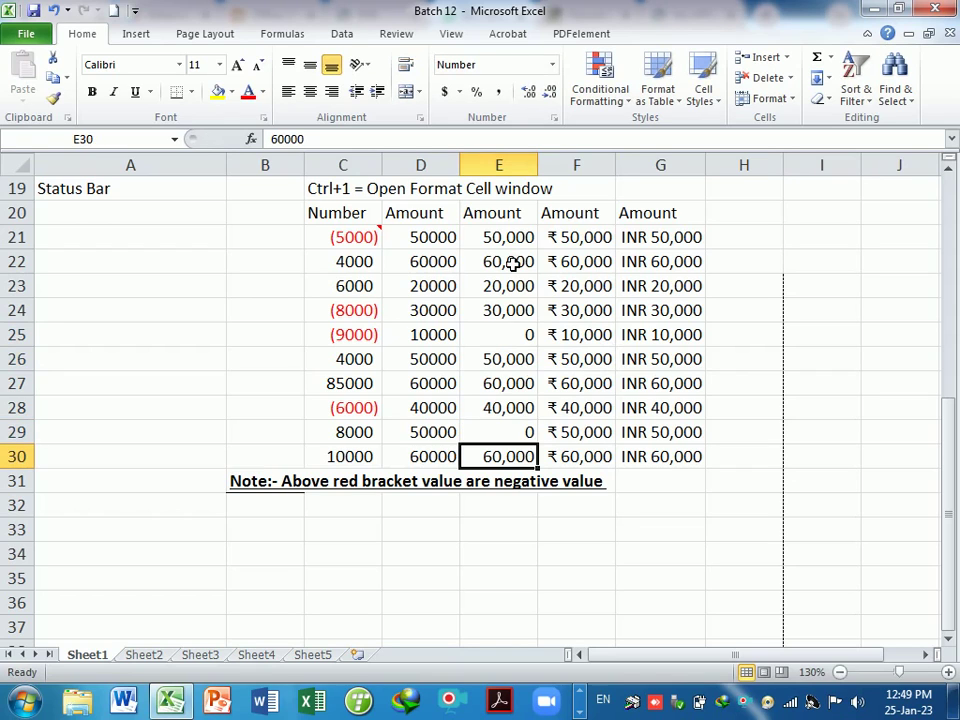
left_click(512, 278)
type("0")
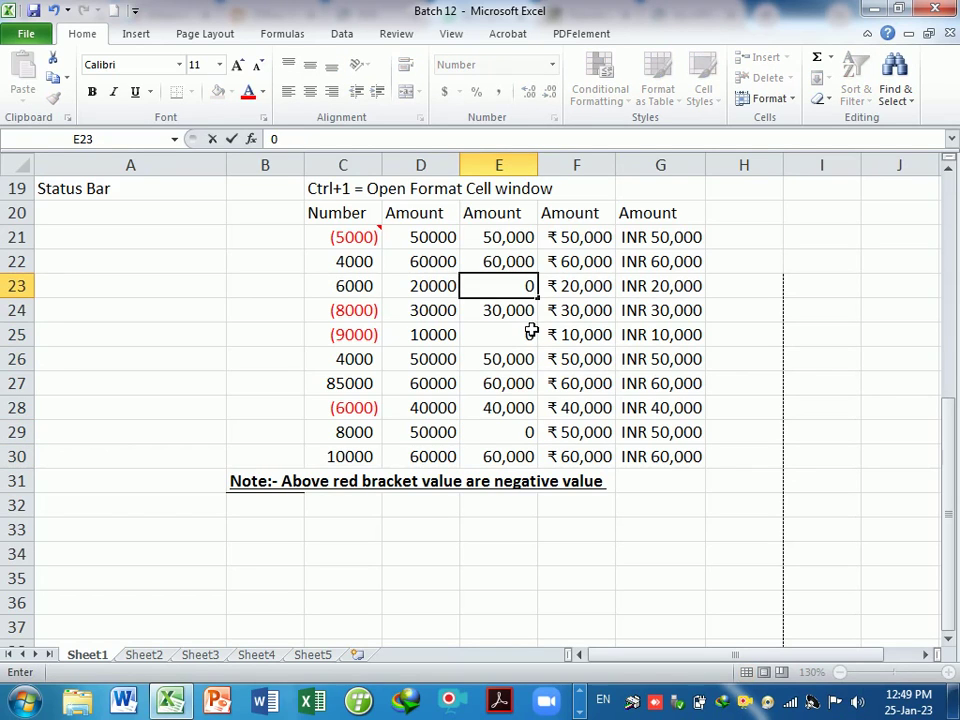
key("Return")
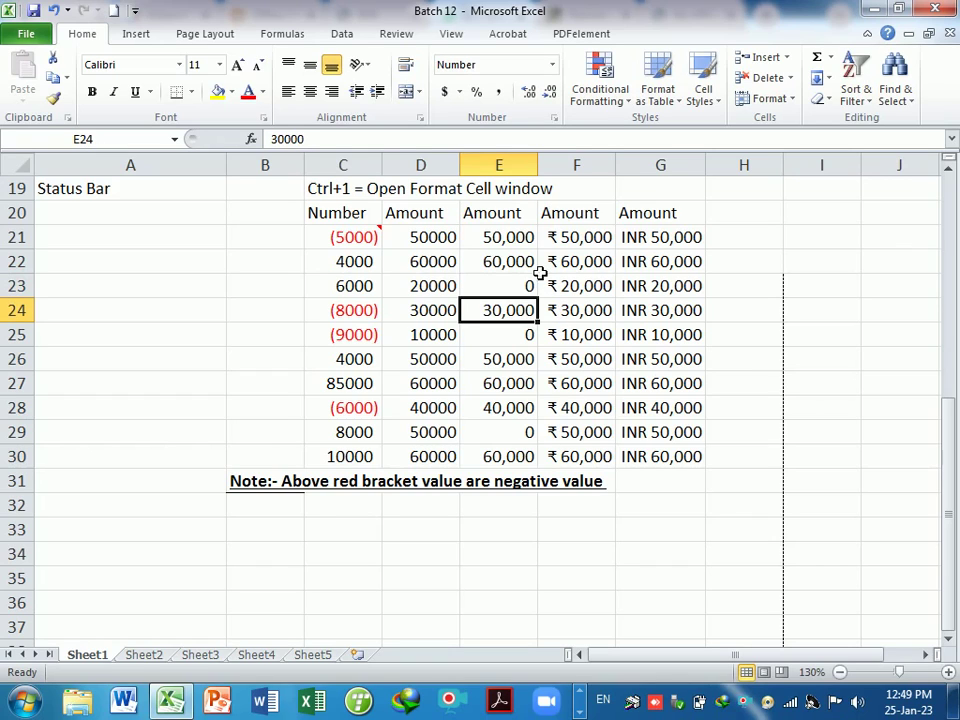
left_click(502, 240)
left_click_drag(505, 240, 522, 465)
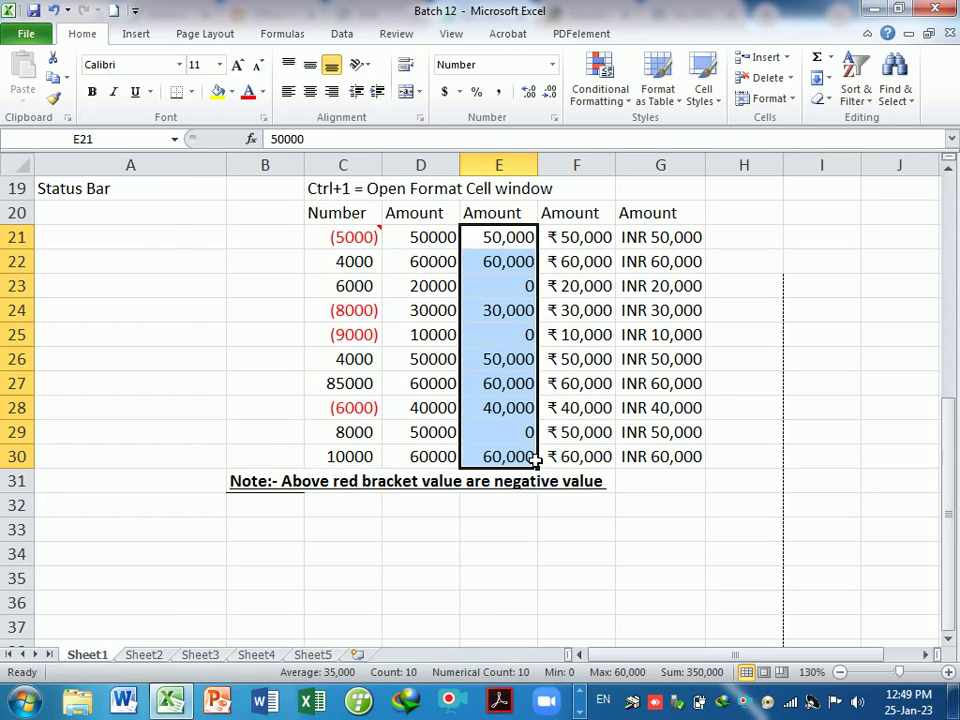
Step: Apply Accounting format with no currency symbol to E21:E30
key("ctrl+1")
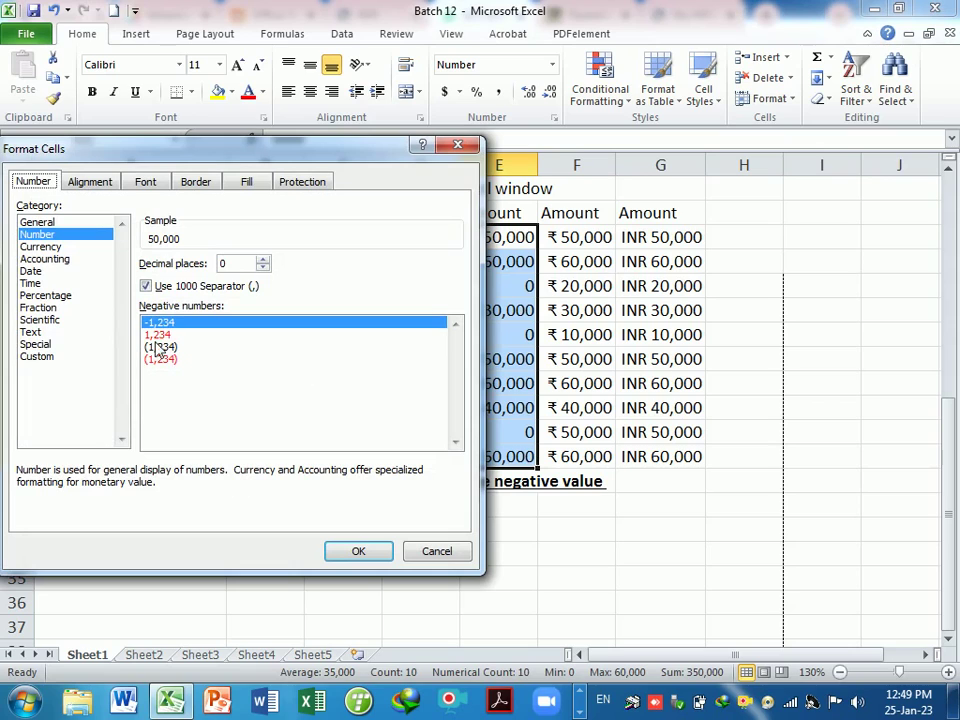
left_click(60, 259)
left_click(268, 289)
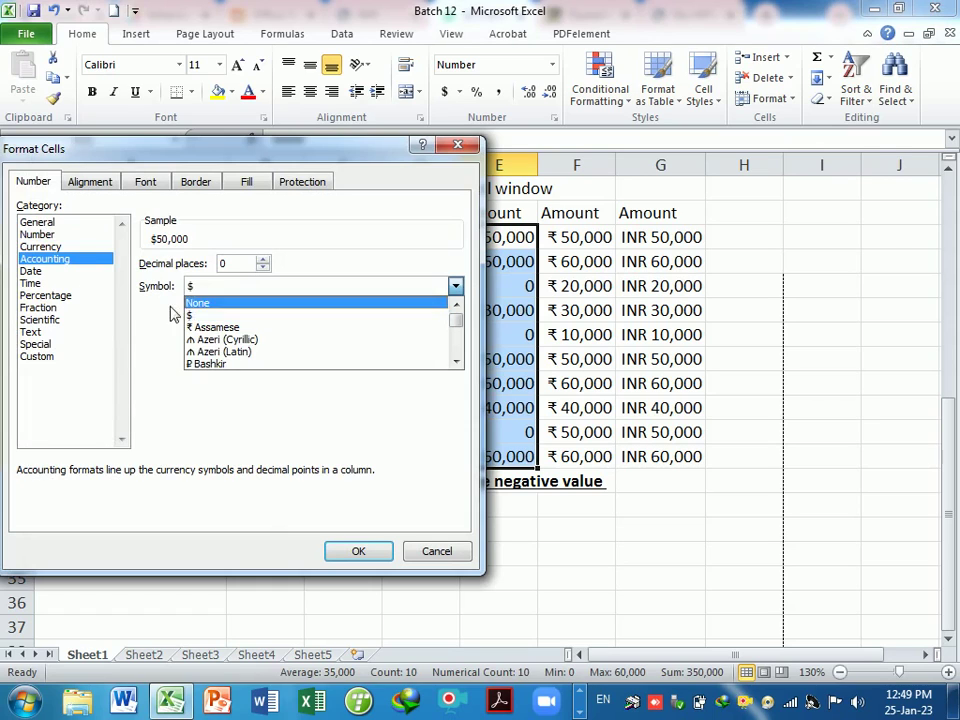
left_click(202, 303)
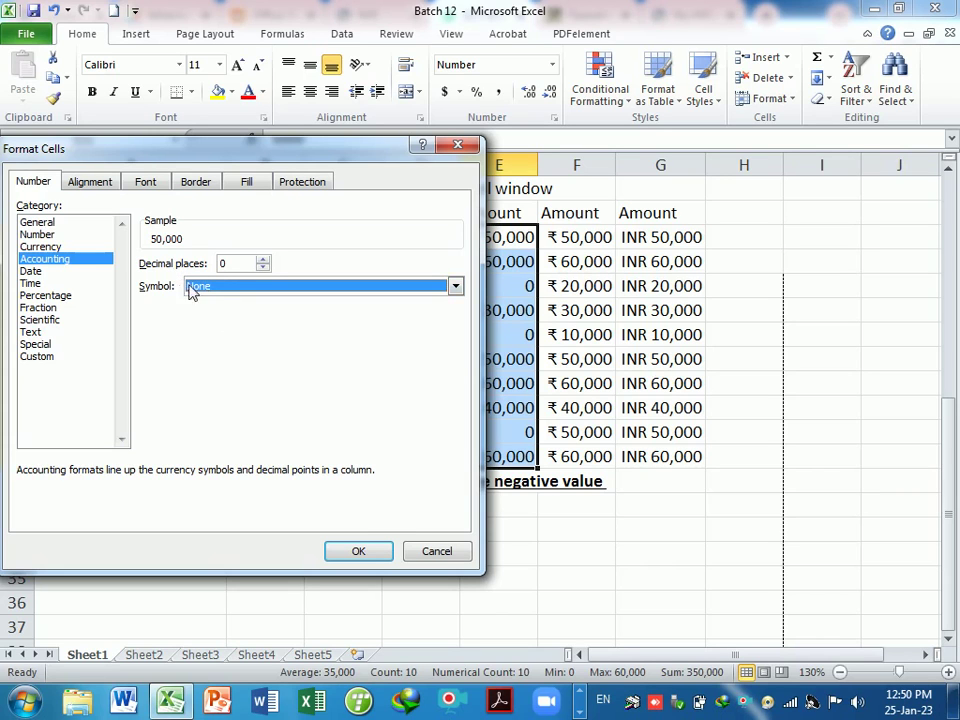
left_click(370, 556)
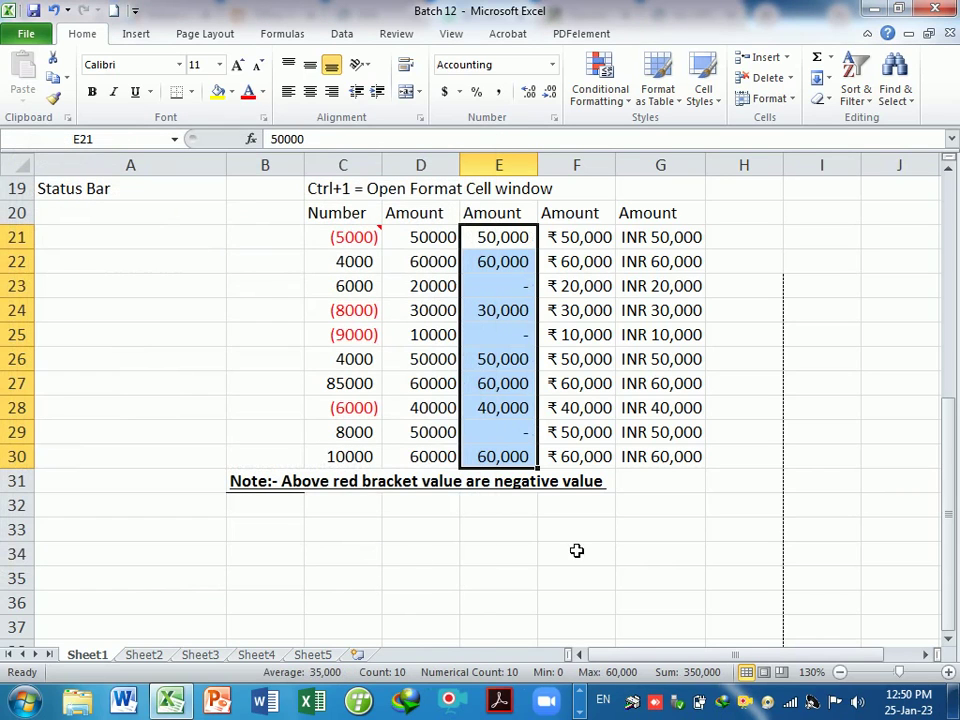
Step: Check that zeros in E23 and E25 show as dashes, then select E21:G30
left_click(587, 553)
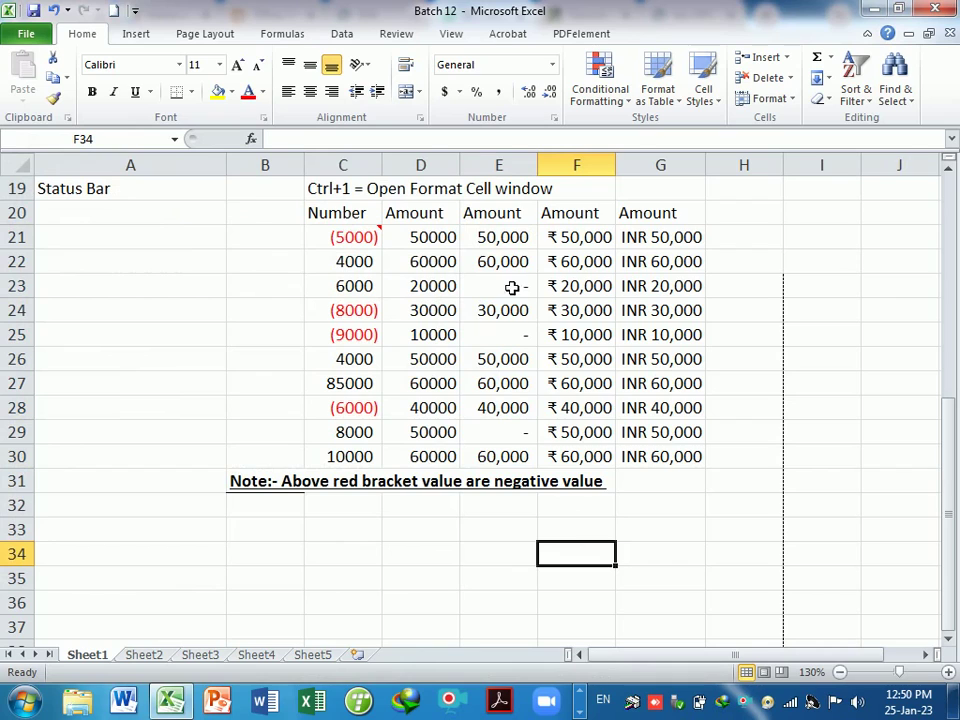
left_click_drag(510, 240, 522, 457)
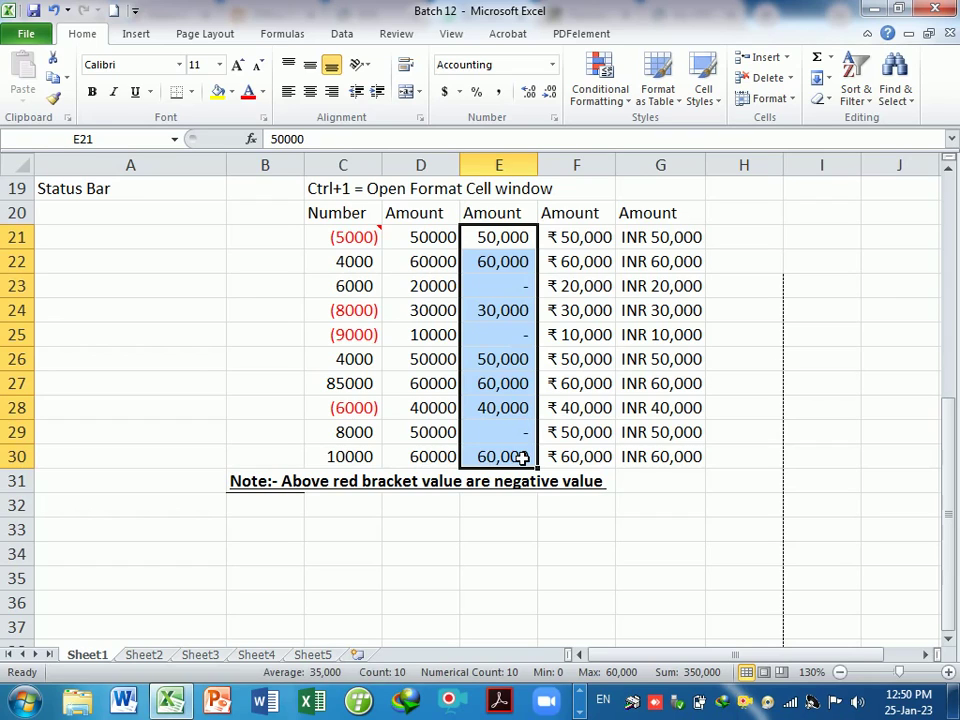
left_click(514, 294)
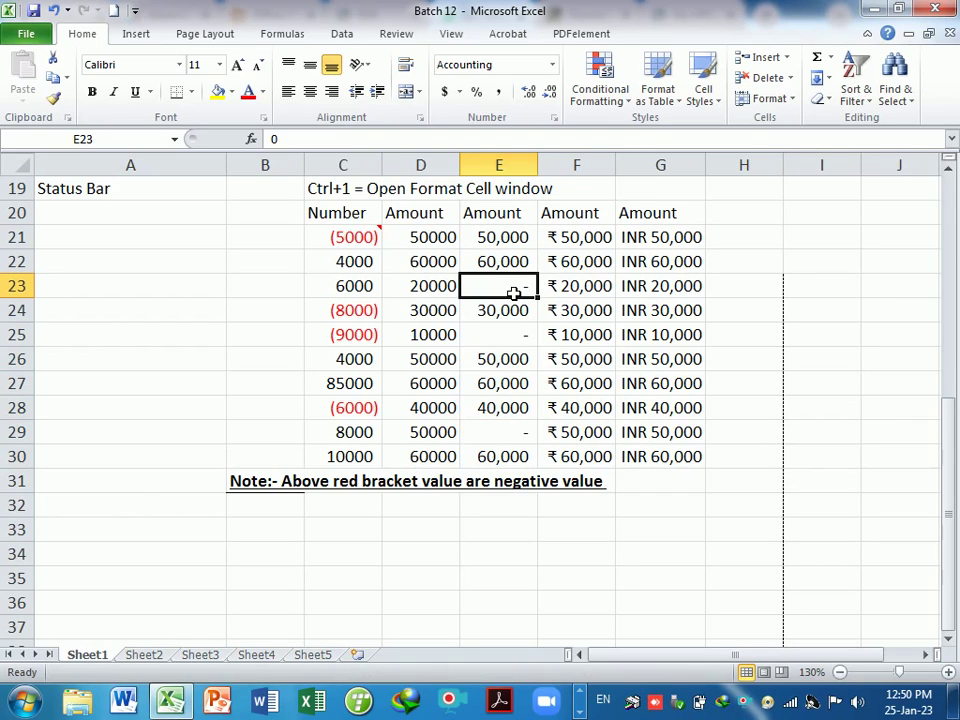
key("Down")
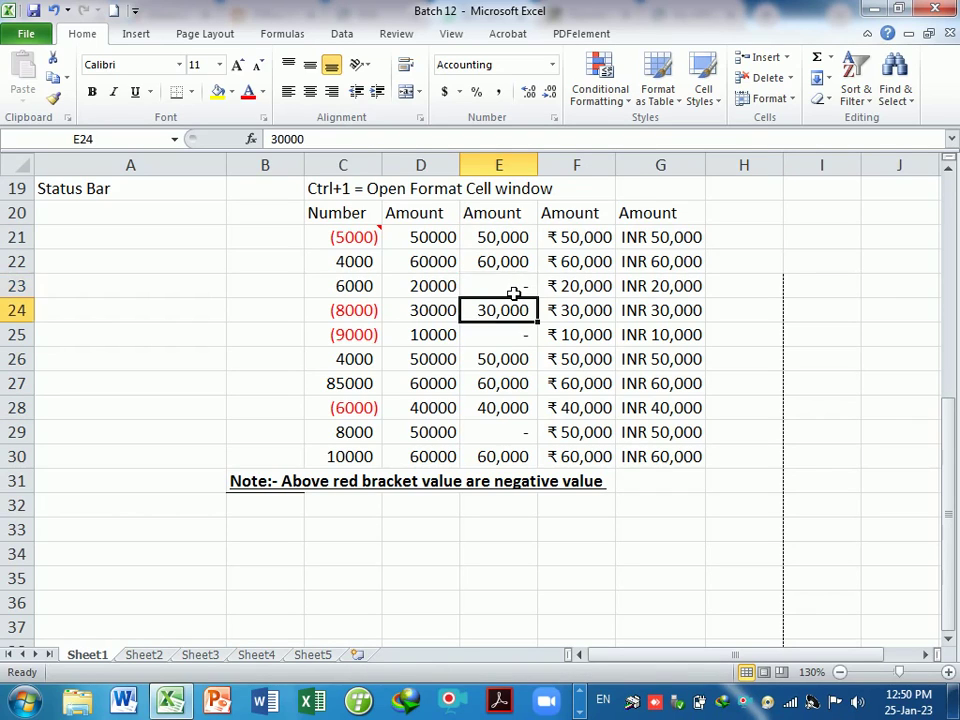
key("Up")
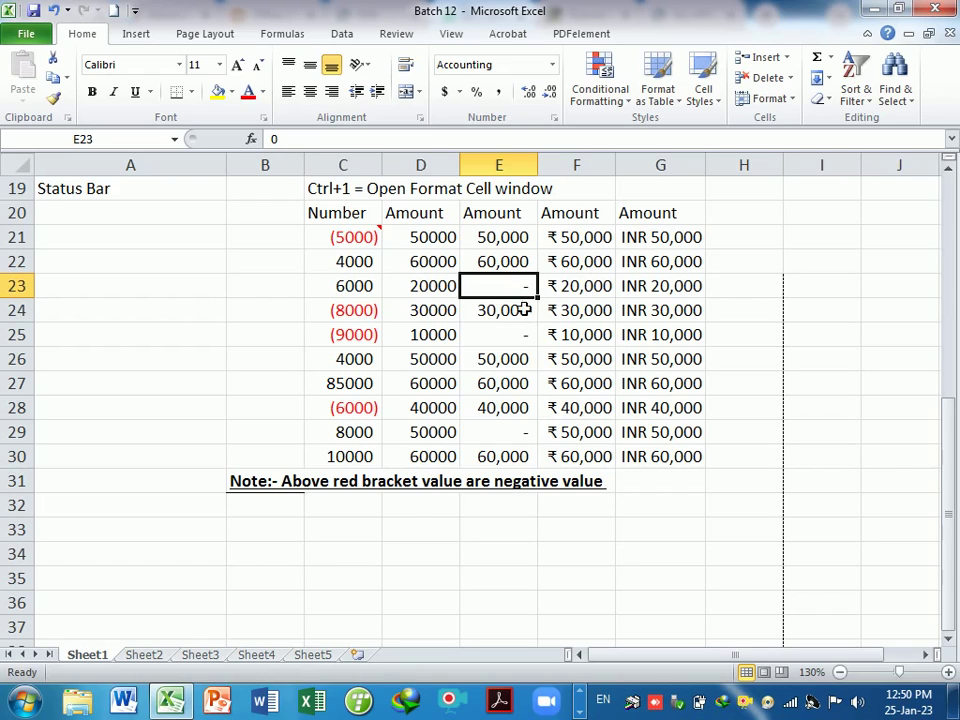
left_click(523, 332)
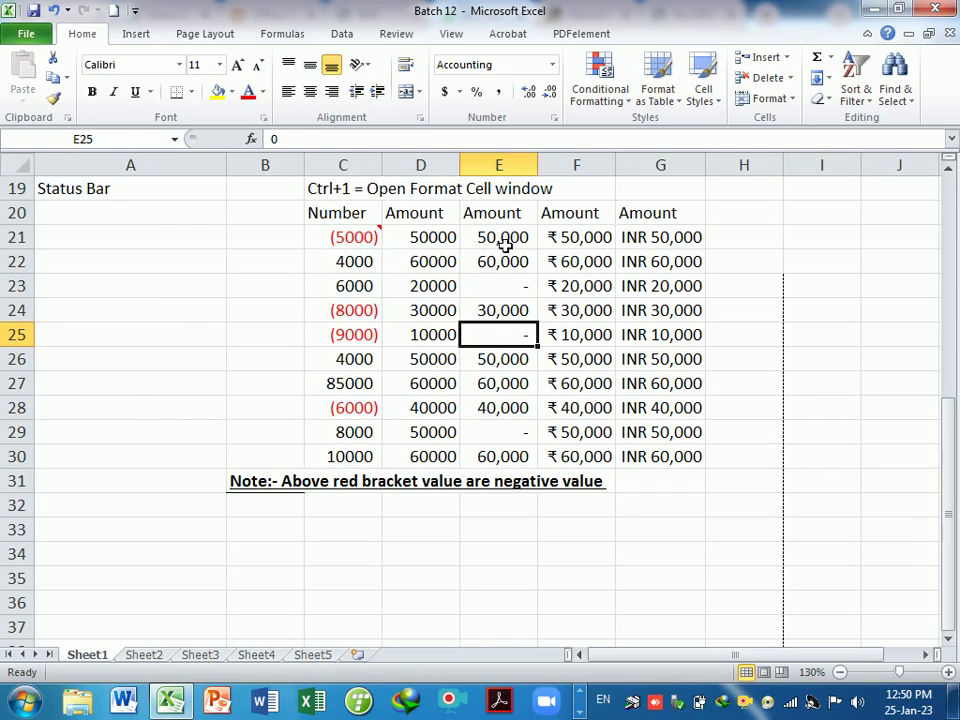
left_click_drag(505, 240, 655, 459)
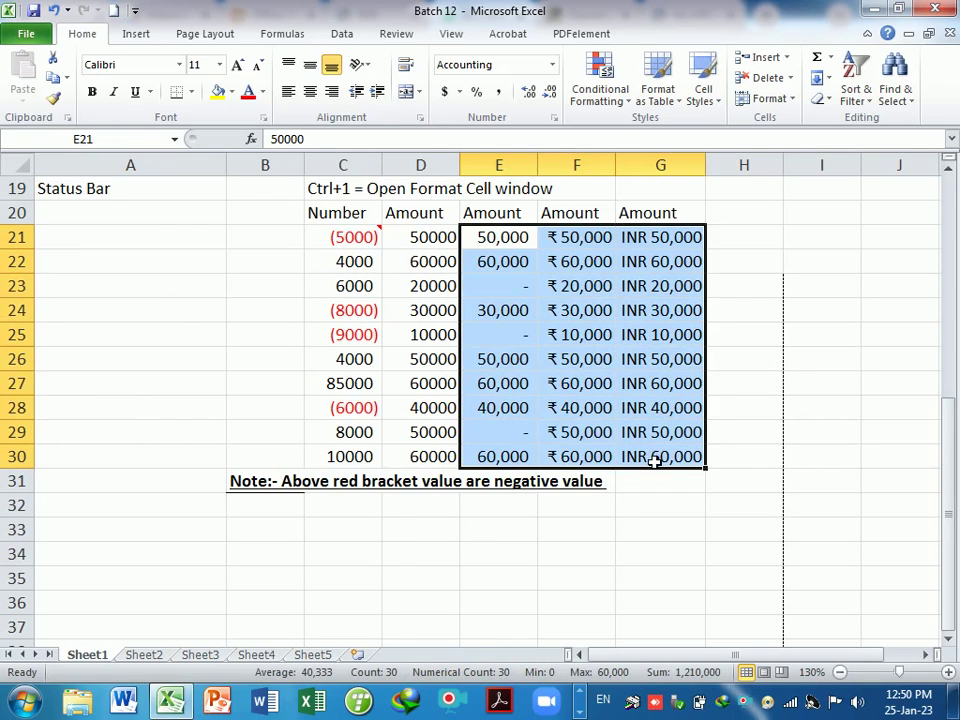
key("ctrl+1")
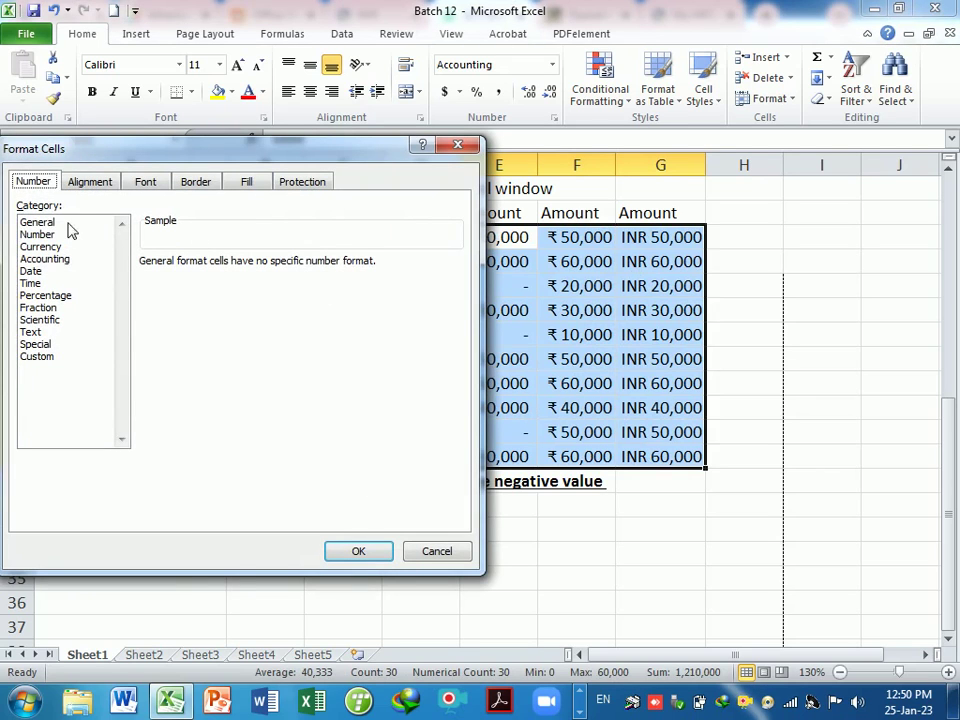
left_click(66, 224)
left_click(358, 553)
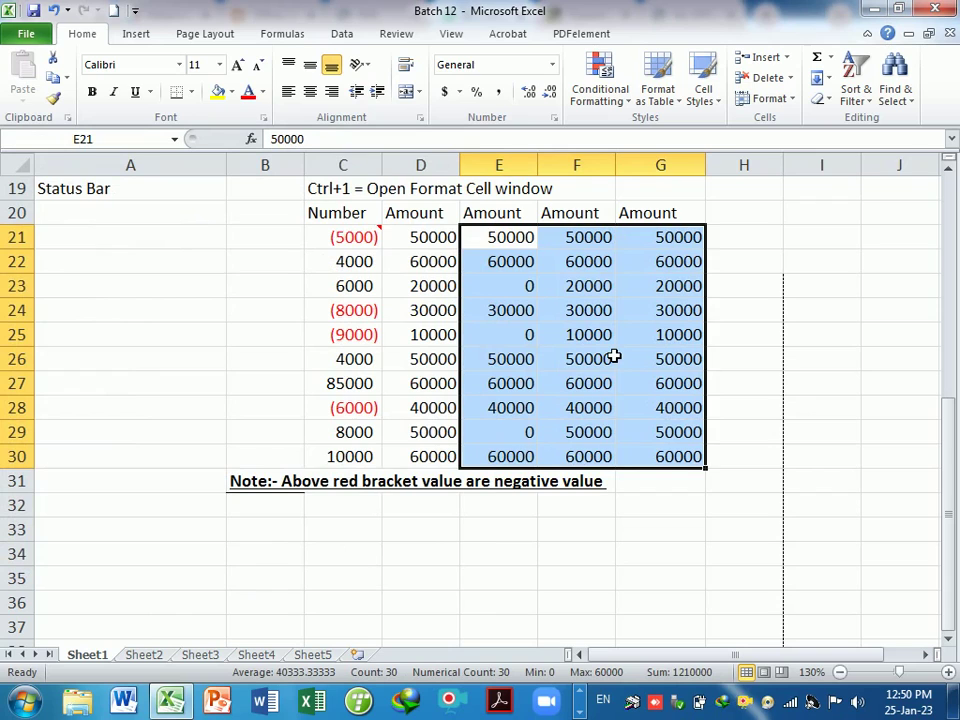
key("ctrl+z")
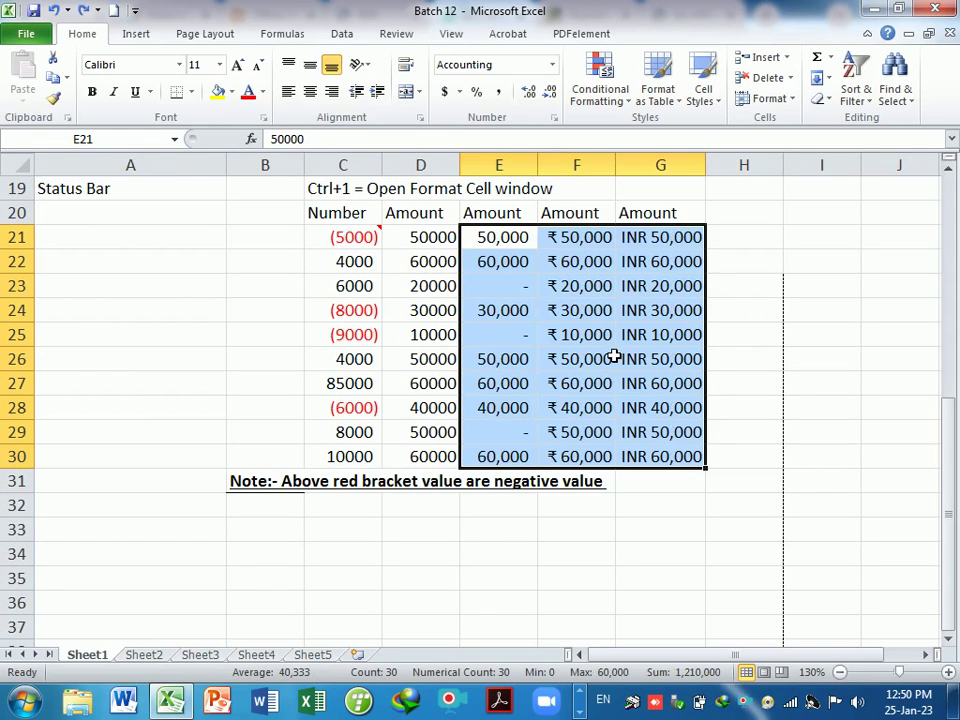
left_click(660, 529)
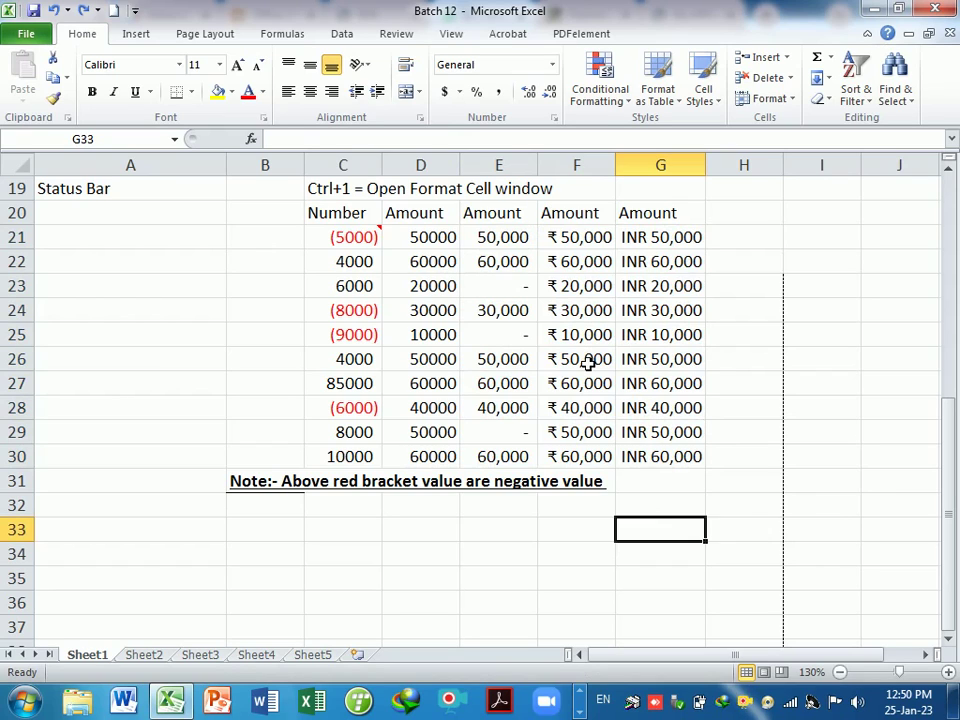
left_click(492, 297)
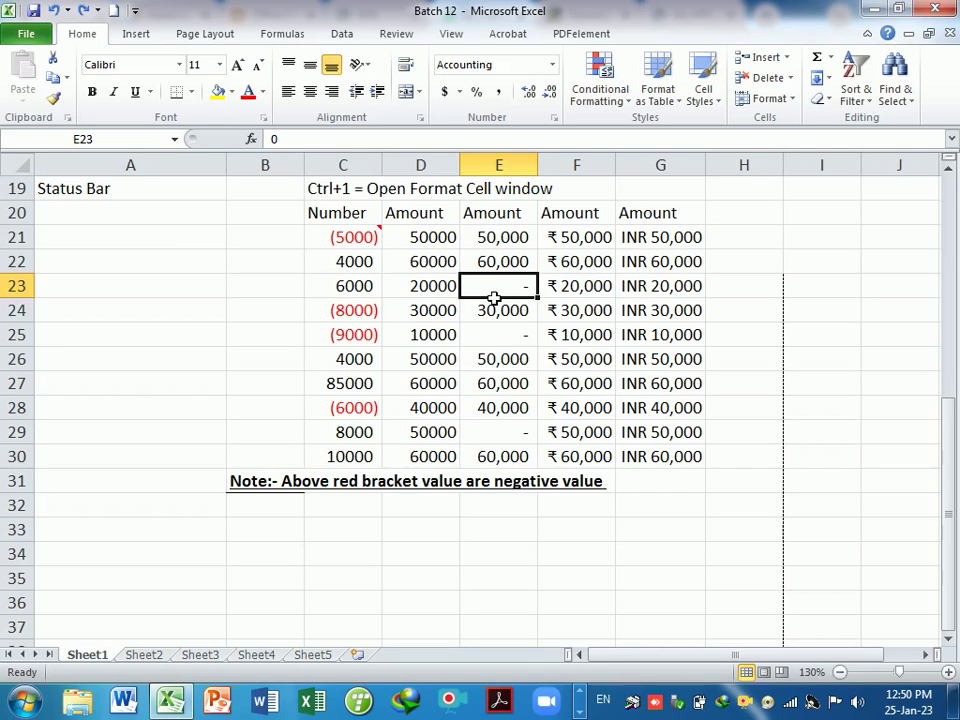
mouse_move(358, 237)
mouse_move(358, 237)
left_mouse_down()
mouse_move(430, 250)
mouse_move(684, 466)
left_mouse_up()
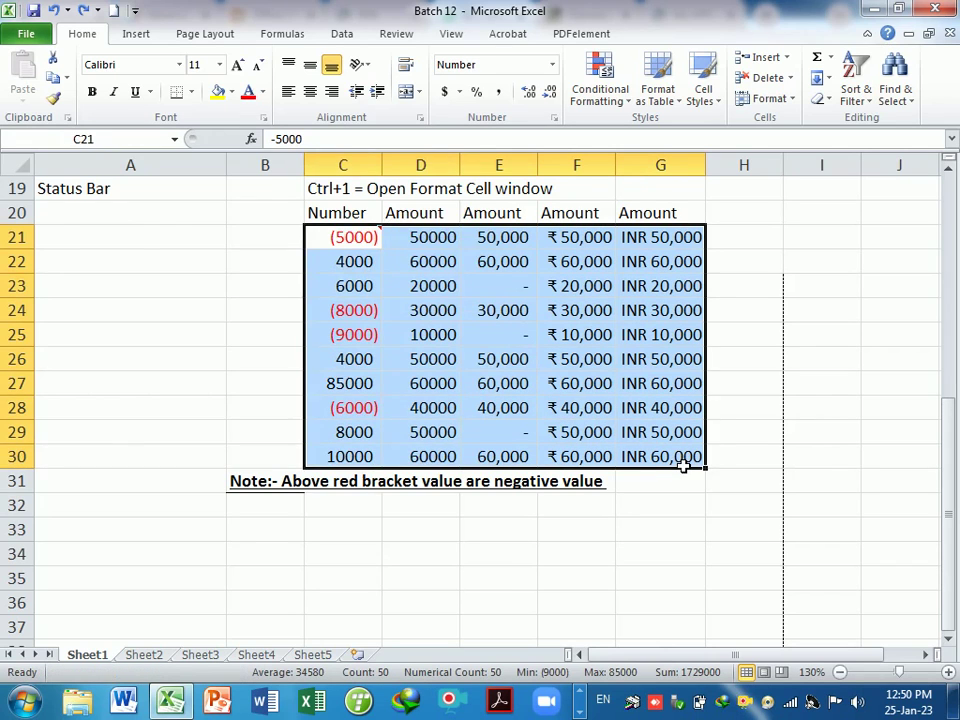
key("ctrl+1")
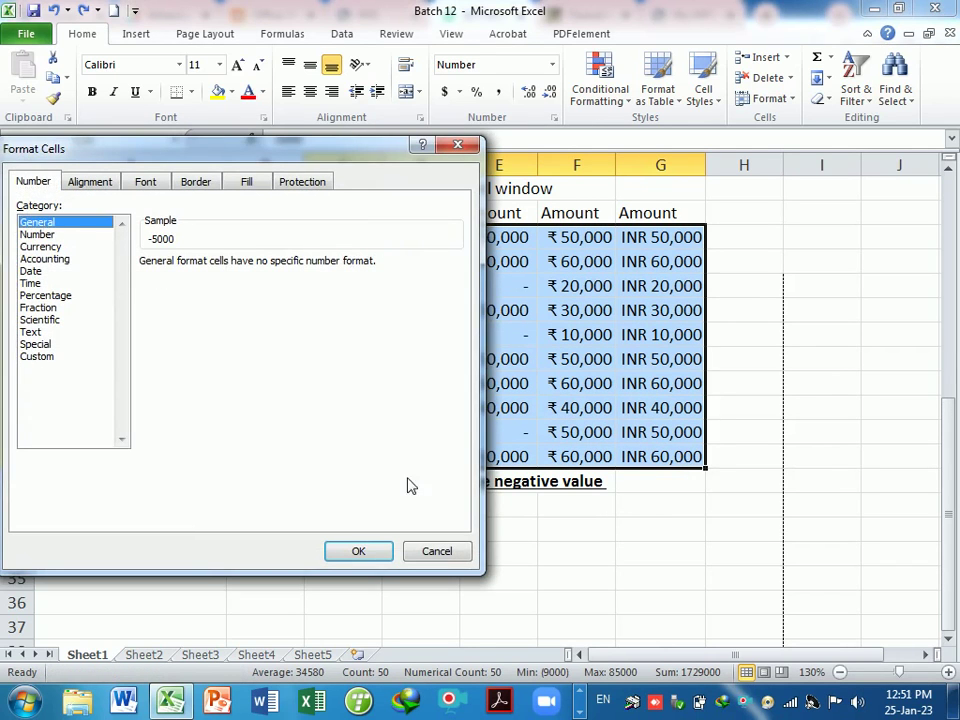
left_click(384, 552)
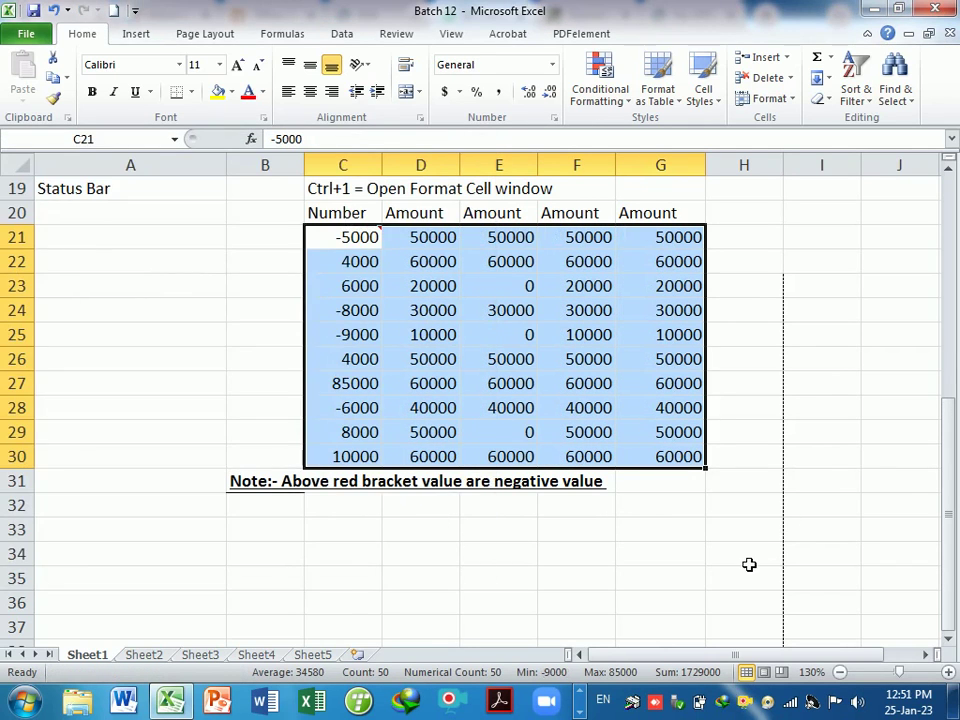
left_click(746, 565)
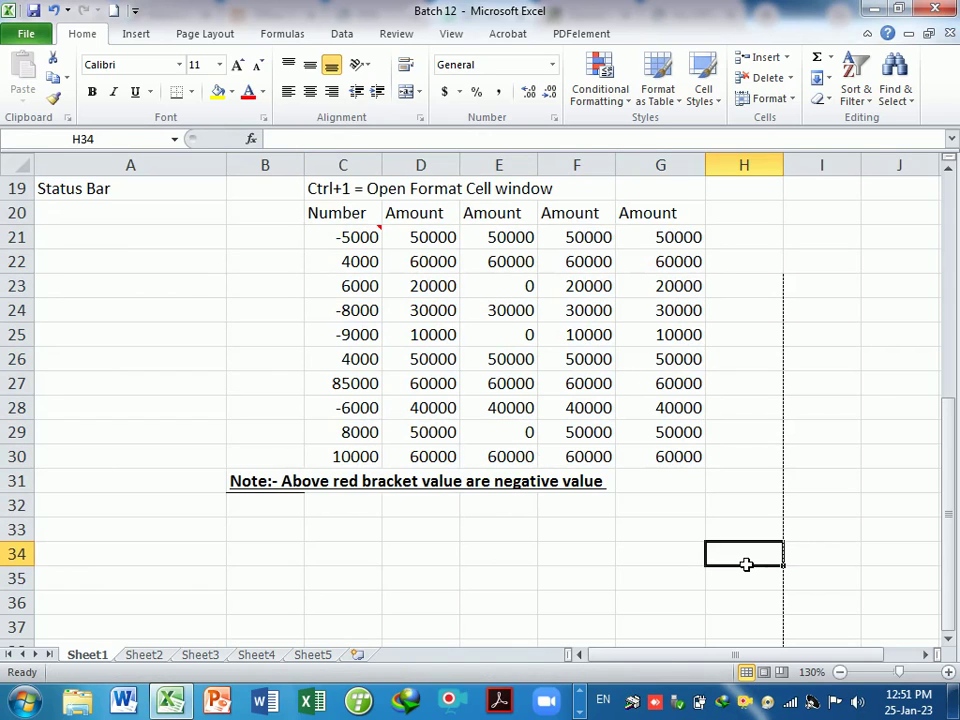
key("ctrl+z")
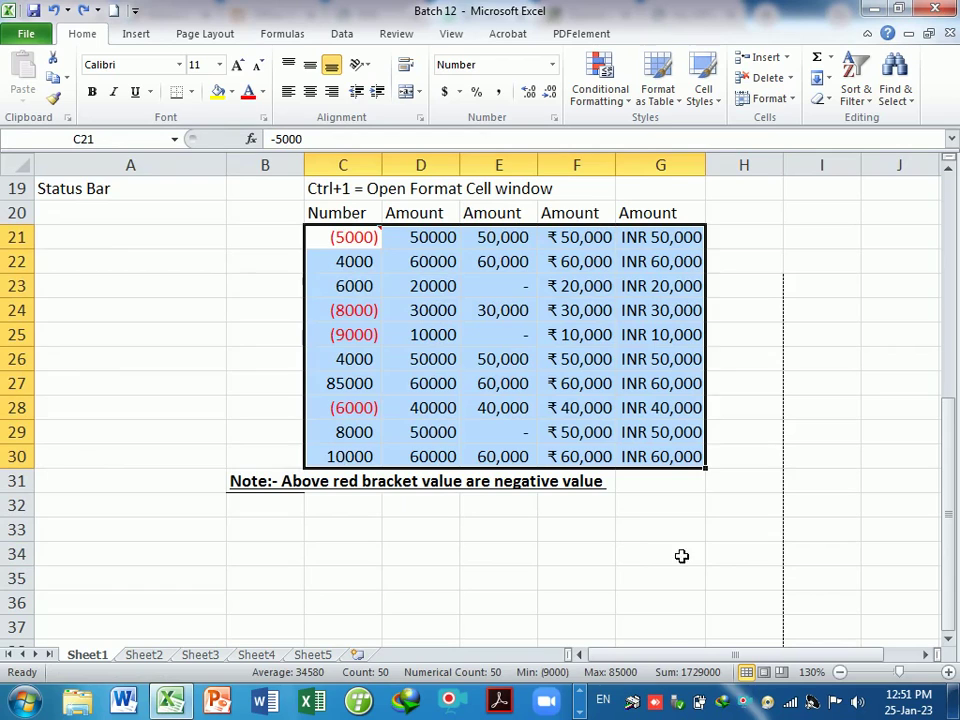
left_click(691, 555)
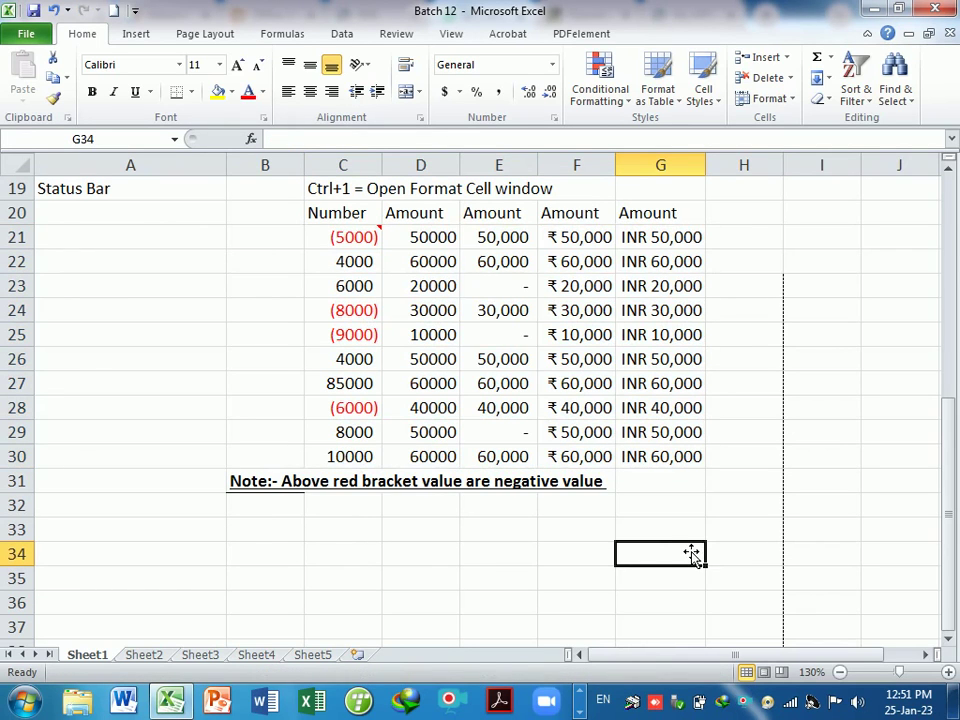
Step: Save the workbook with Ctrl+S and confirm G21 displays INR 50,000
scroll(691, 555, "up", 6)
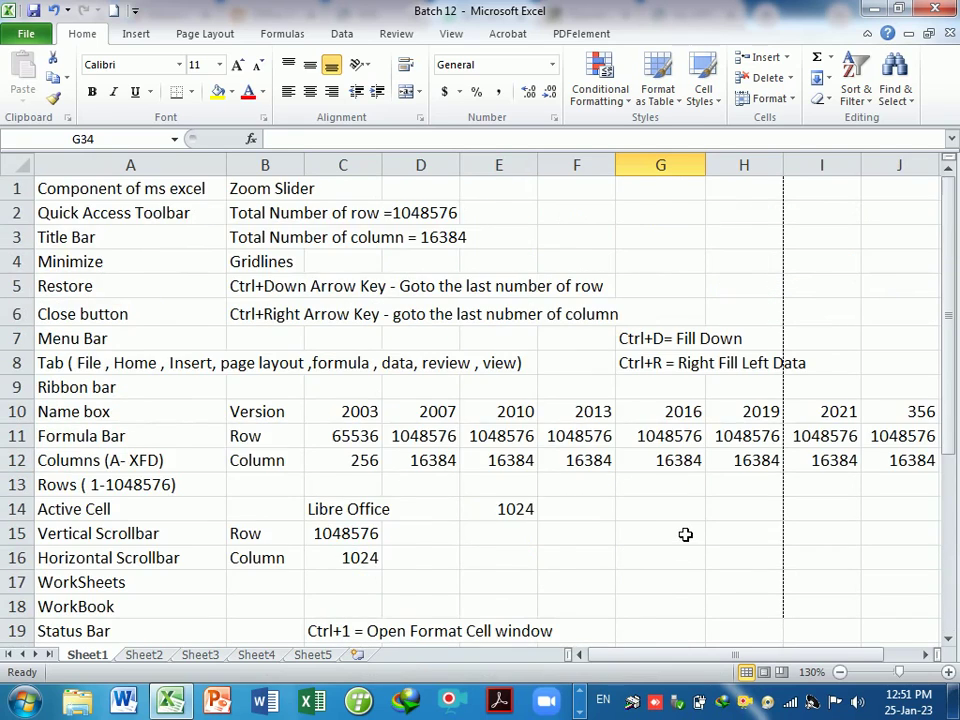
scroll(687, 530, "down", 2)
scroll(689, 517, "down", 2)
scroll(696, 499, "down", 2)
left_click(737, 534)
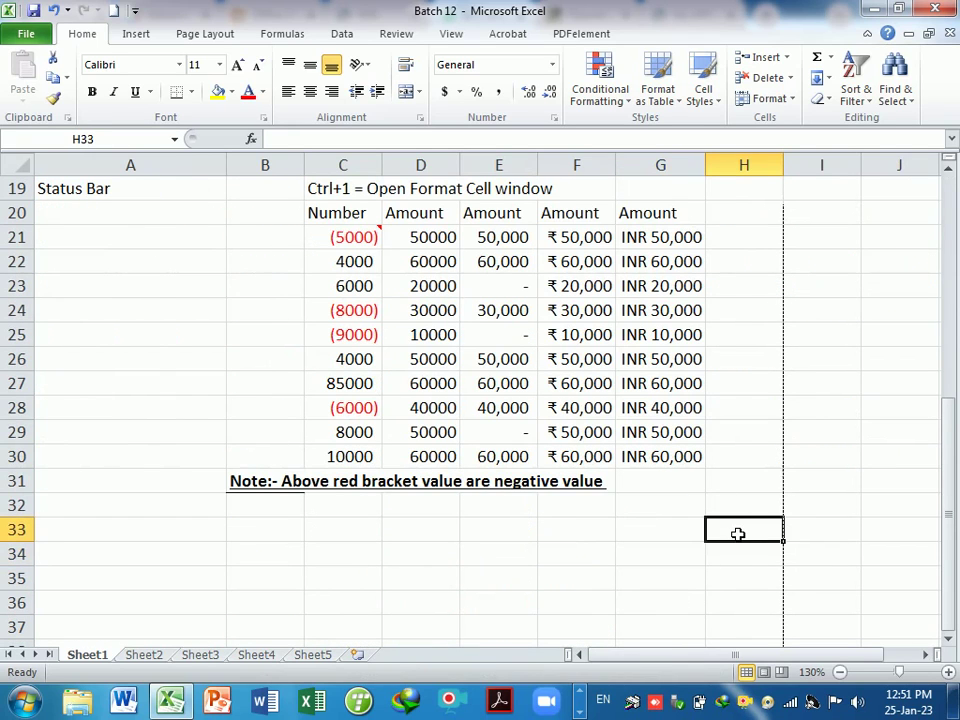
key("ctrl+s")
scroll(640, 573, "up", 1)
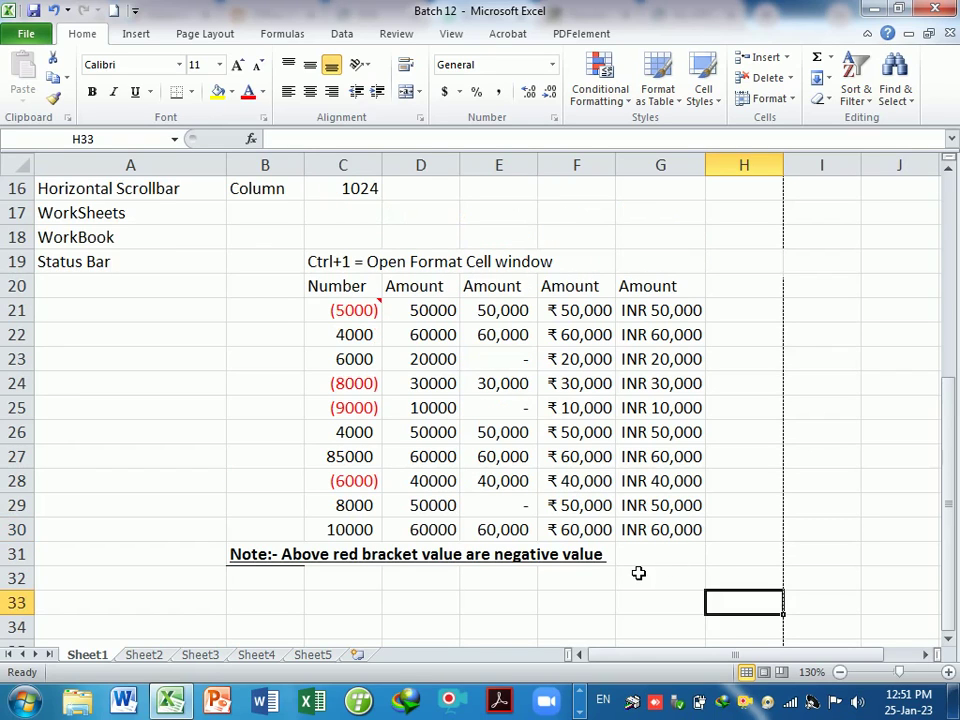
left_click(703, 316)
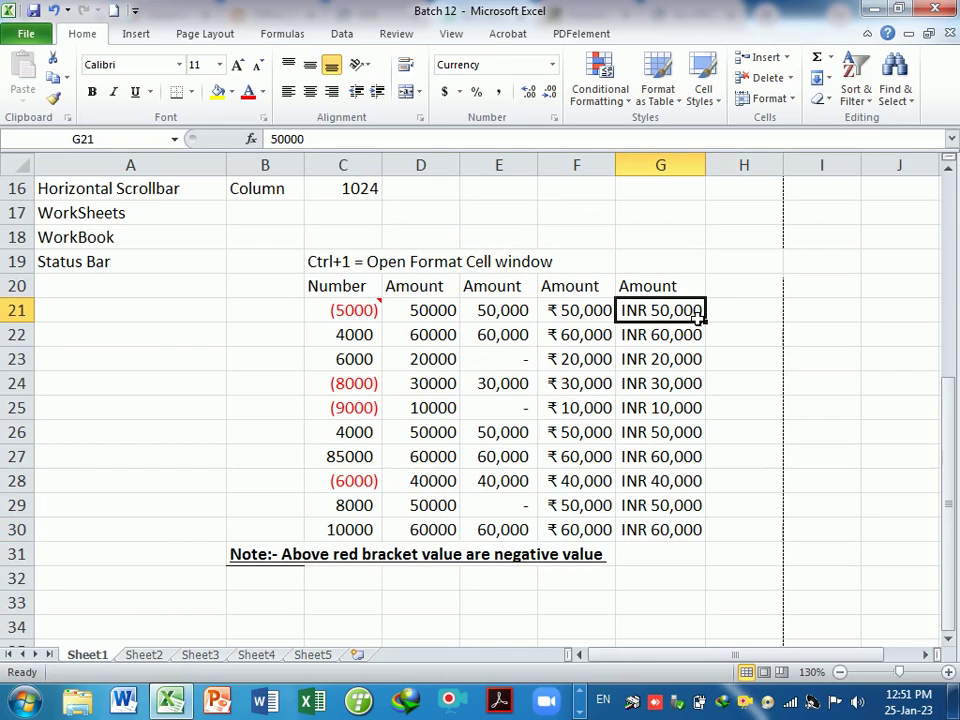